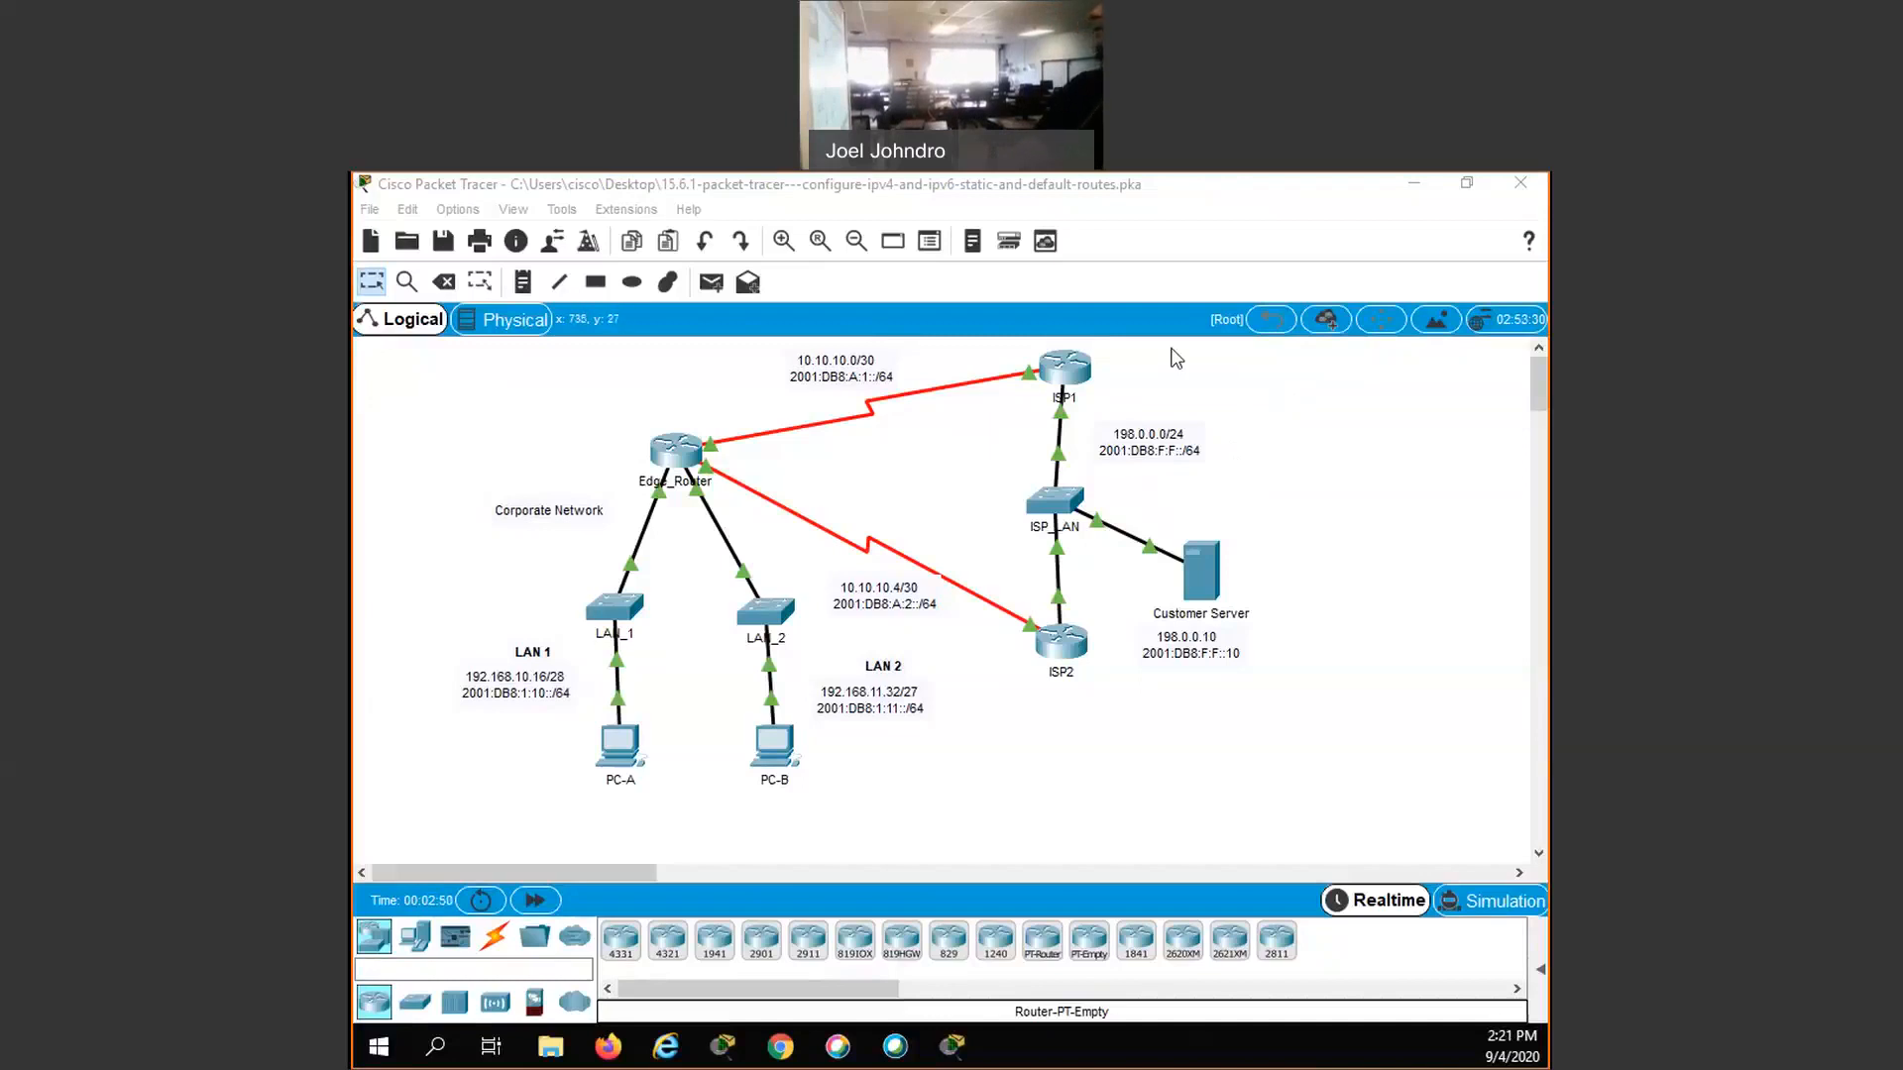
- Review the device interface and IP address entries in the activity's Addressing Table, then put the instructions away
left_click(1296, 384)
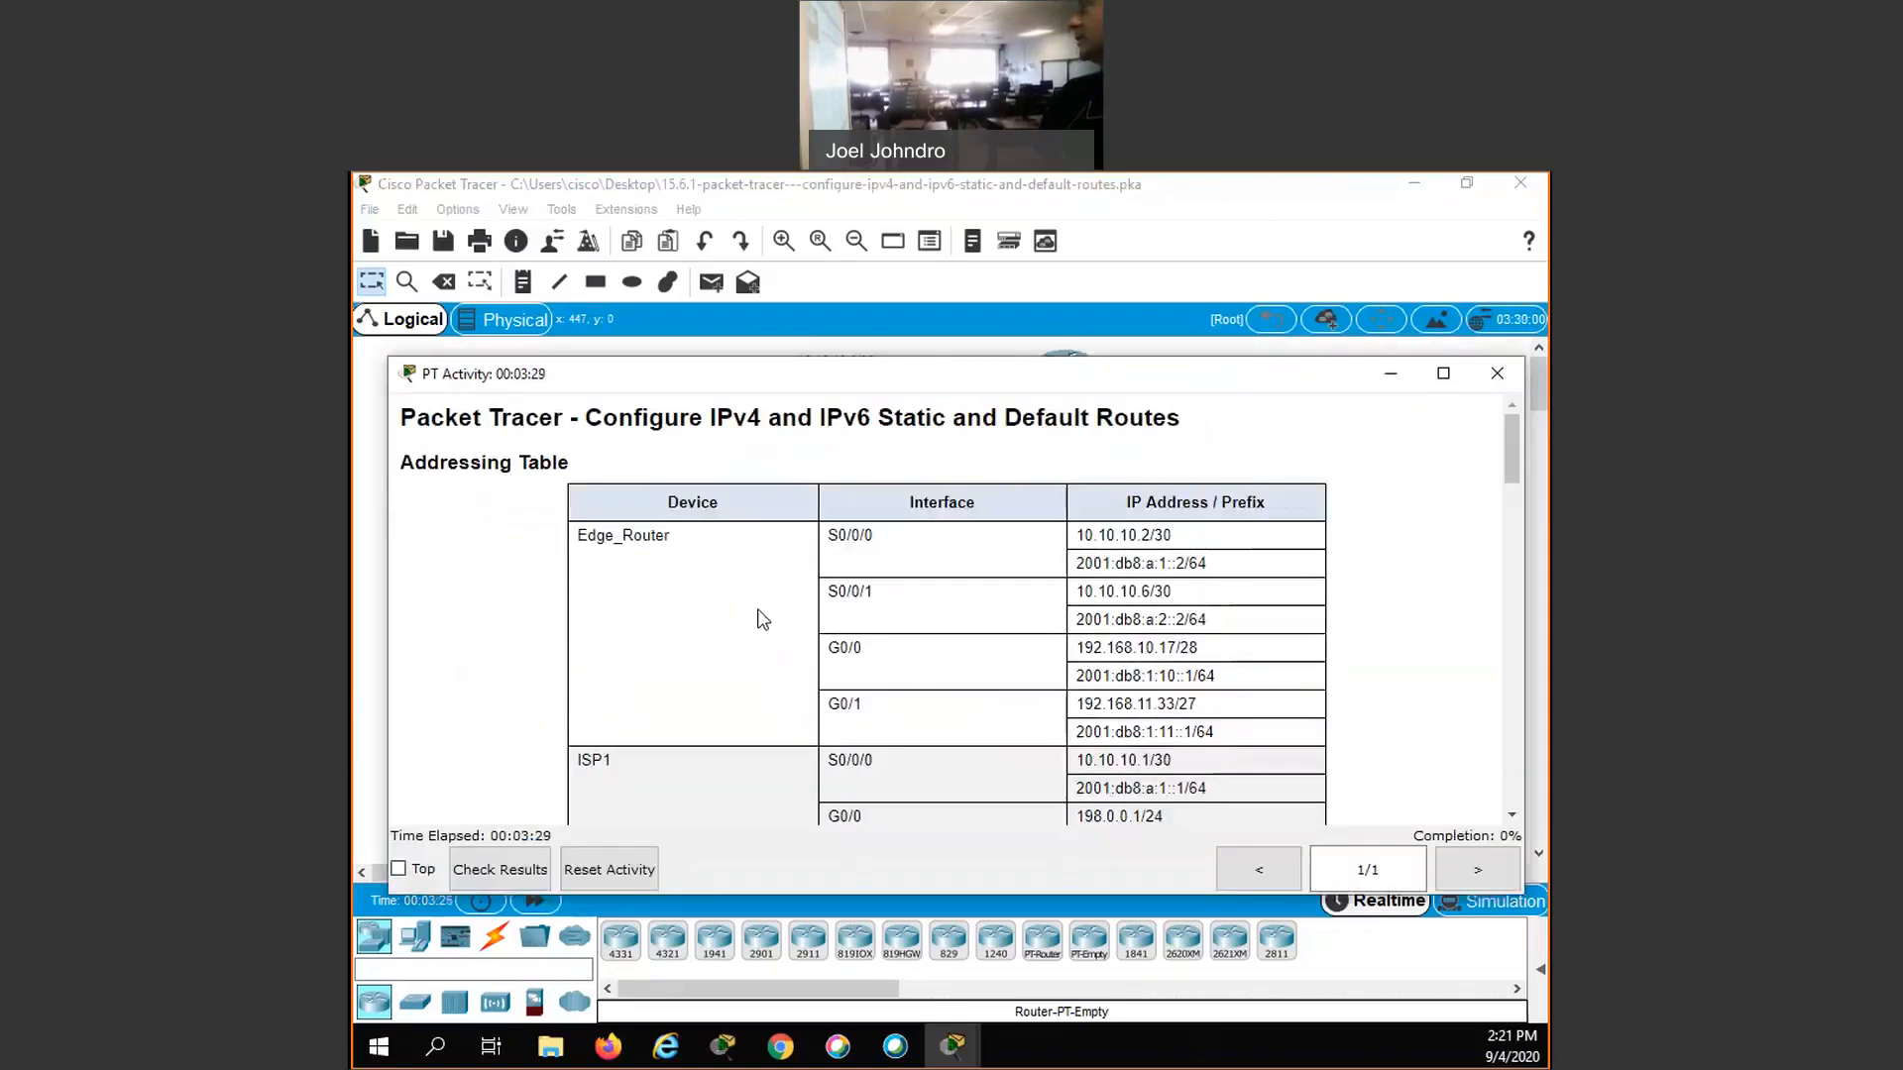
scroll(758, 609, "down", 1)
scroll(775, 538, "down", 3)
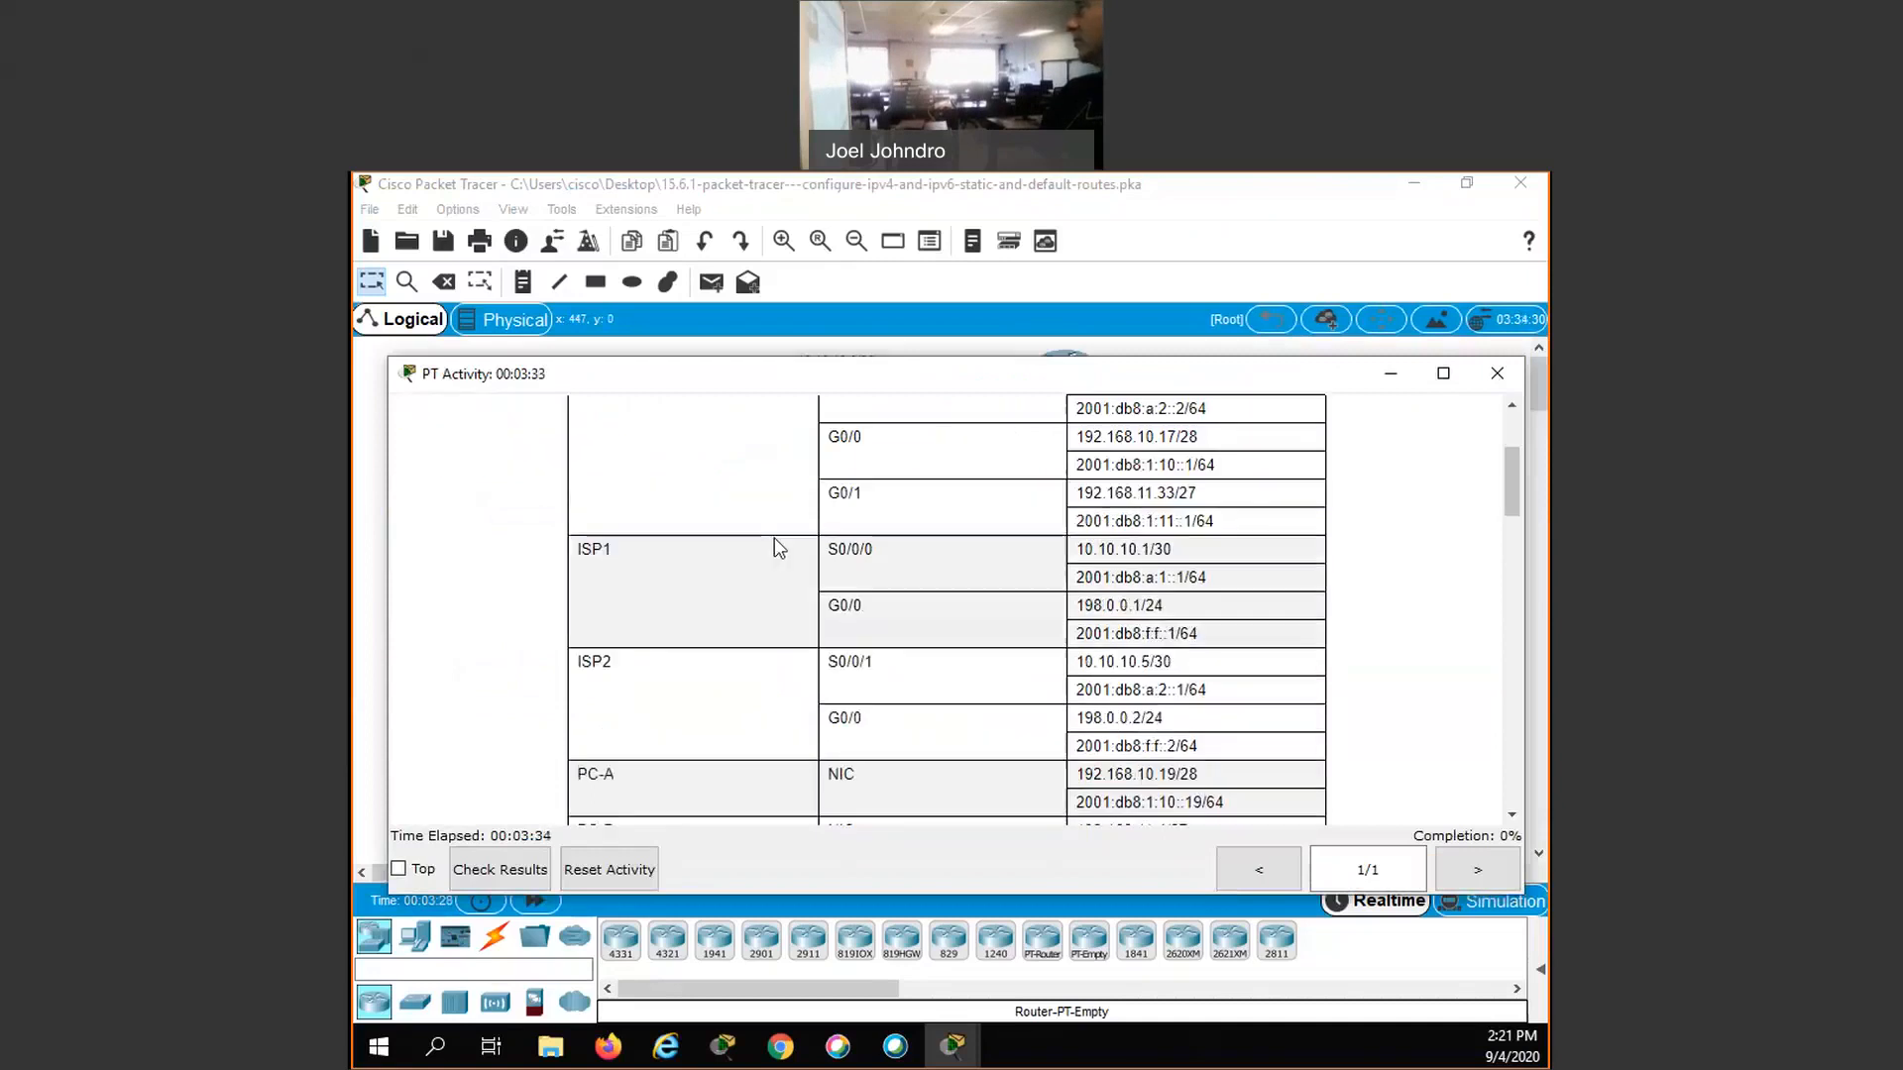
scroll(775, 538, "down", 3)
scroll(773, 535, "up", 3)
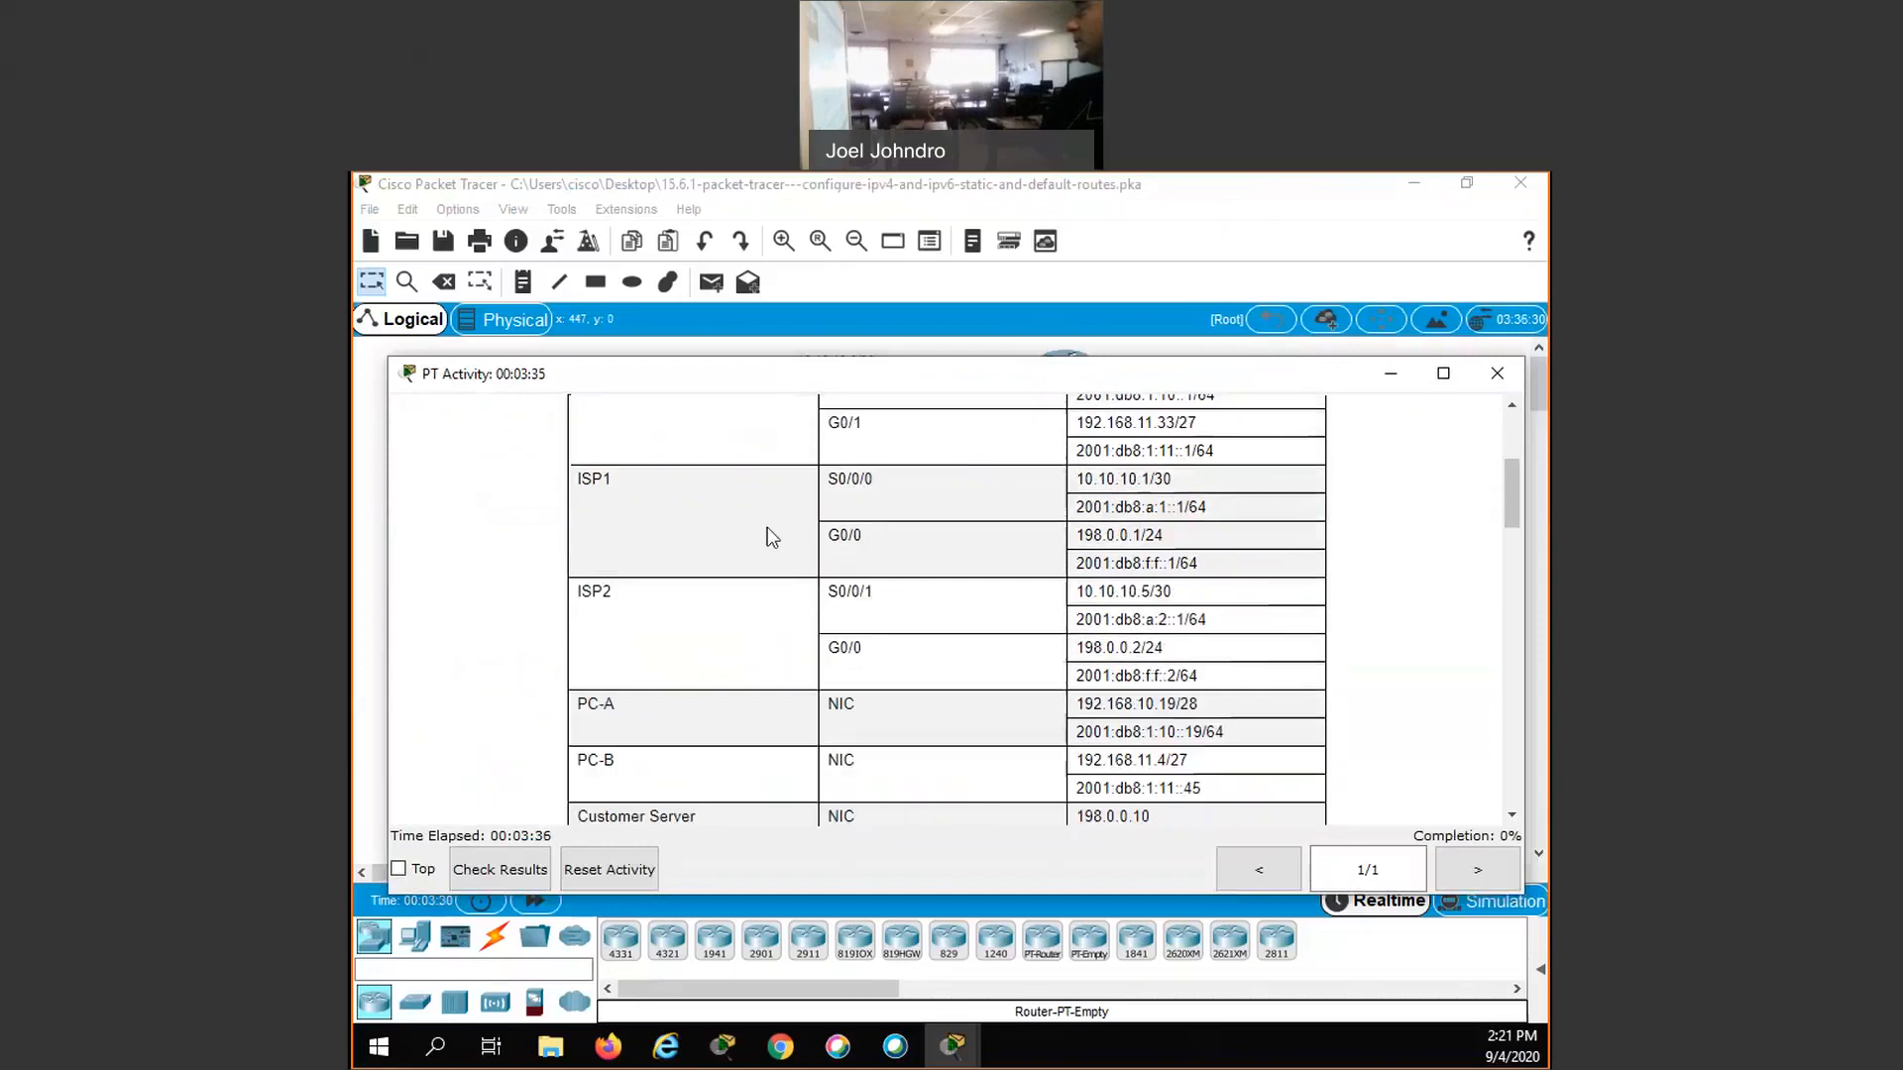
scroll(773, 535, "up", 5)
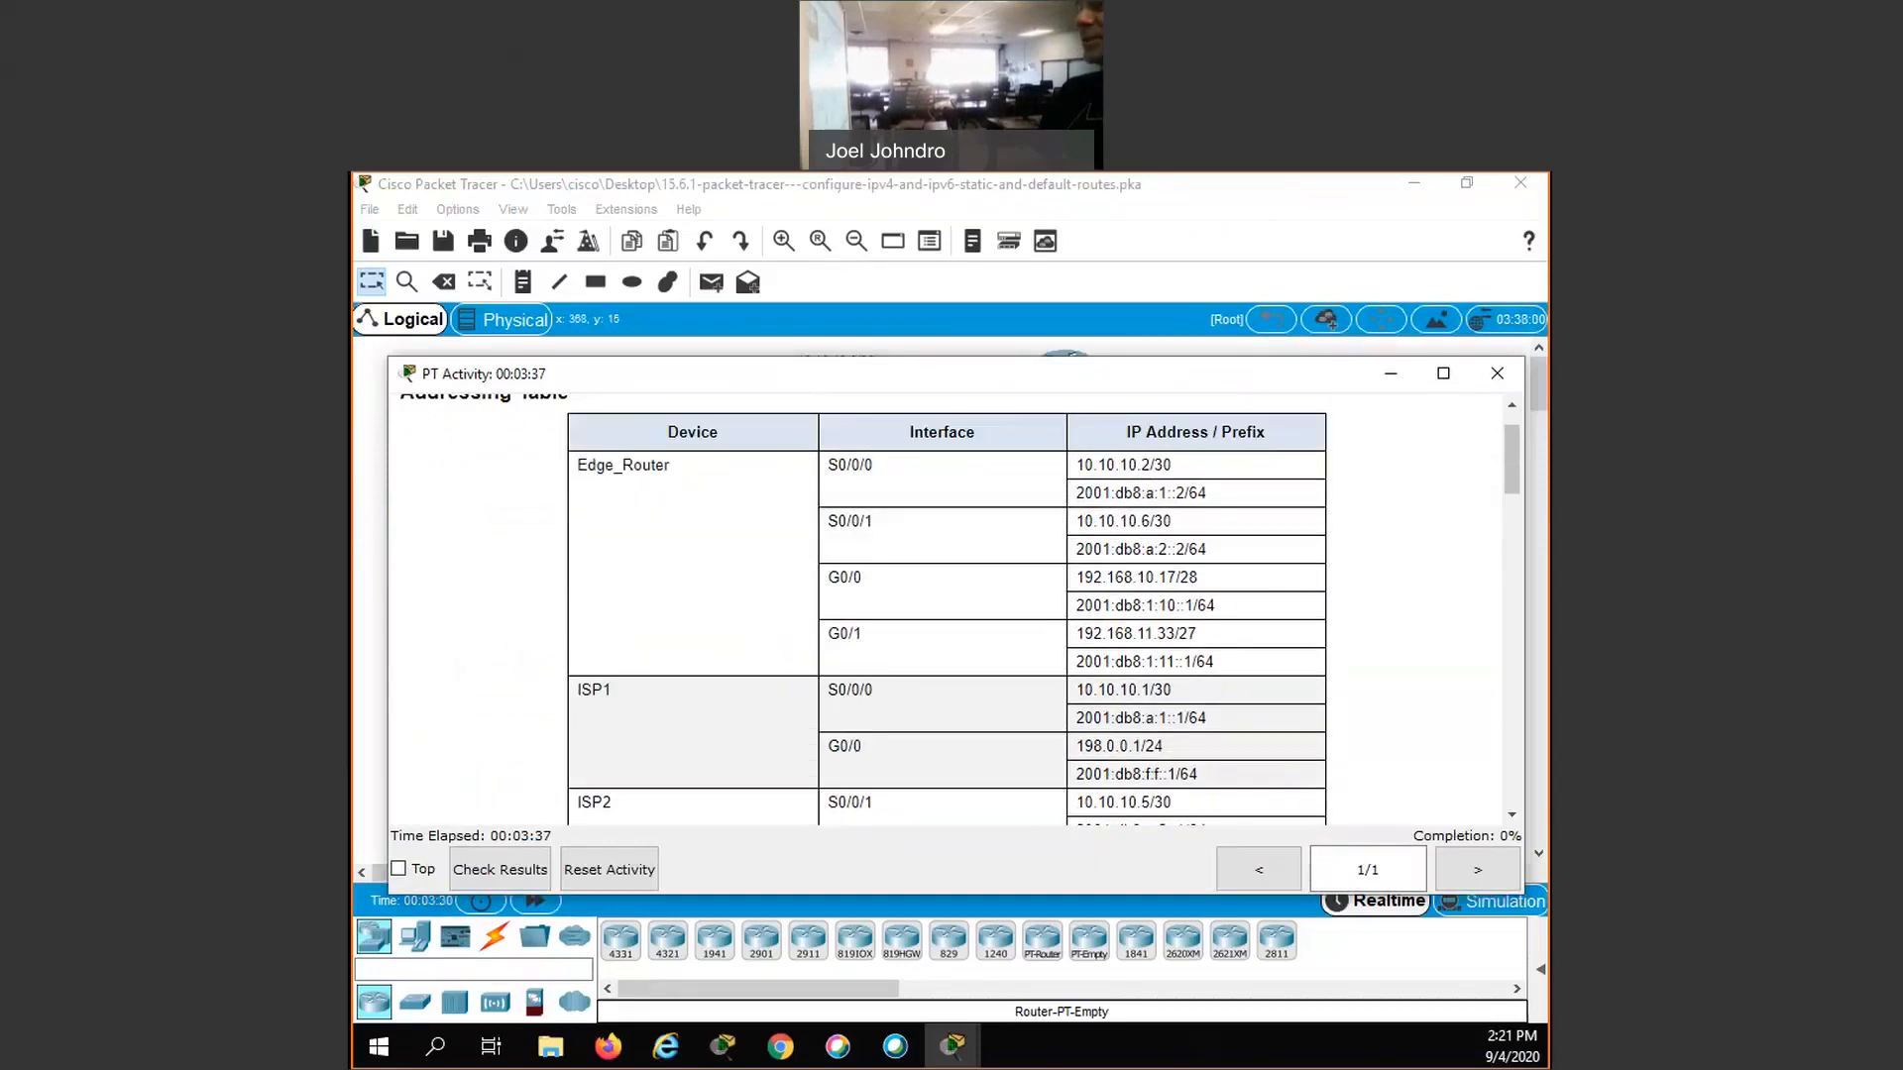
left_click(1390, 374)
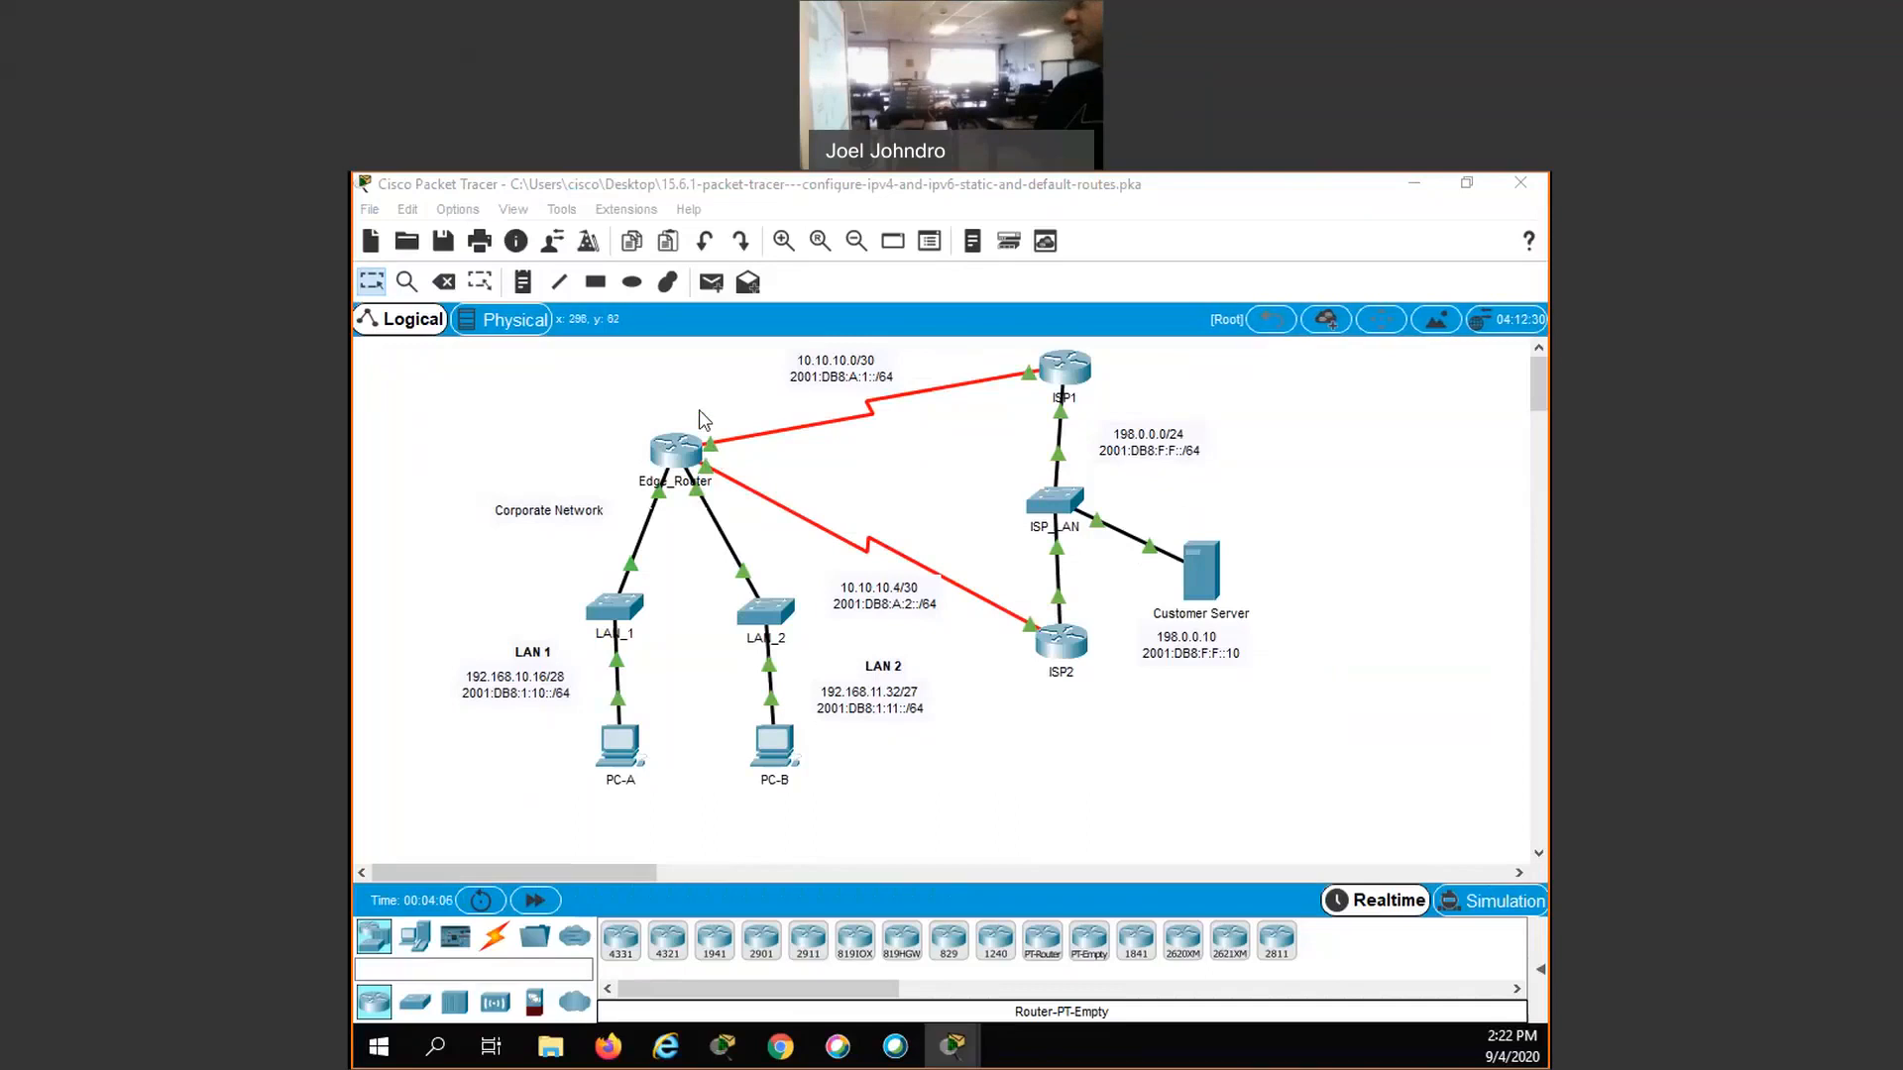
- In Edge_Router's global configuration mode, add an IPv4 default route 0.0.0.0 0.0.0.0 out ser0/0/0
left_click(715, 456)
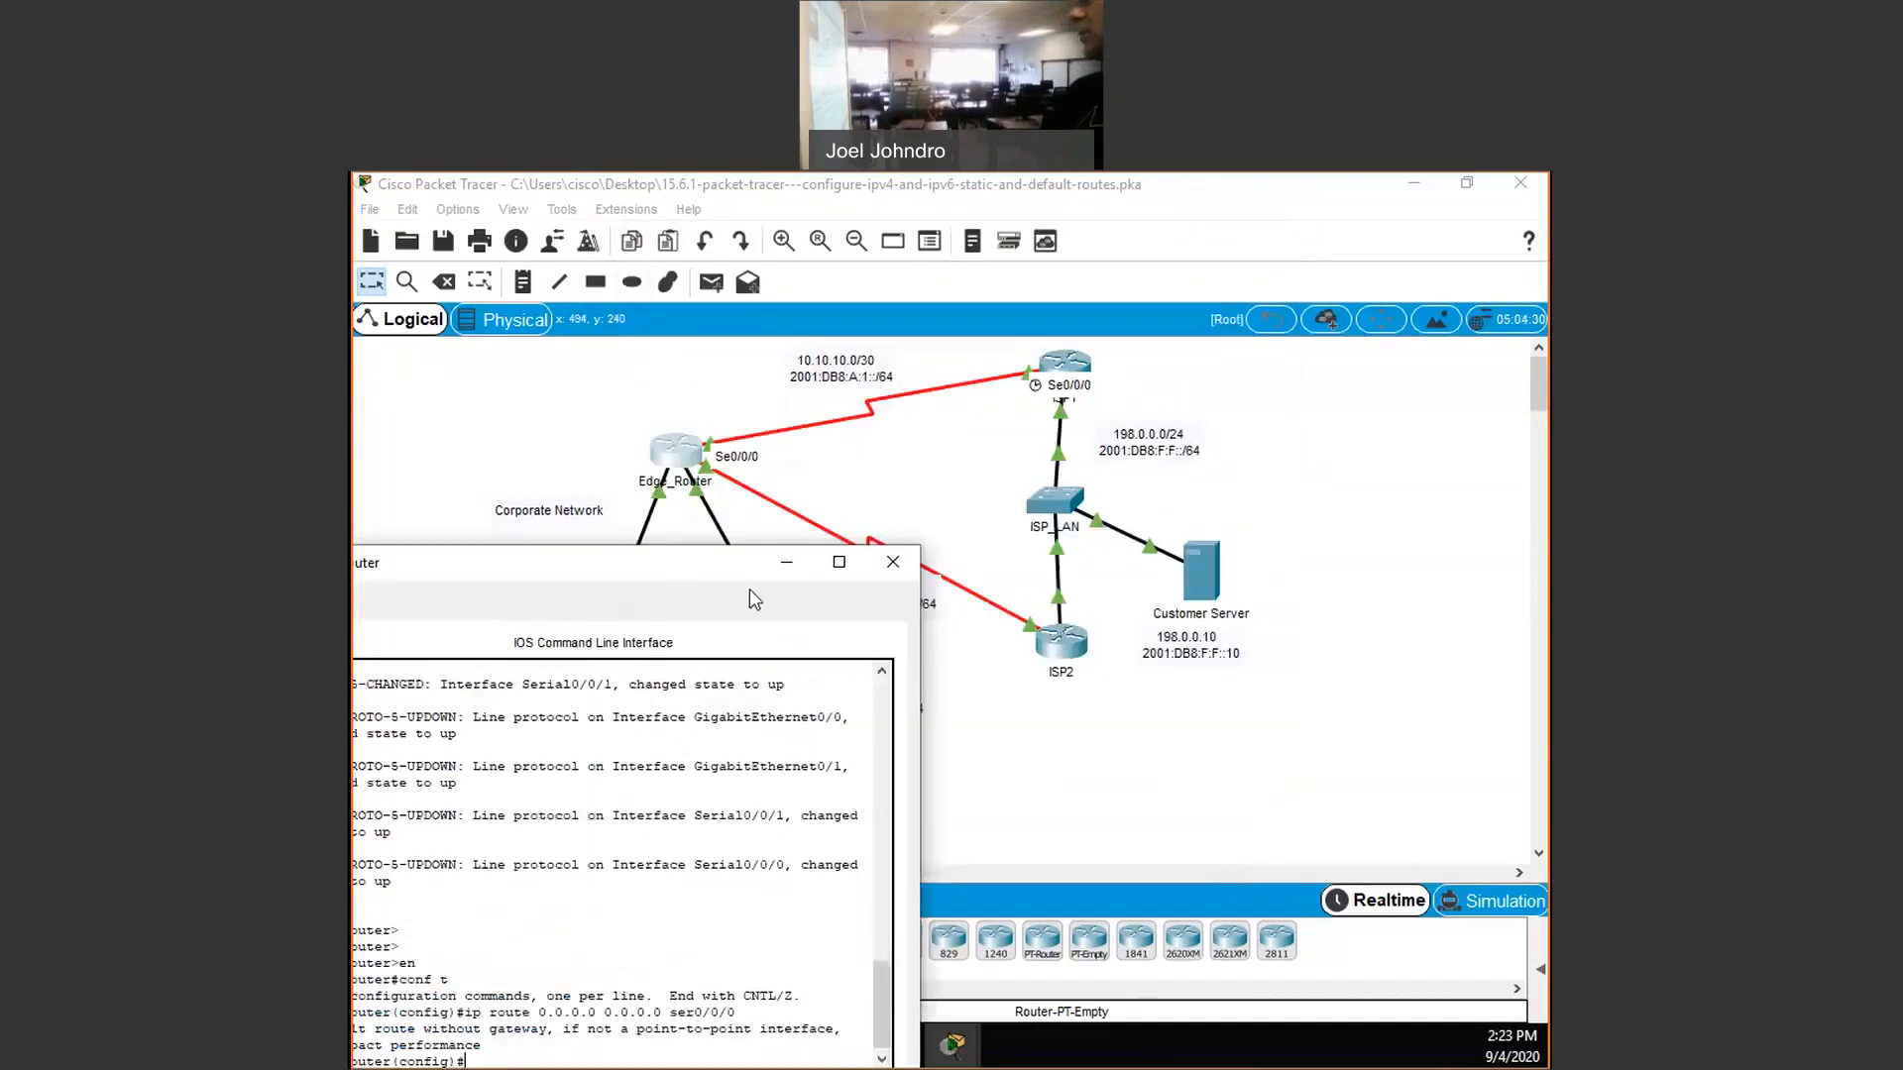
left_click_drag(807, 590, 925, 604)
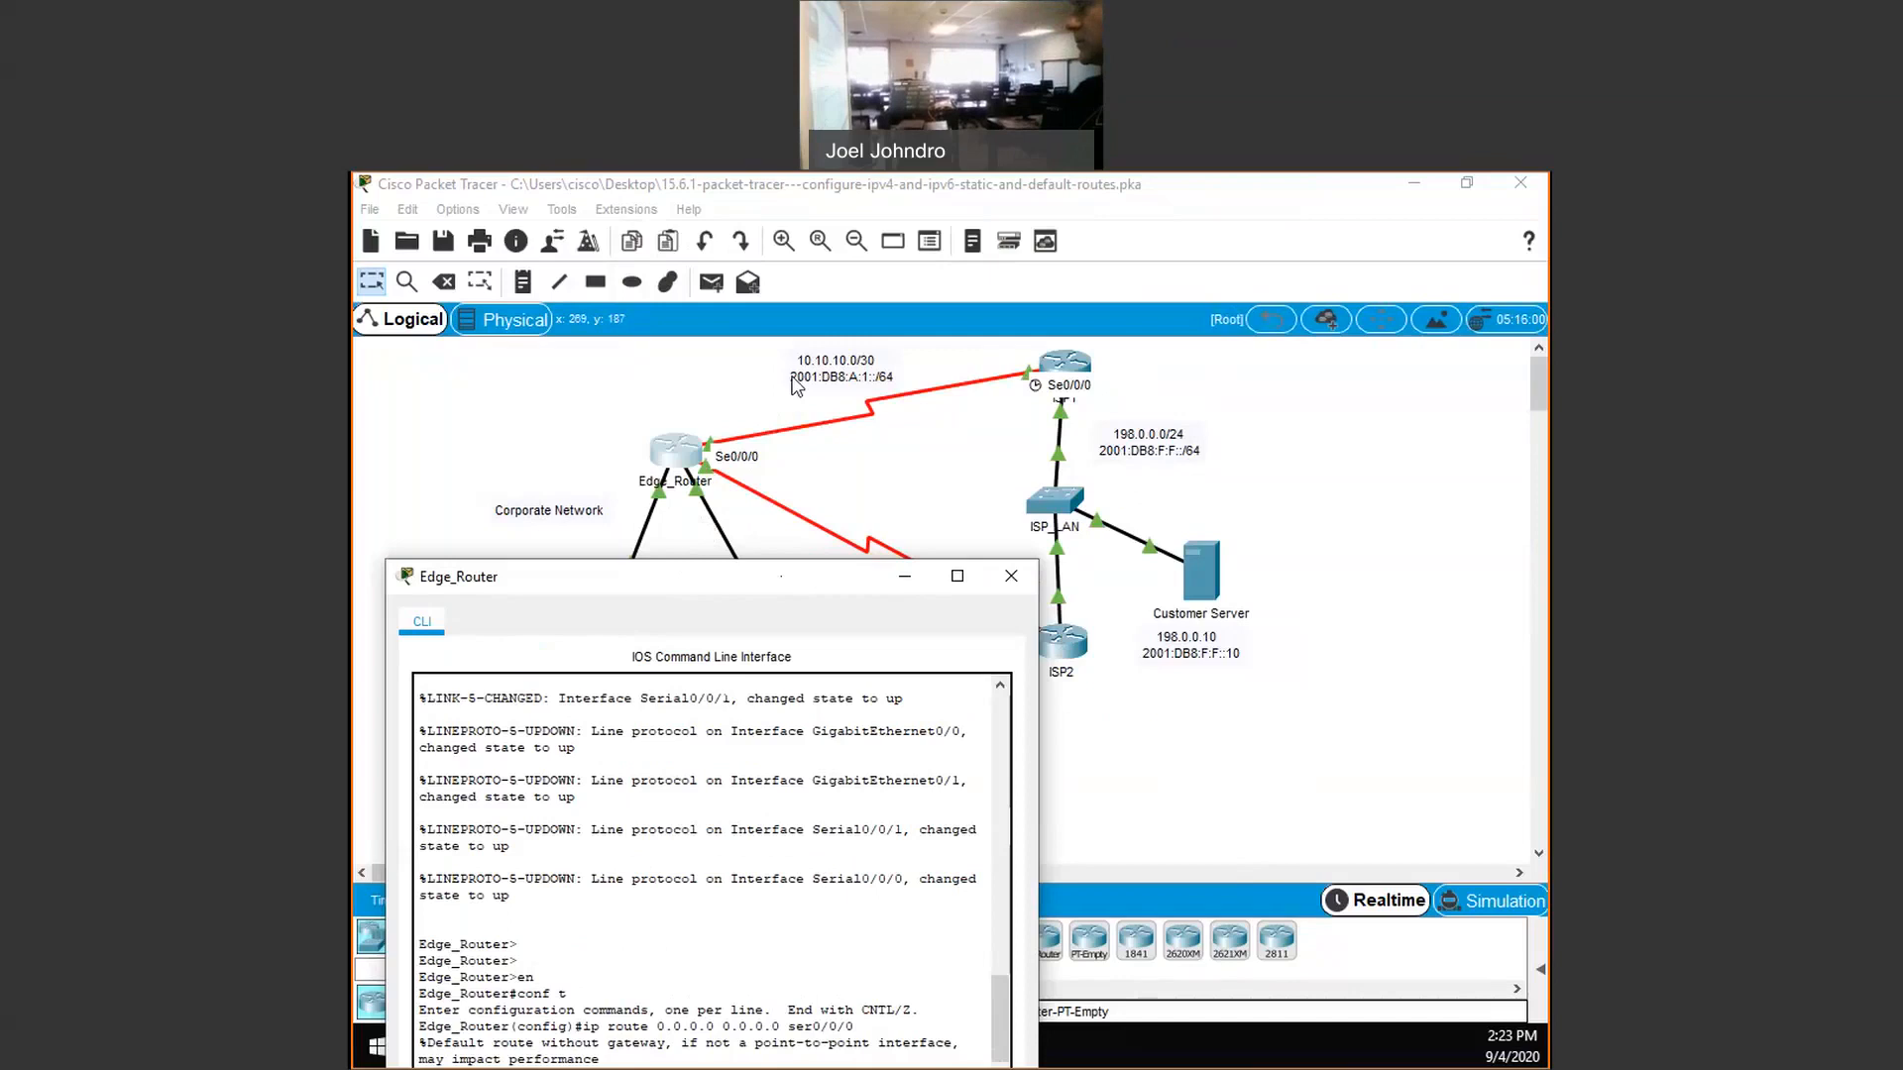
left_click_drag(635, 584, 738, 381)
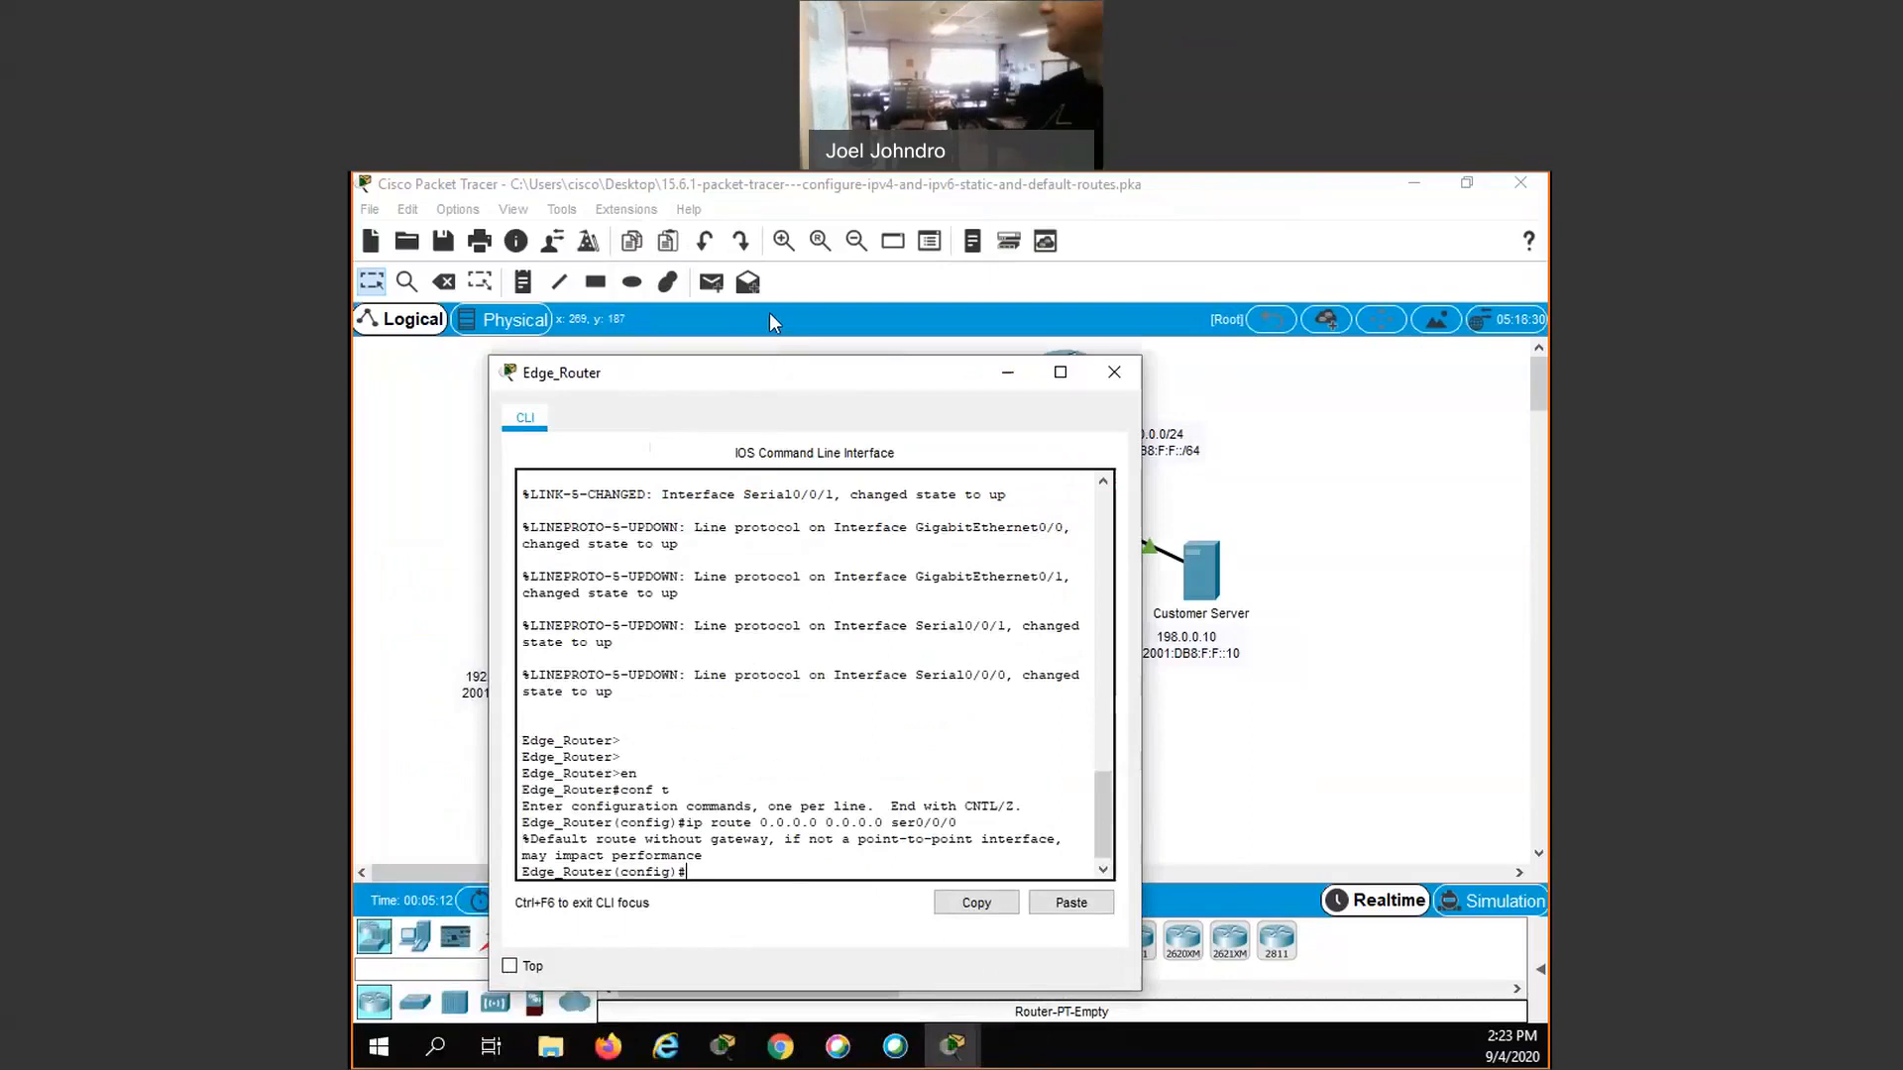
left_click_drag(742, 368, 794, 254)
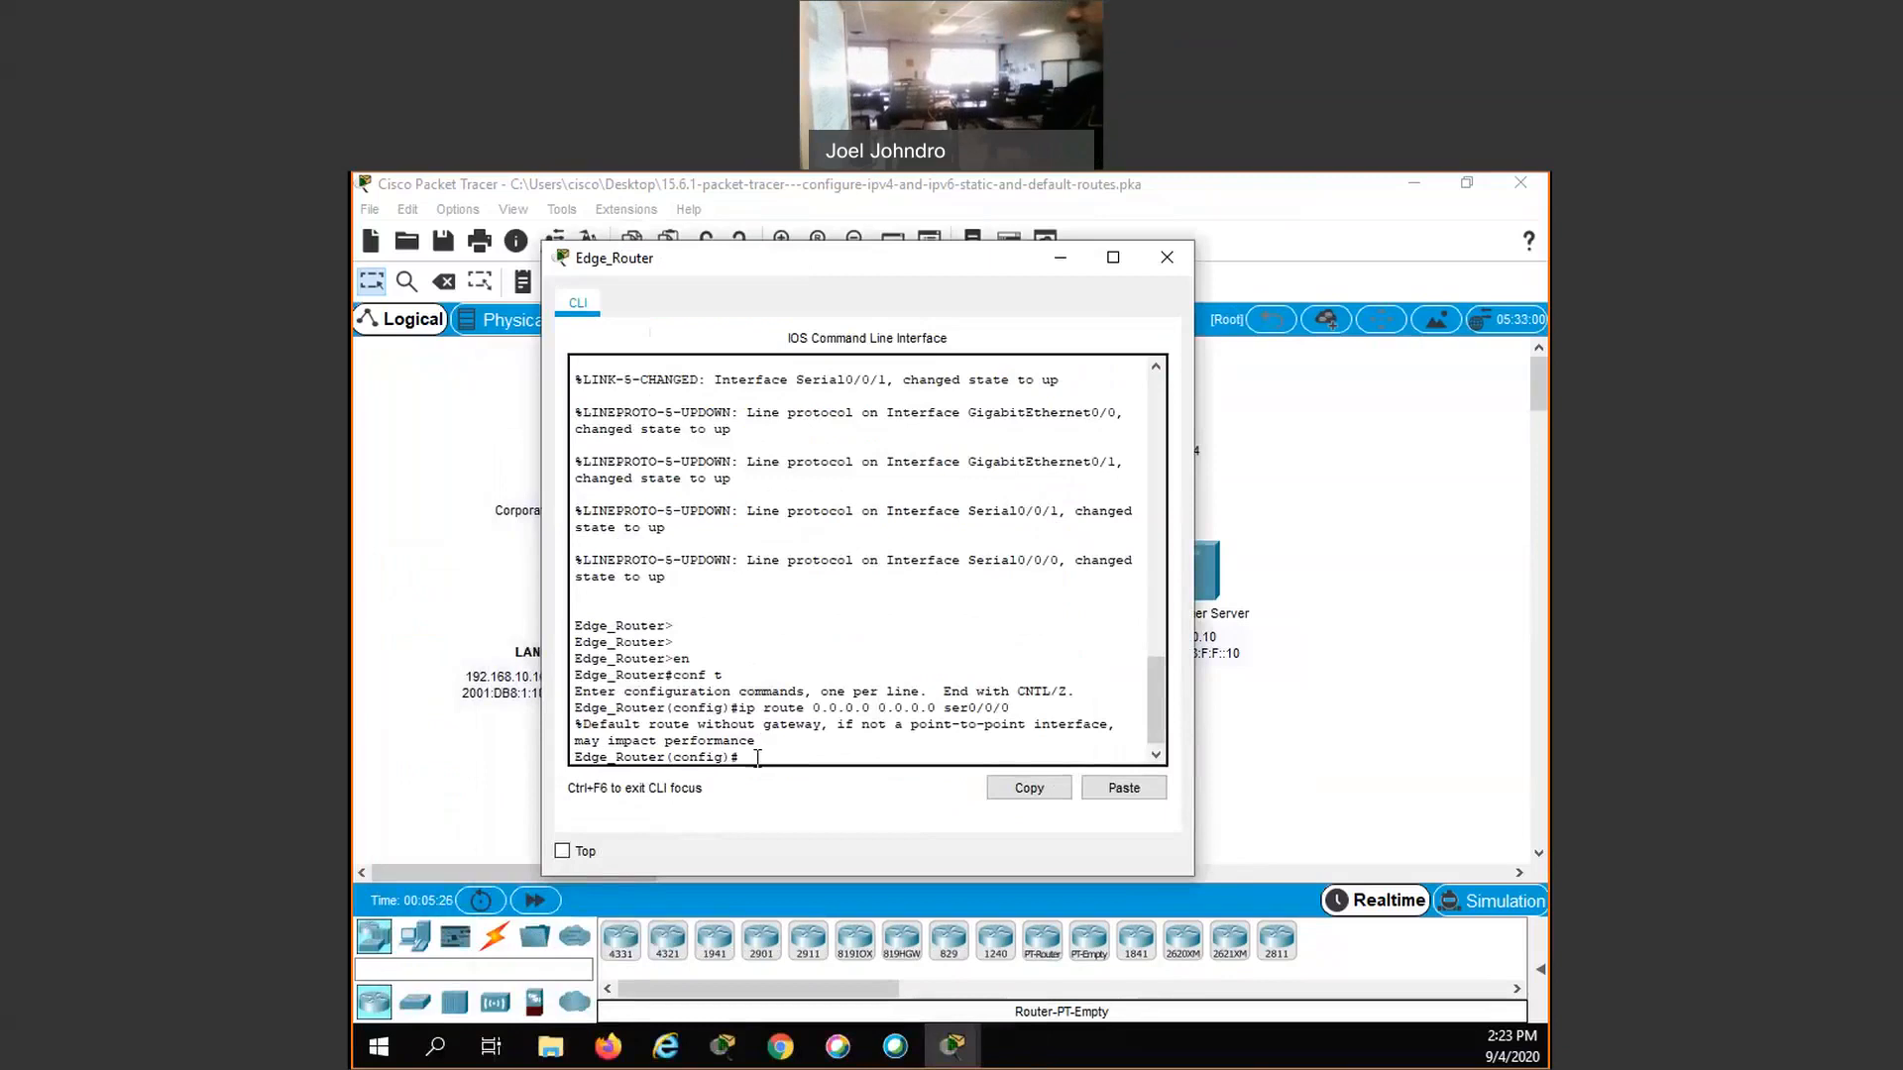
- Add a floating IPv4 default route 0.0.0.0 0.0.0.0 on Edge_Router out ser0/0/1 with administrative distance 5
type("ip route 0.0.0.0")
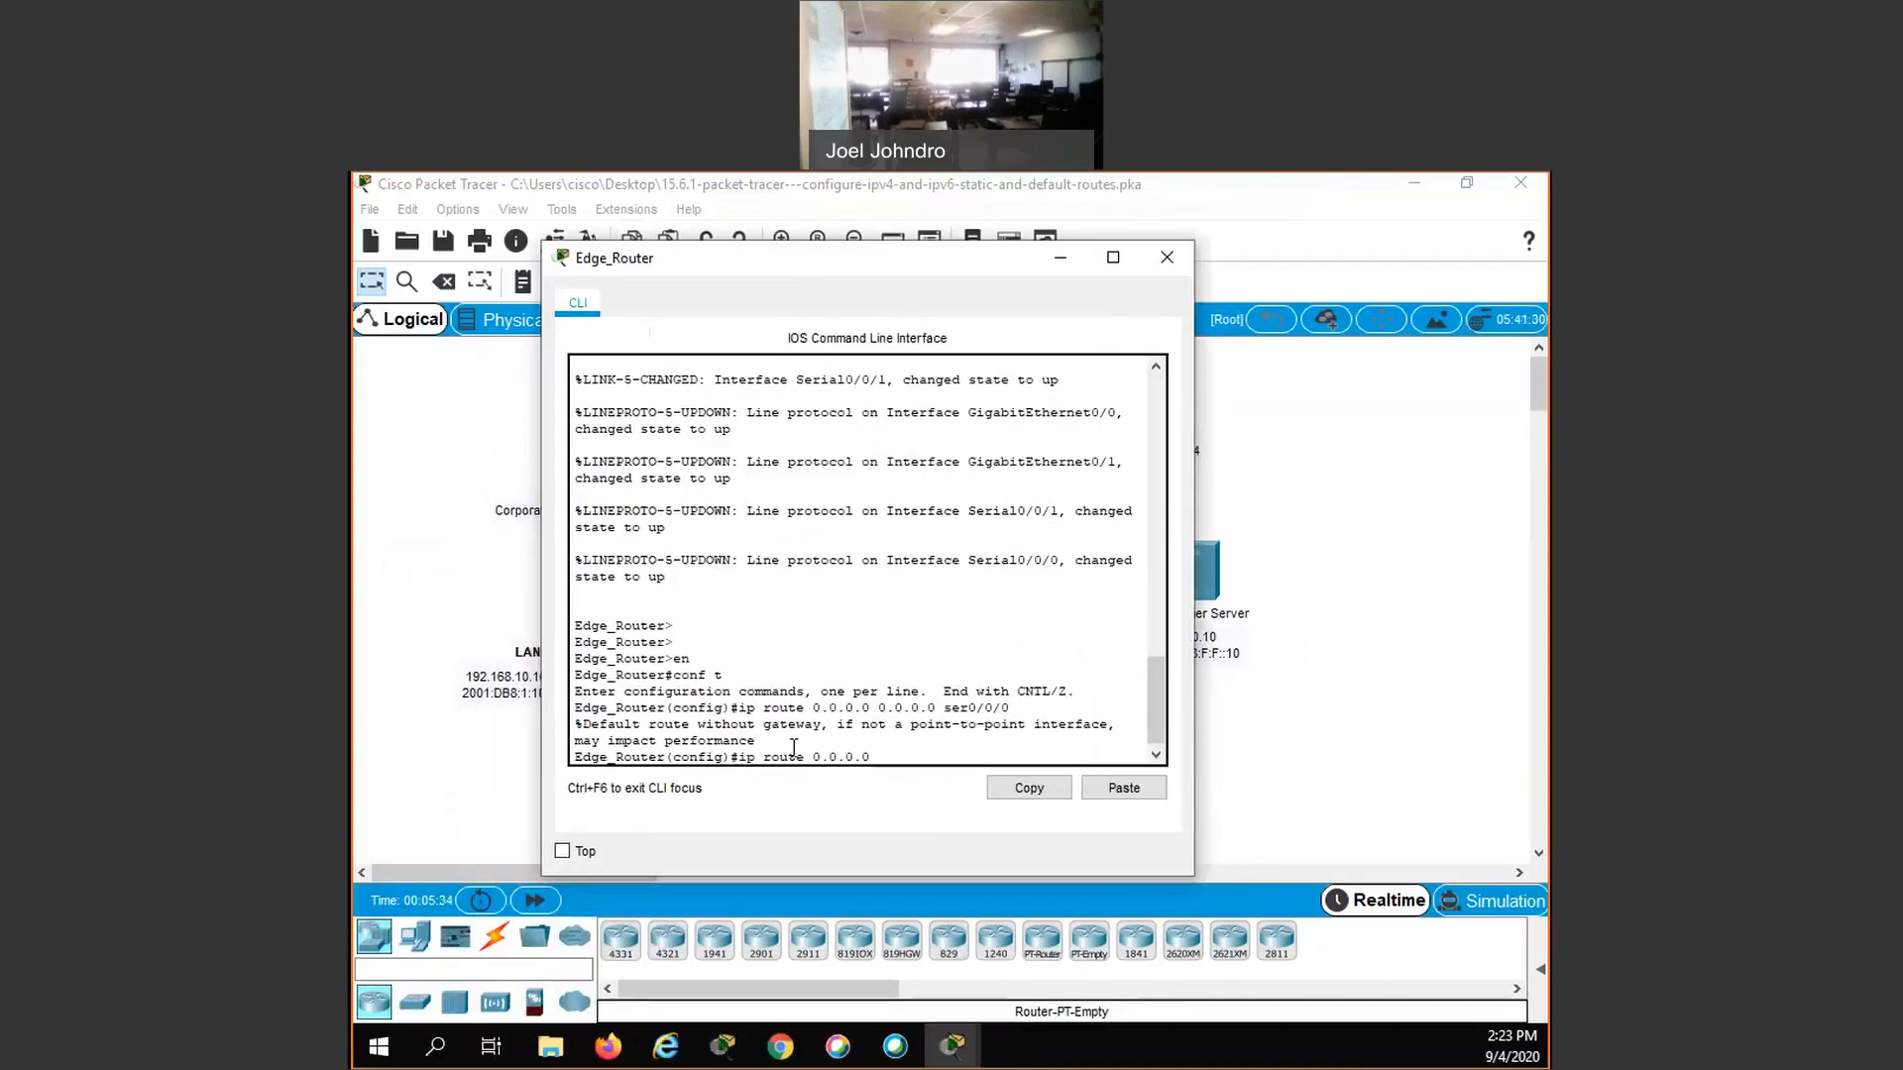
type(" 0.0.0.0 ser0/0/1")
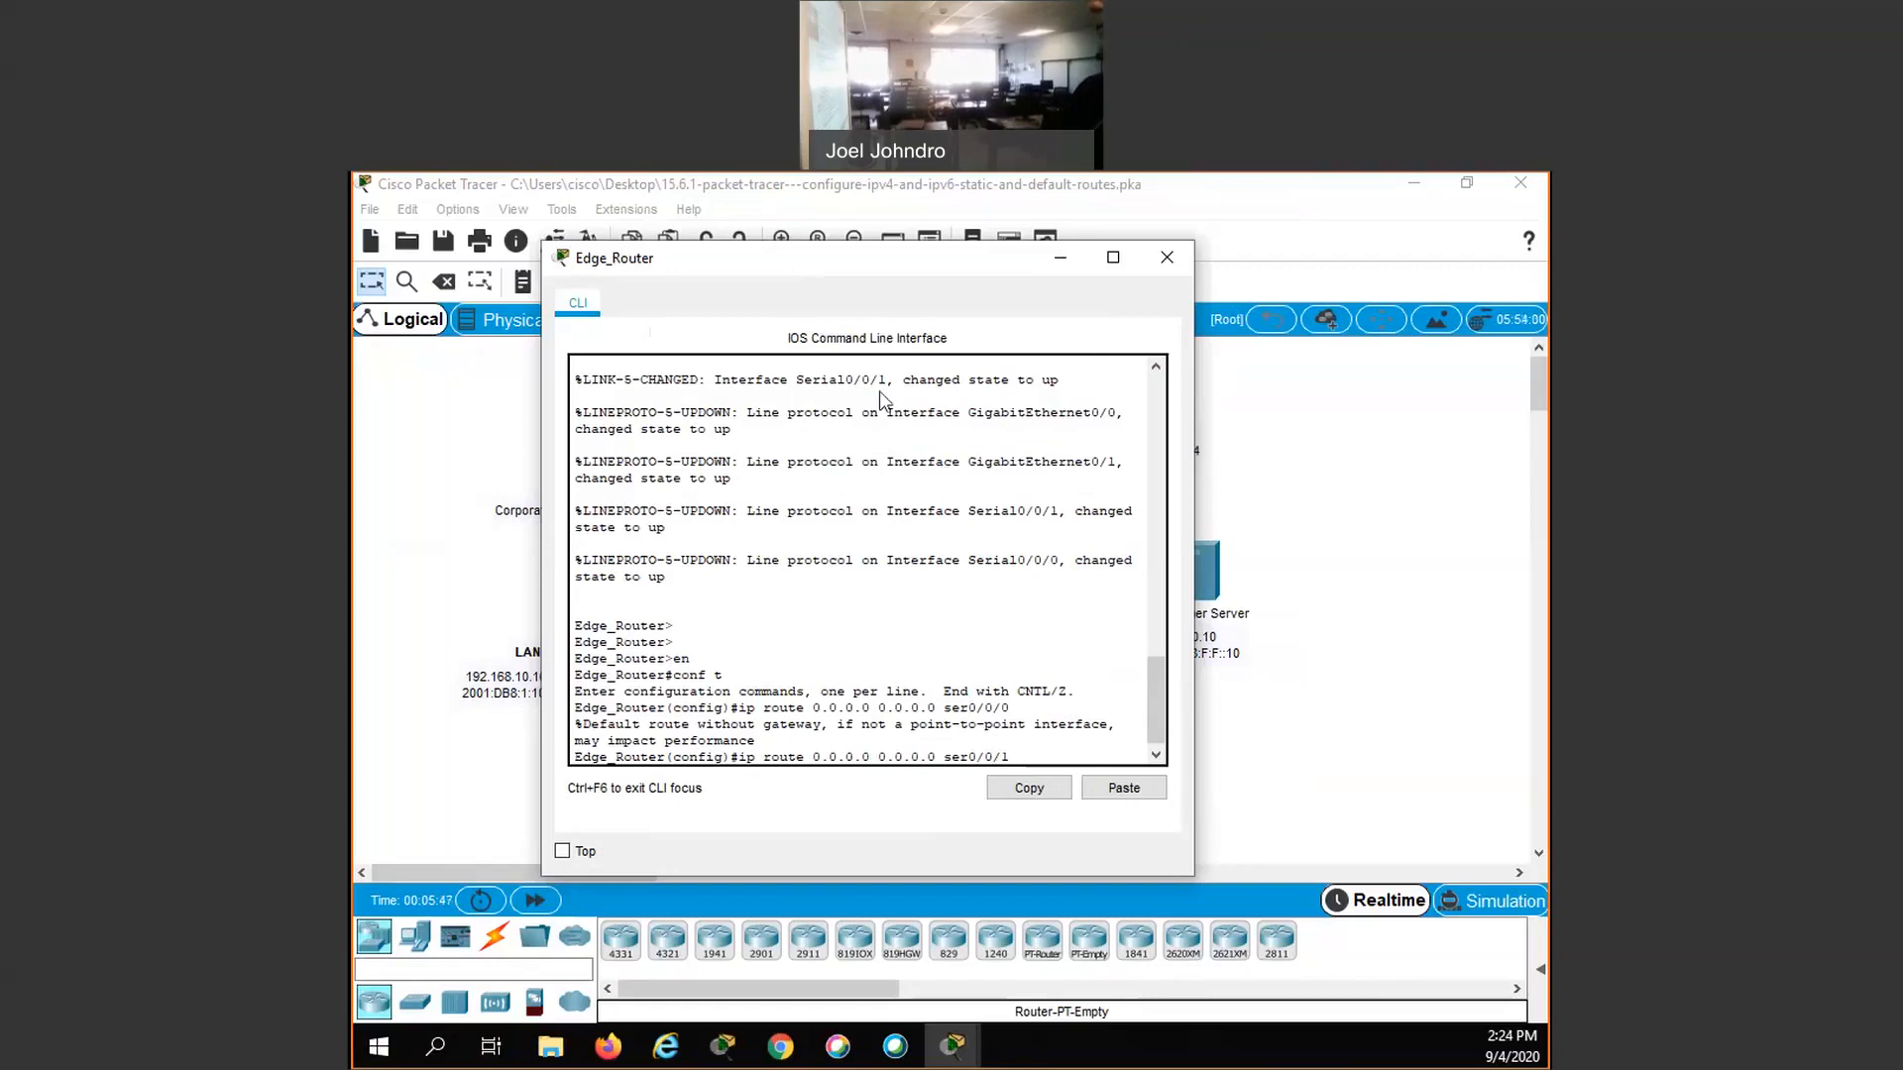
left_click_drag(897, 257, 860, 493)
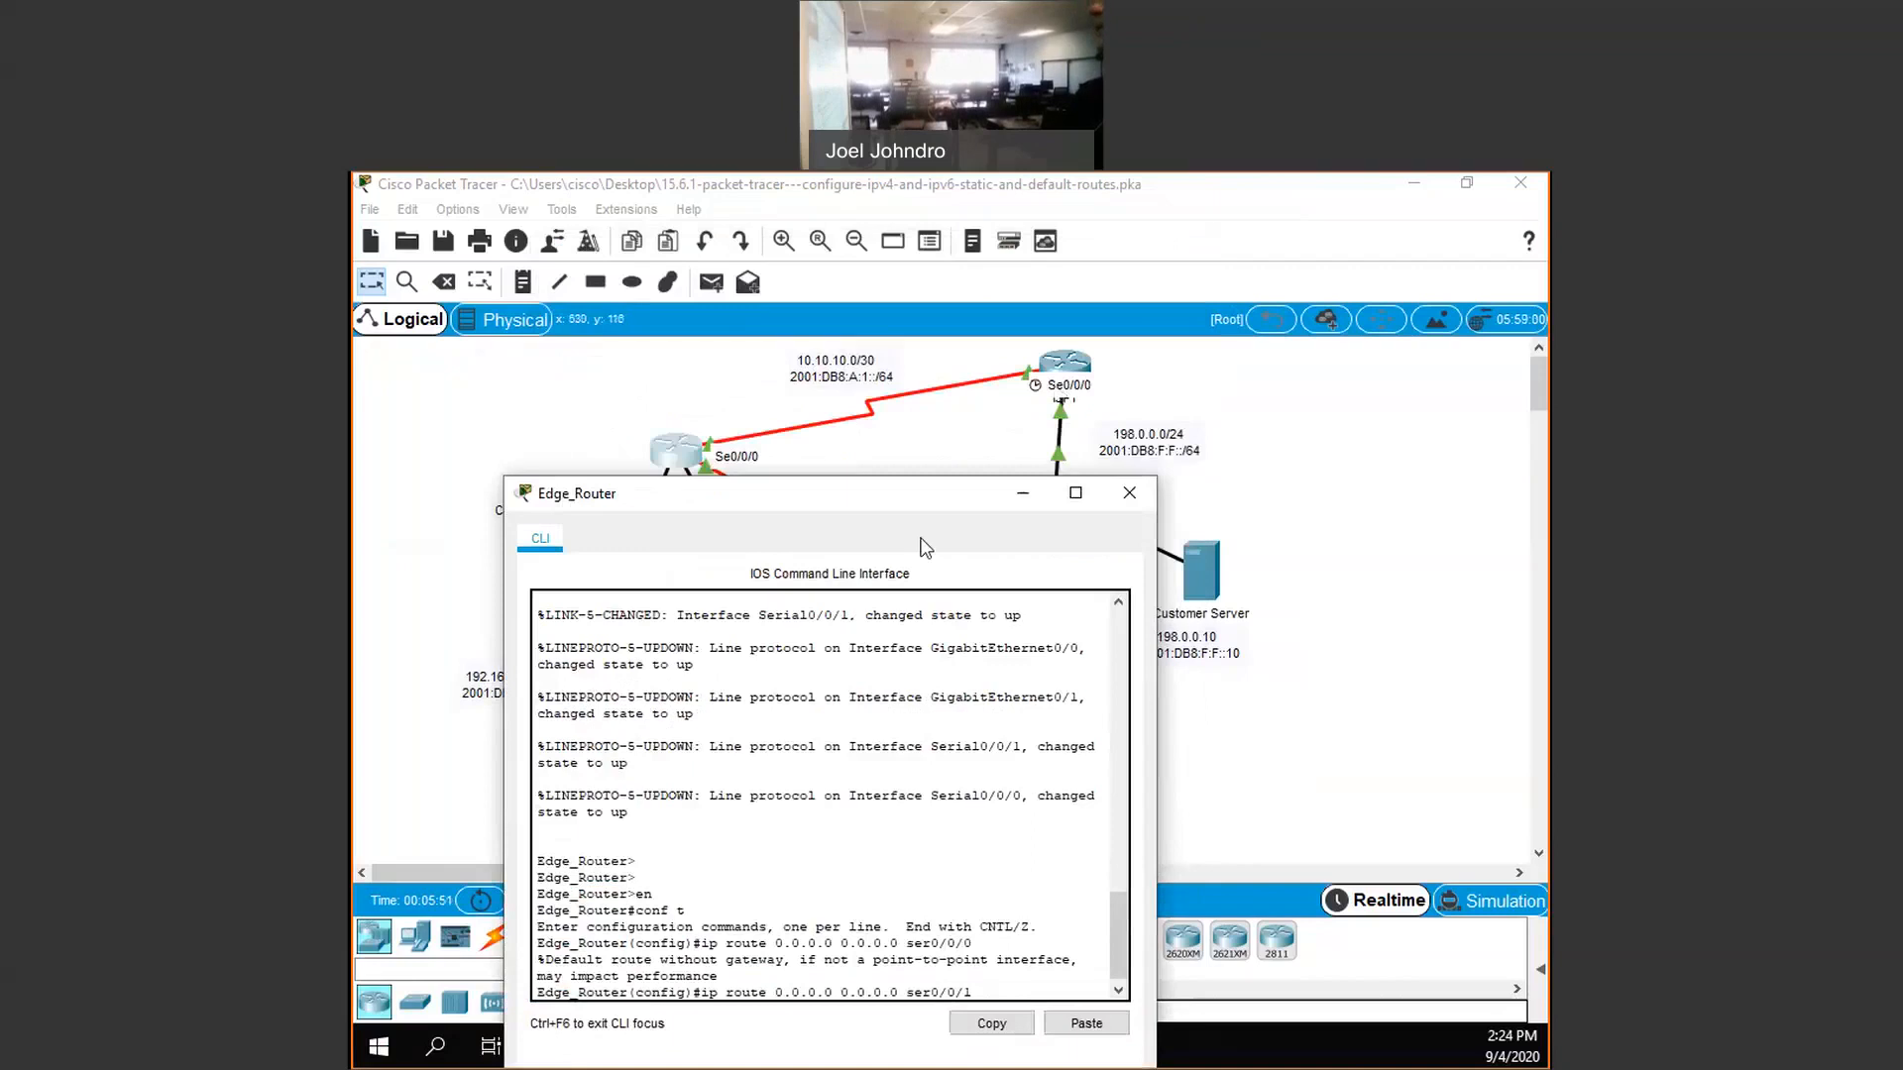
left_click_drag(787, 292, 787, 292)
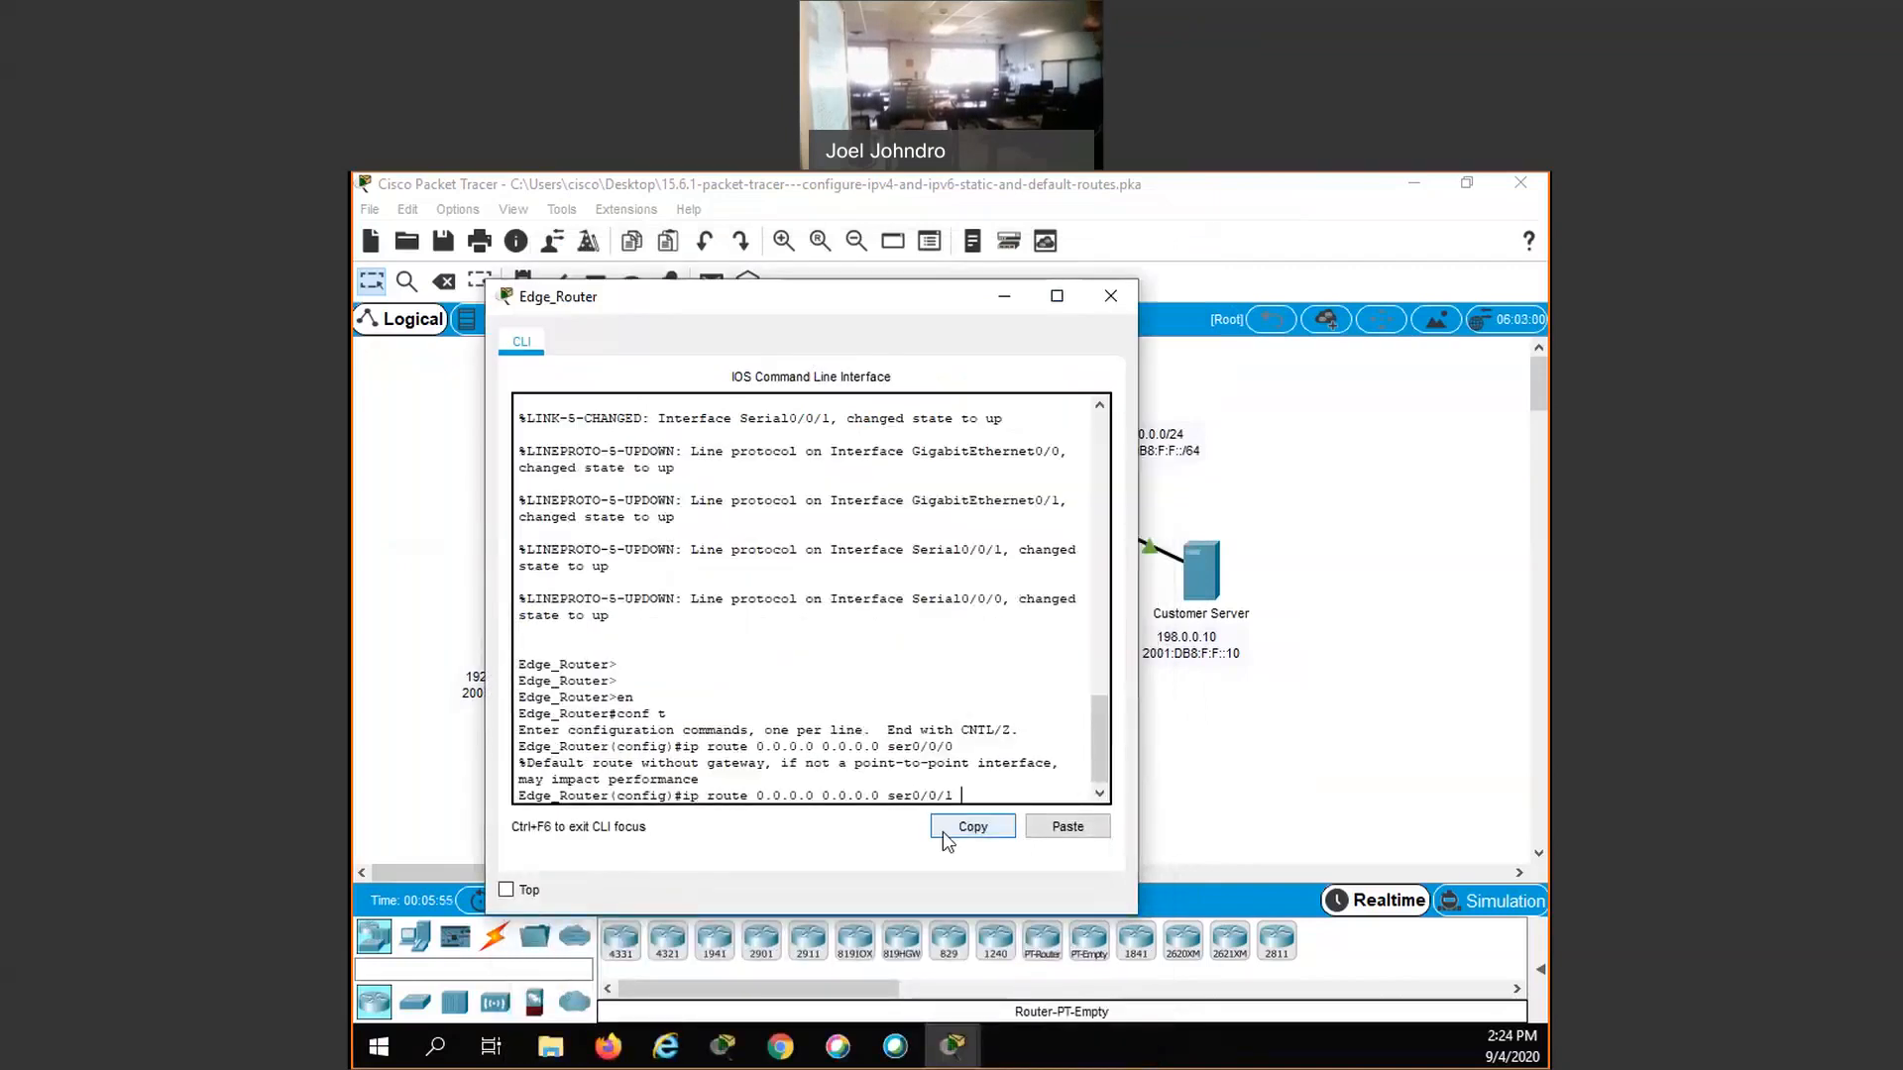
type("5")
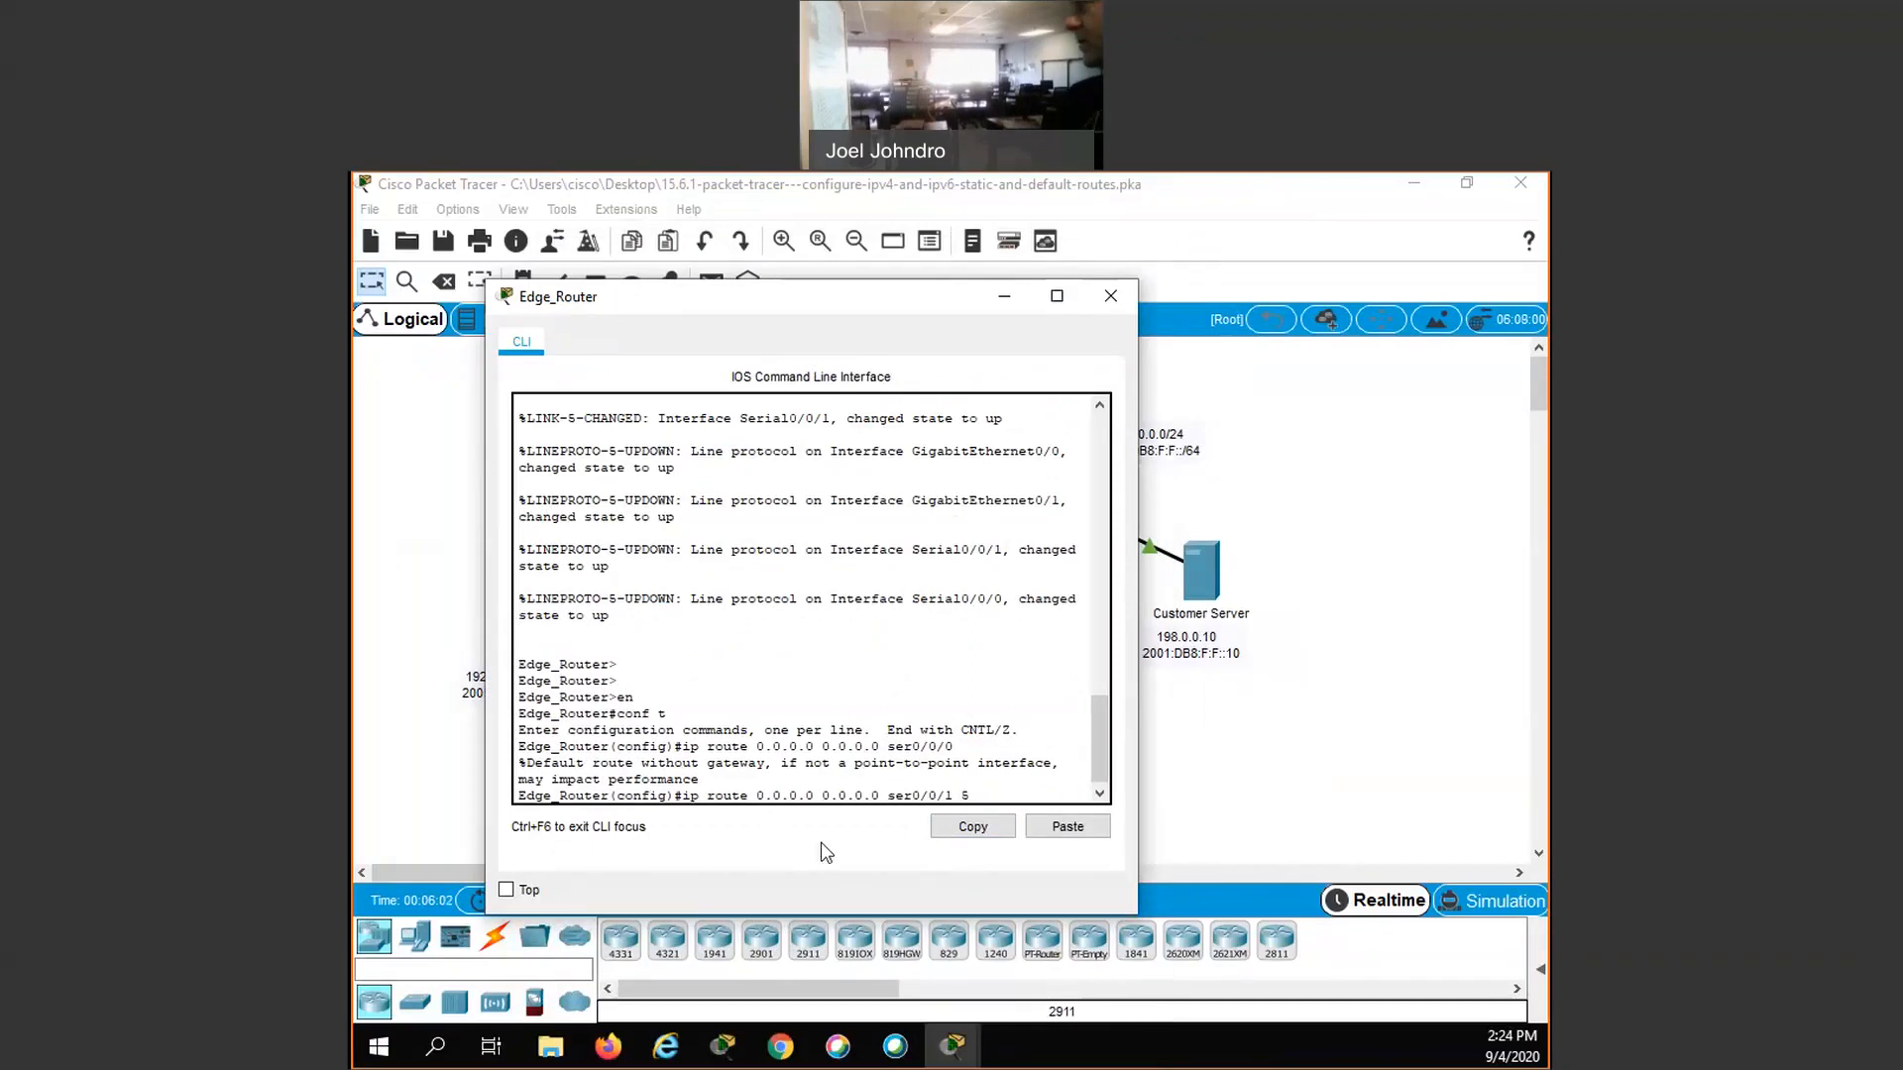
key("Return")
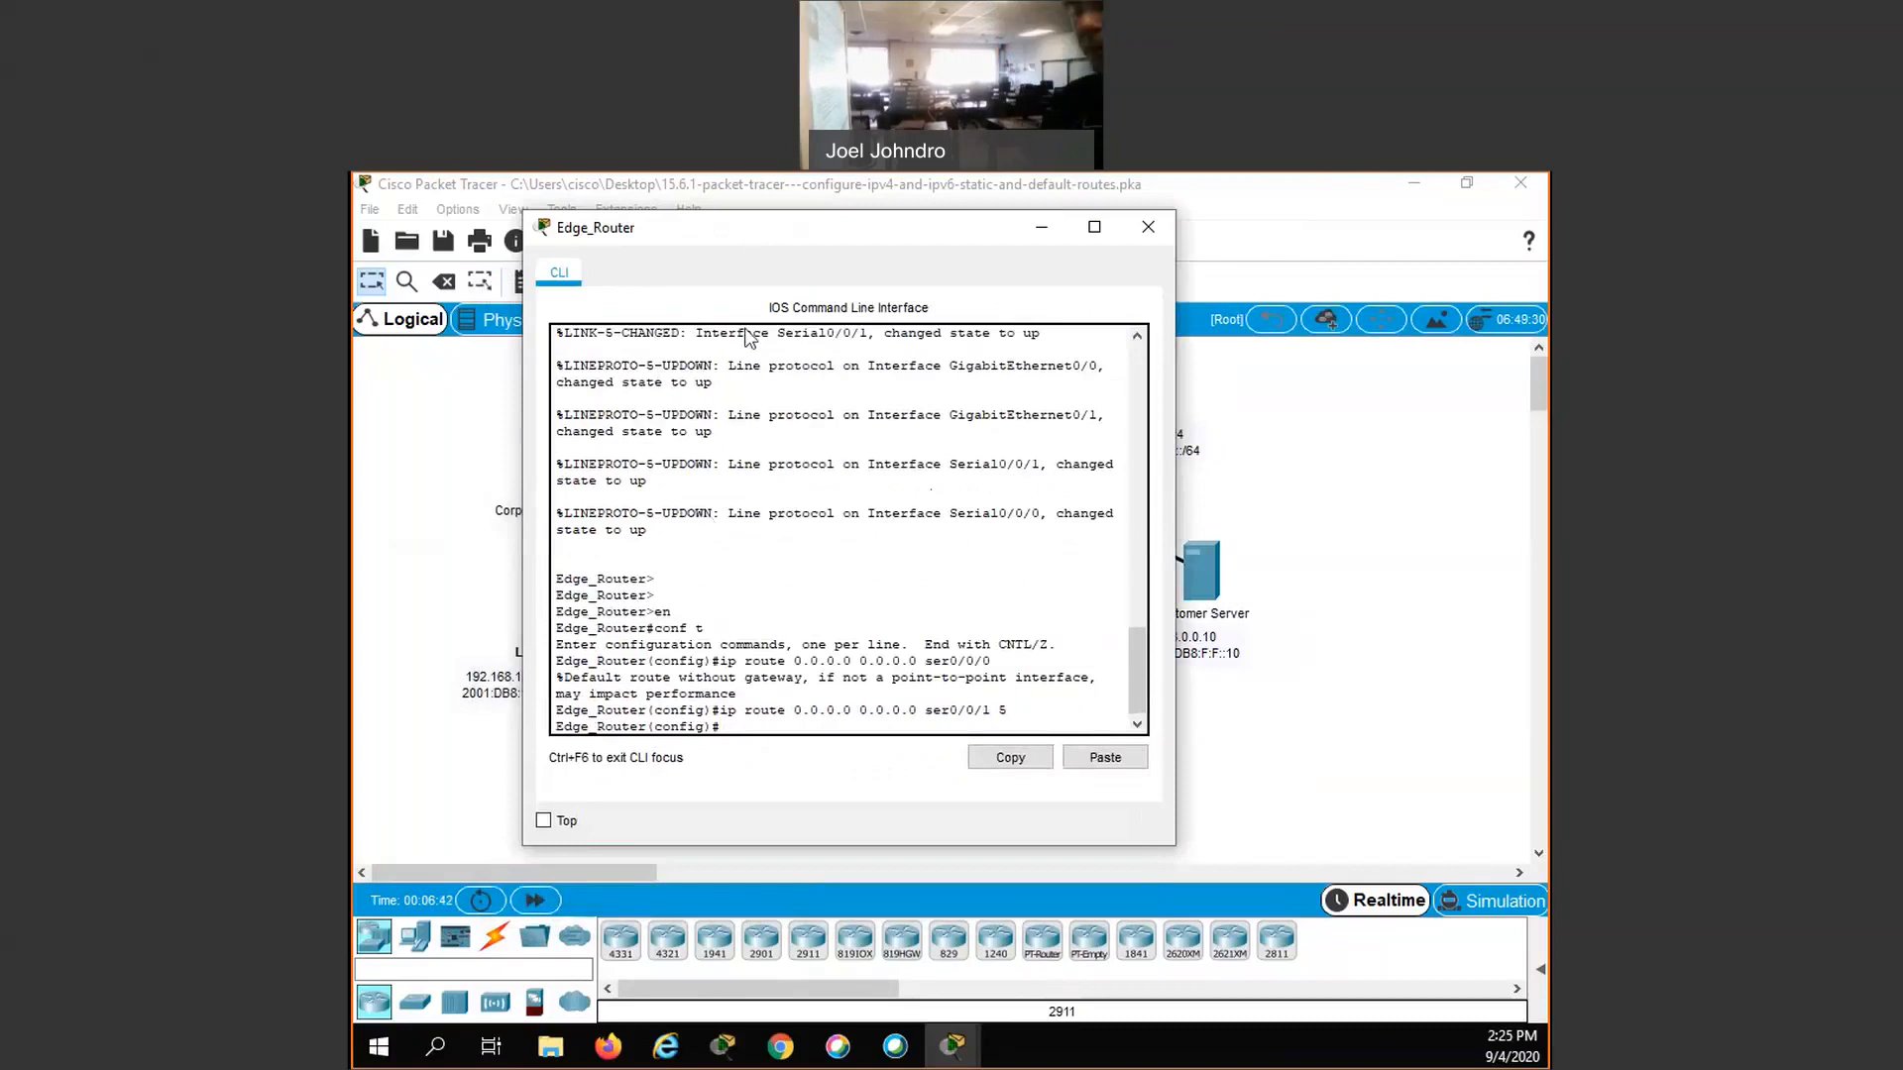
- Add an IPv6 default route ::/0 on Edge_Router with next hop 2001:db8:a:1::1
left_click_drag(742, 238, 749, 326)
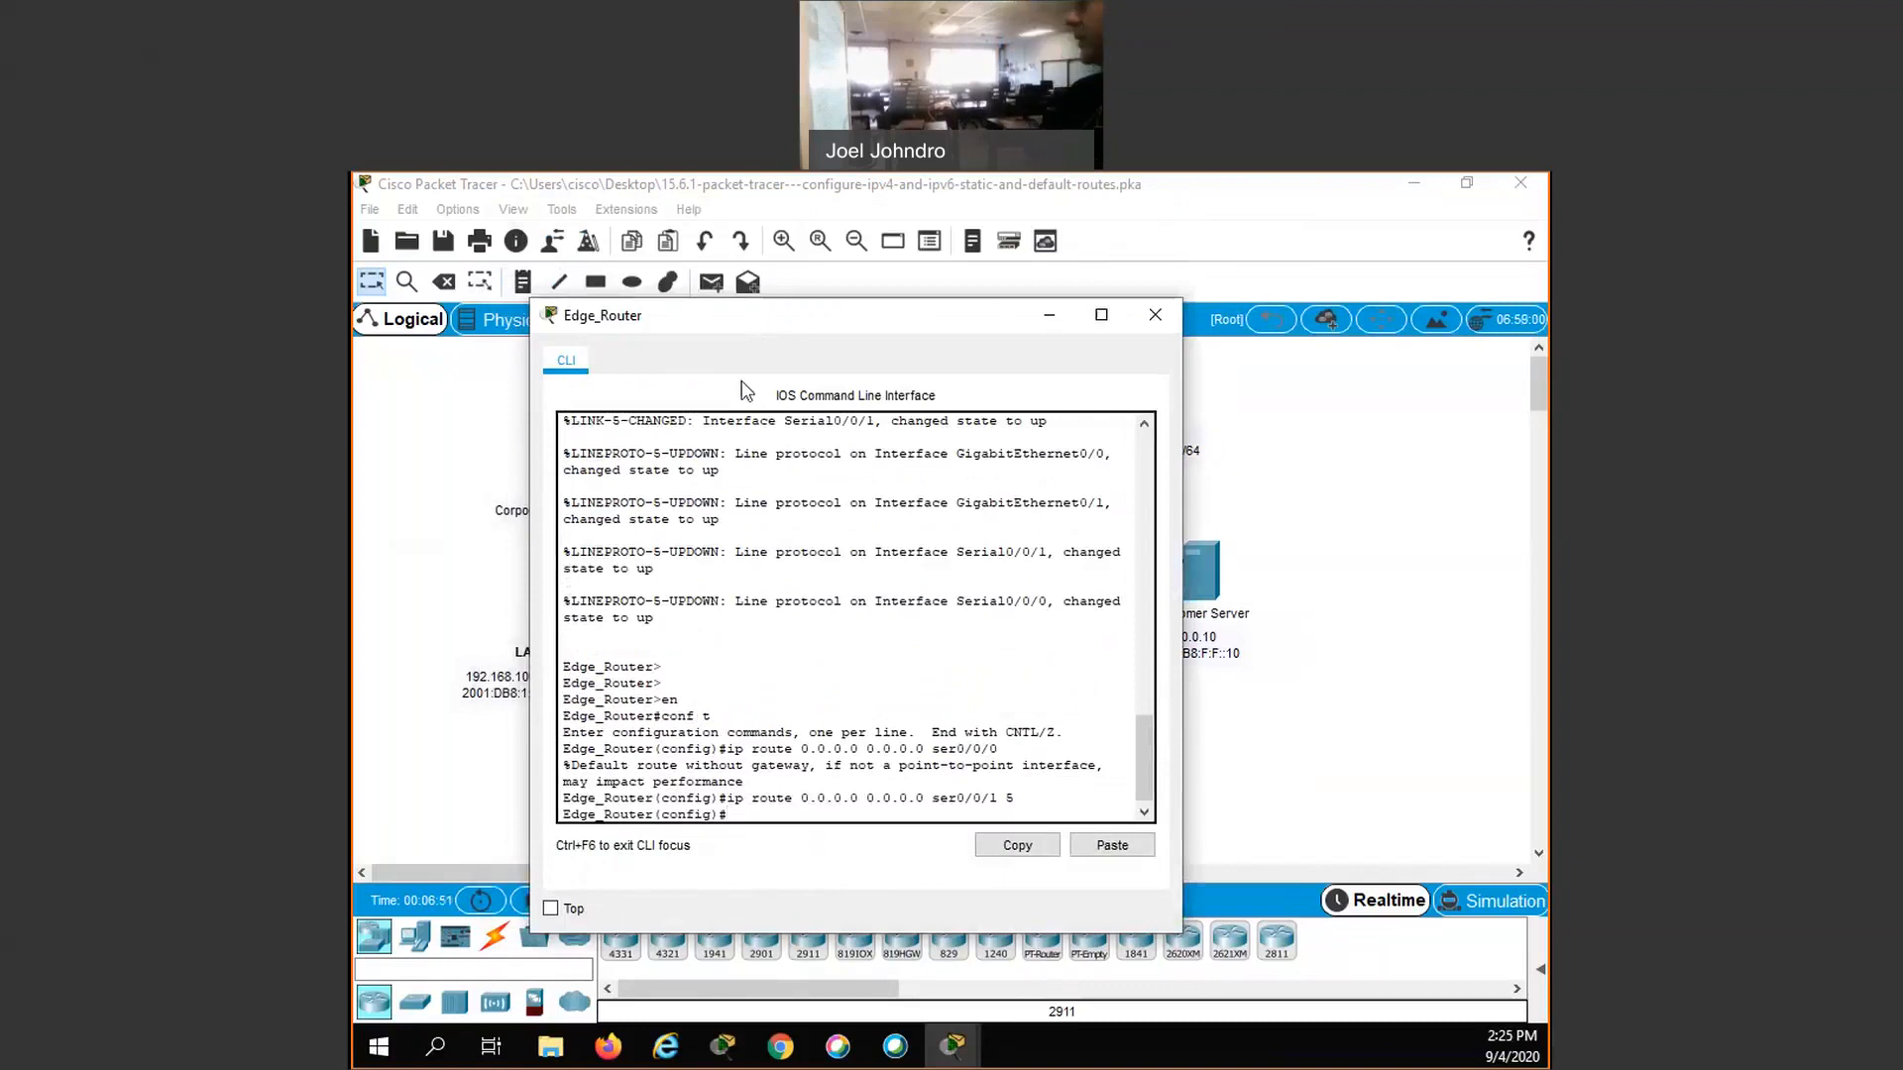
left_click_drag(718, 315, 719, 307)
type("ipv6")
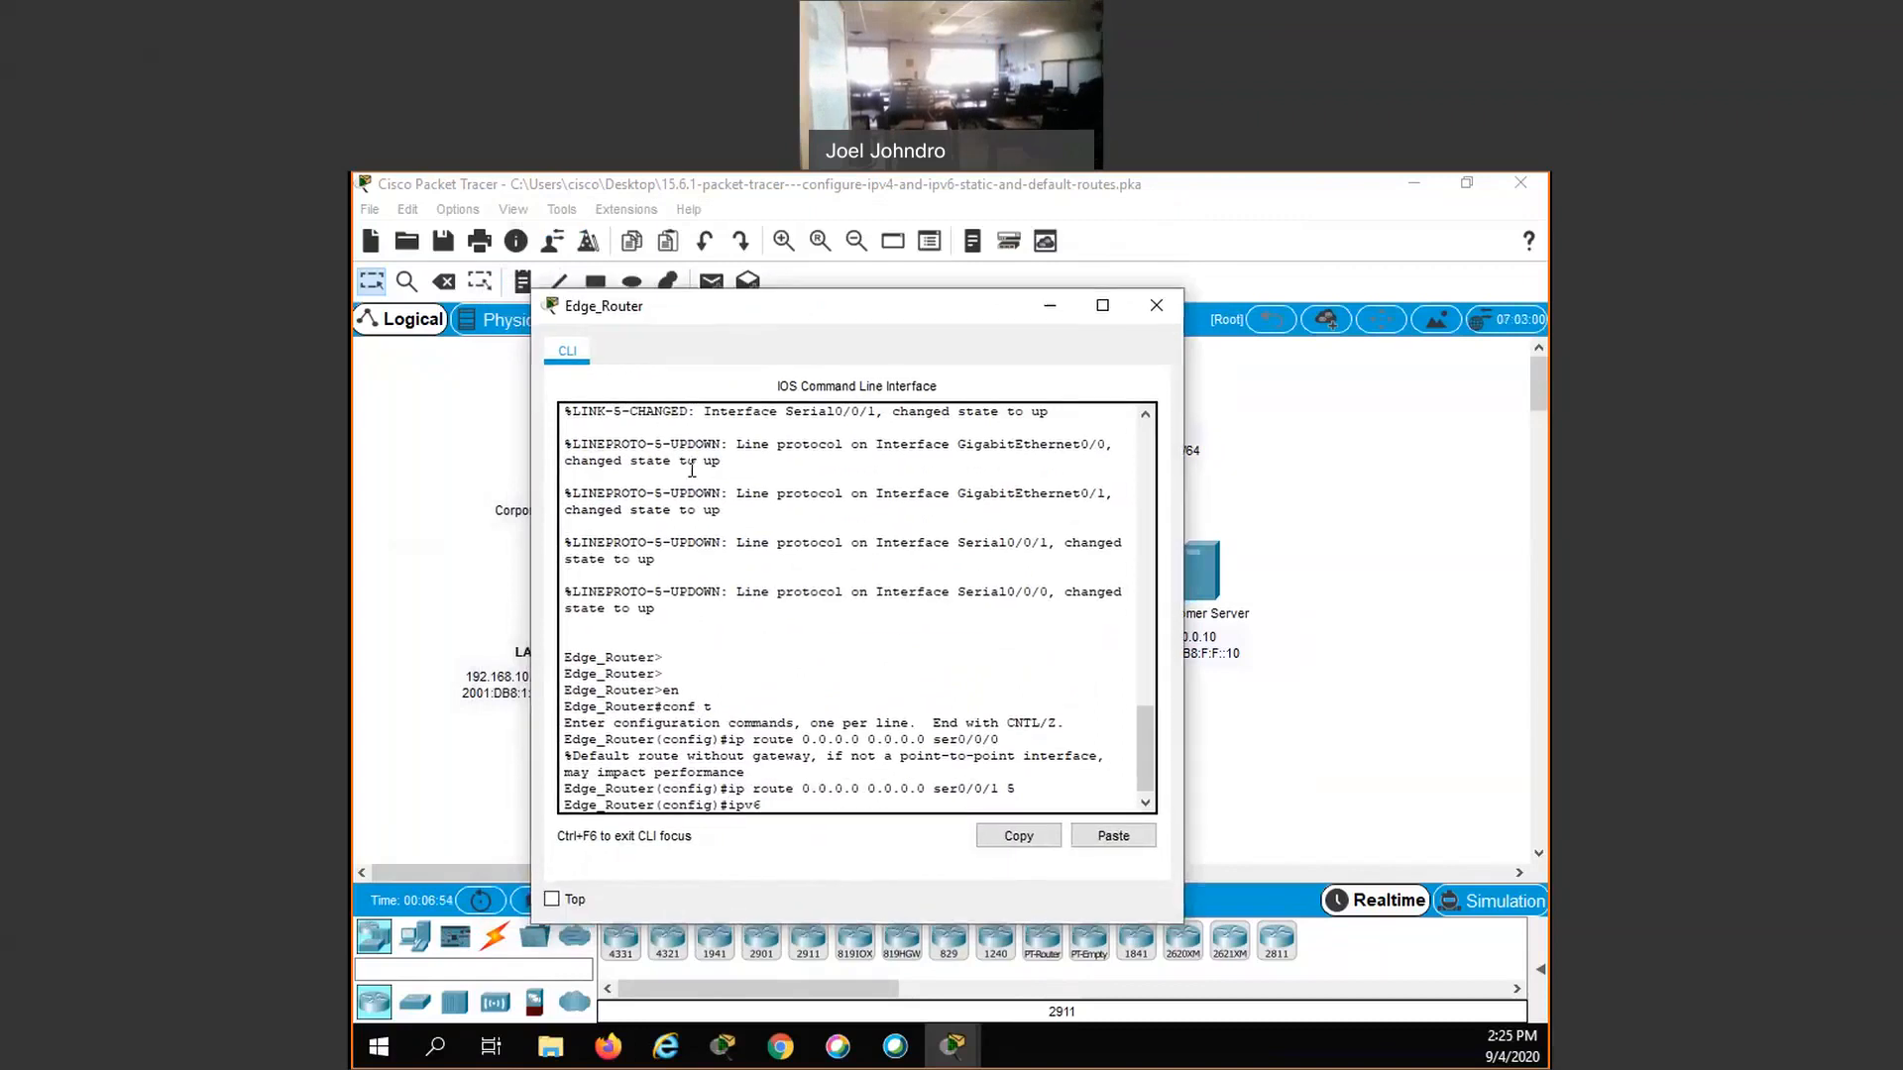
type(" route ::/0")
type("2001:db8:a:1::1")
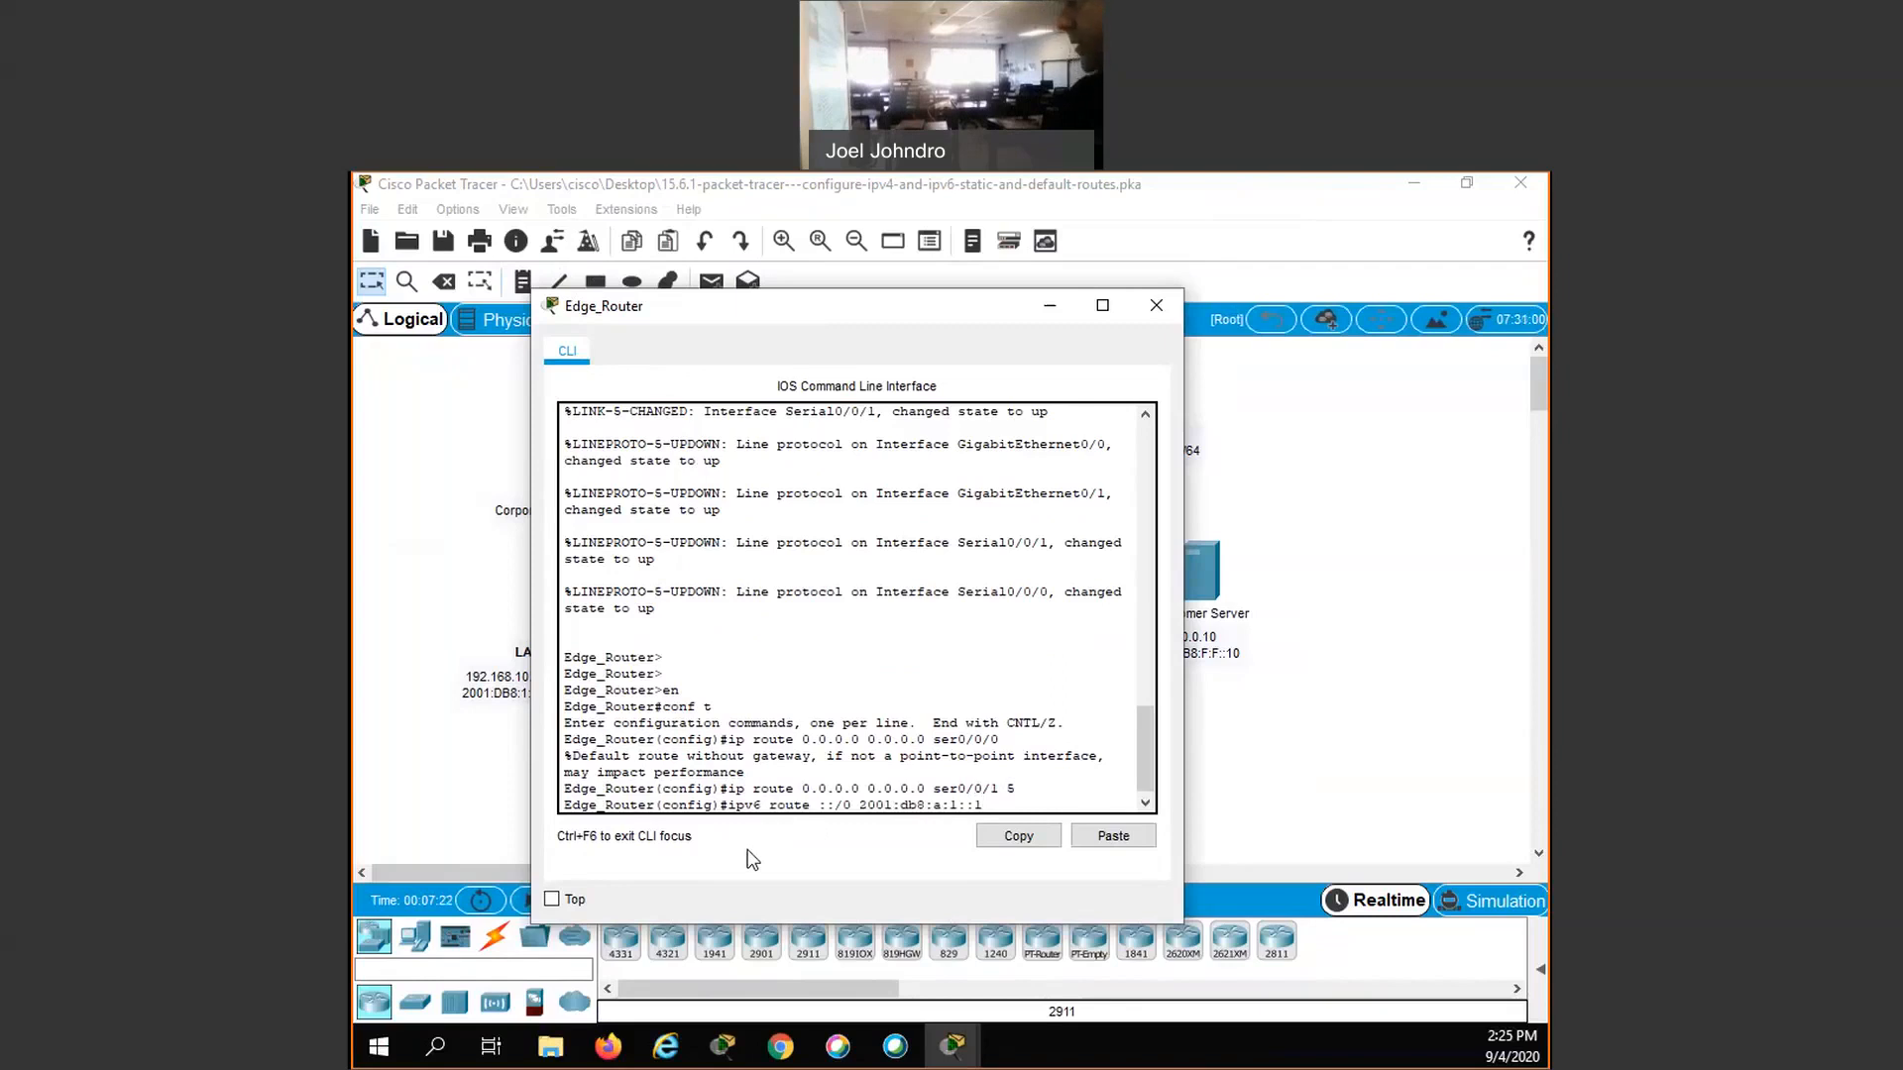
key("Return")
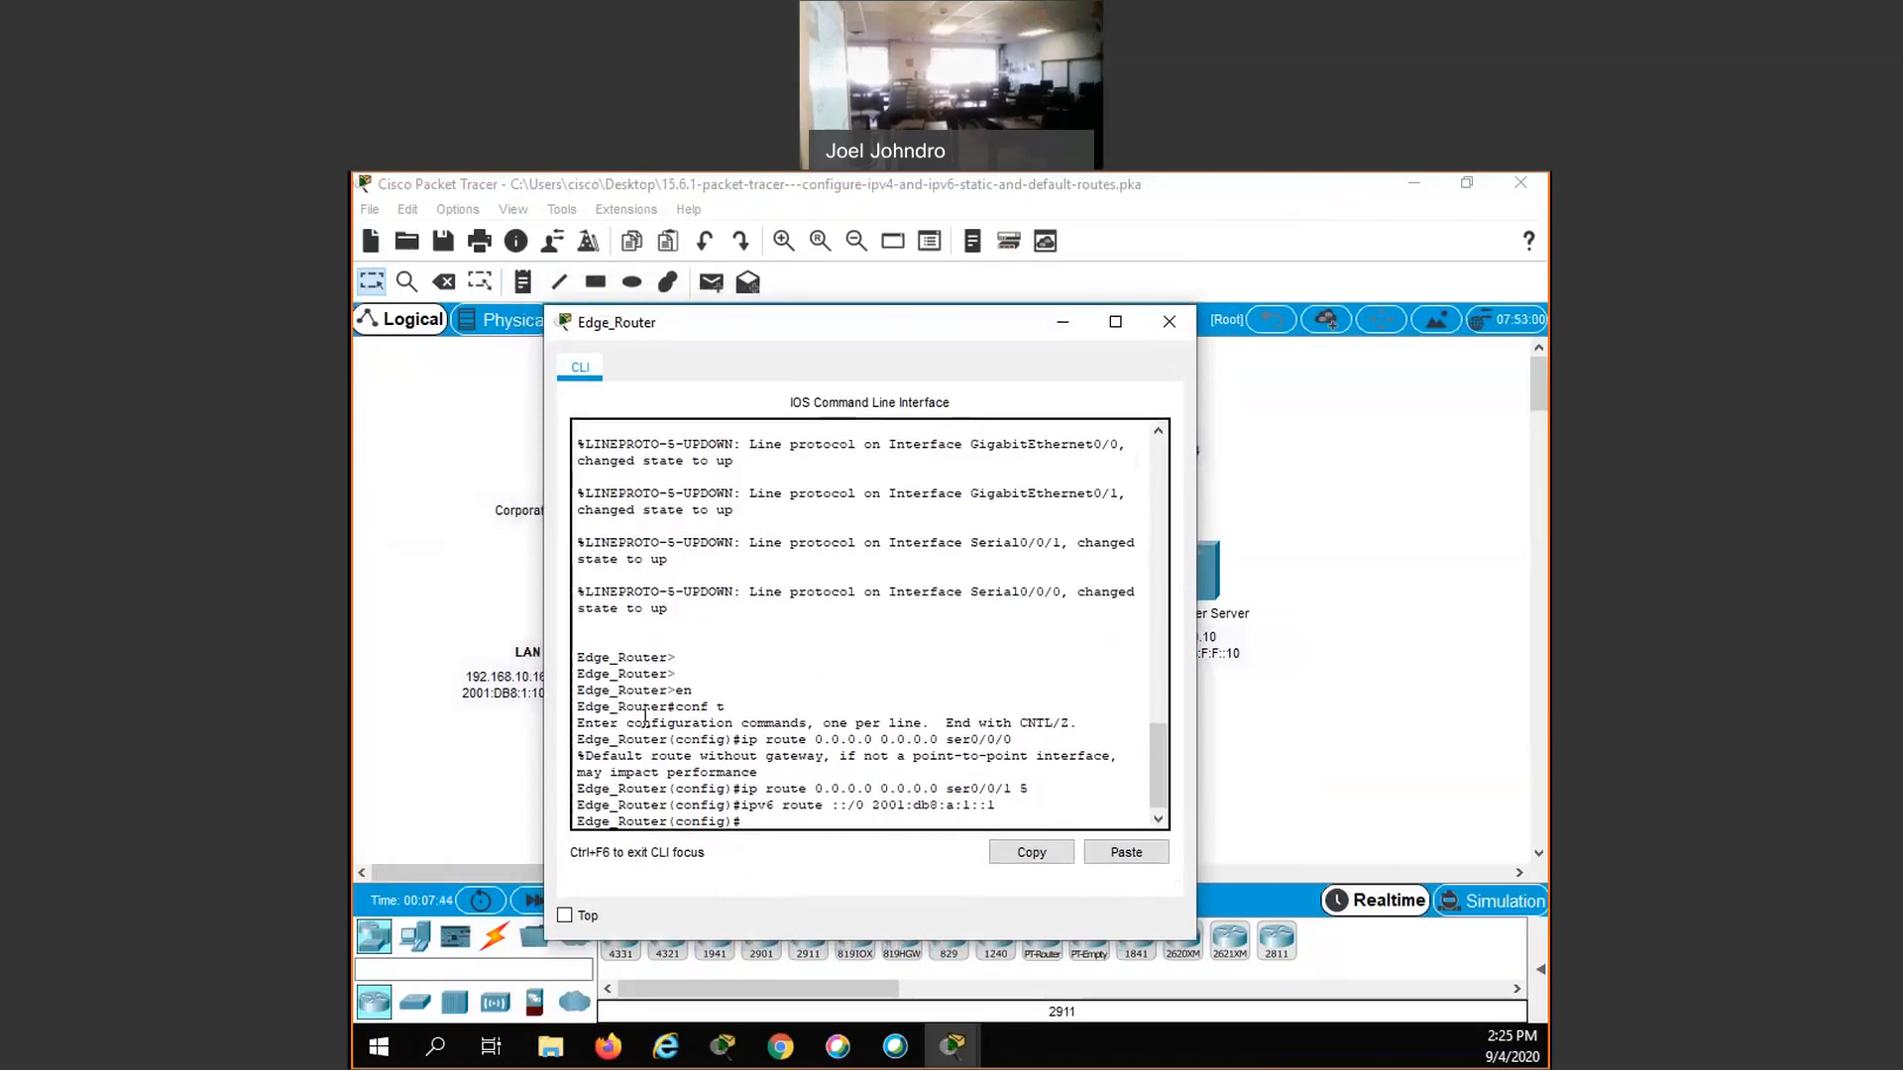
- Add a floating IPv6 default route ::/0 via 2001:db8:a:2::1 with administrative distance 5, and close Edge_Router's window
type("ip")
key("Up")
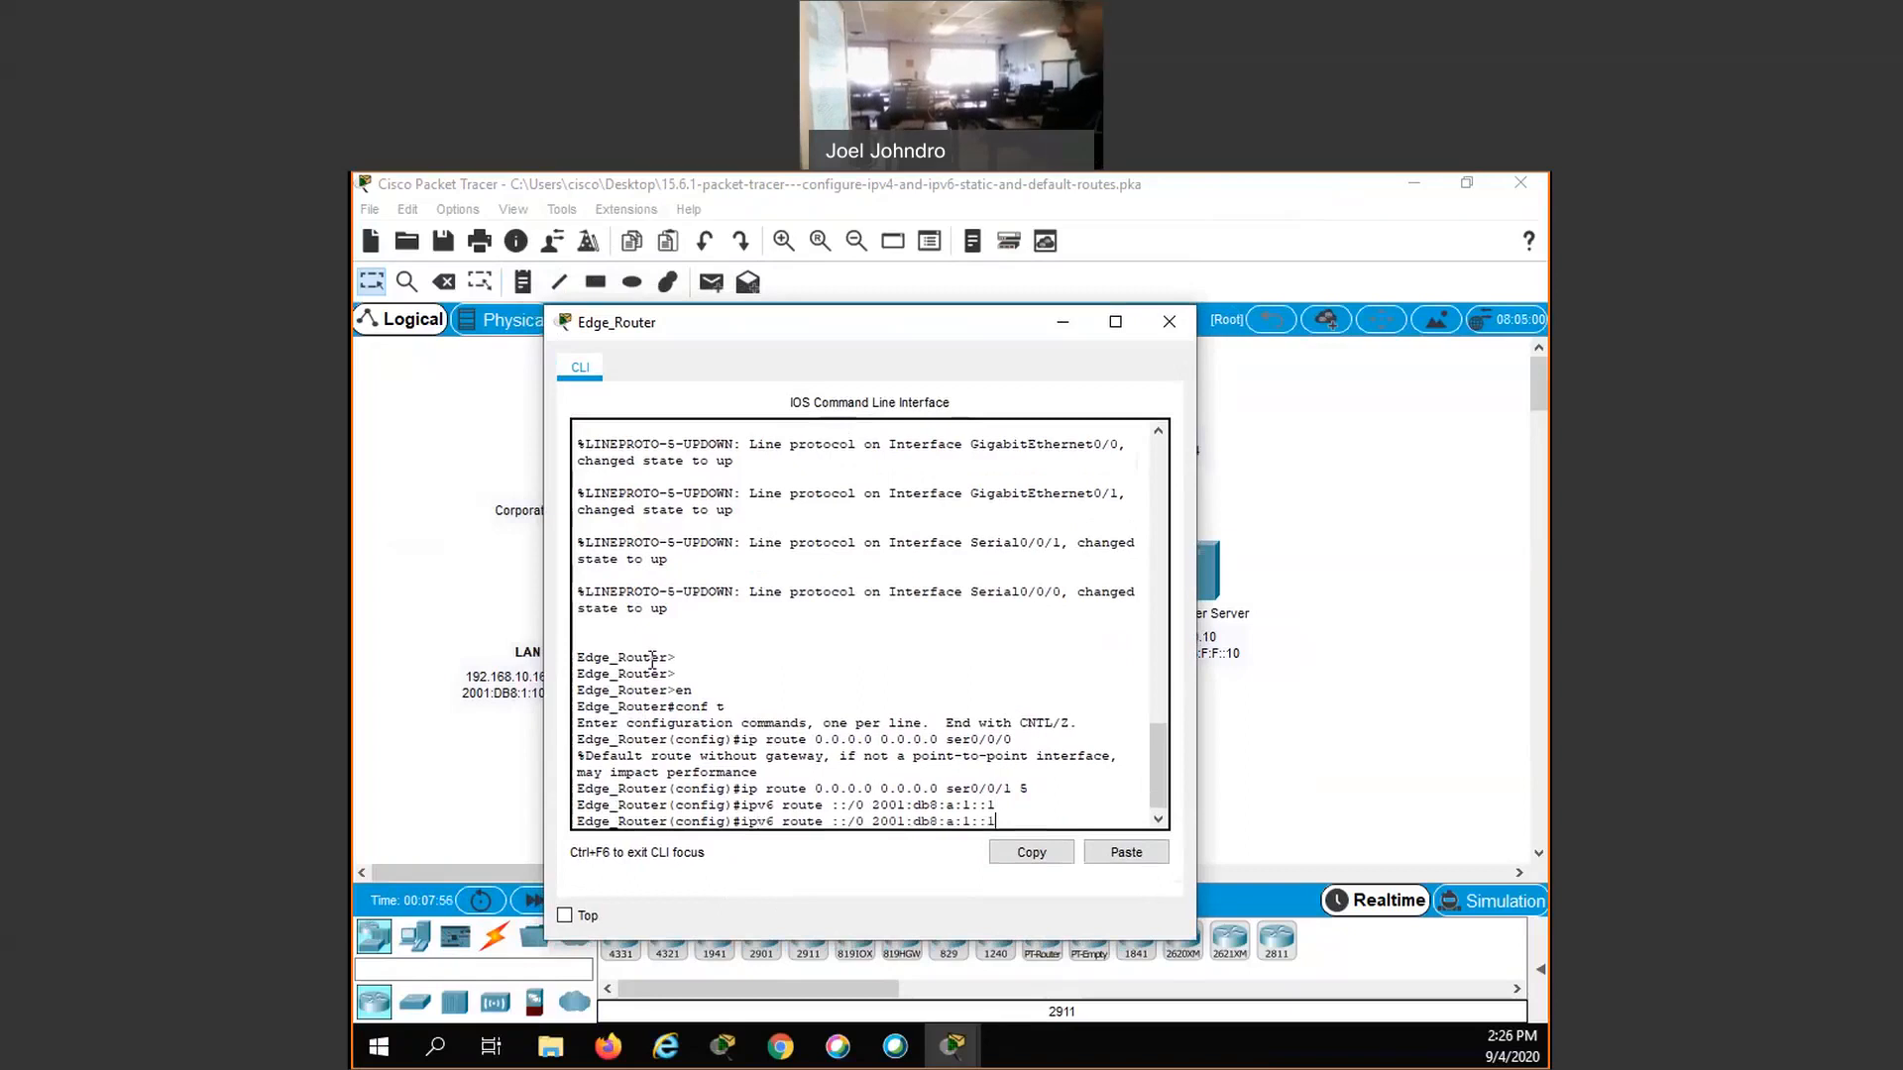
key("BackSpace")
key("BackSpace")
key("BackSpace")
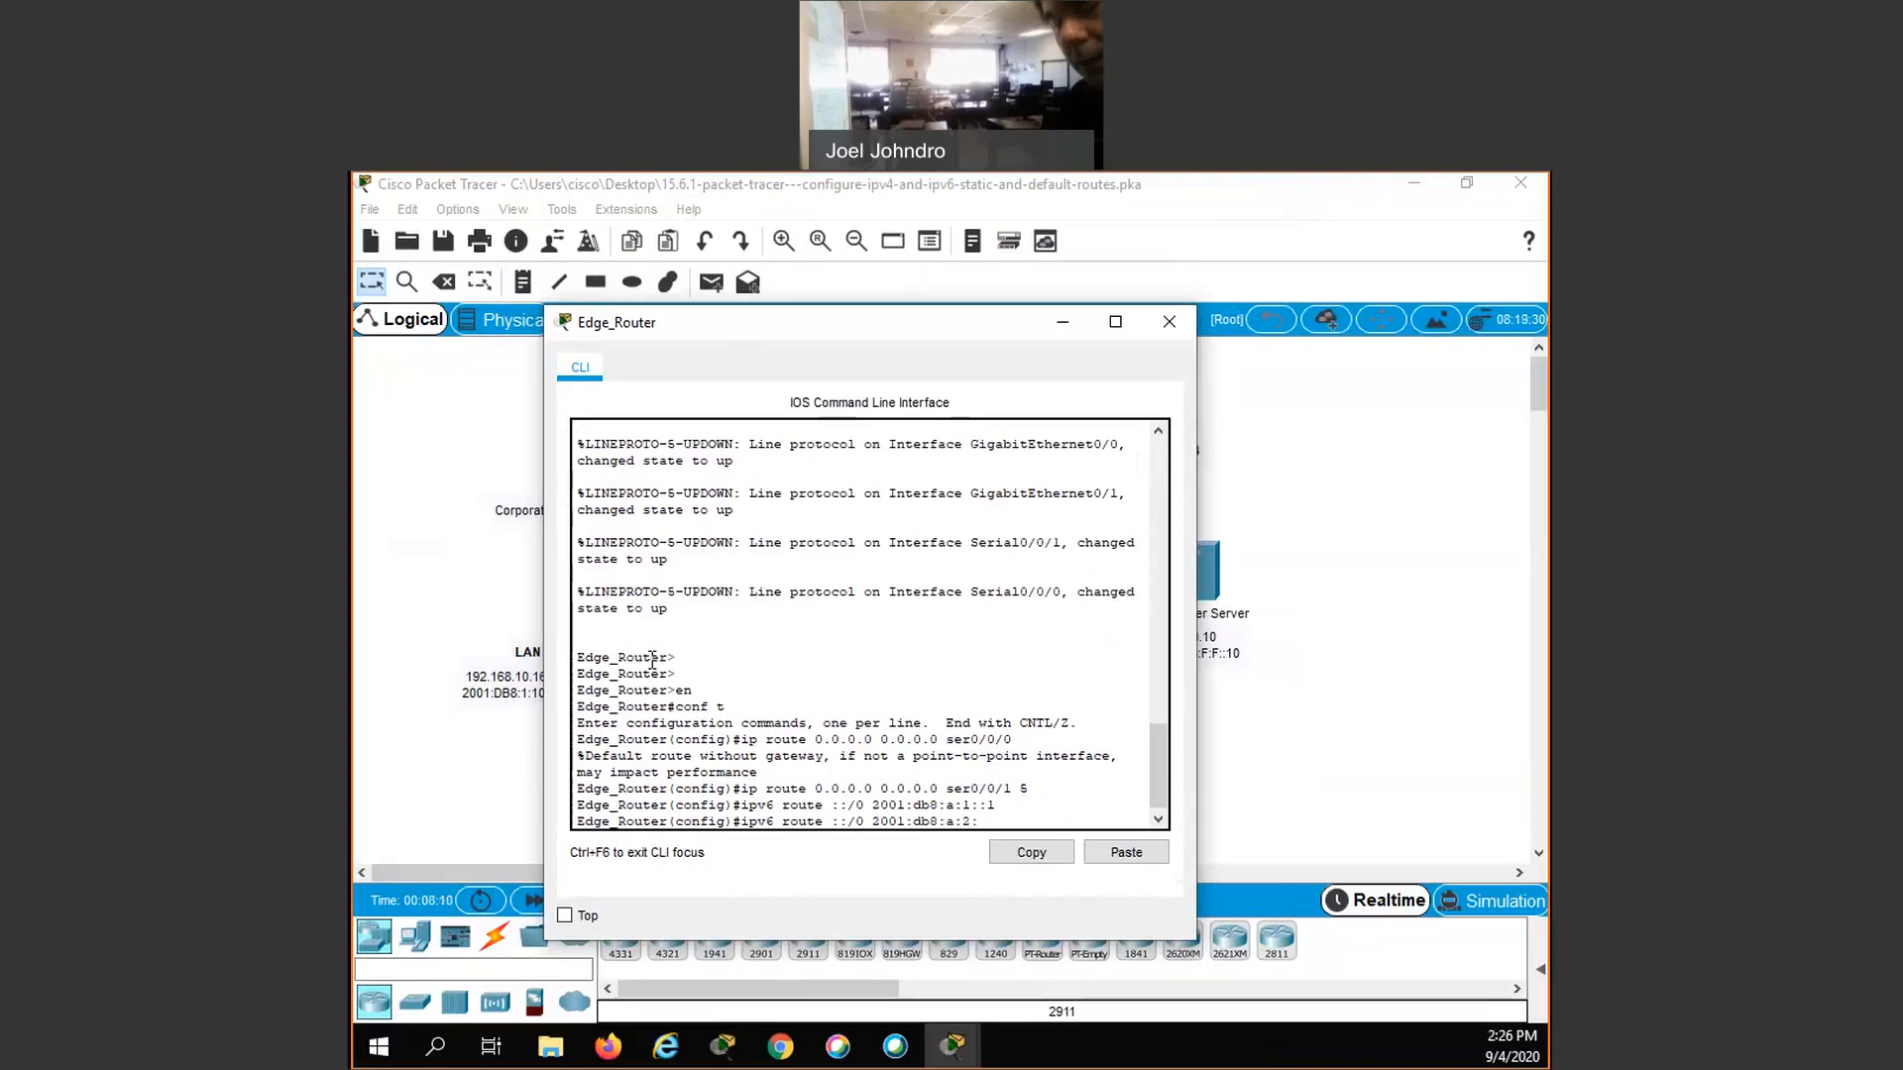
type(":1")
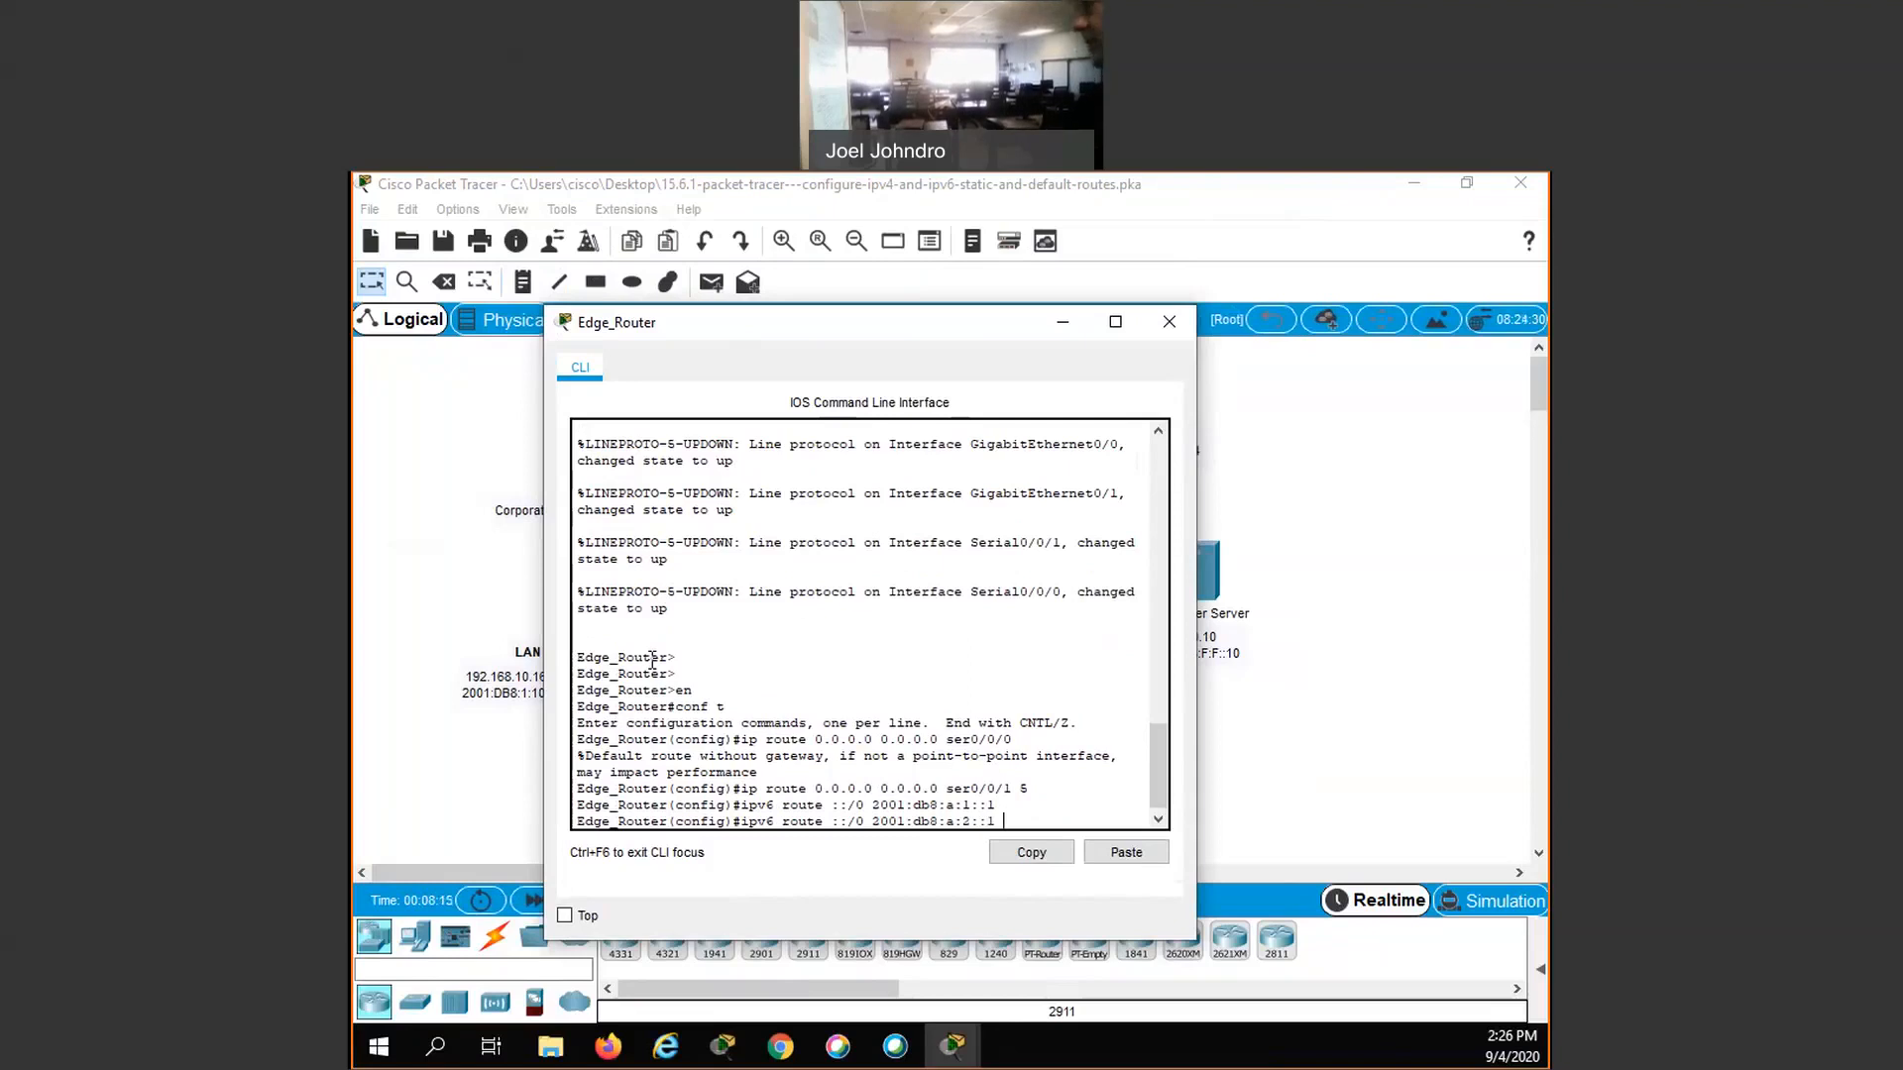
type(" 5")
key("Return")
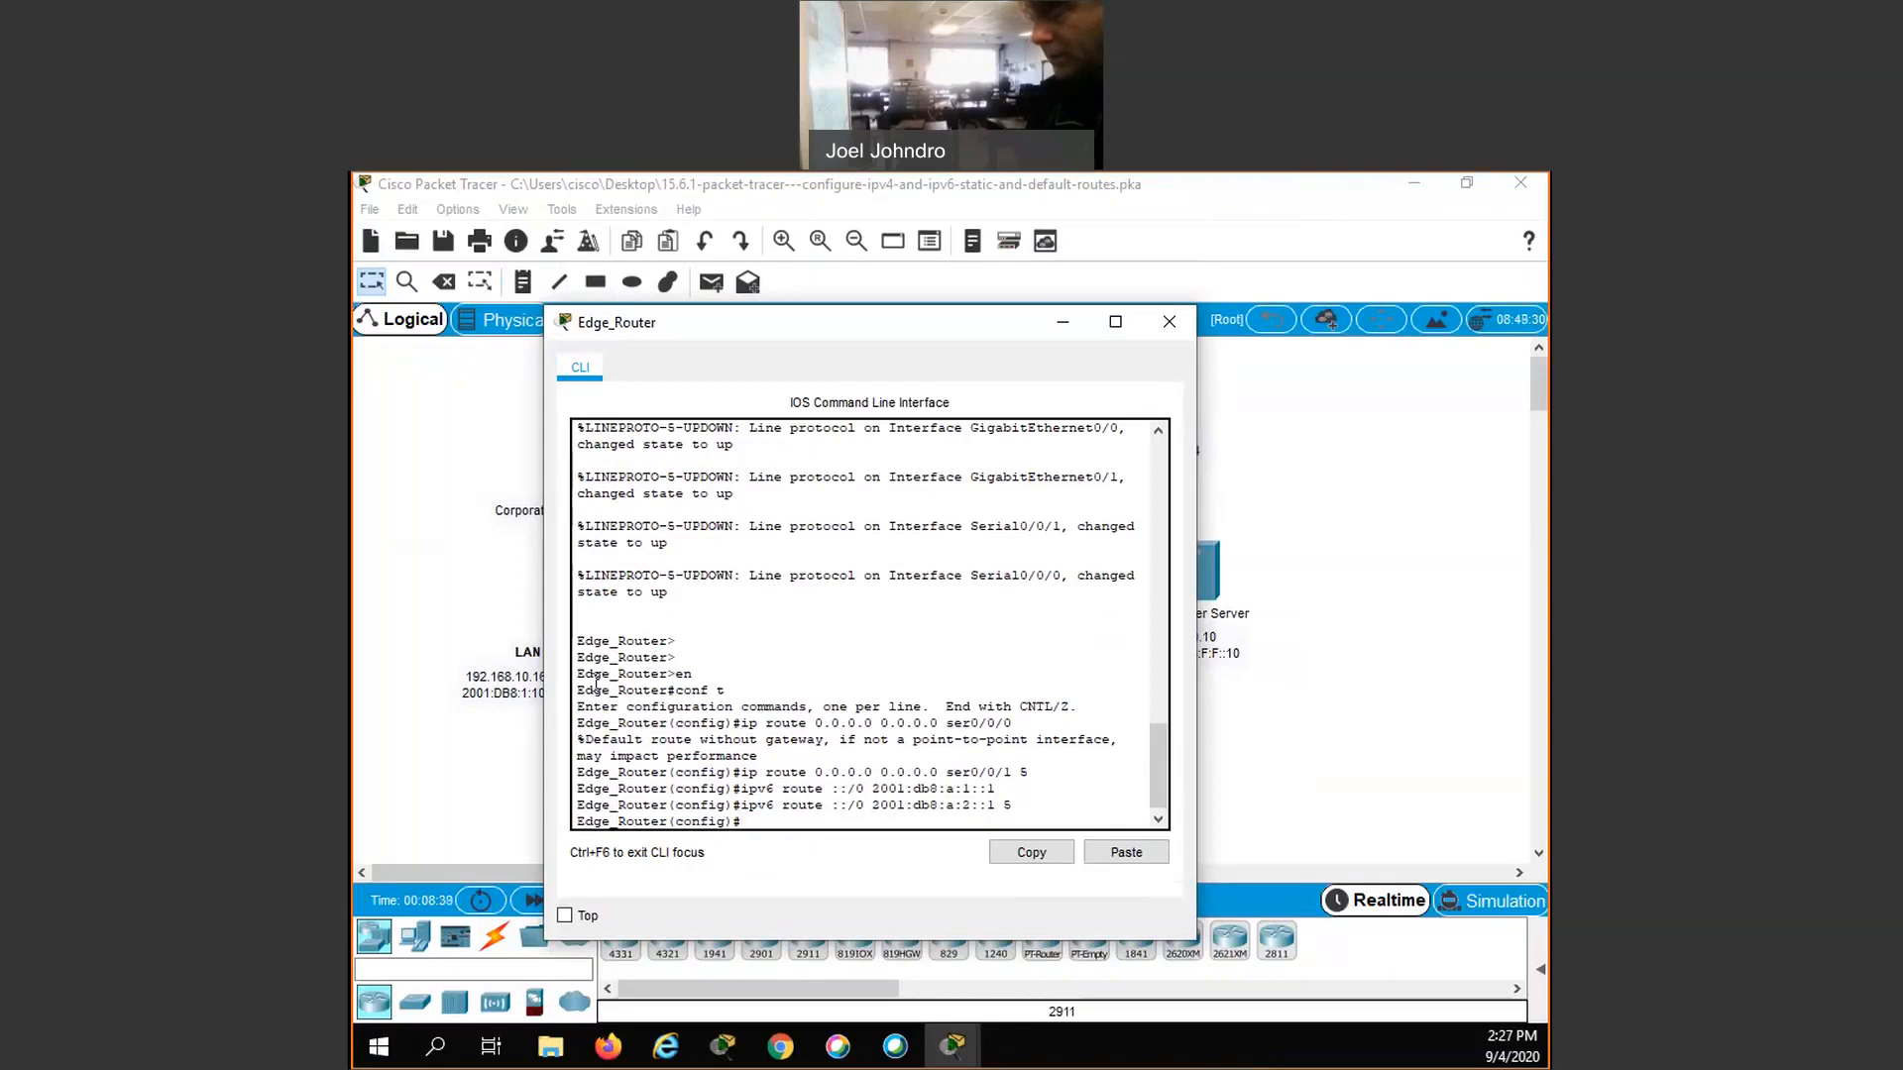
left_click(1165, 323)
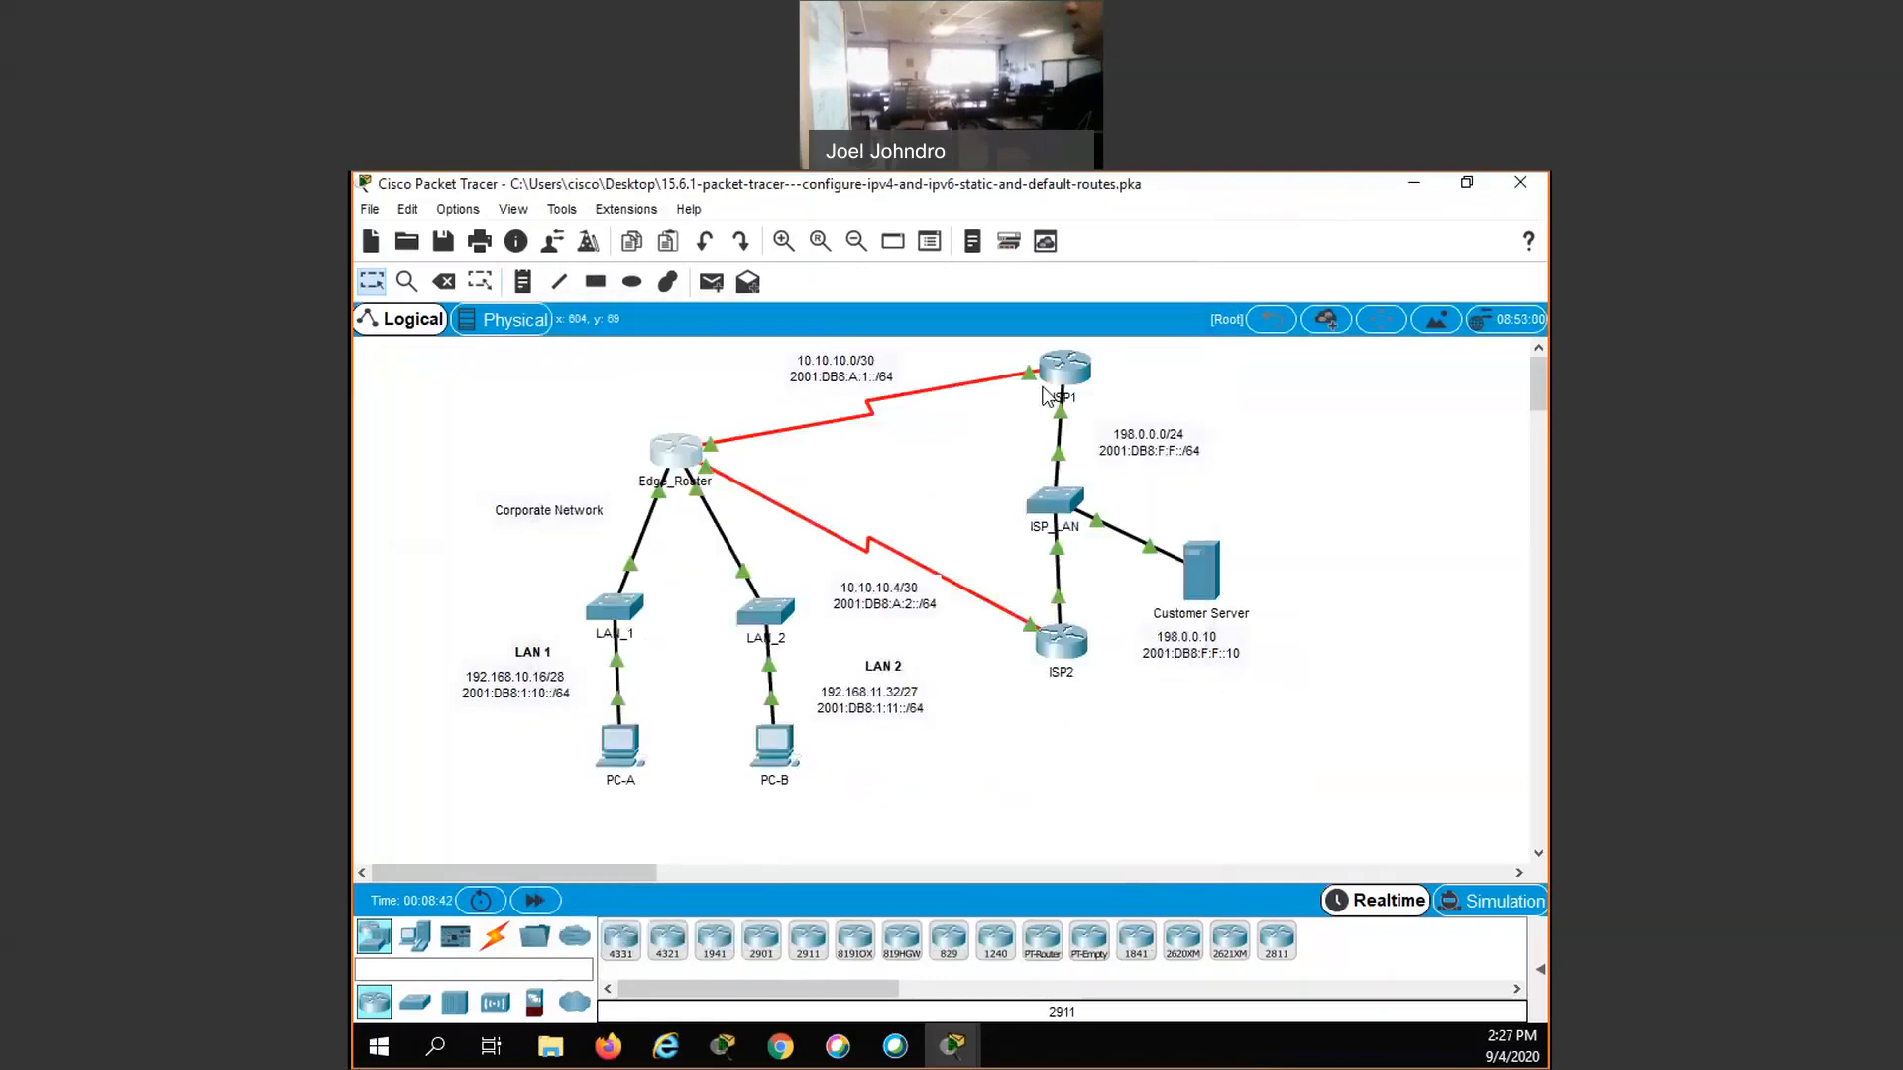
- Open the ISP1 router's command line and enter global configuration mode
left_click(1067, 373)
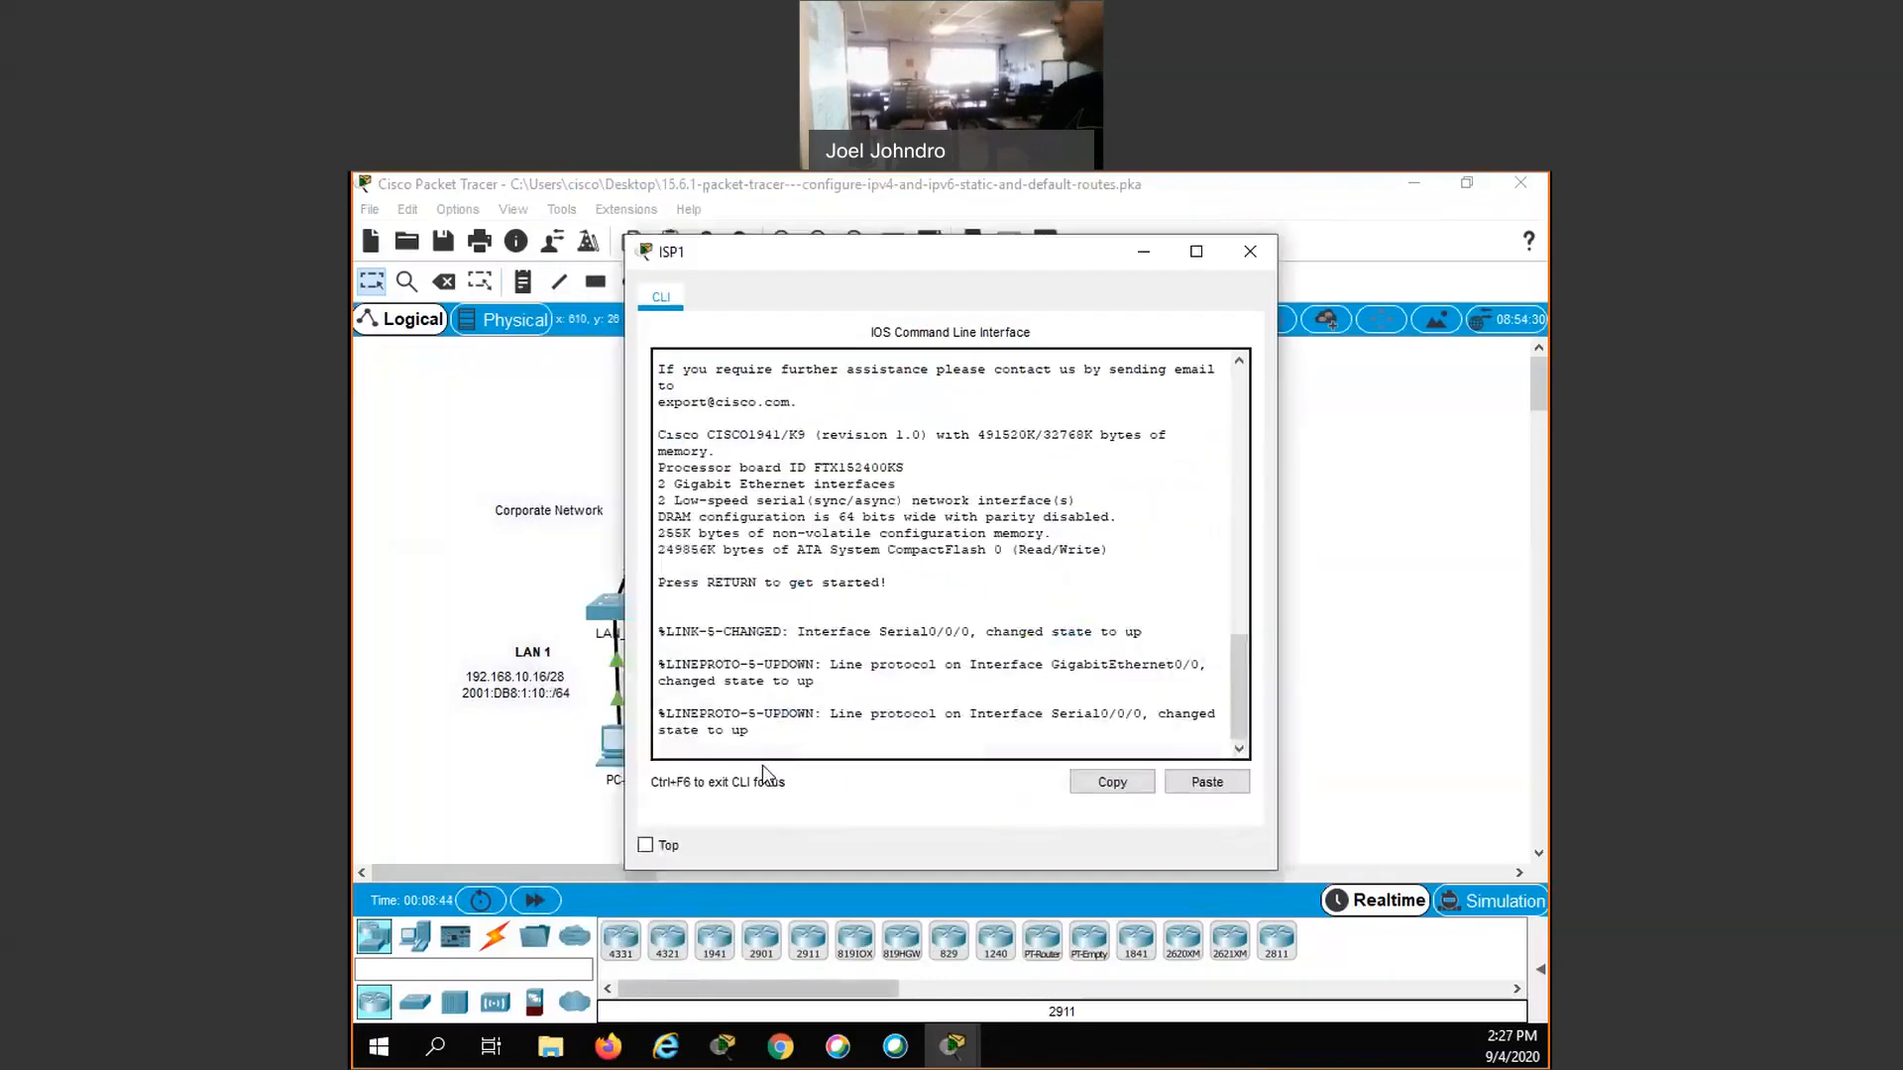
key("Return")
key("Return")
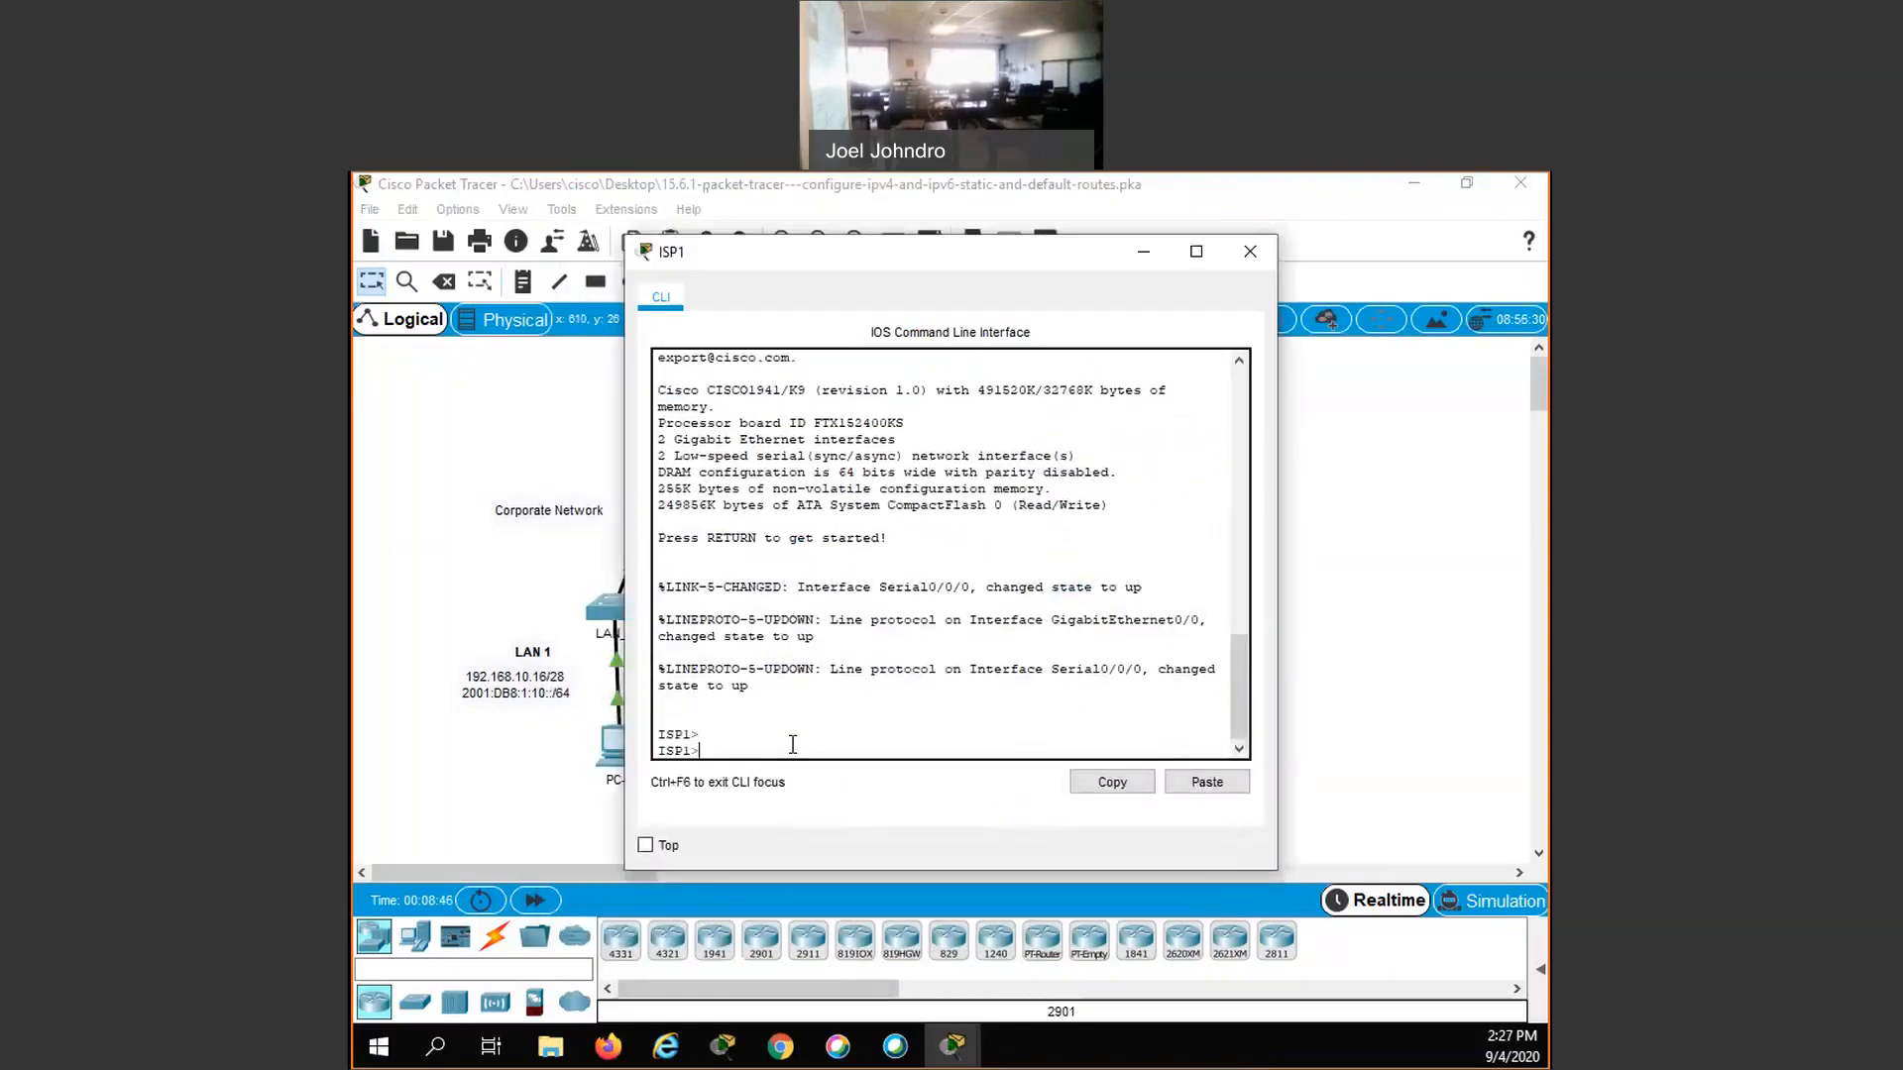
type("en")
key("Return")
type("c")
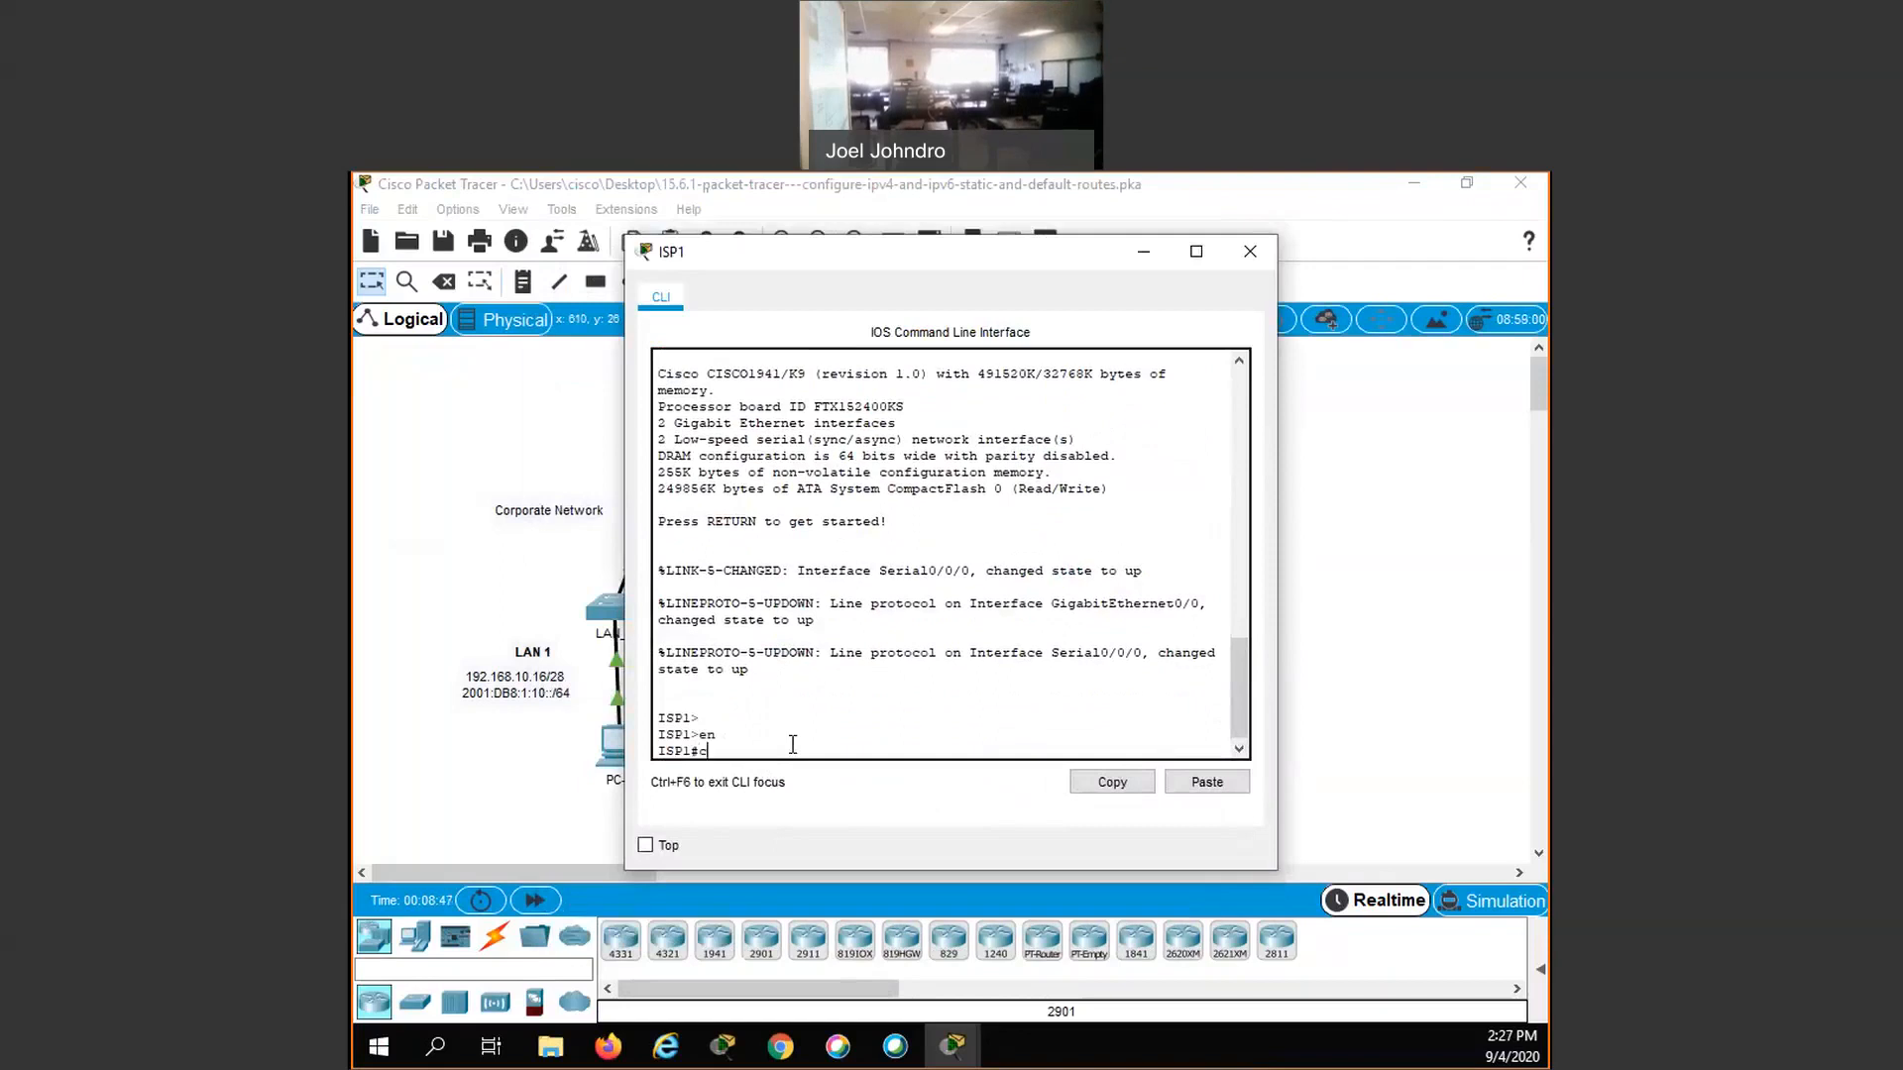
type("onf t")
key("Return")
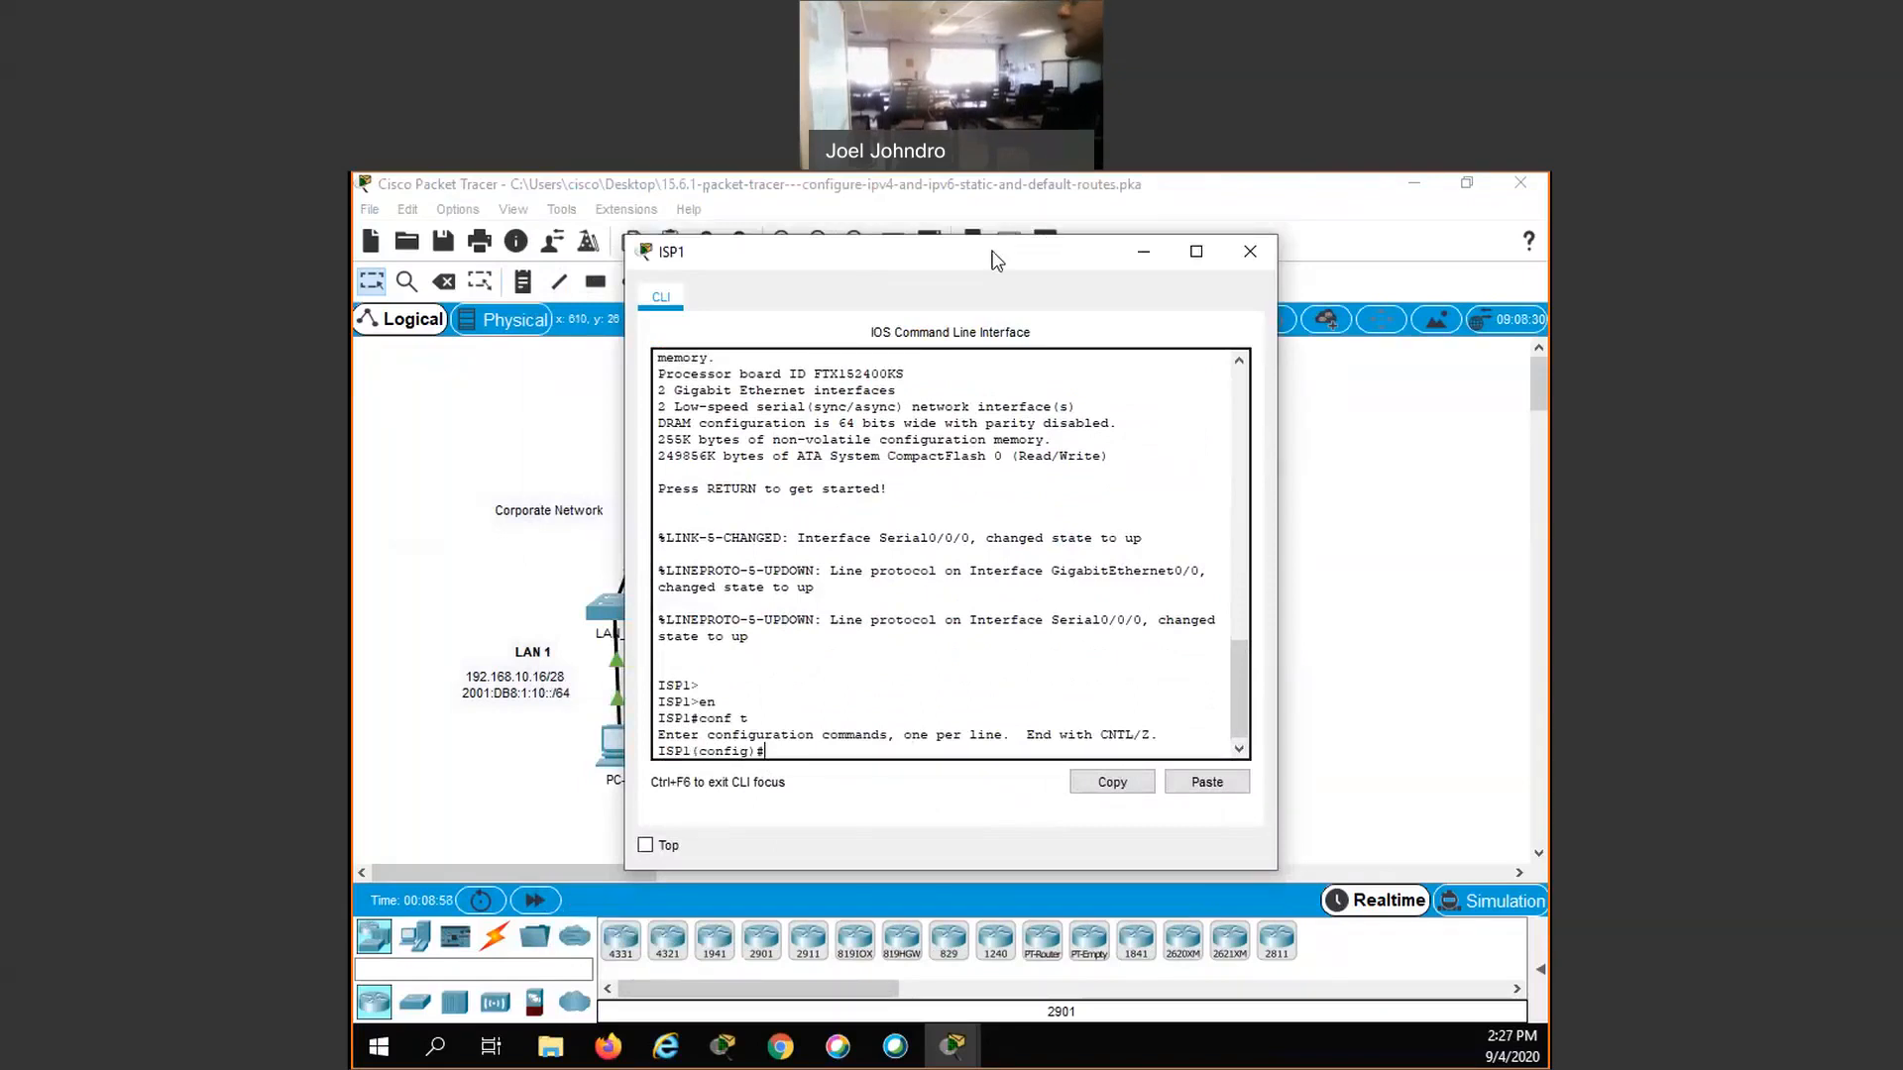
- Add an IPv4 static route on ISP1 to LAN 1, 192.168.10.16 255.255.255.240, with next hop 10.10.10.2
left_click_drag(890, 238, 919, 218)
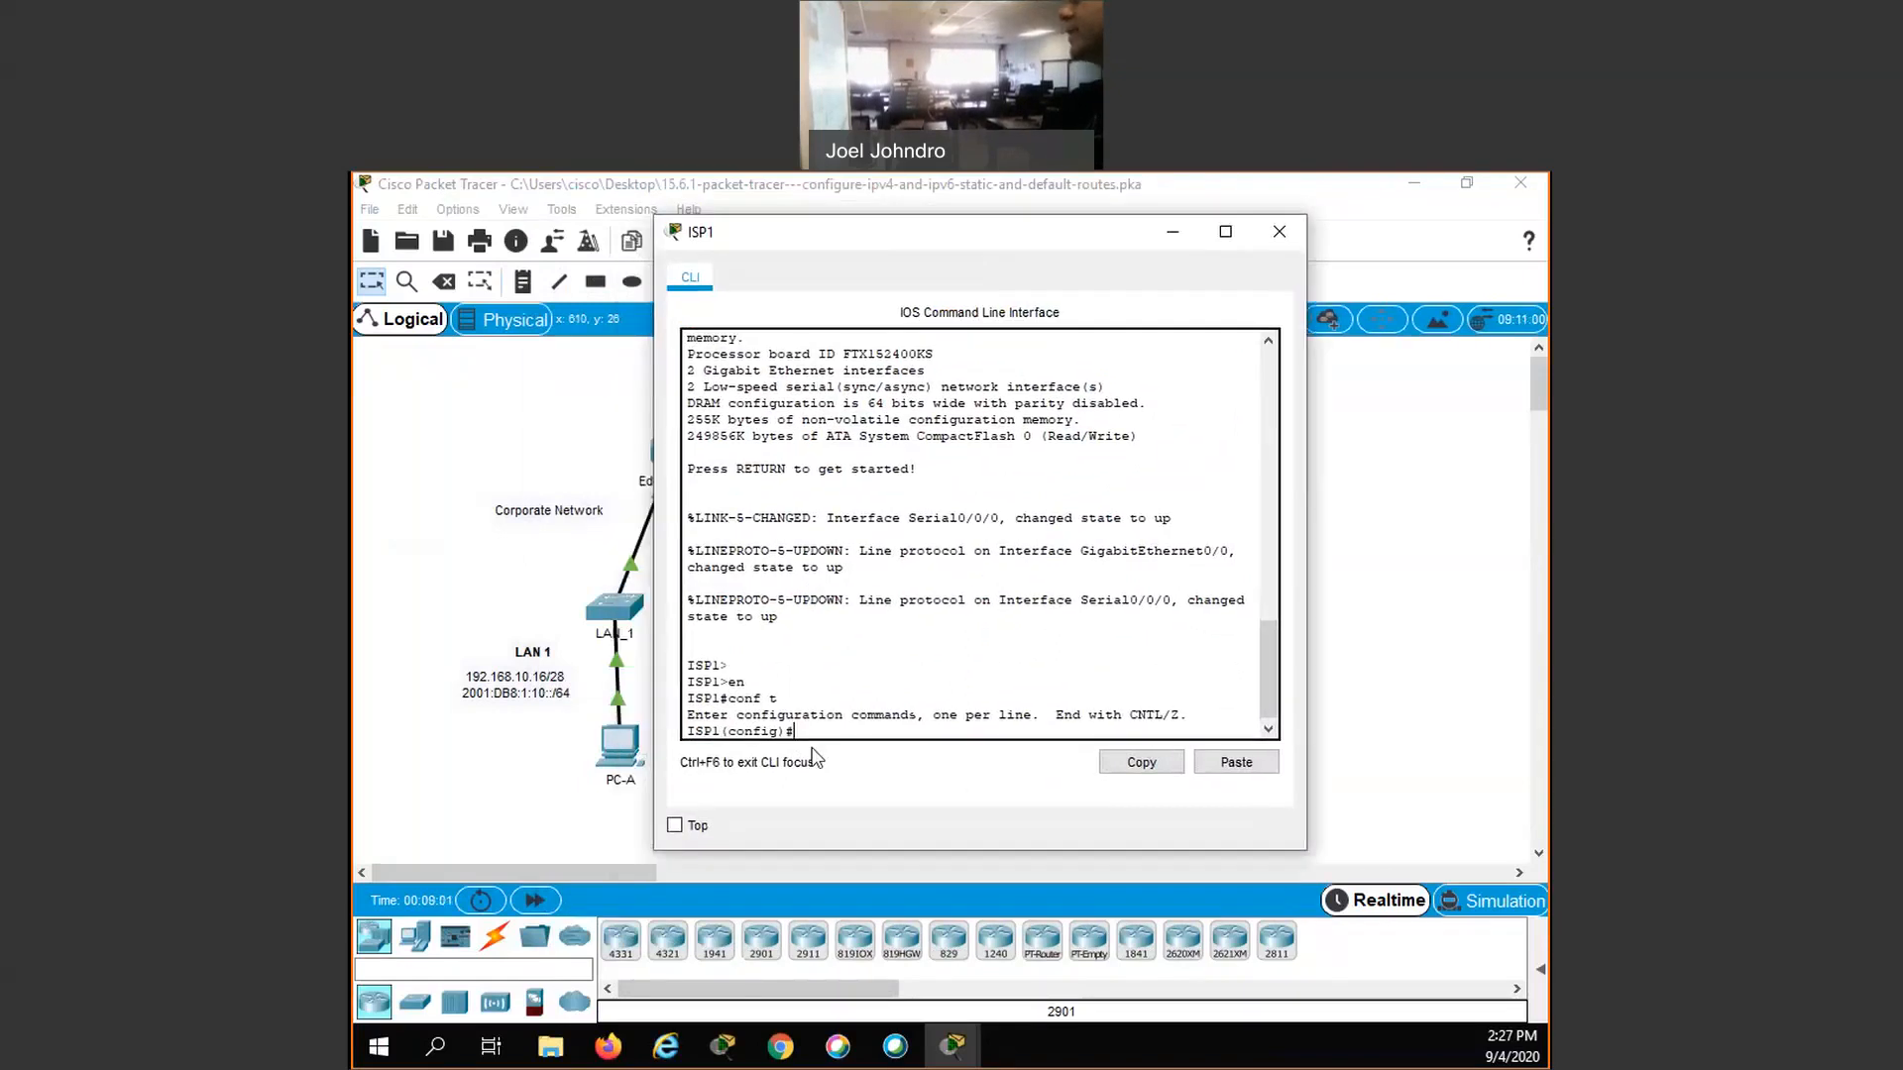
type("ip")
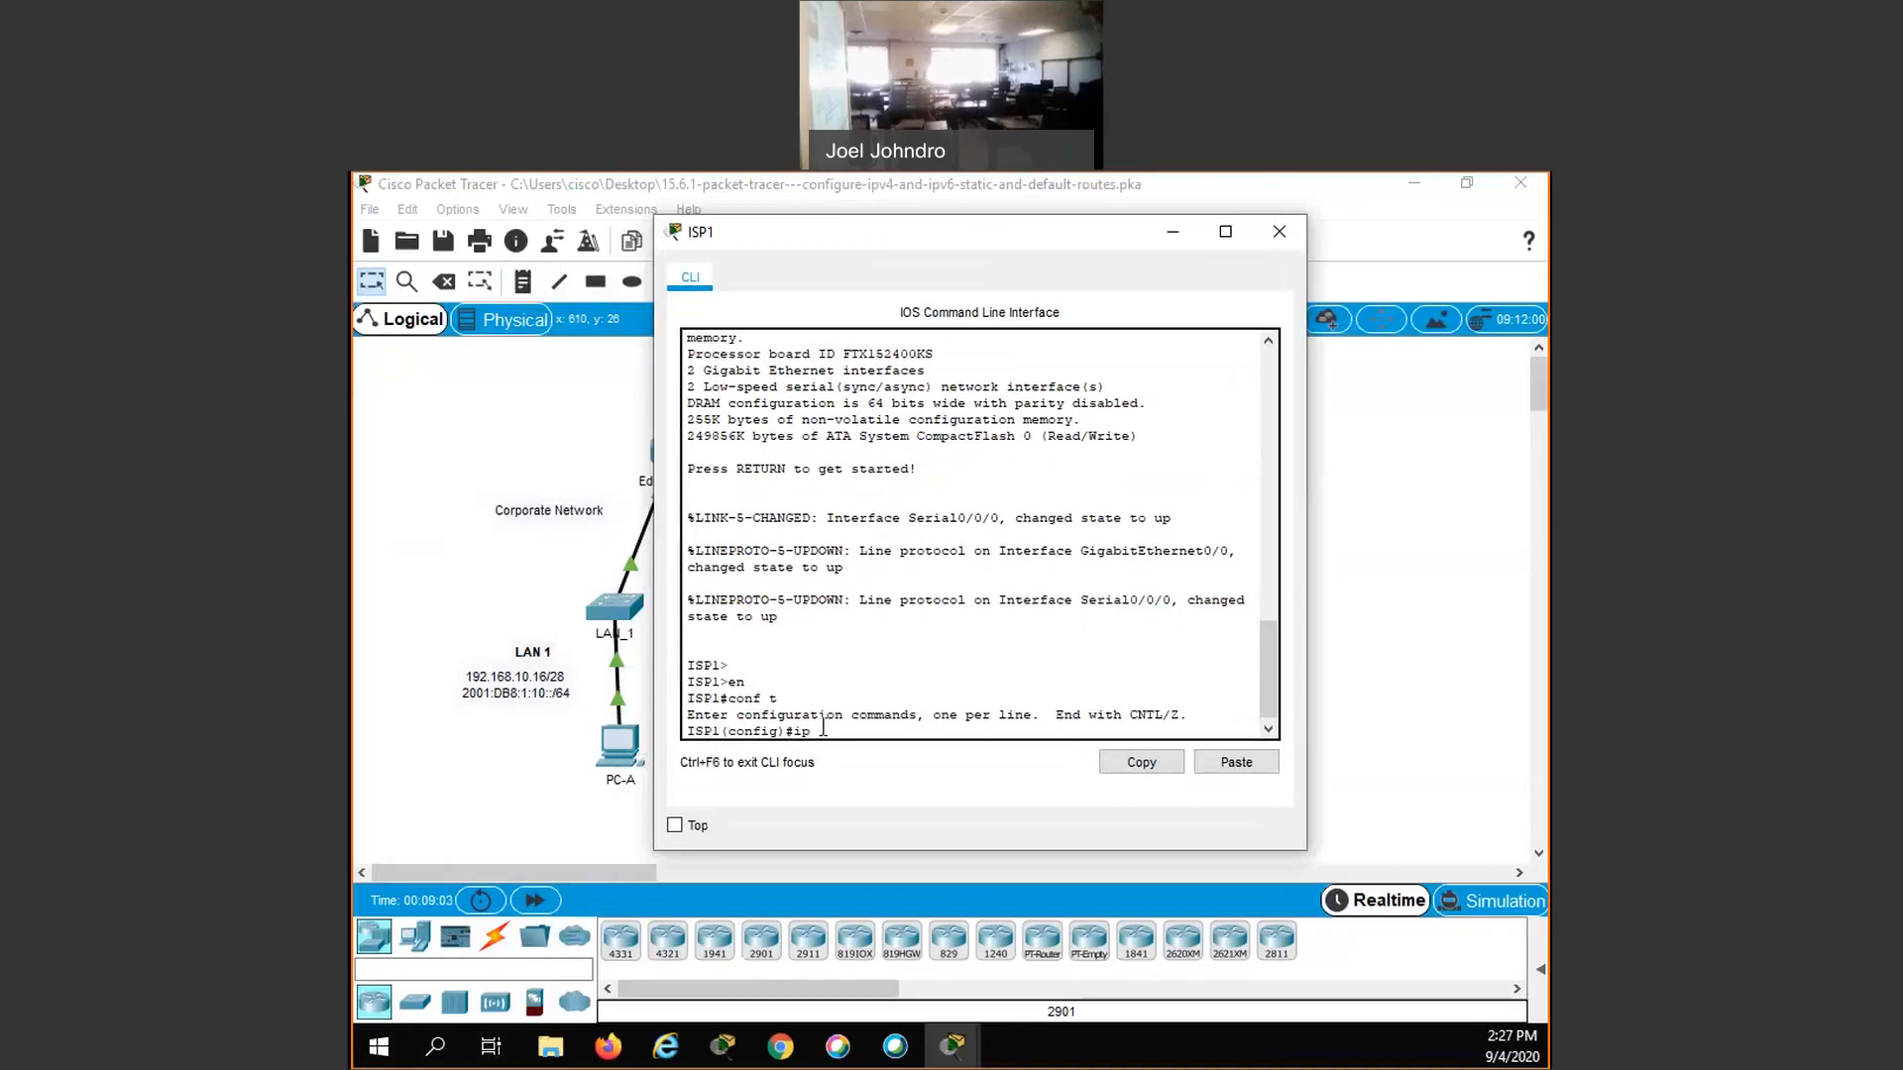
type(" route 192")
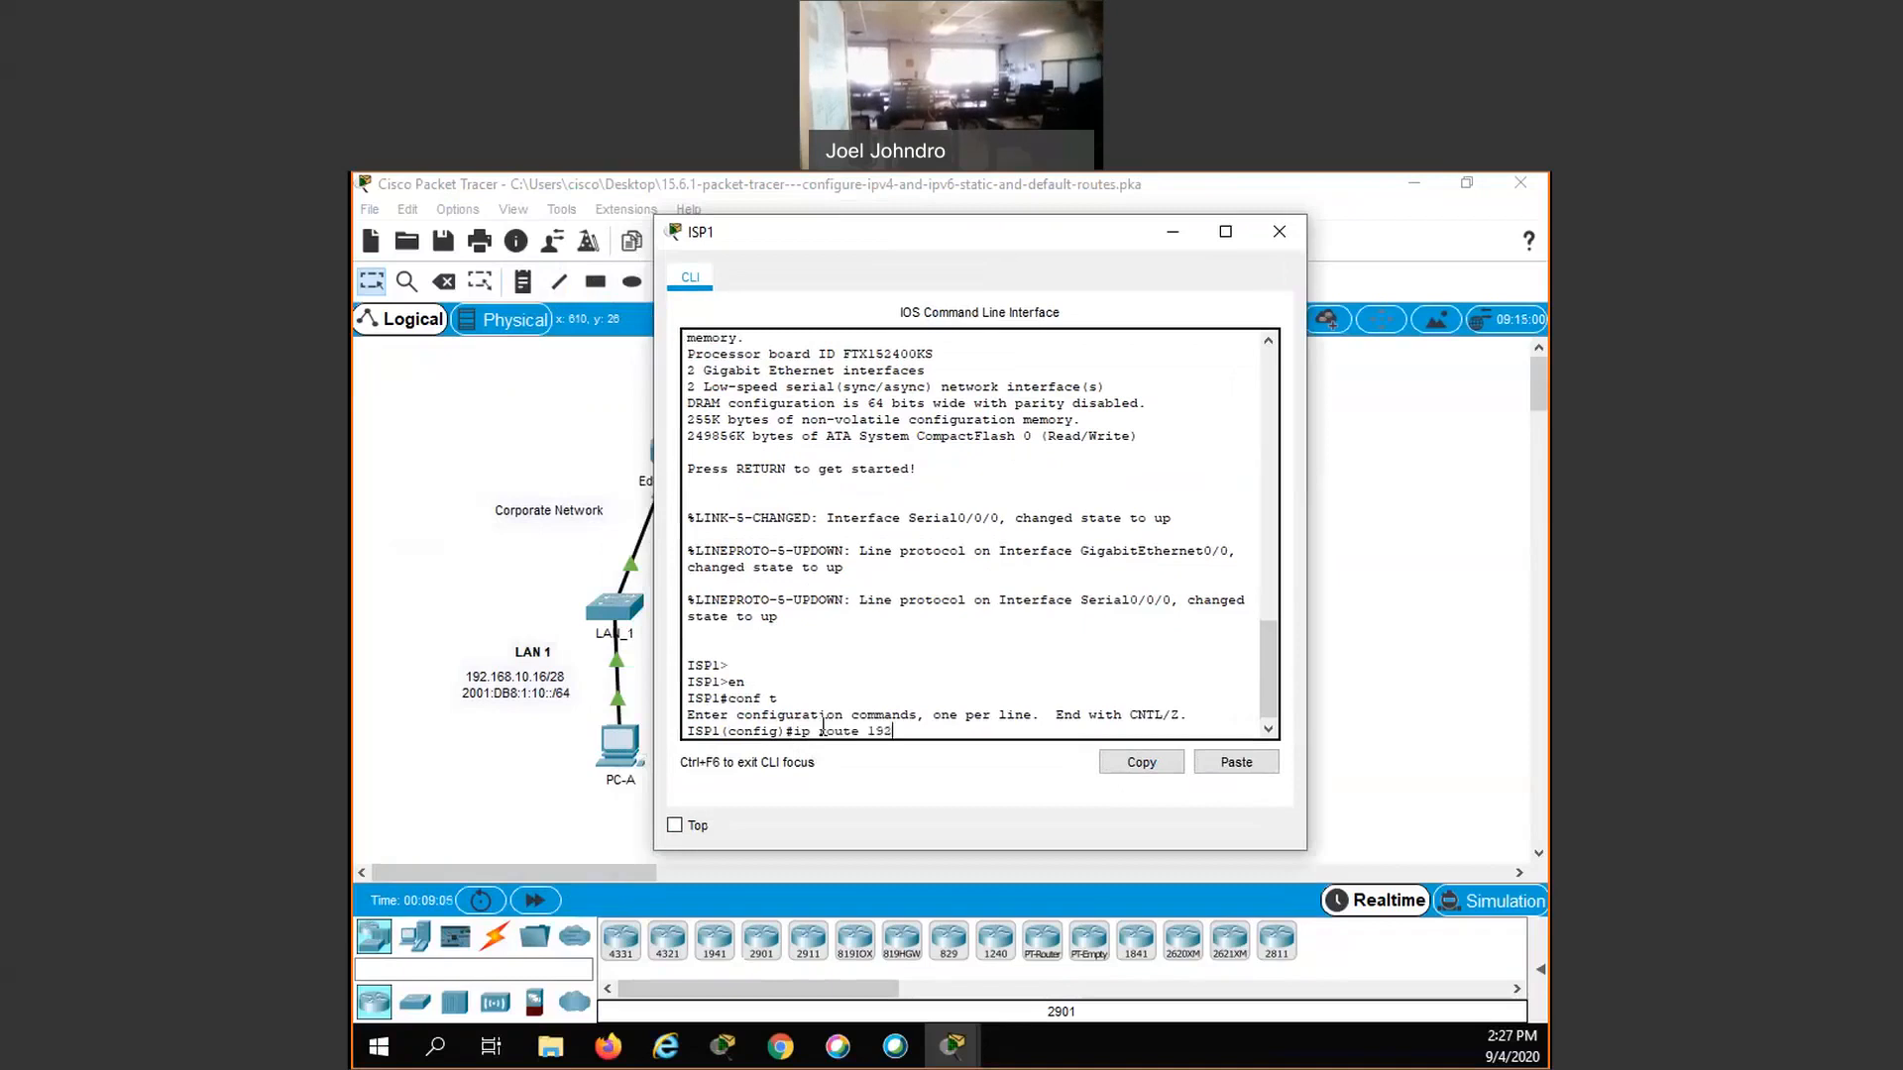
type(".168.10.16 255.255.255.240")
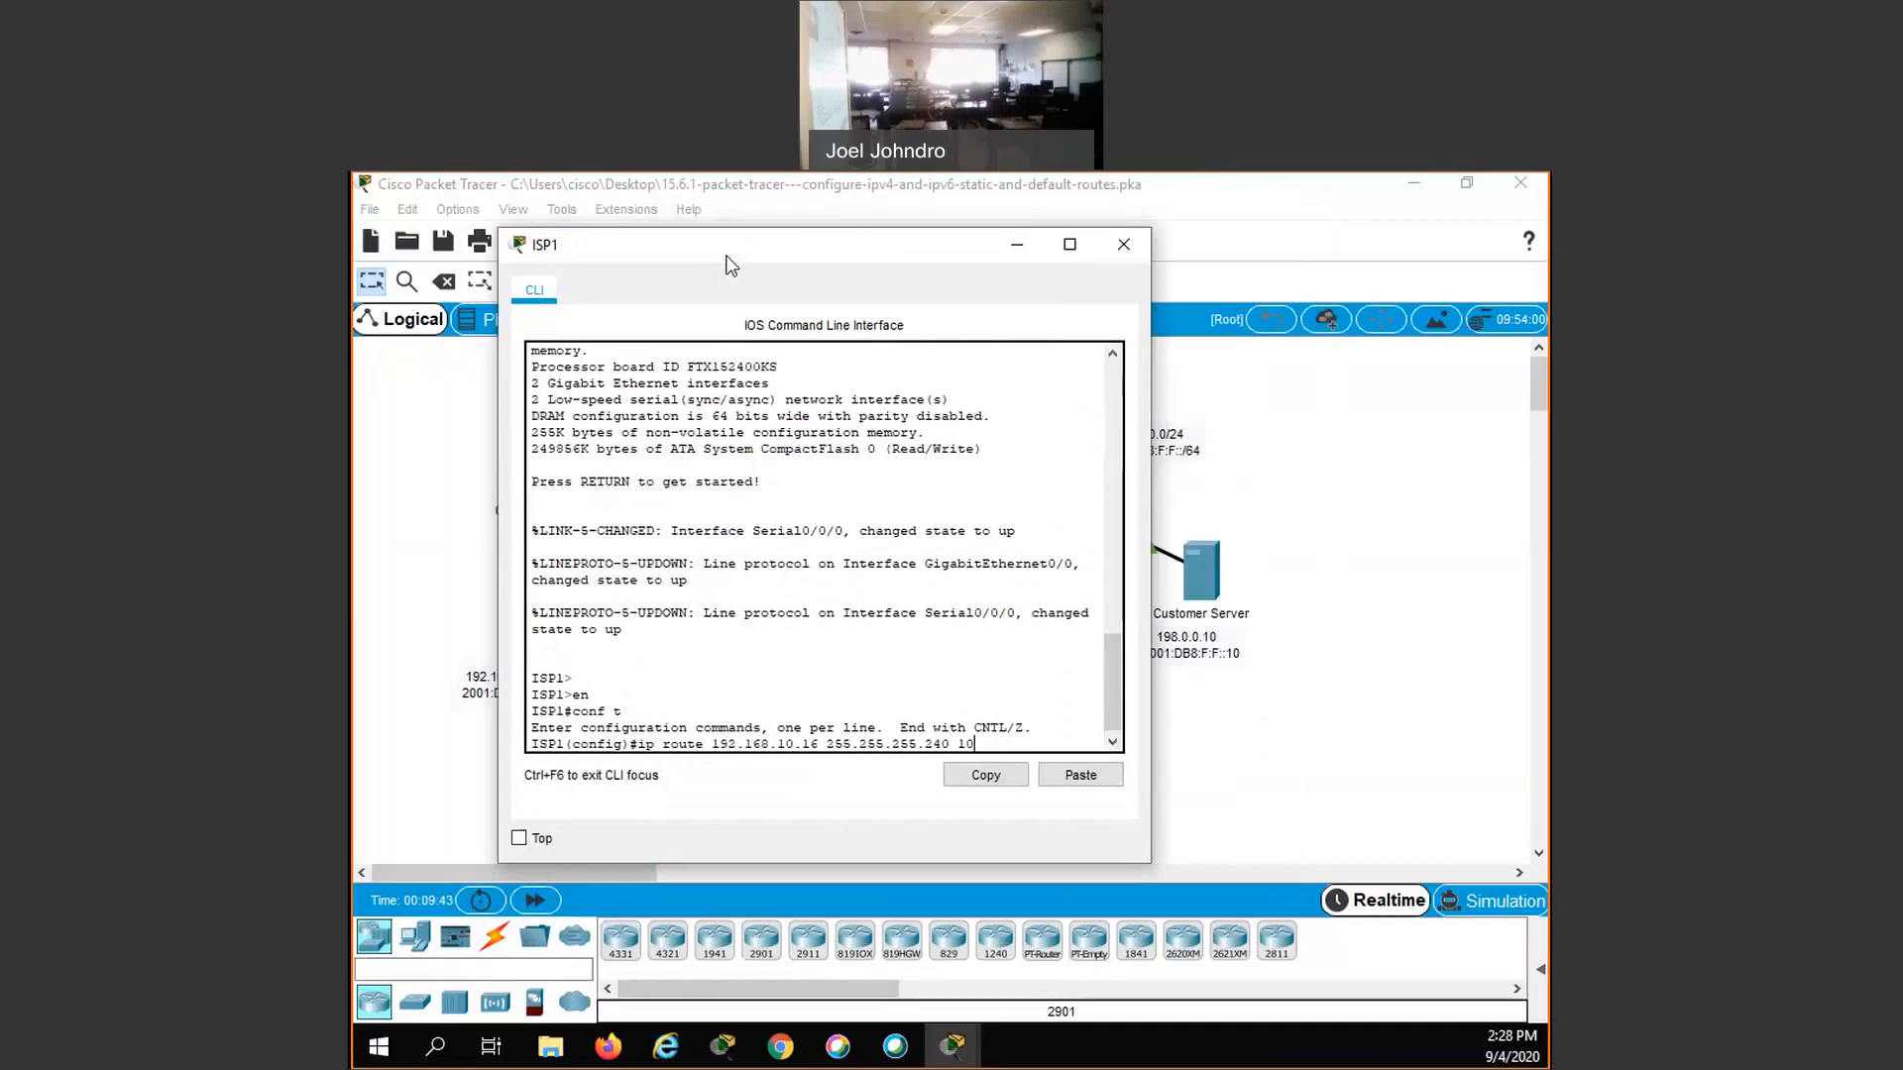
type(".10.10.2")
key("Return")
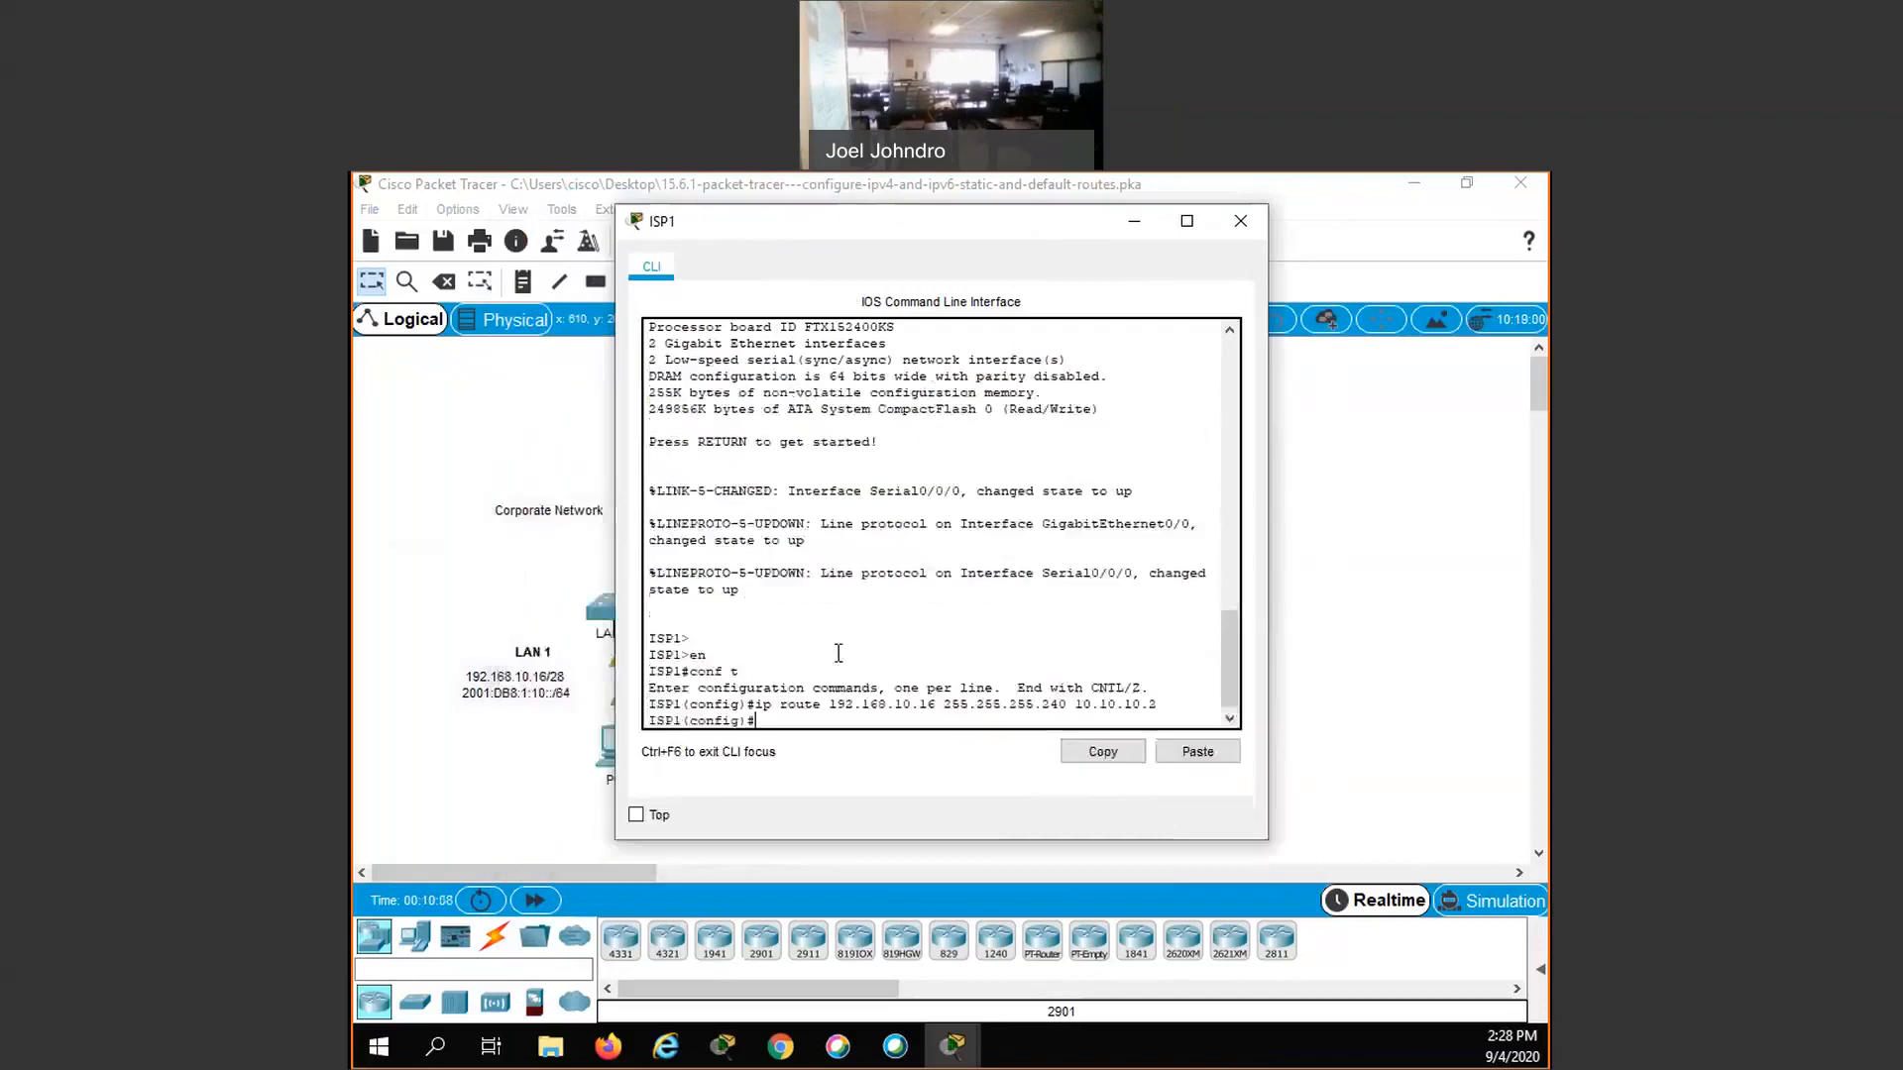
- Try to add an IPv4 static route on ISP1 to LAN 2, 192.168.11.32 255.255.255.224, with next hop 10.10.10.1
type("ip route")
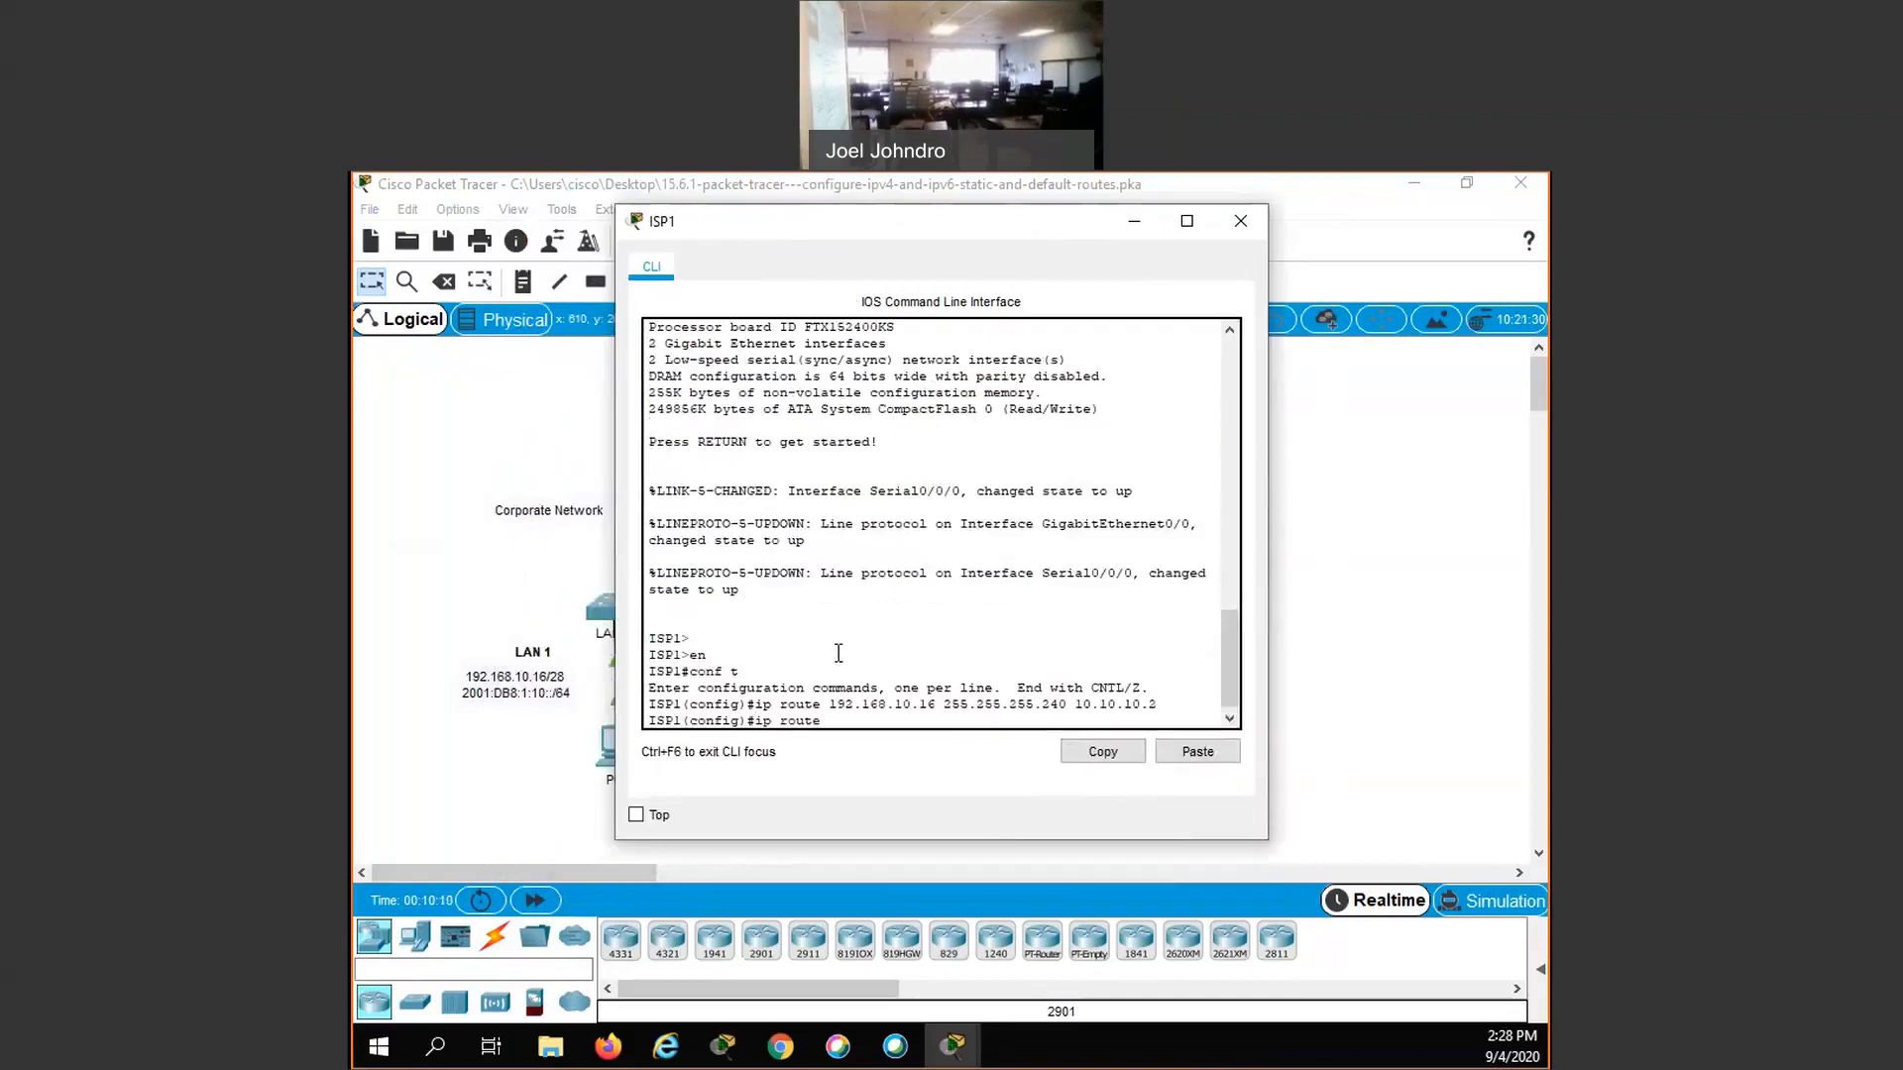
type(" 192.168.11.32")
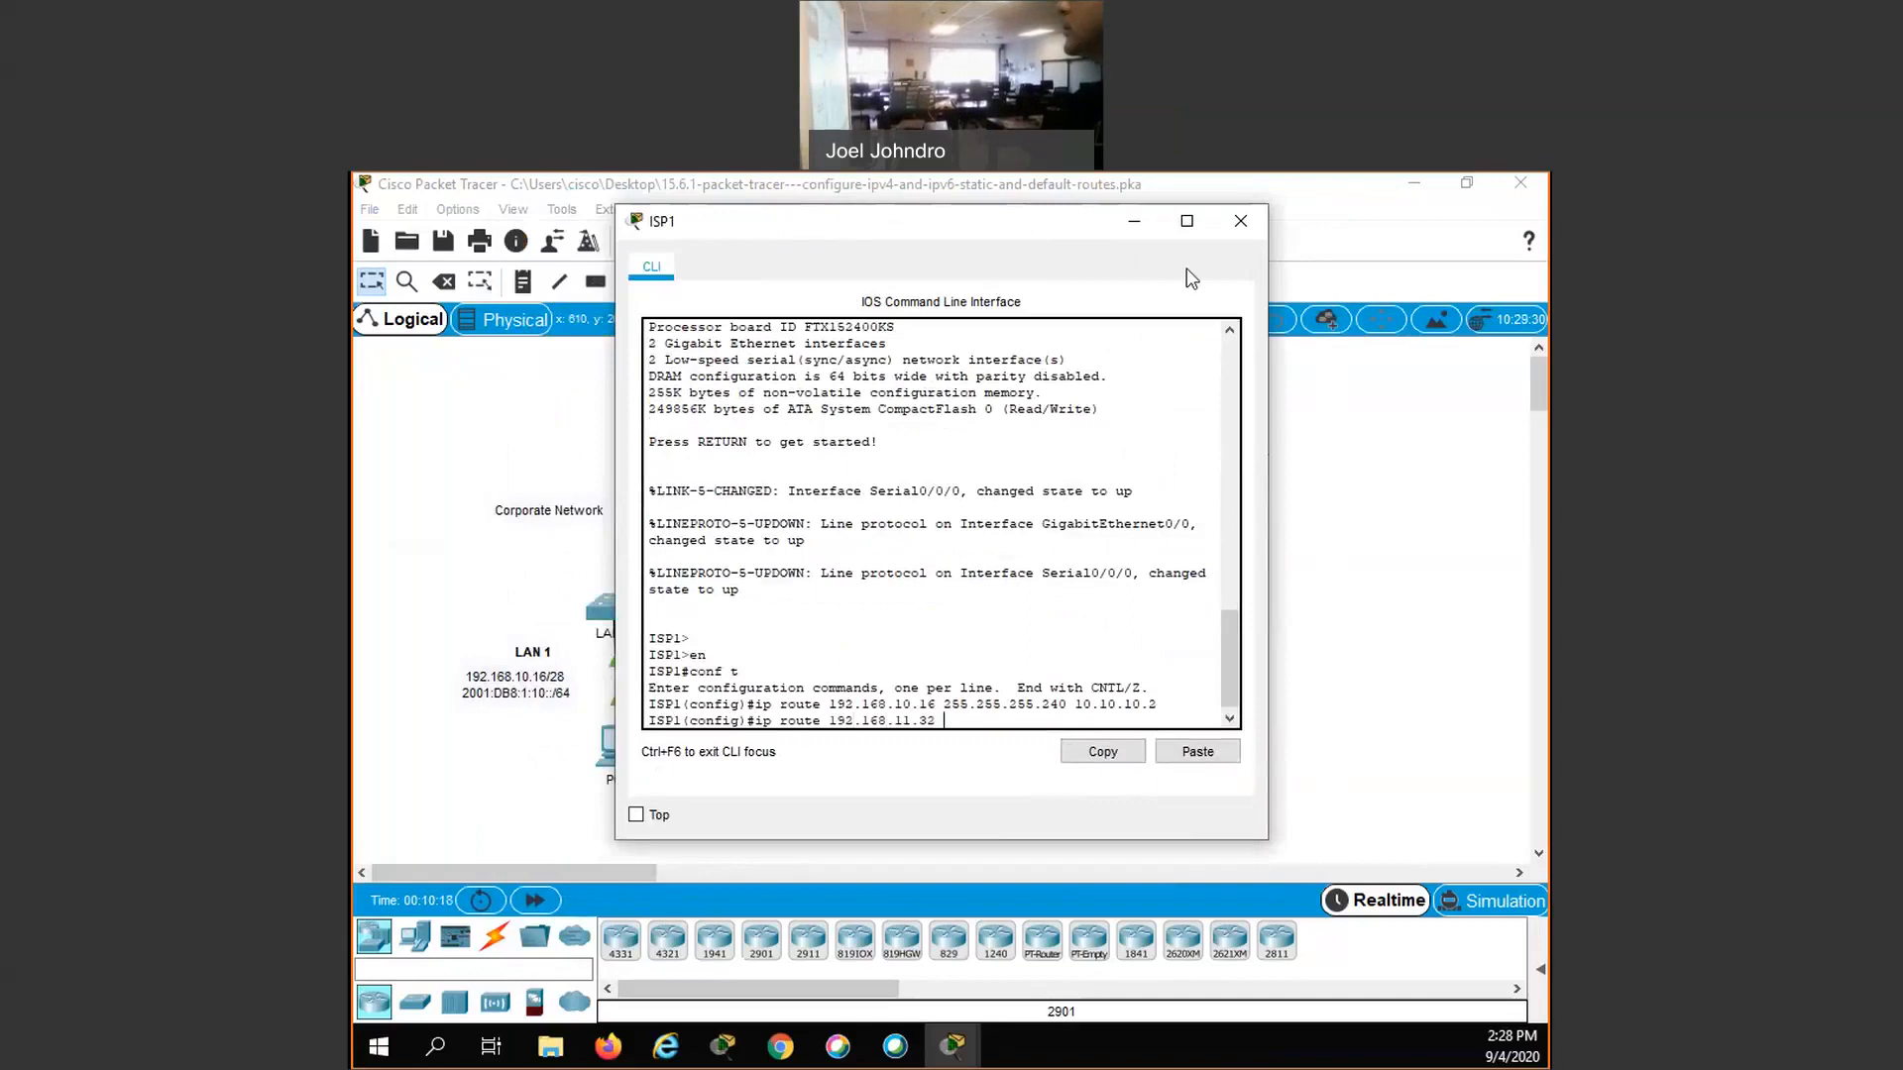
left_click_drag(823, 231, 749, 238)
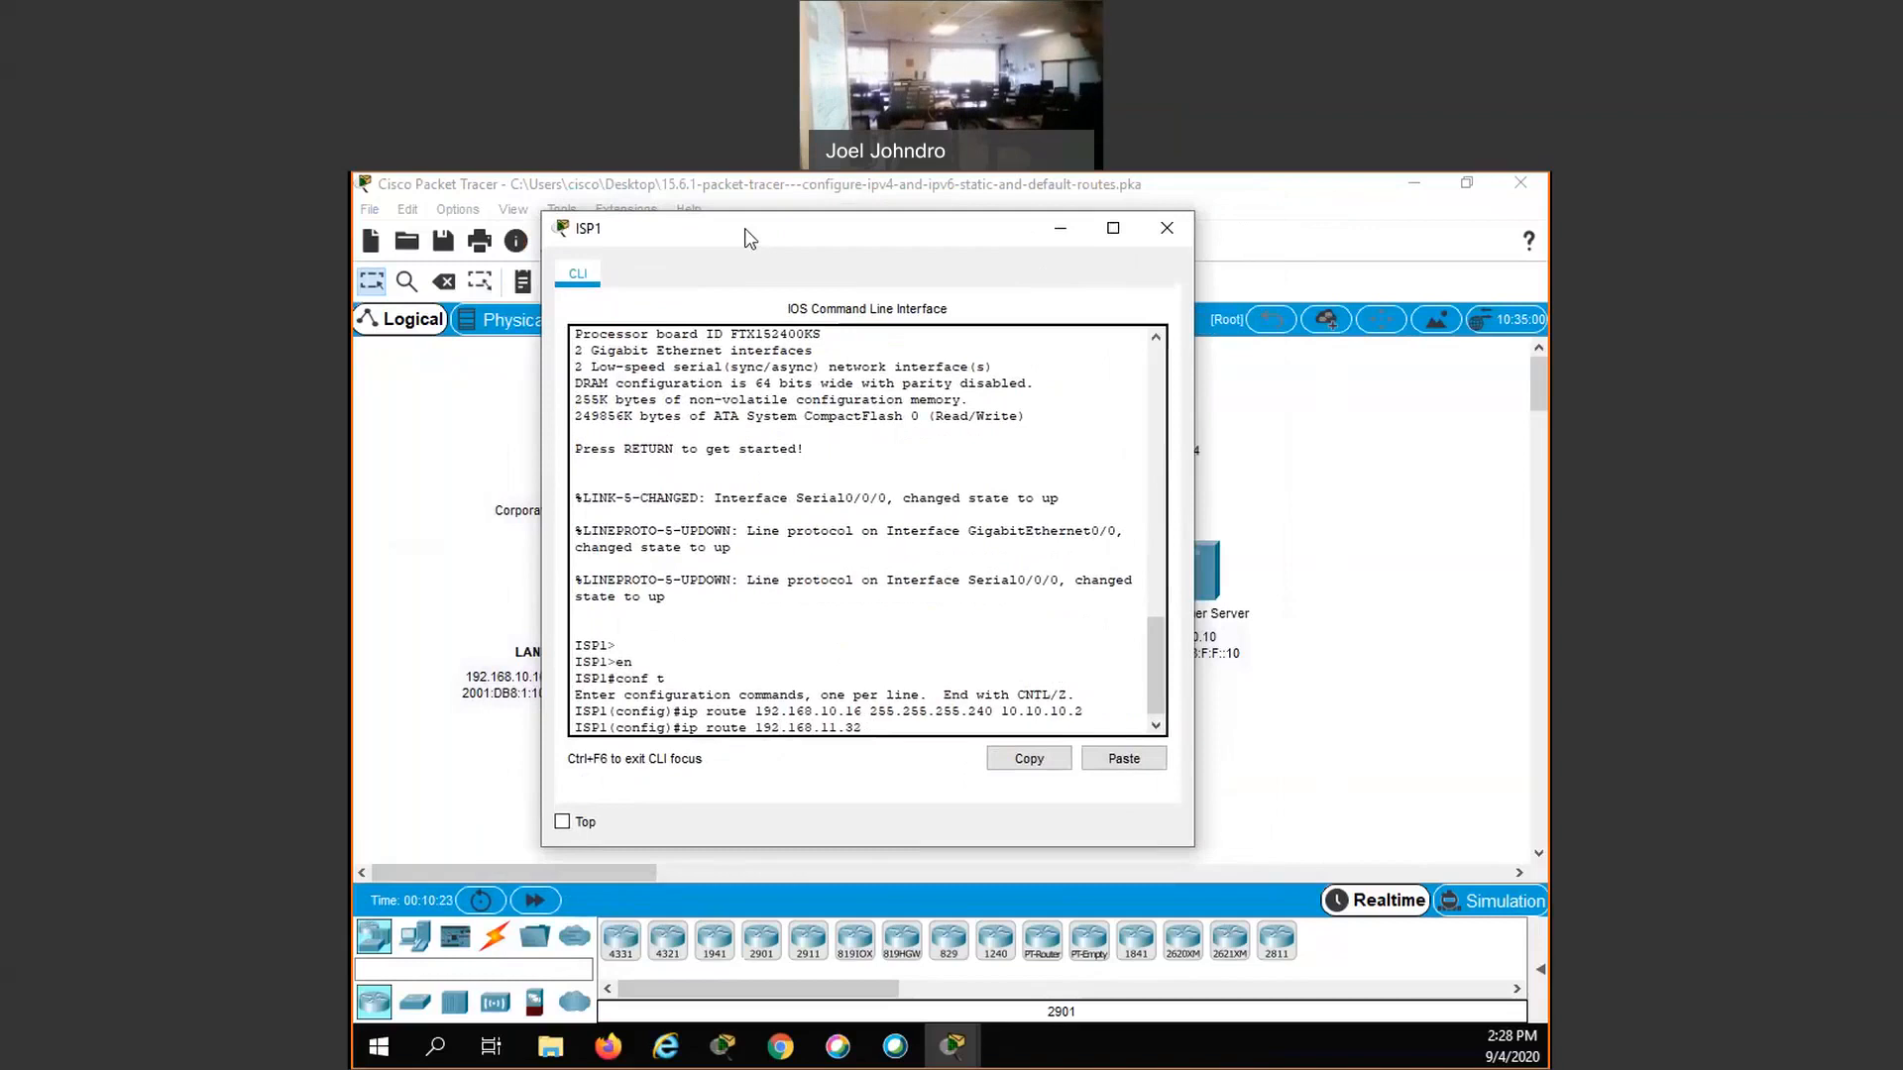
type("55.255.255.224")
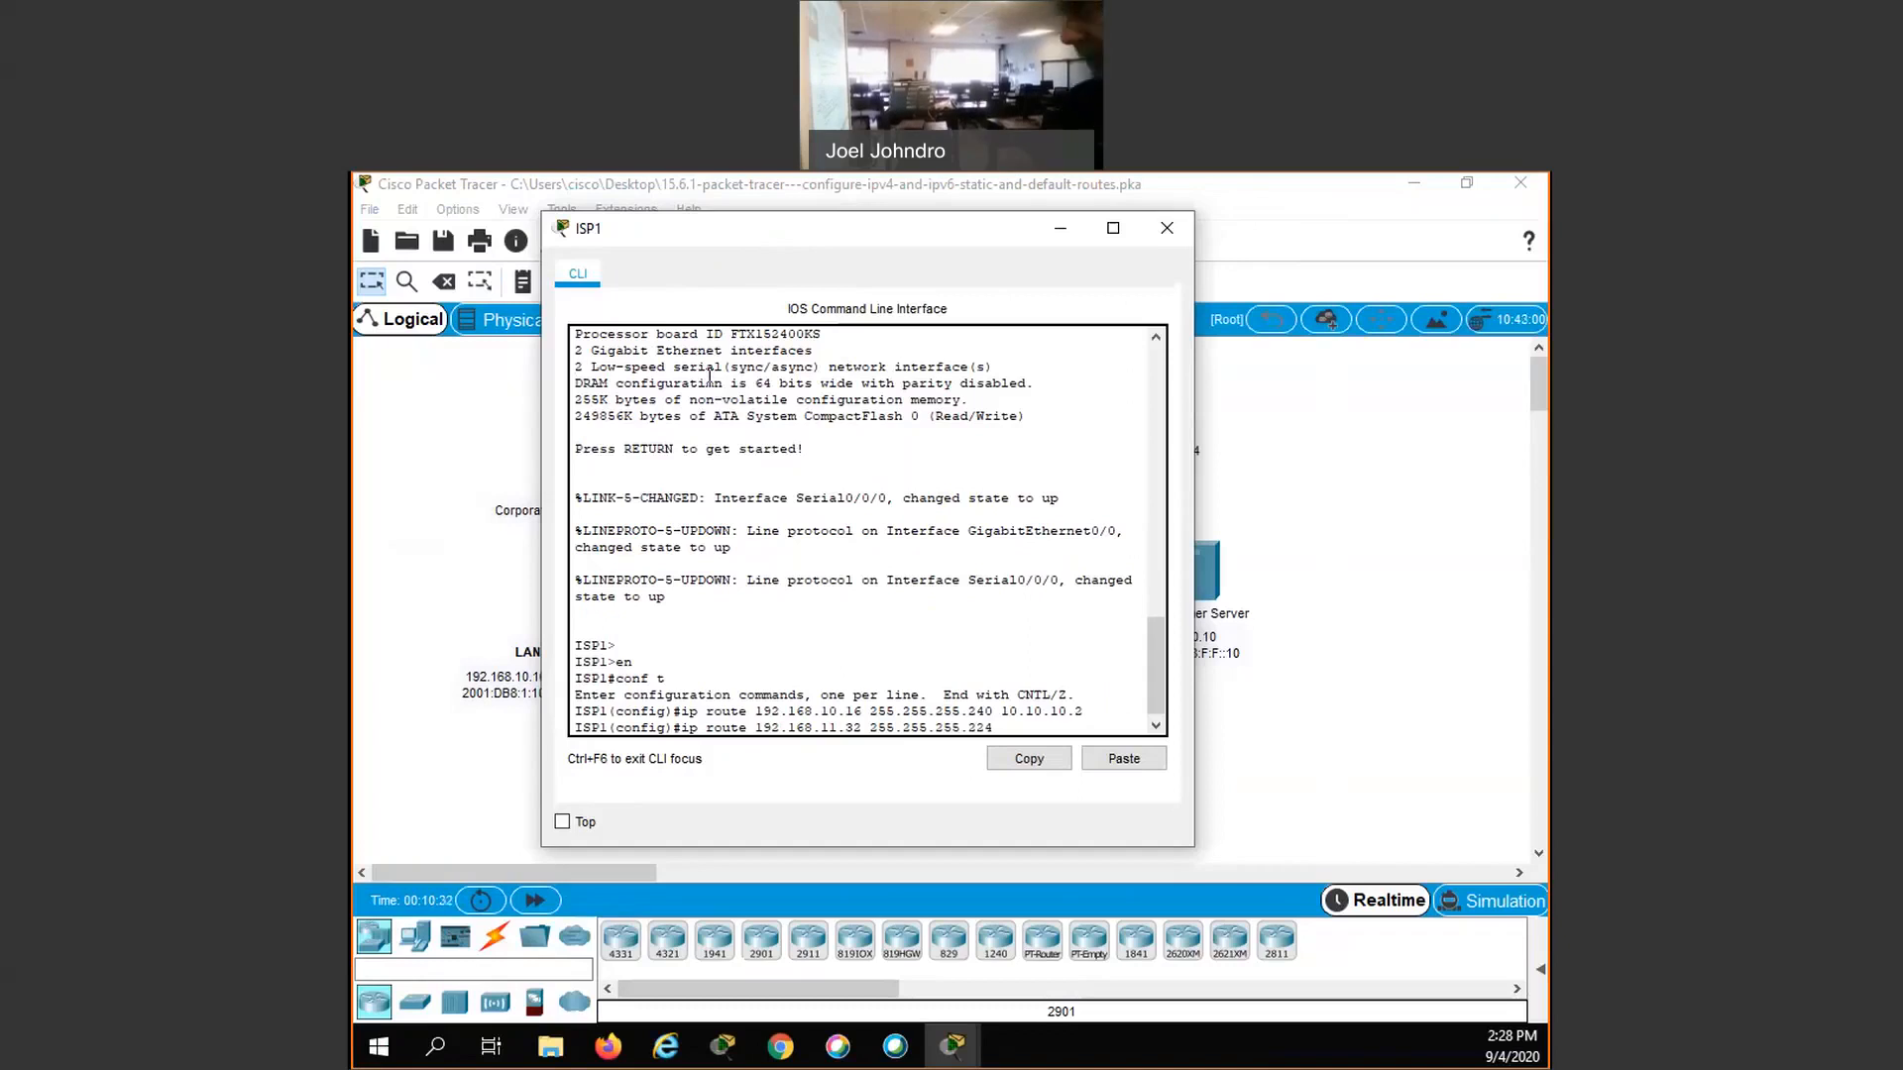
type("10")
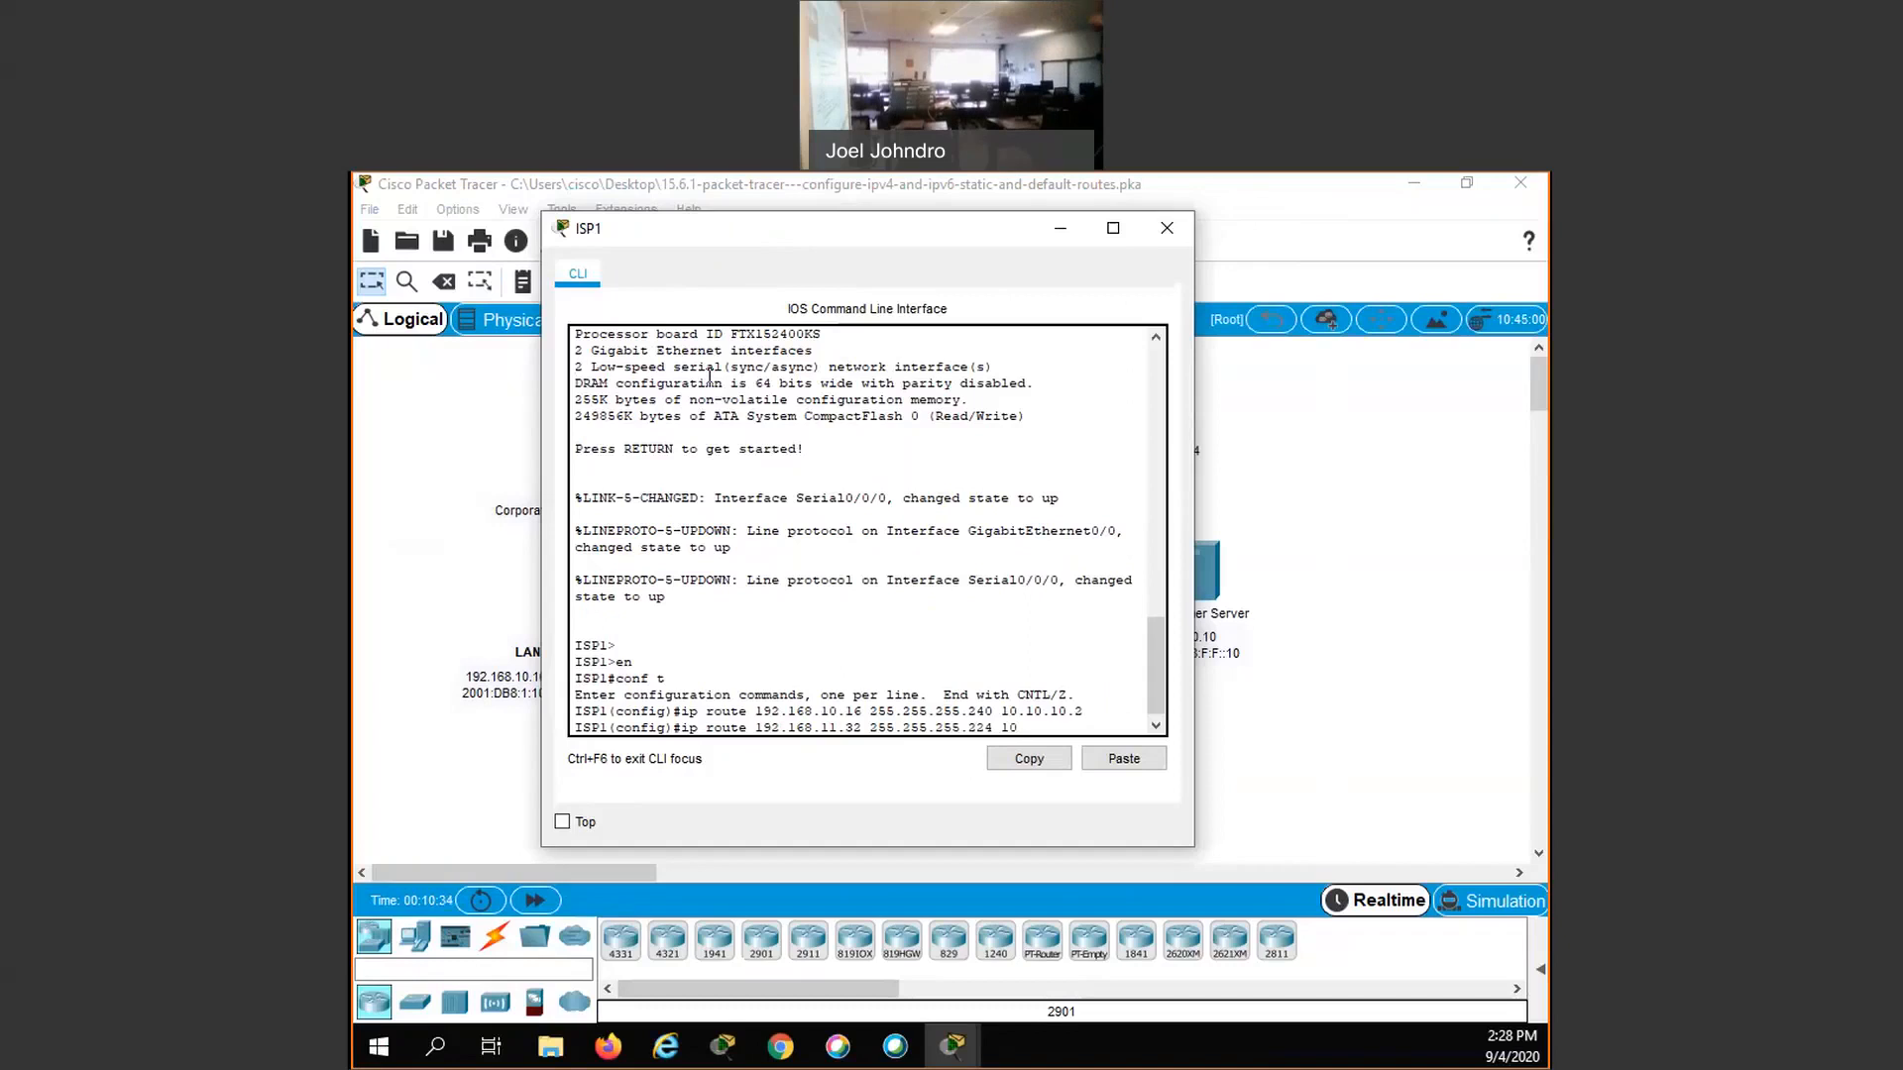
type(".10.10.1")
key("Return")
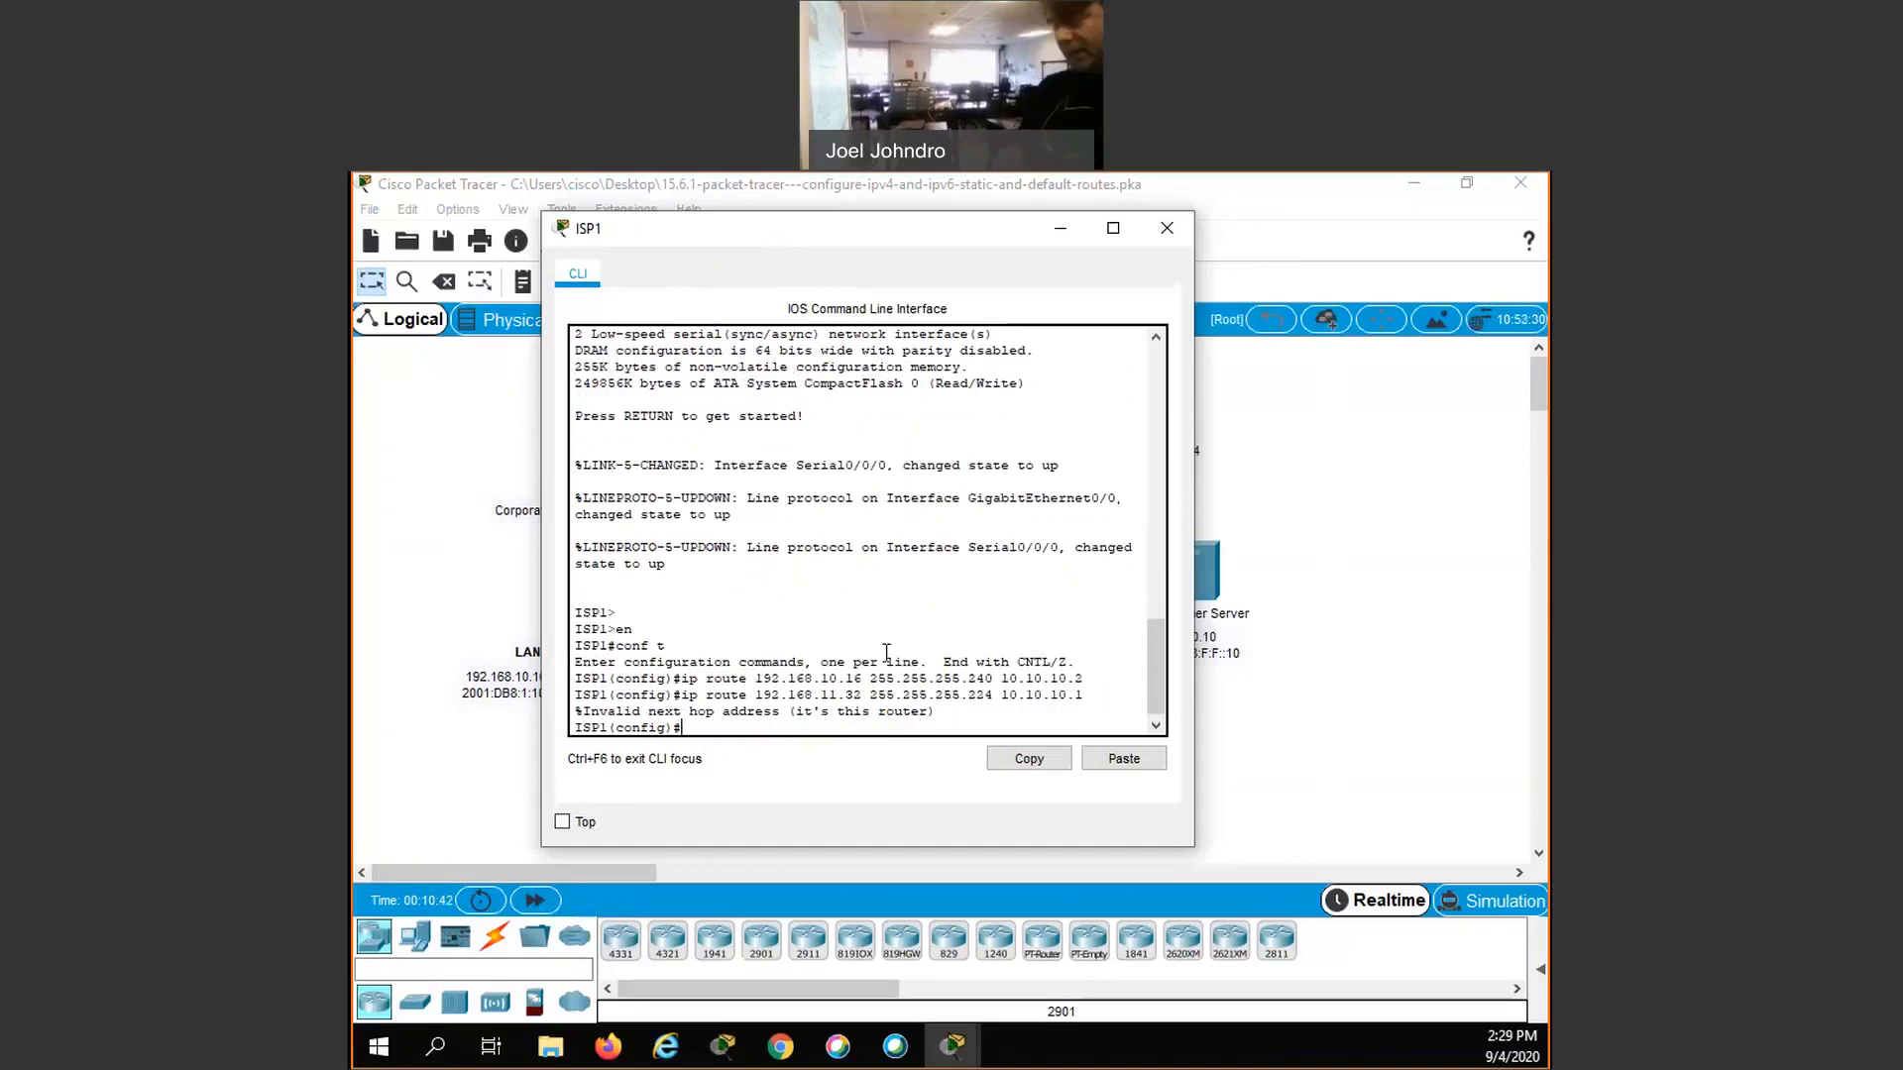
- Re-enter the 192.168.11.32 255.255.255.224 static route on ISP1 with next hop 10.10.10.2
key("Up")
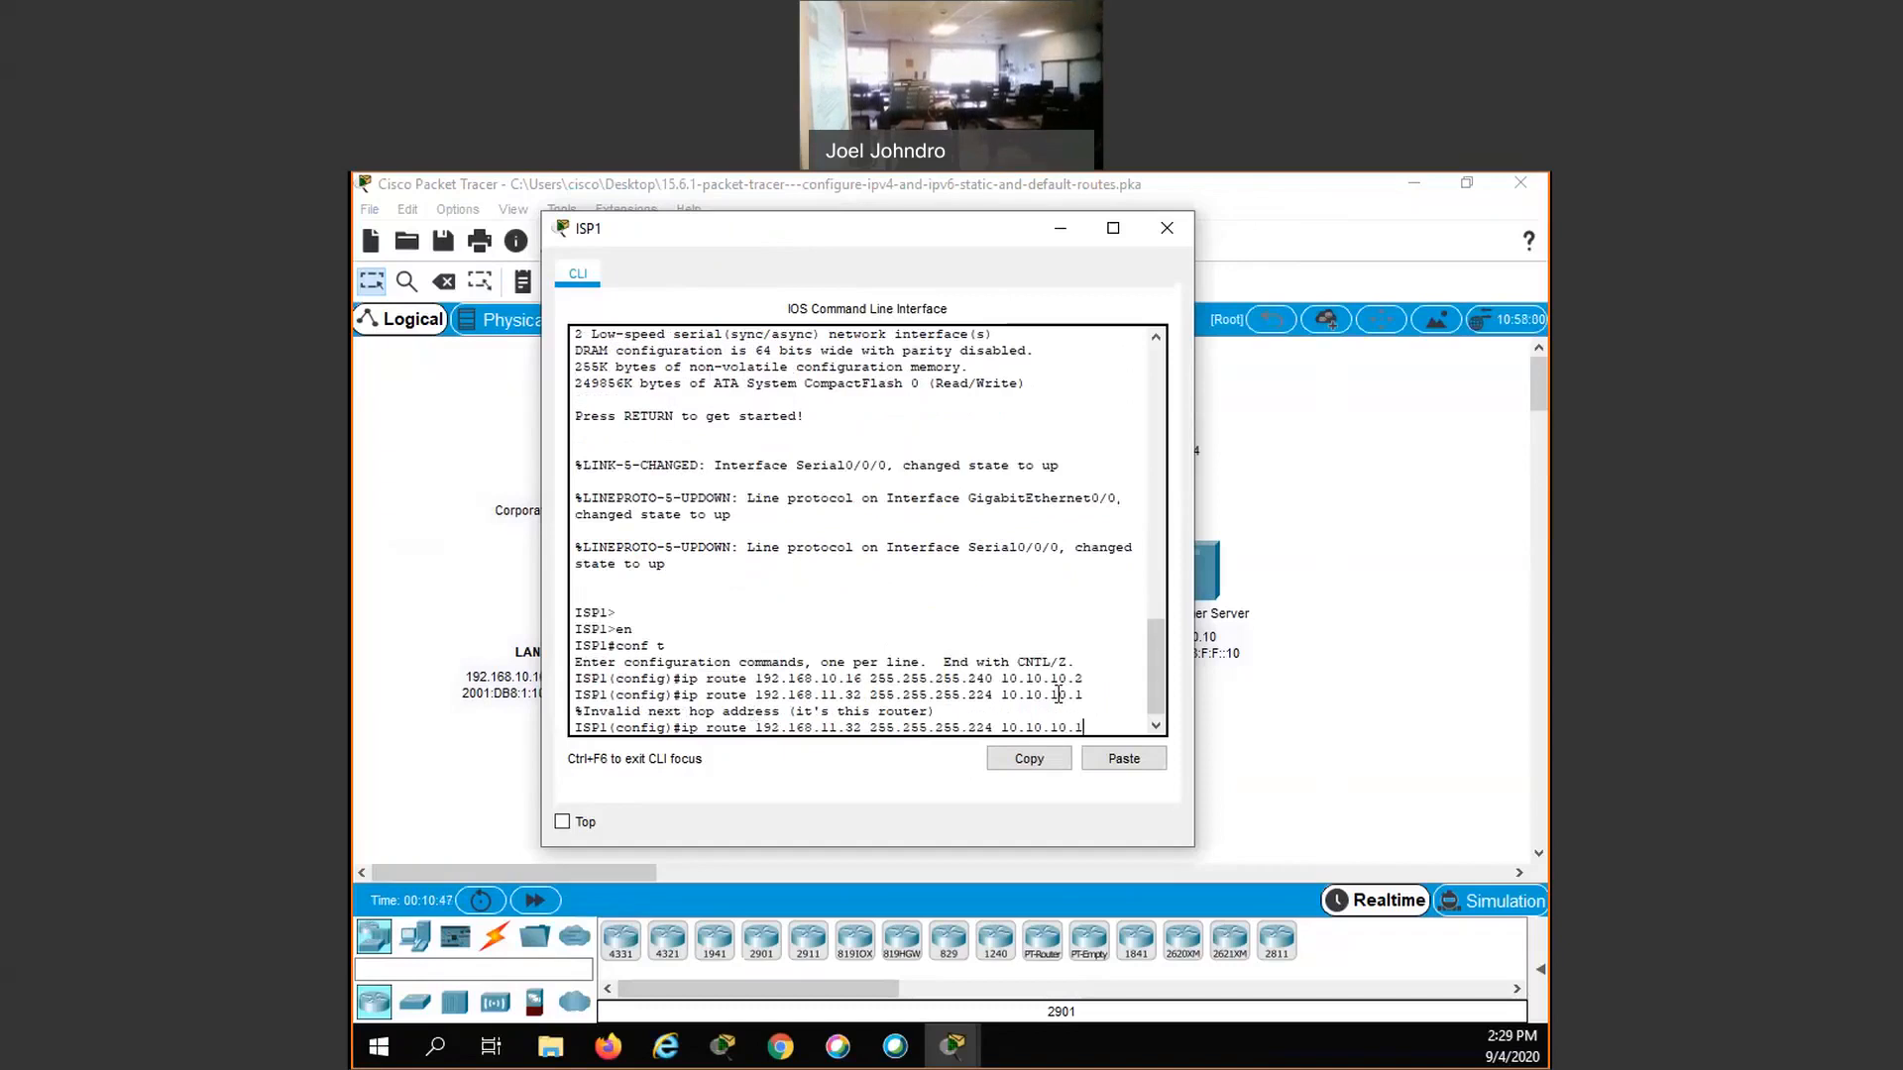
key("BackSpace")
type("2")
key("Return")
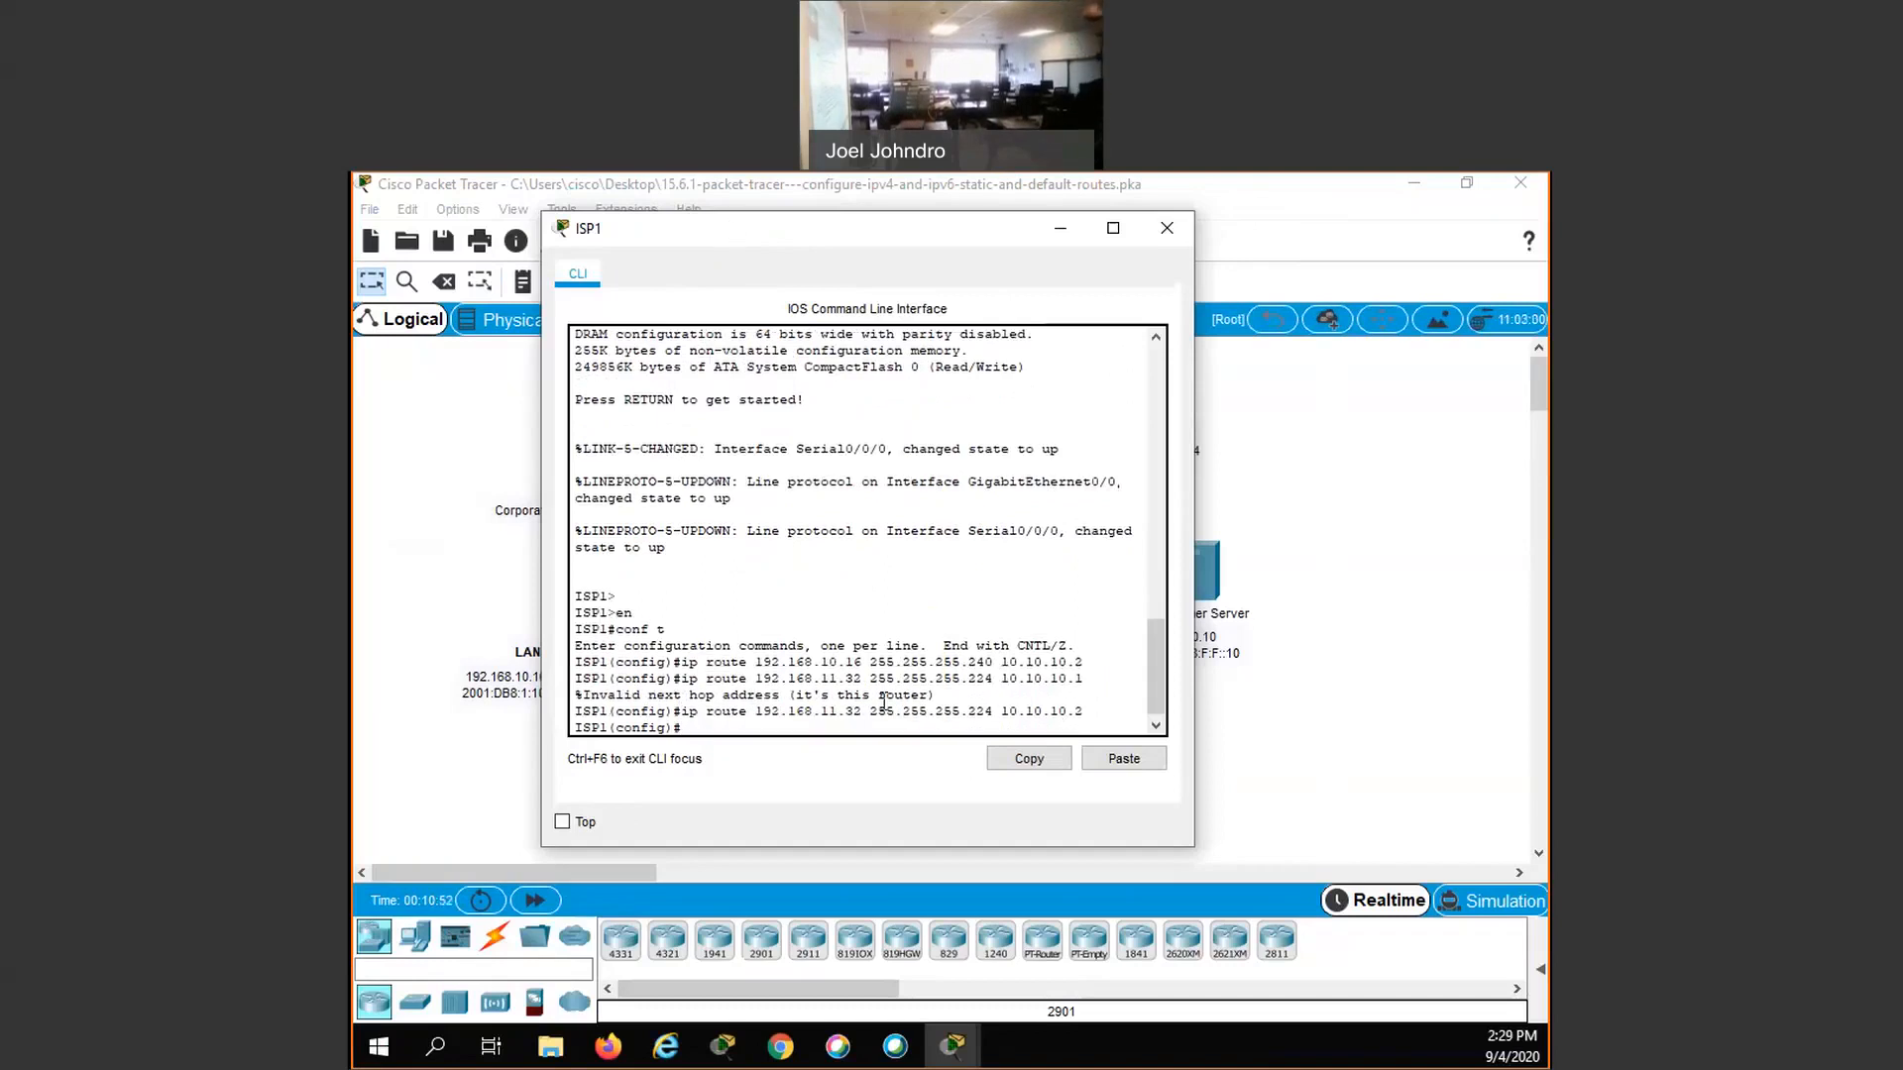
- Add a floating static route on ISP1 to 192.168.10.16 255.255.255.240 through interface g0/0 with administrative distance 5
left_click_drag(813, 229, 850, 223)
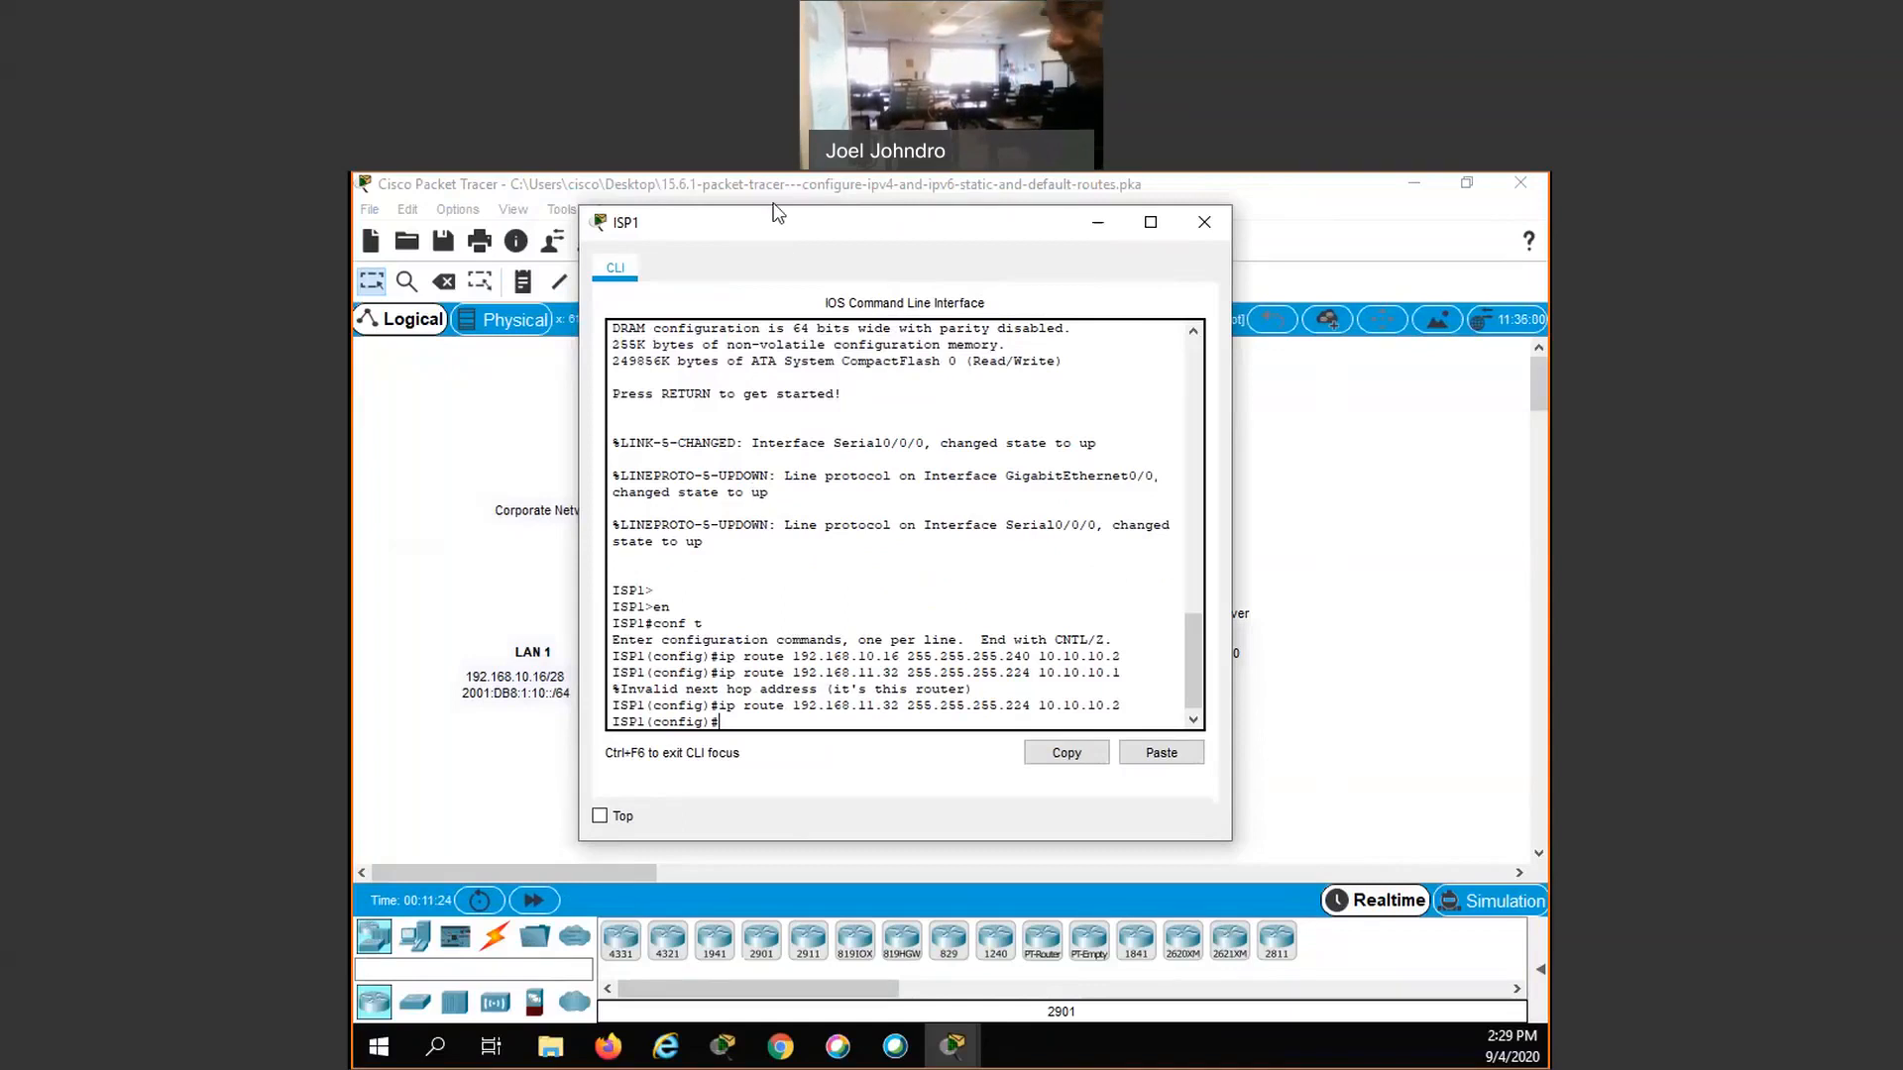
left_click_drag(794, 223, 775, 206)
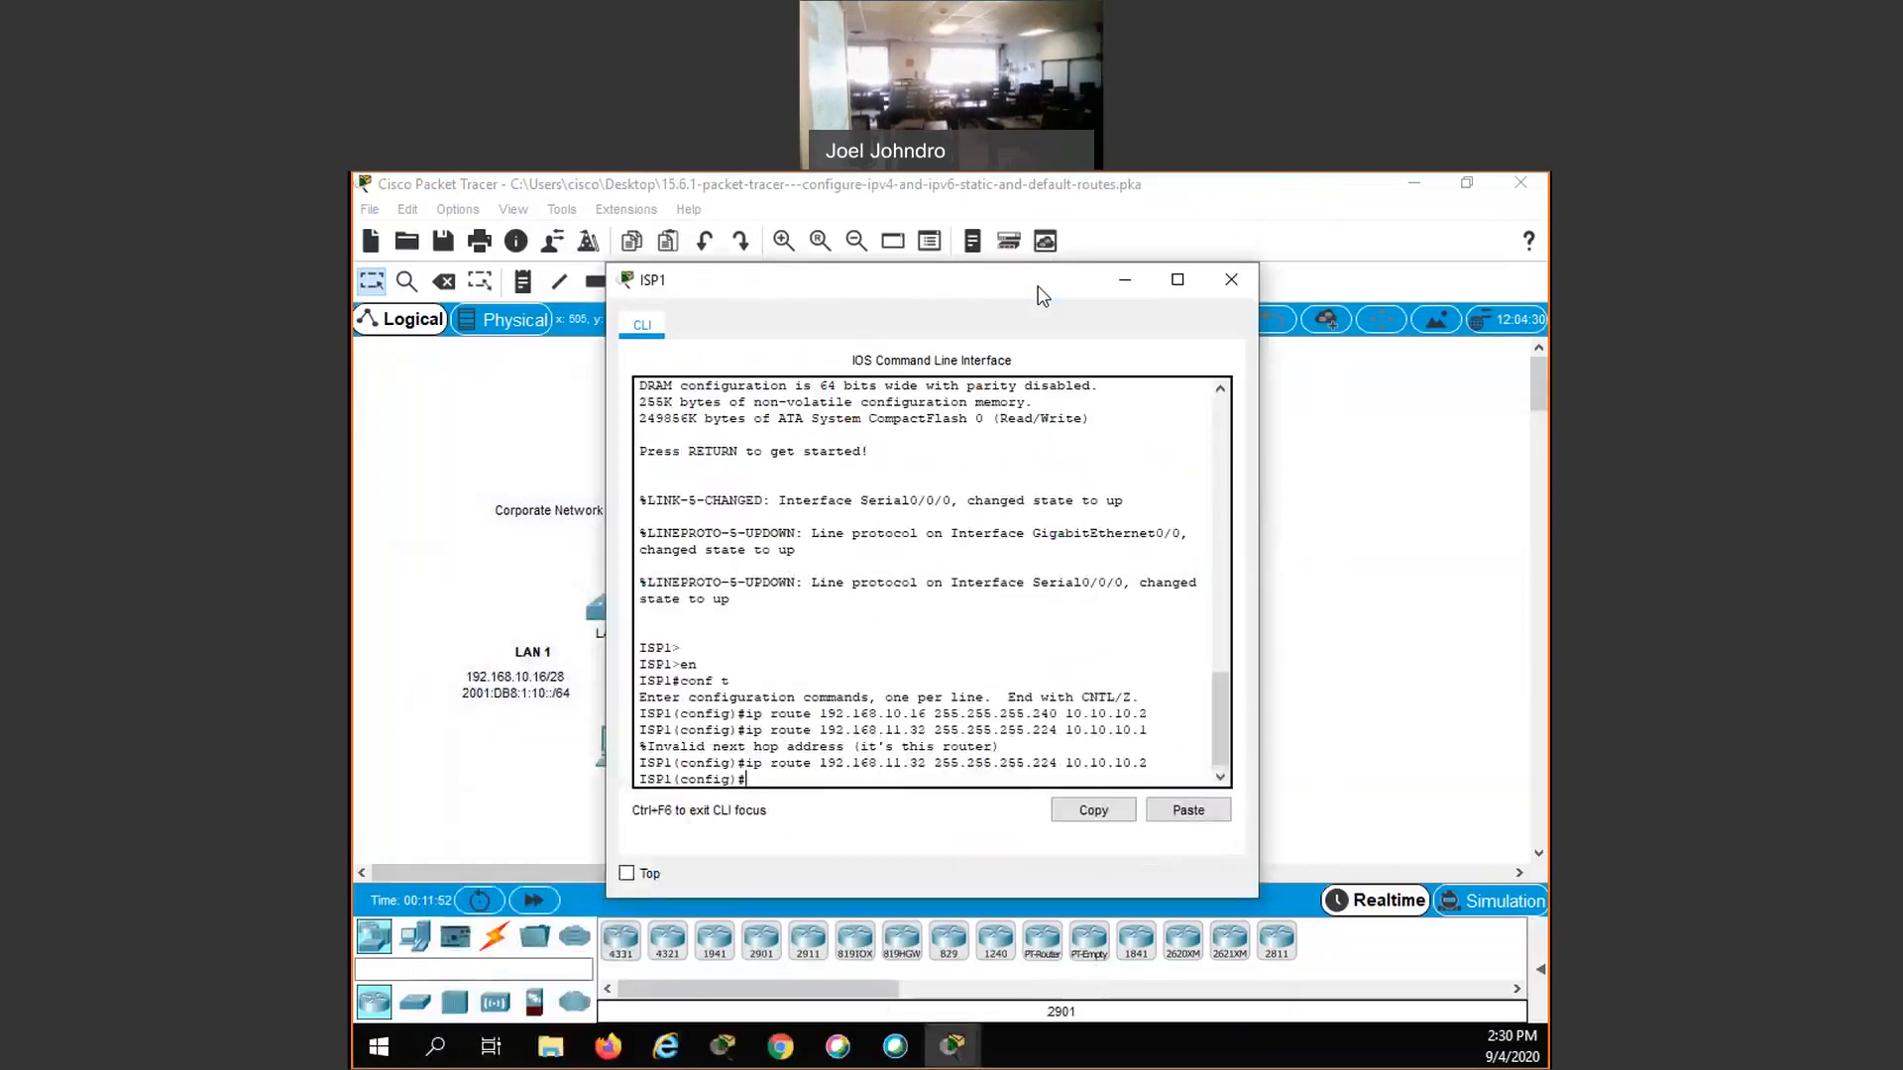
key("Up")
key("Up")
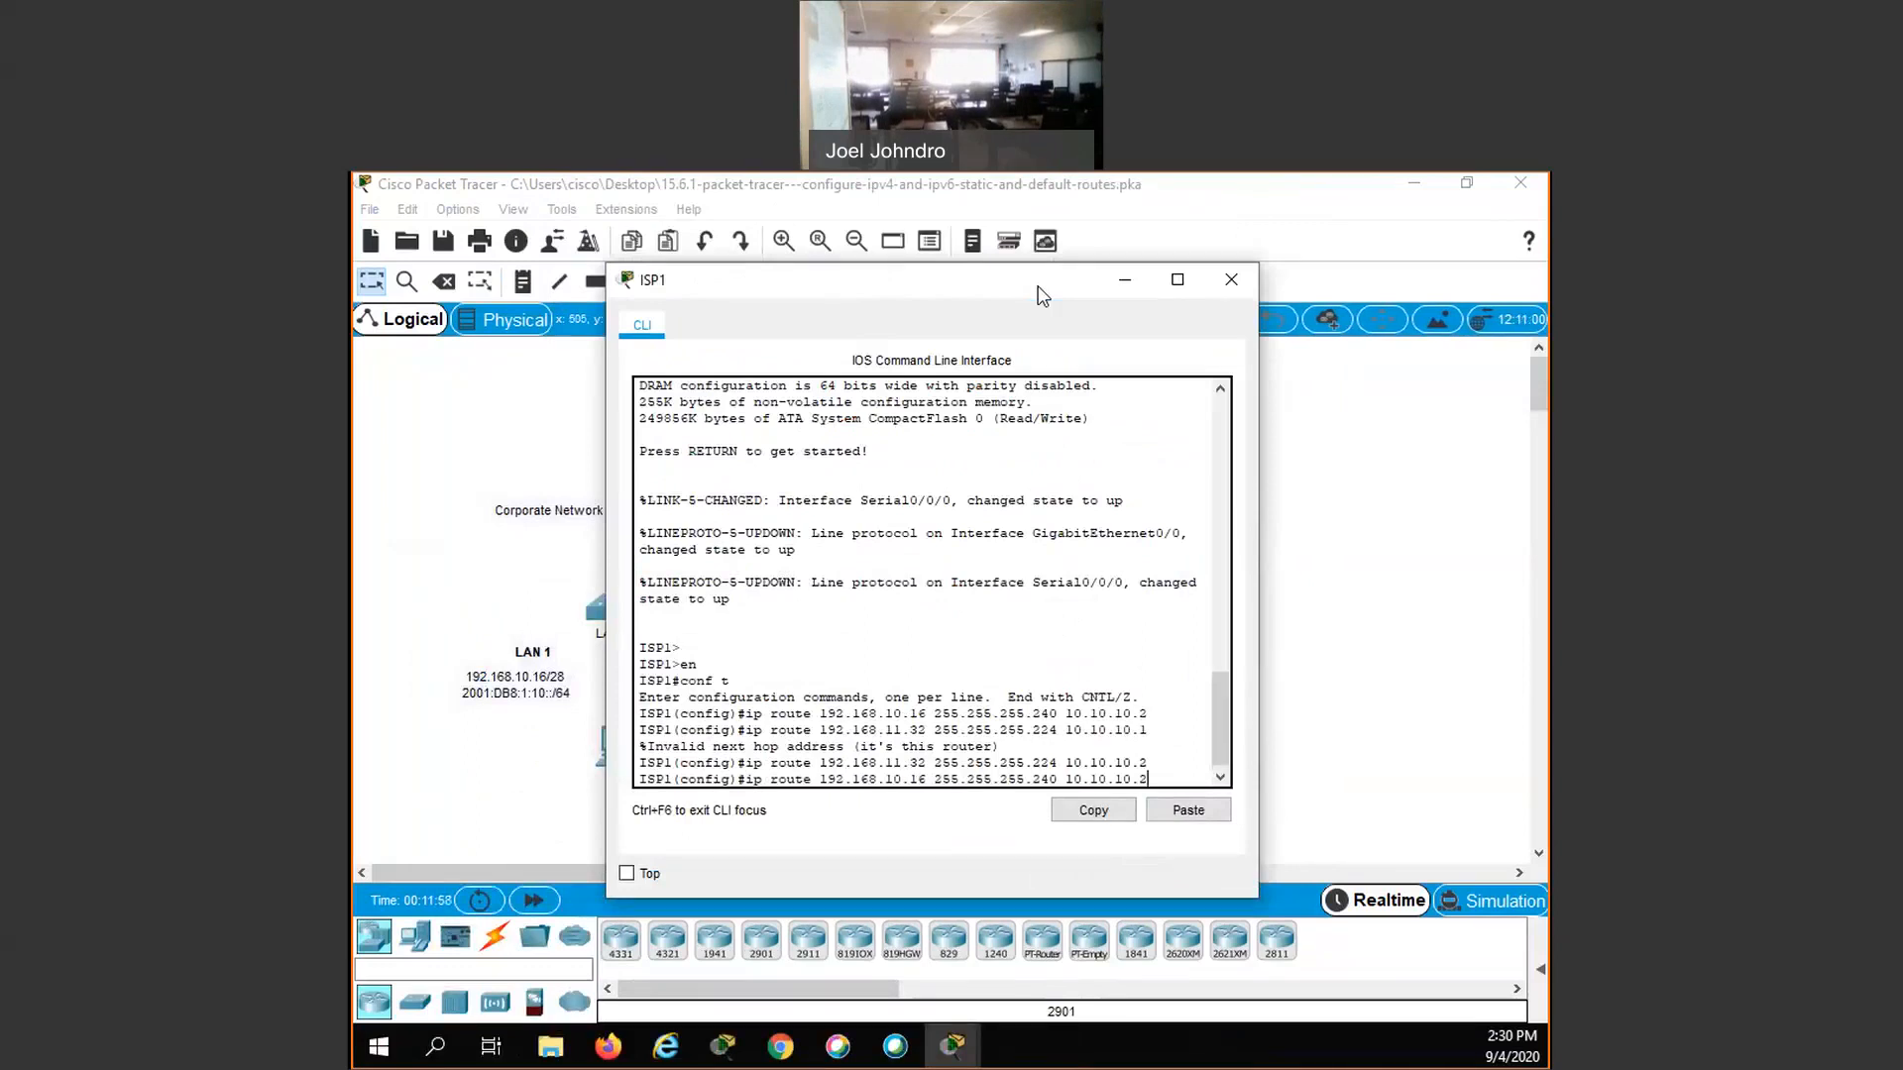
key("BackSpace")
key("BackSpace")
key("BackSpace")
key("BackSpace")
key("BackSpace")
key("BackSpace")
key("BackSpace")
key("BackSpace")
key("BackSpace")
key("BackSpace")
type("g0/0 5")
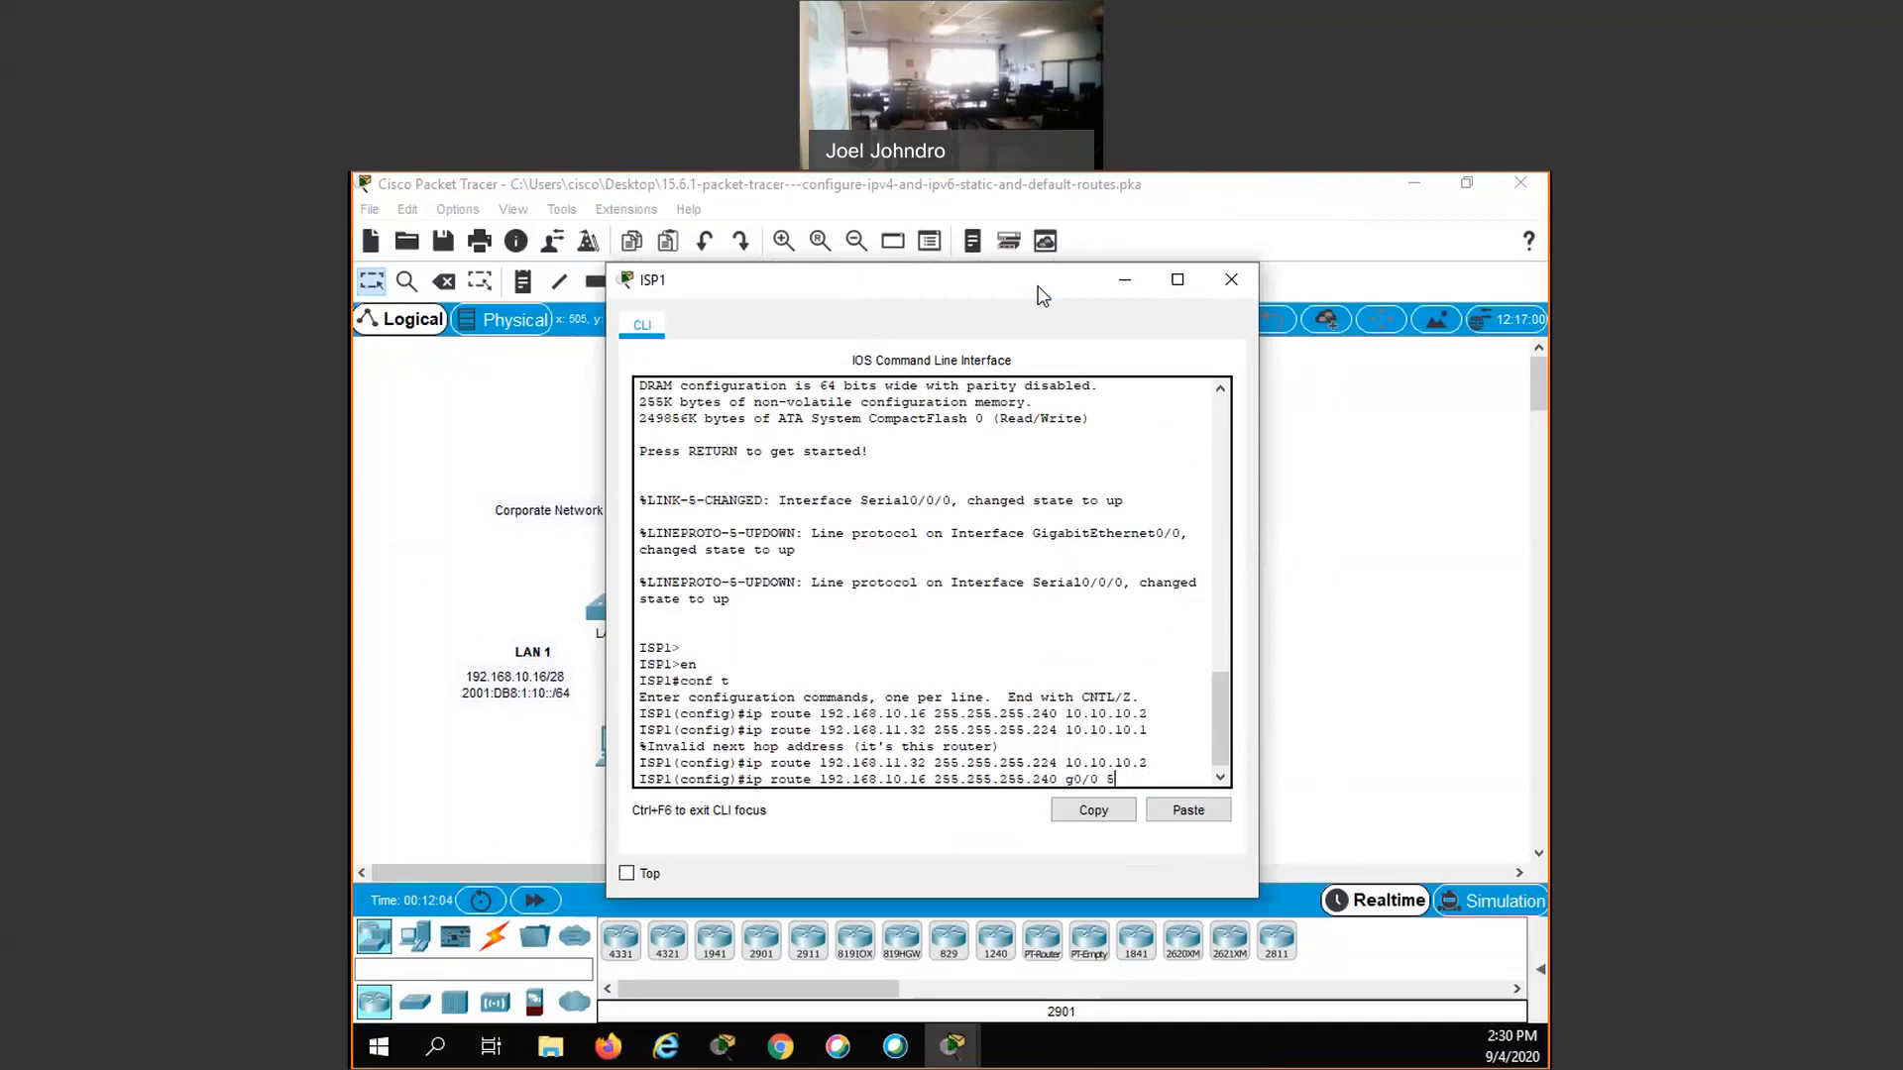
key("Return")
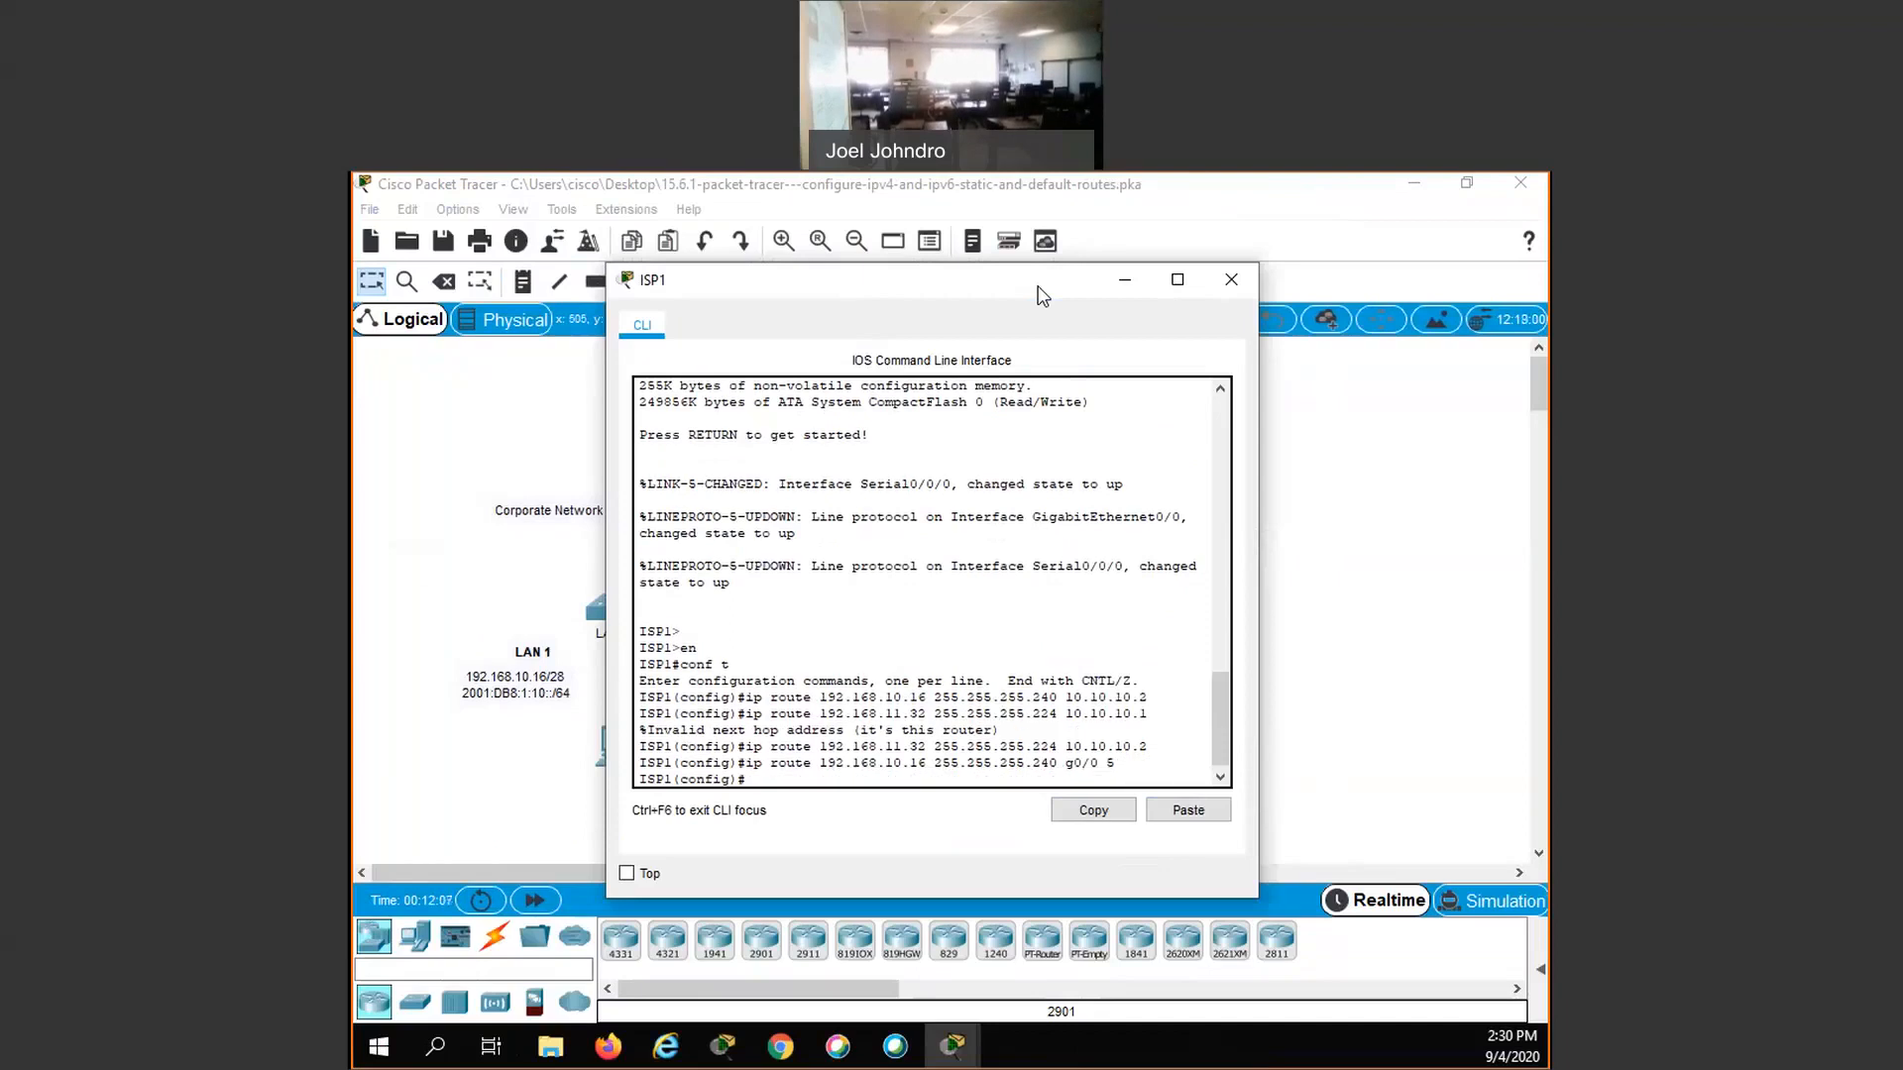
- Add a floating static route on ISP1 to 192.168.11.32 255.255.255.224 through interface g0/0 with administrative distance 5
key("Up")
key("Up")
key("Up")
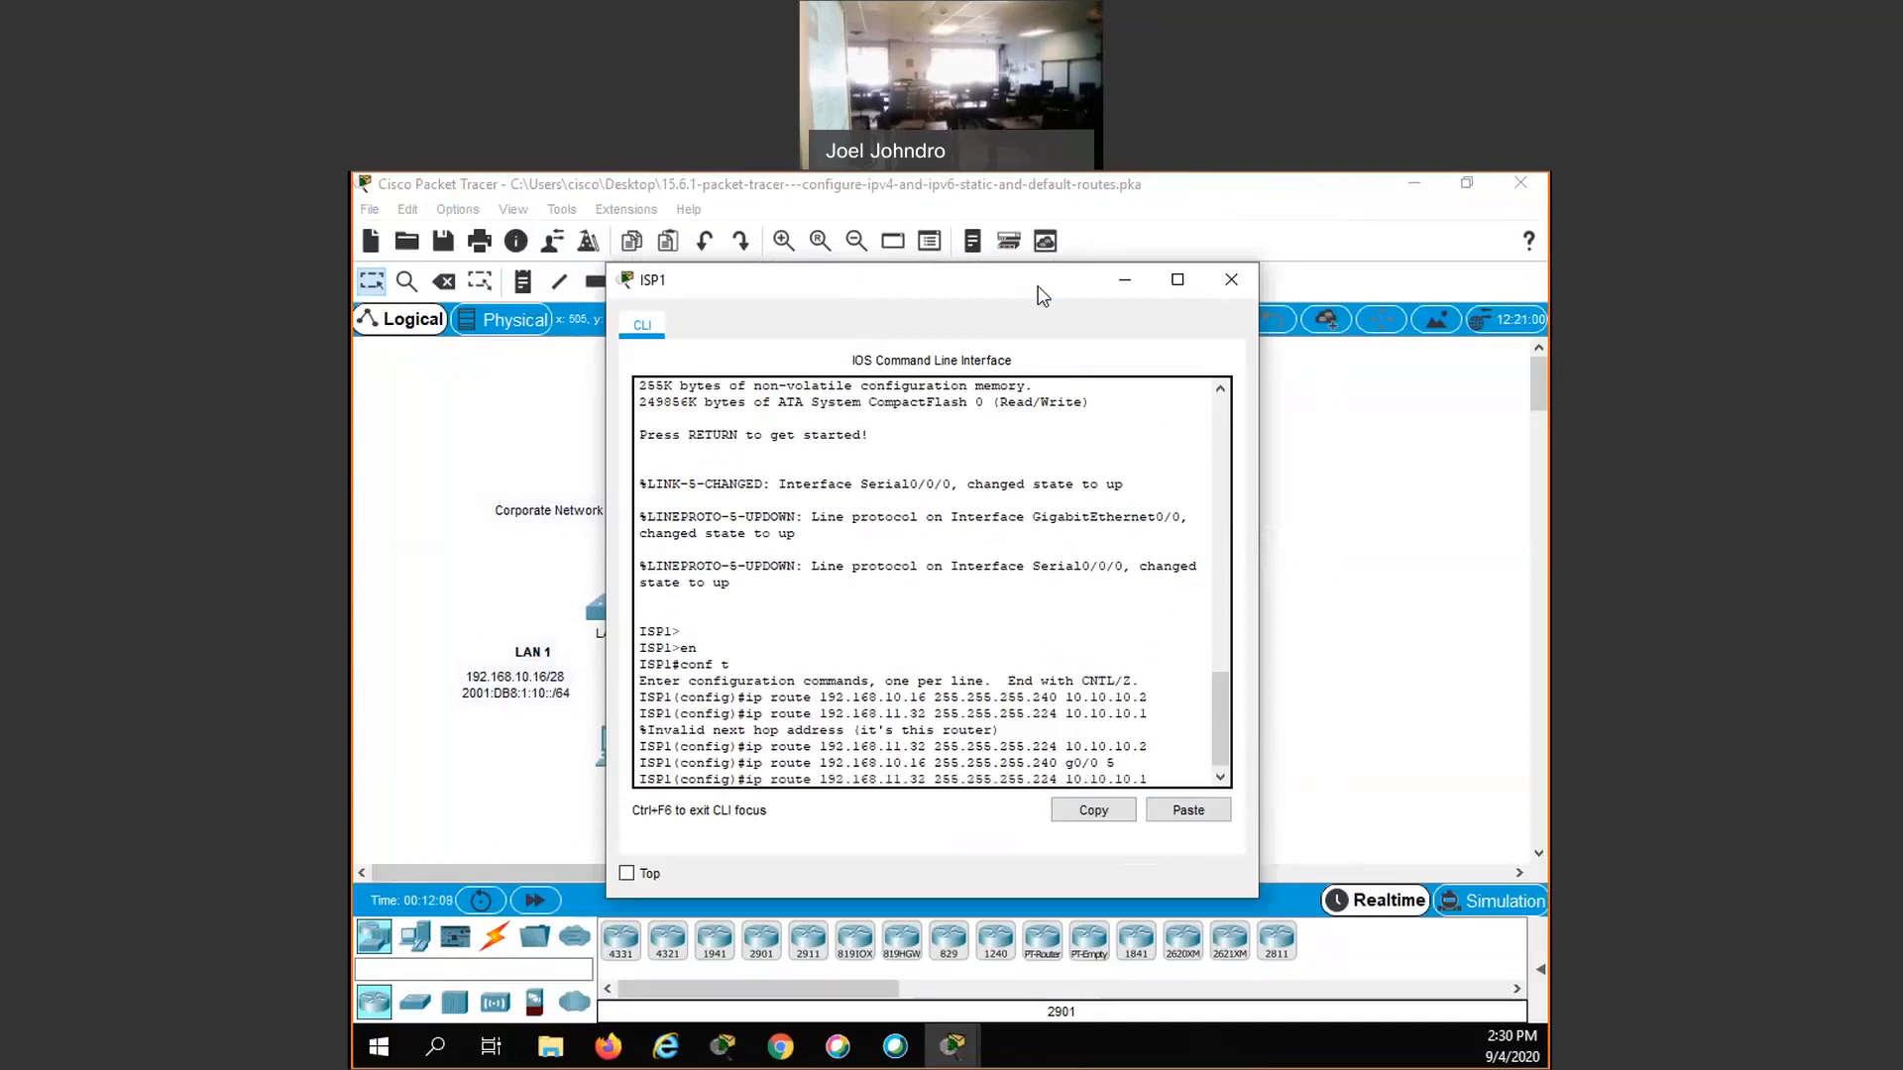
key("BackSpace")
type("2")
key("BackSpace")
key("BackSpace")
key("BackSpace")
key("BackSpace")
key("BackSpace")
key("BackSpace")
key("BackSpace")
key("BackSpace")
key("BackSpace")
key("BackSpace")
type("g0/0 5")
key("Return")
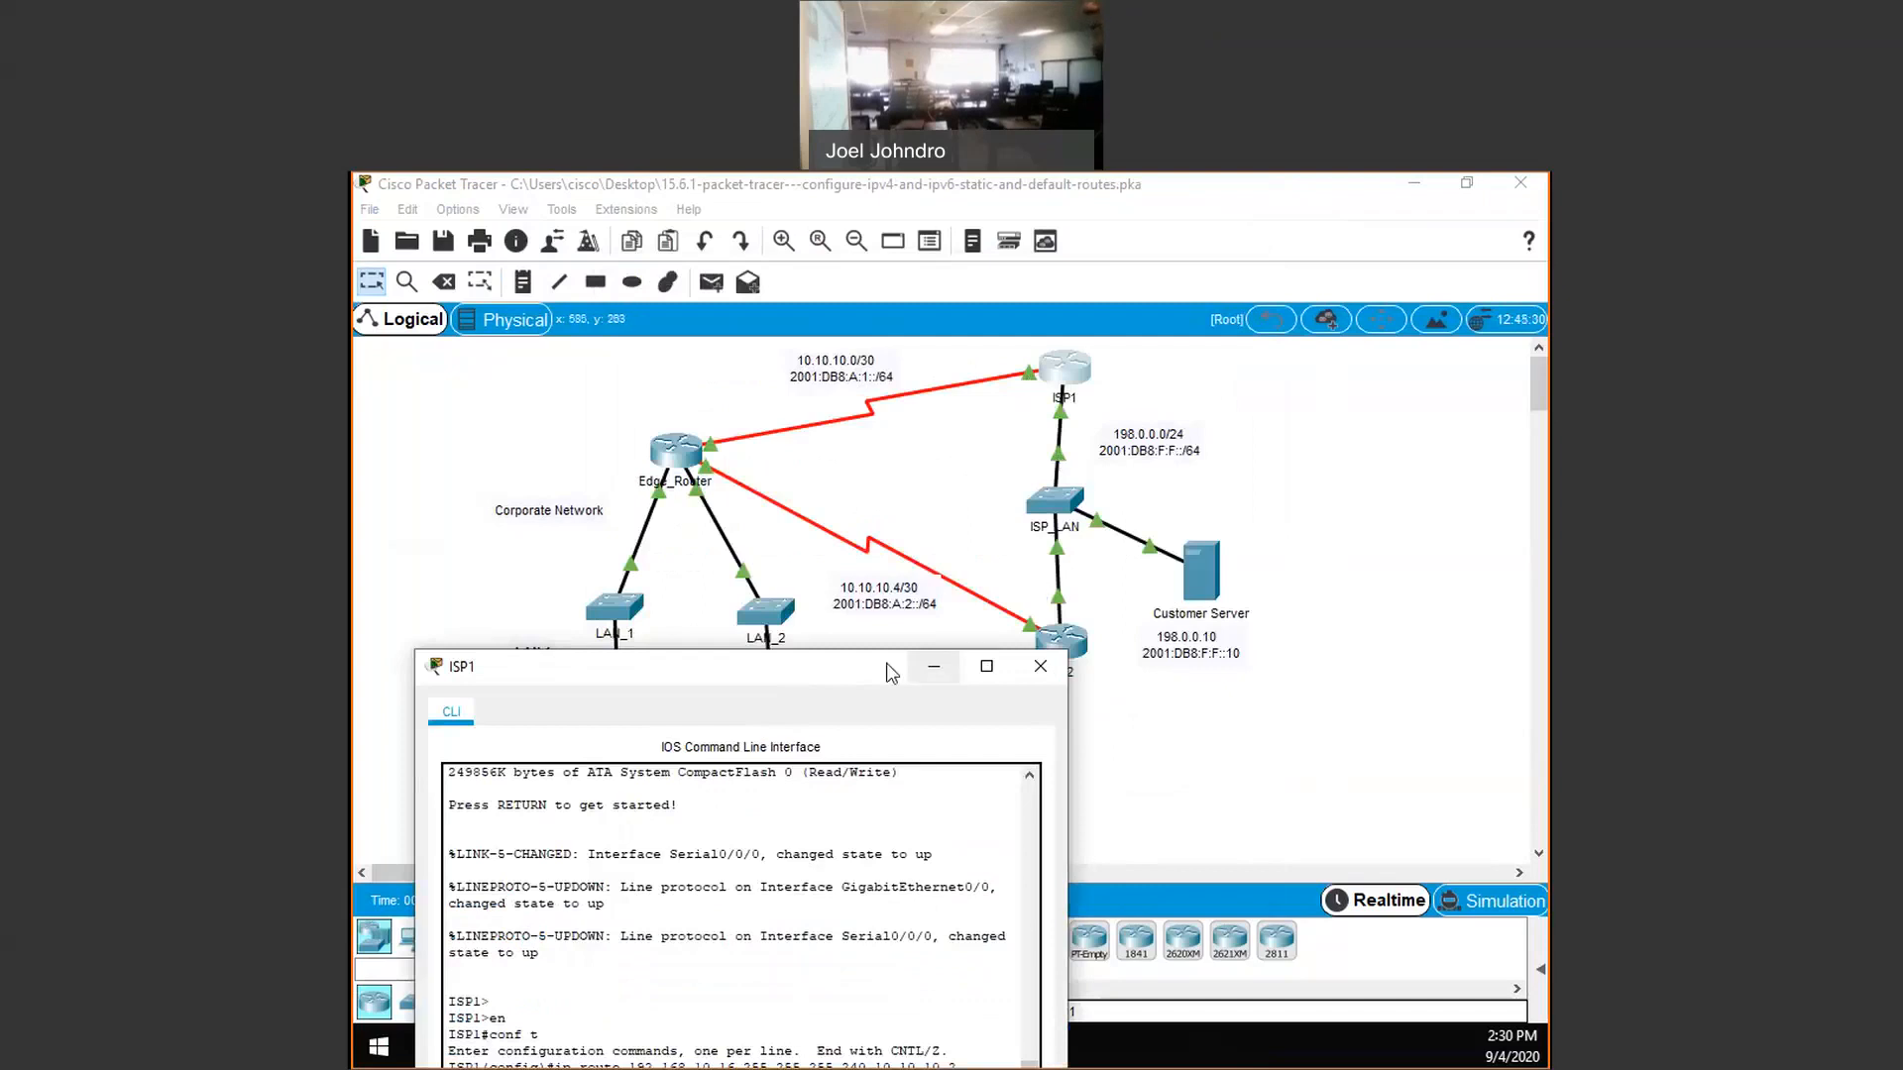
- Add an IPv6 static route on ISP1 to LAN 1, 2001:db8:1:10::/64, with next hop 2001:db8:a:1::2
left_click_drag(887, 666, 888, 744)
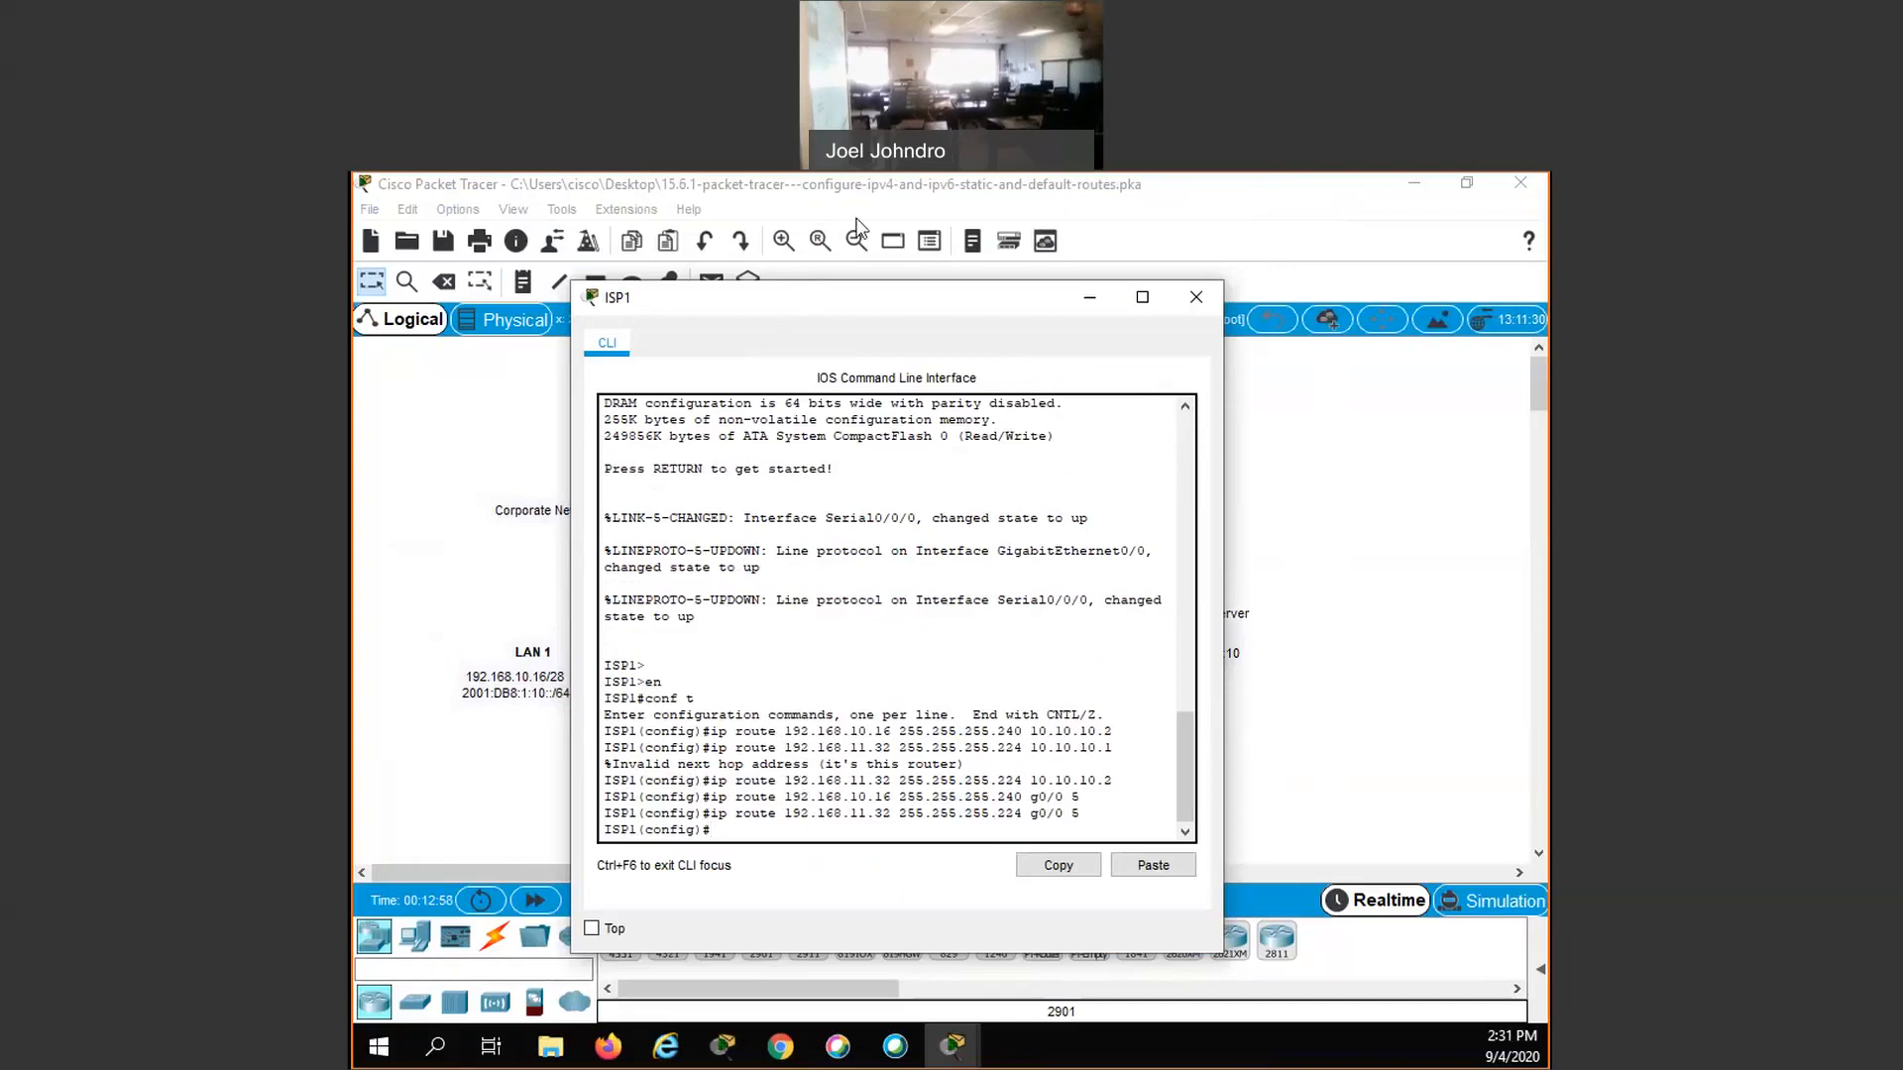
left_click_drag(782, 301, 856, 219)
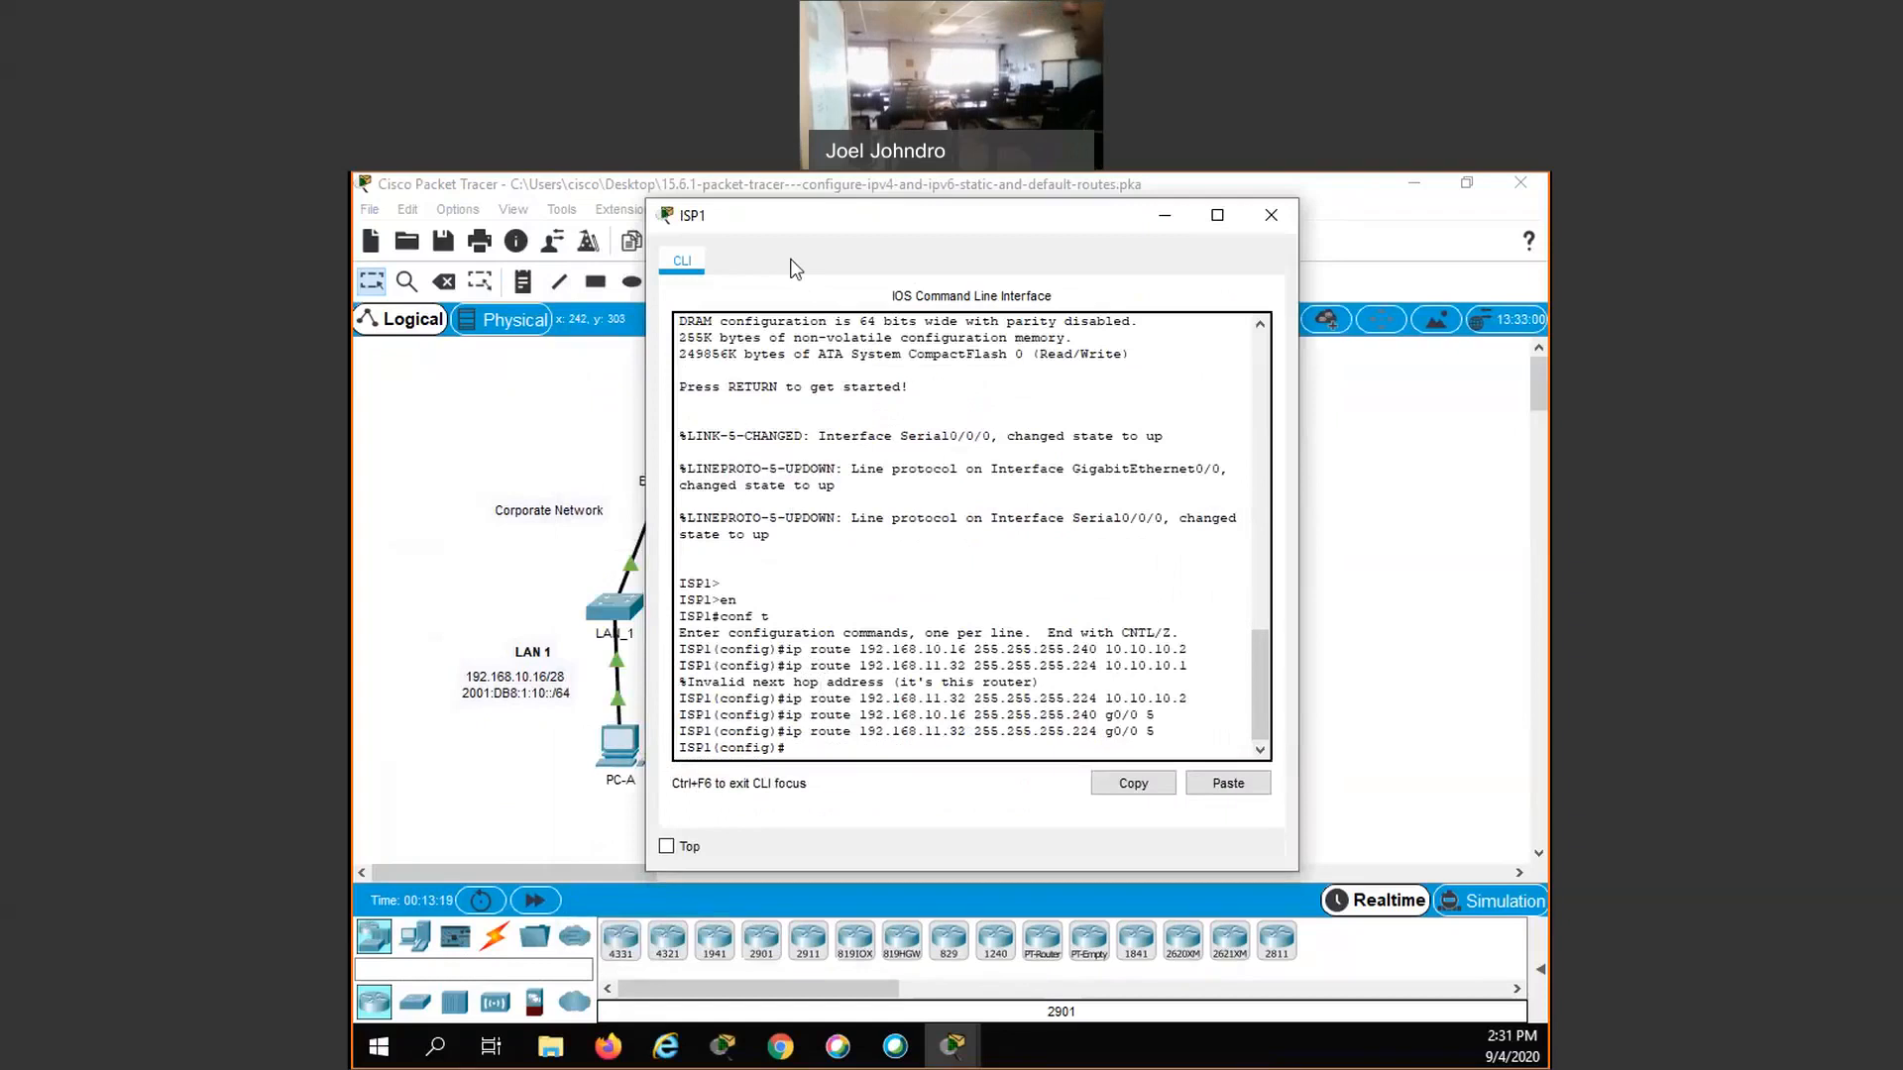
left_click_drag(830, 227, 791, 257)
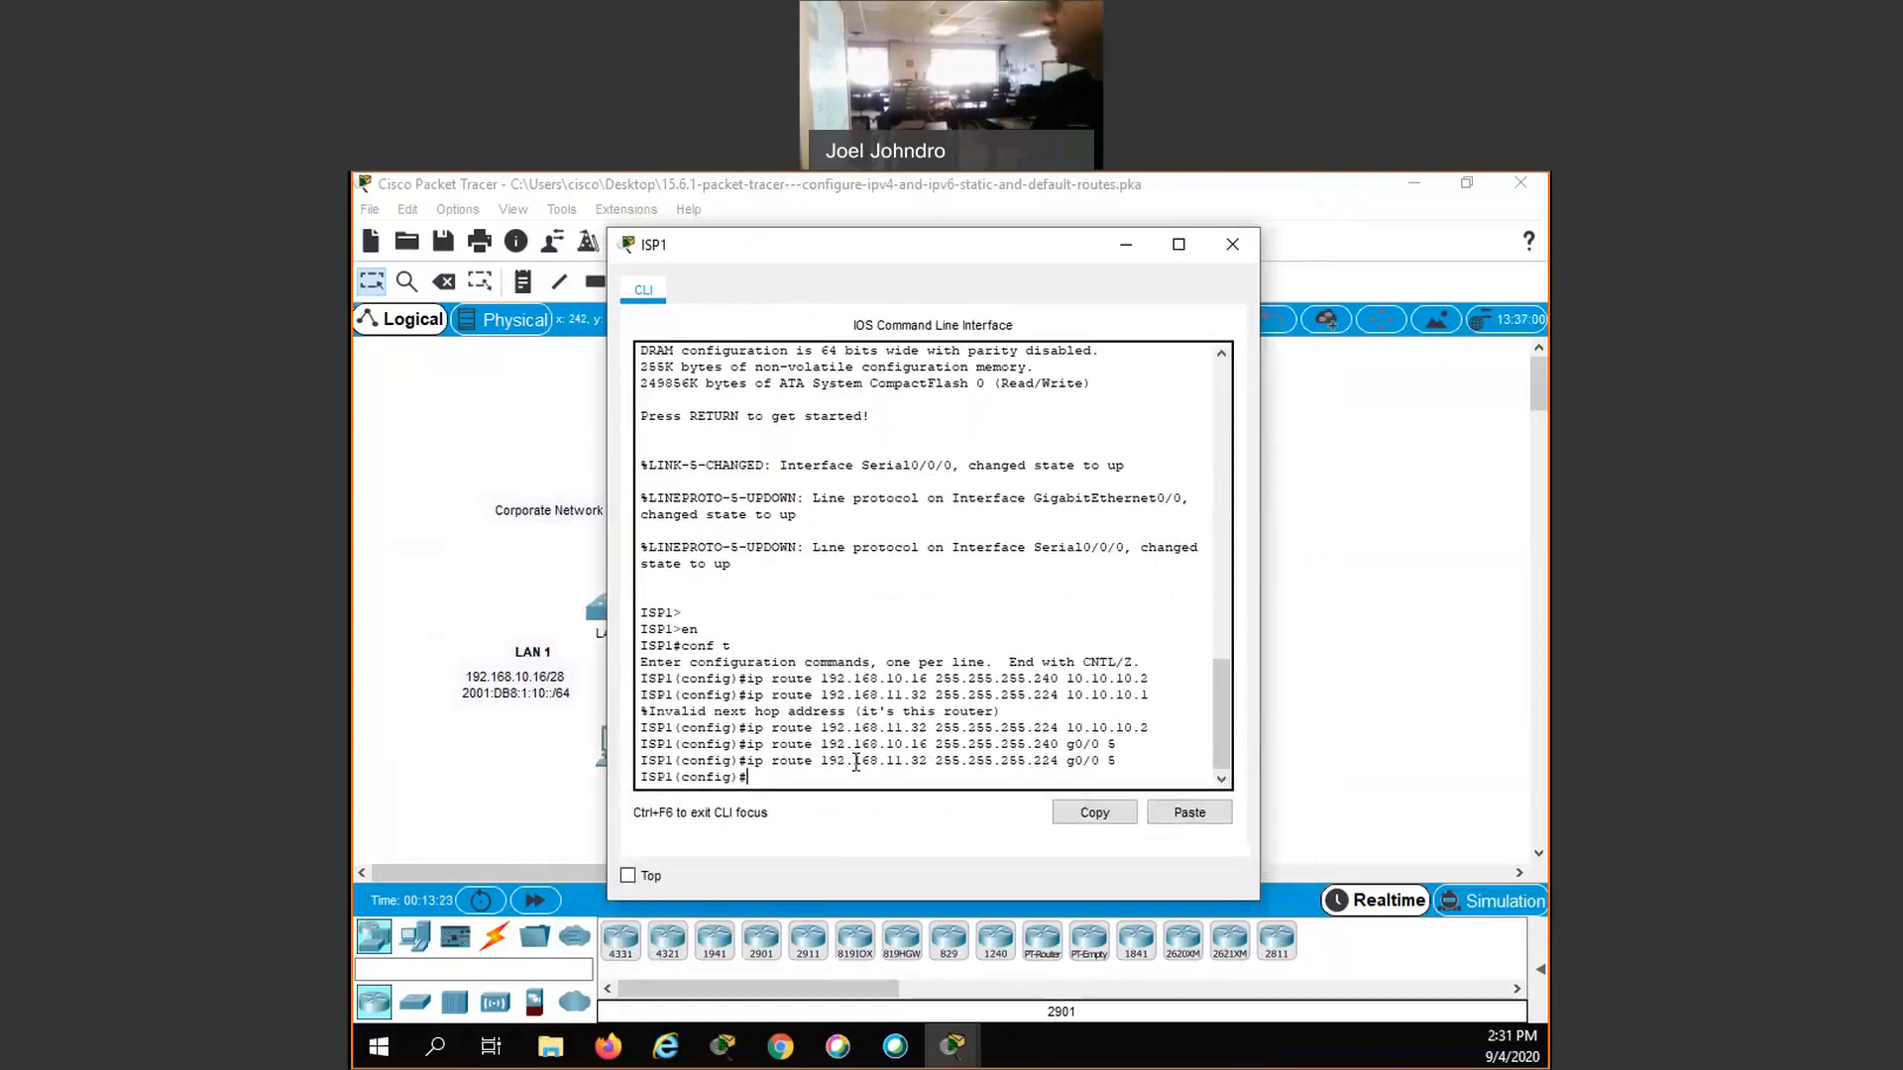
type("ip")
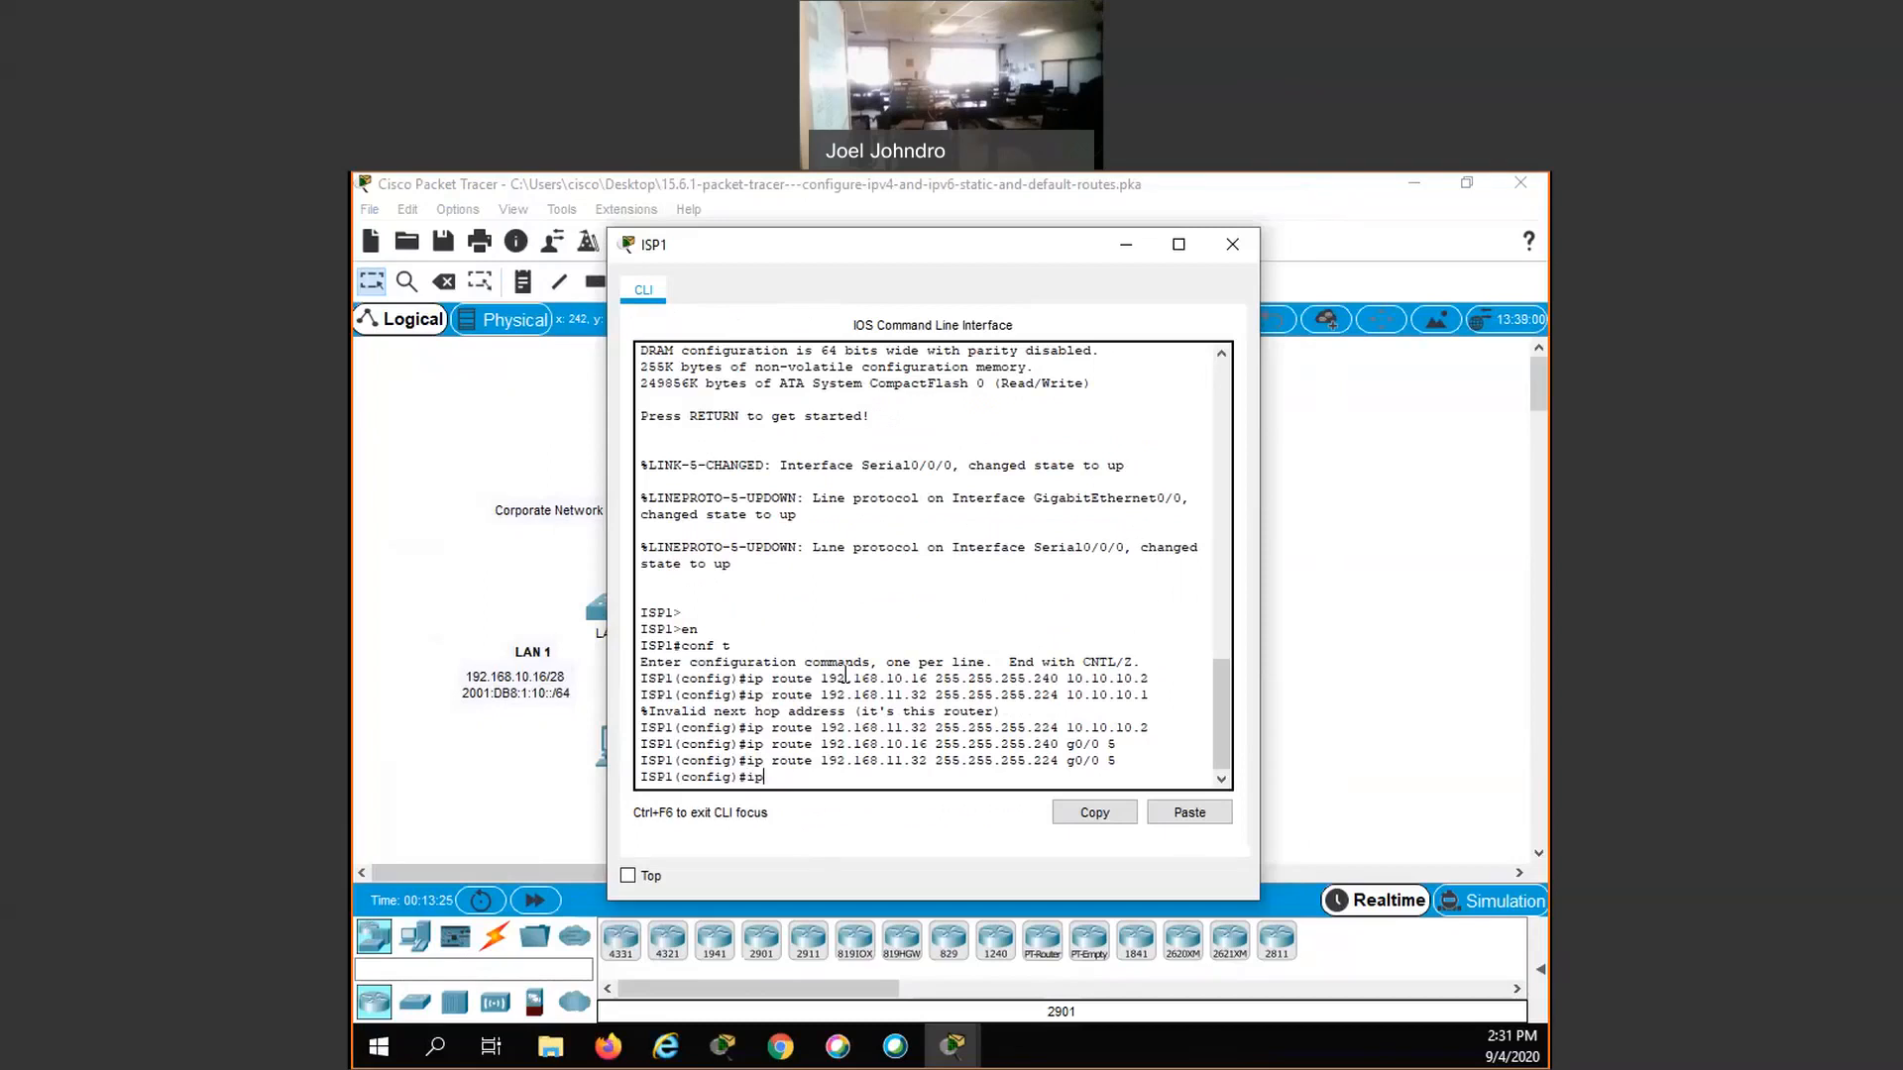
type("v6 route 2001:db8:")
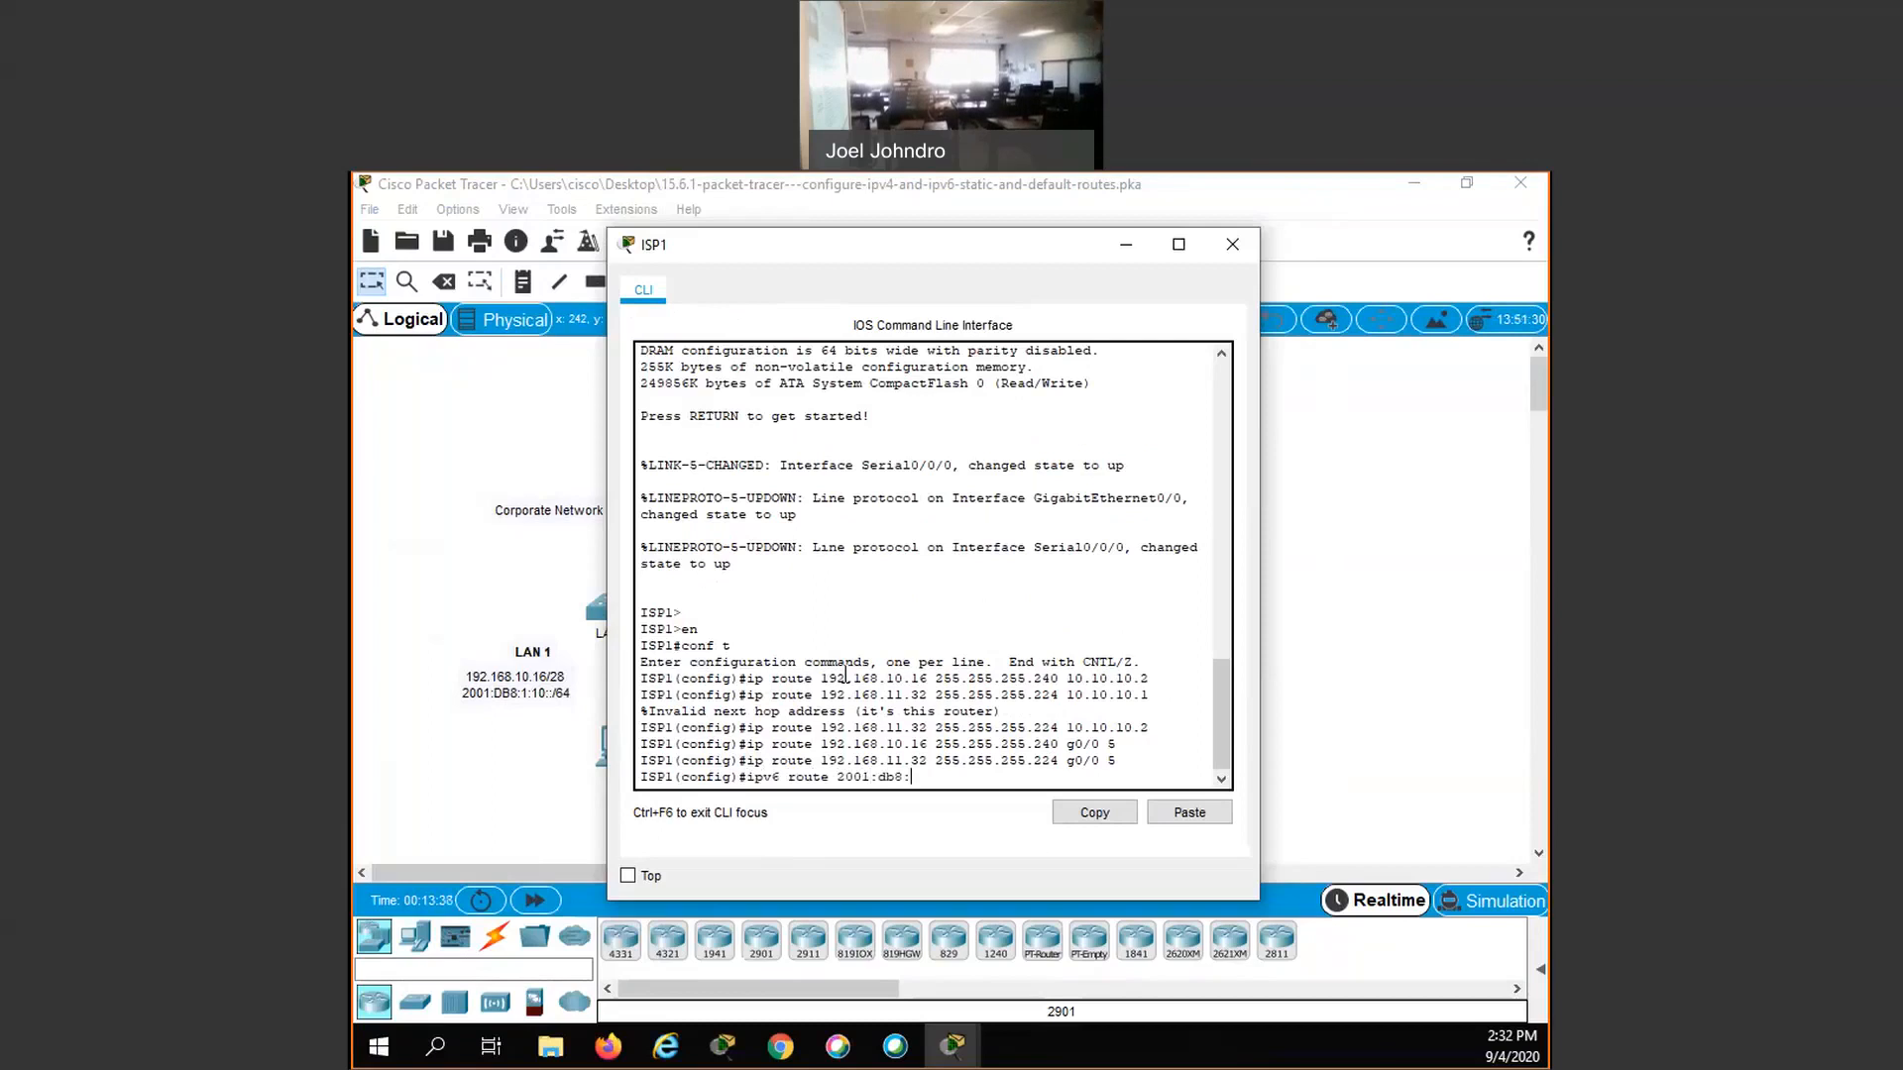
type("1:10::/64")
type("2001:db8:a:1::2")
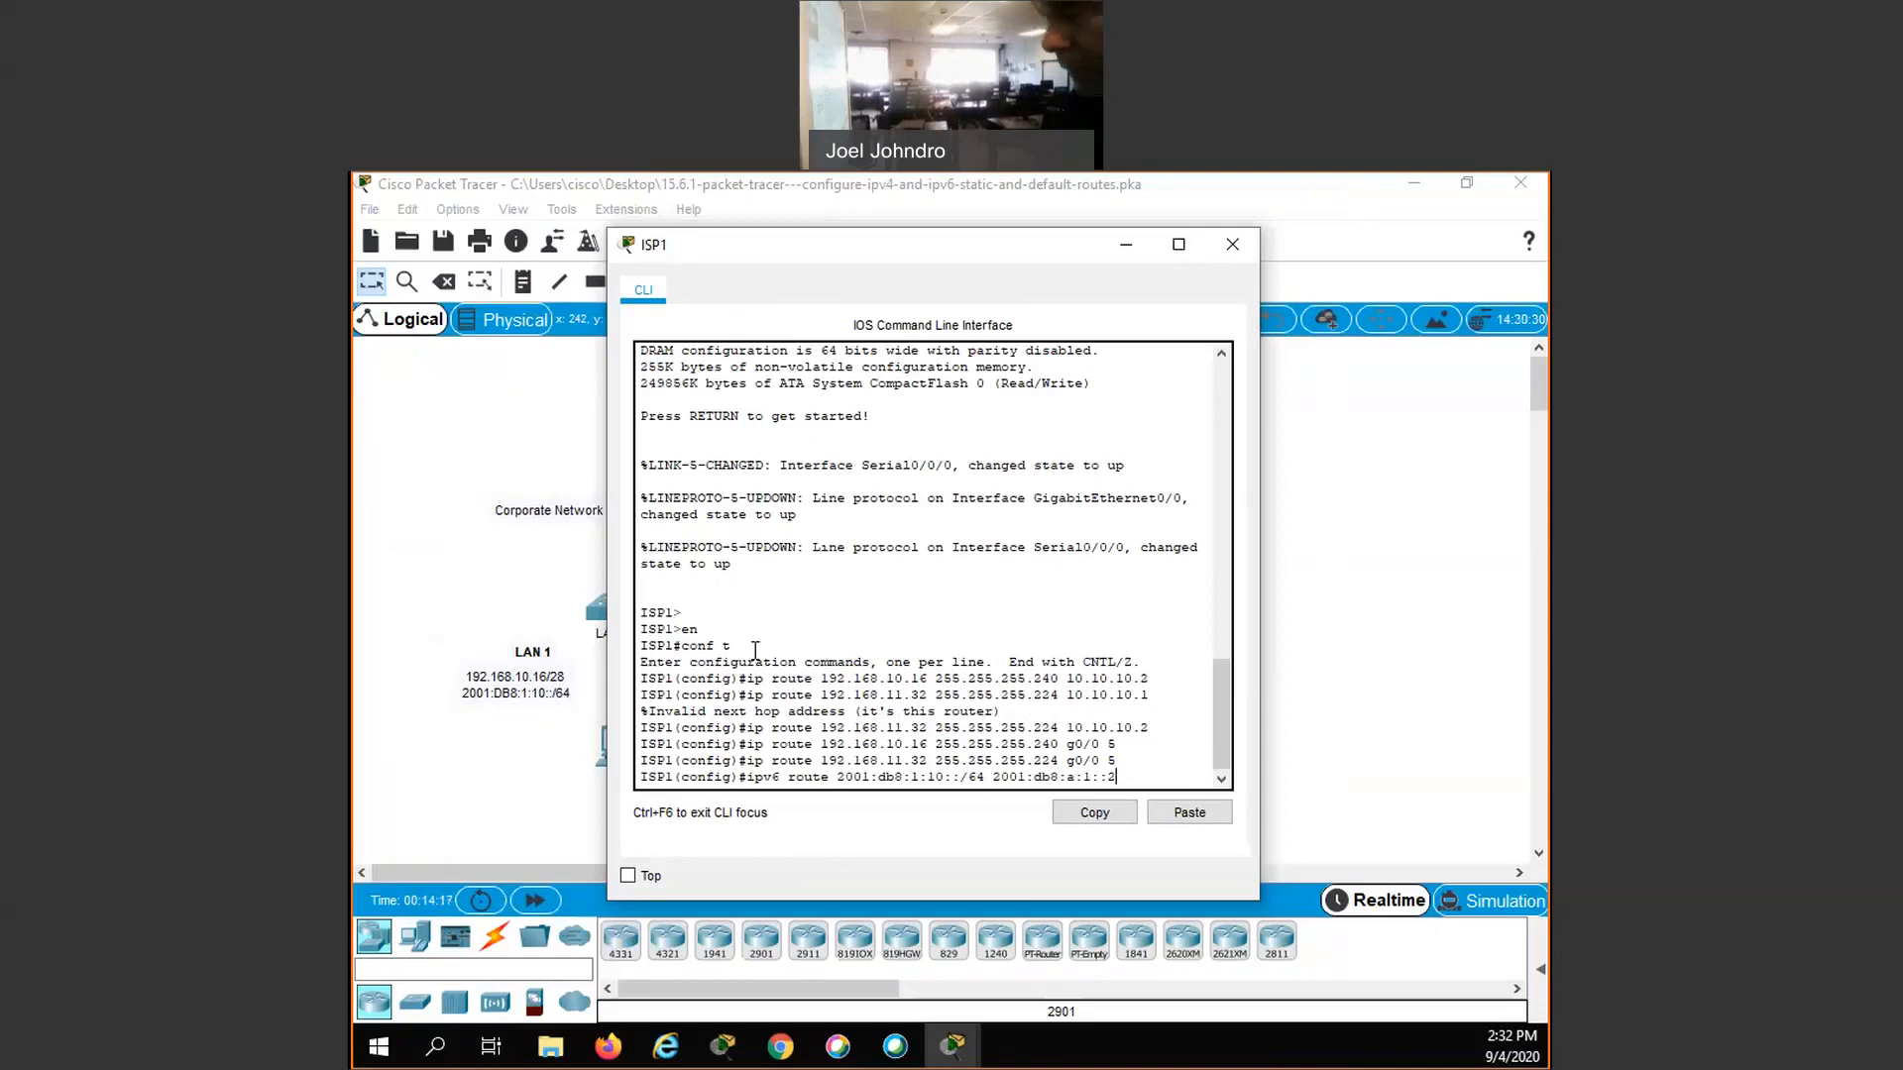
key("Return")
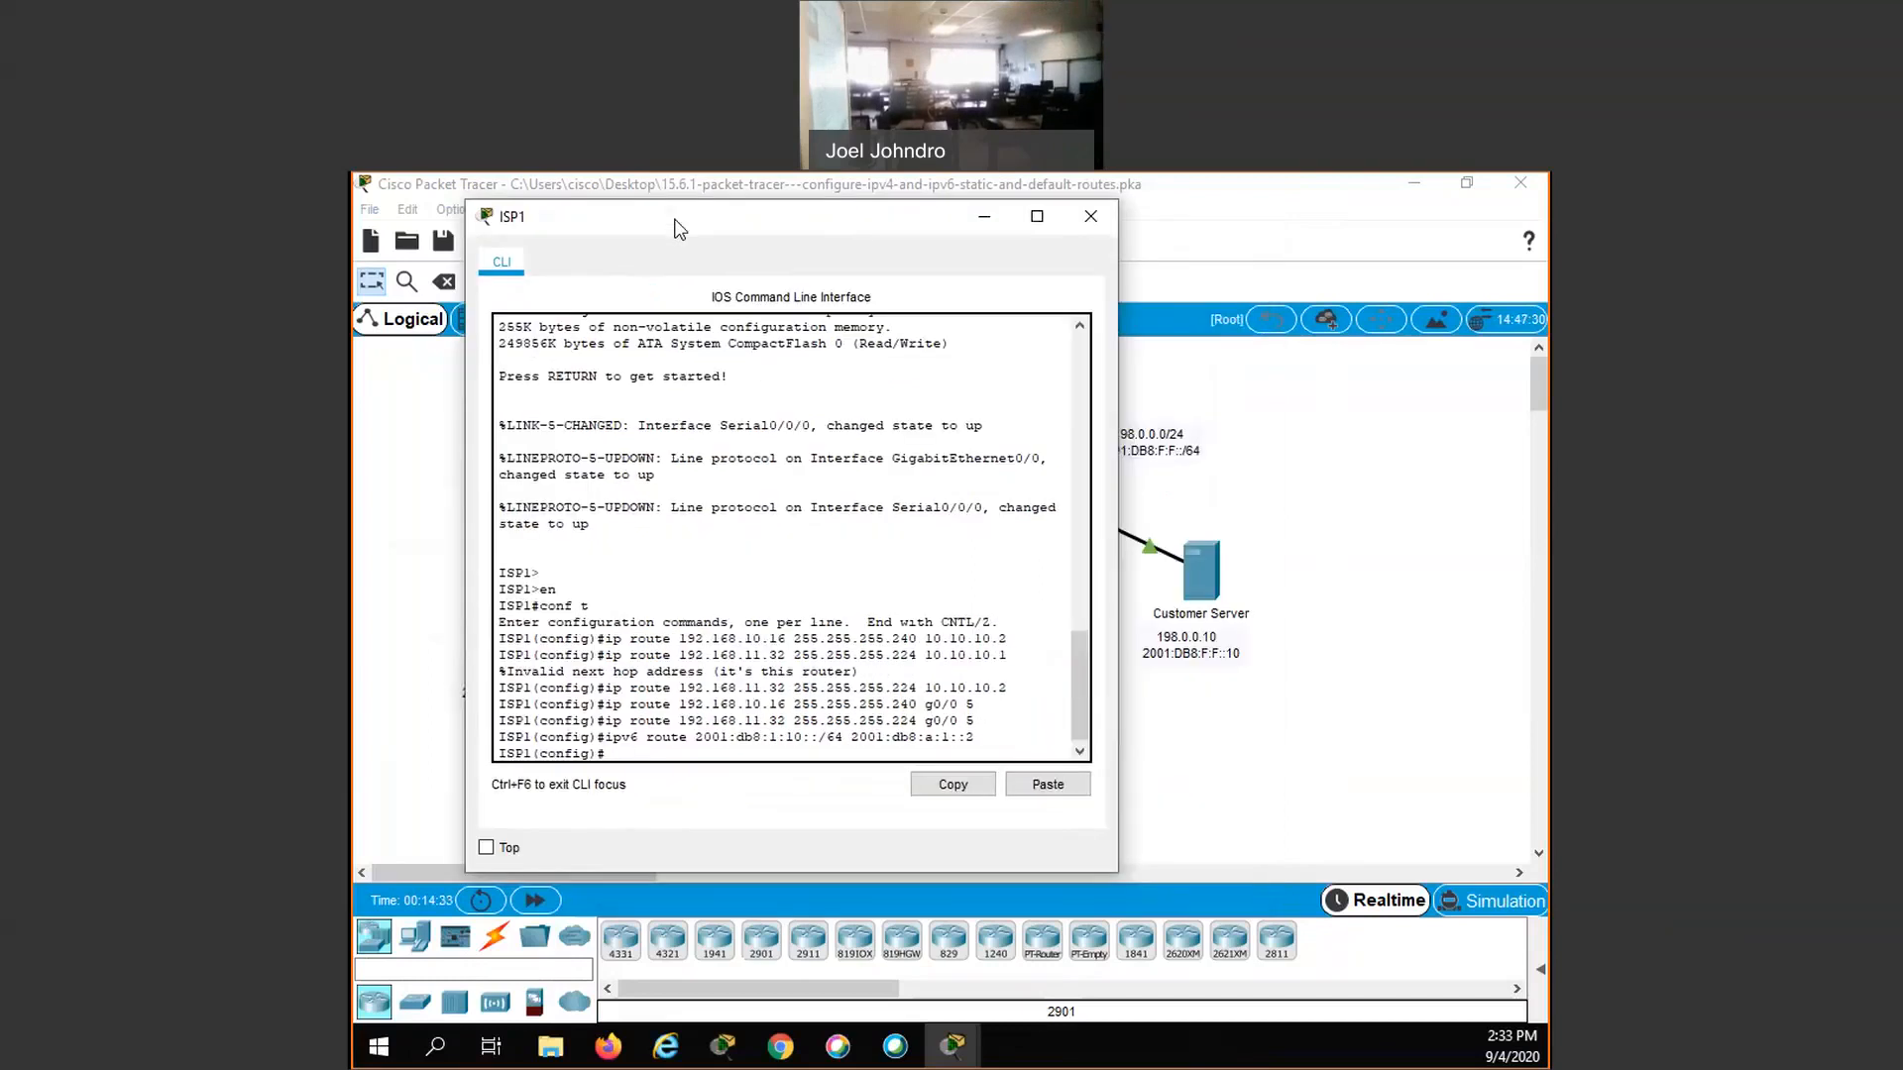
- Add an IPv6 static route on ISP1 to LAN 2, 2001:db8:1:11::/64, with next hop 2001:db8:a:1::2
type("ipv6 route 2001:db8:1:11::/64 2001:")
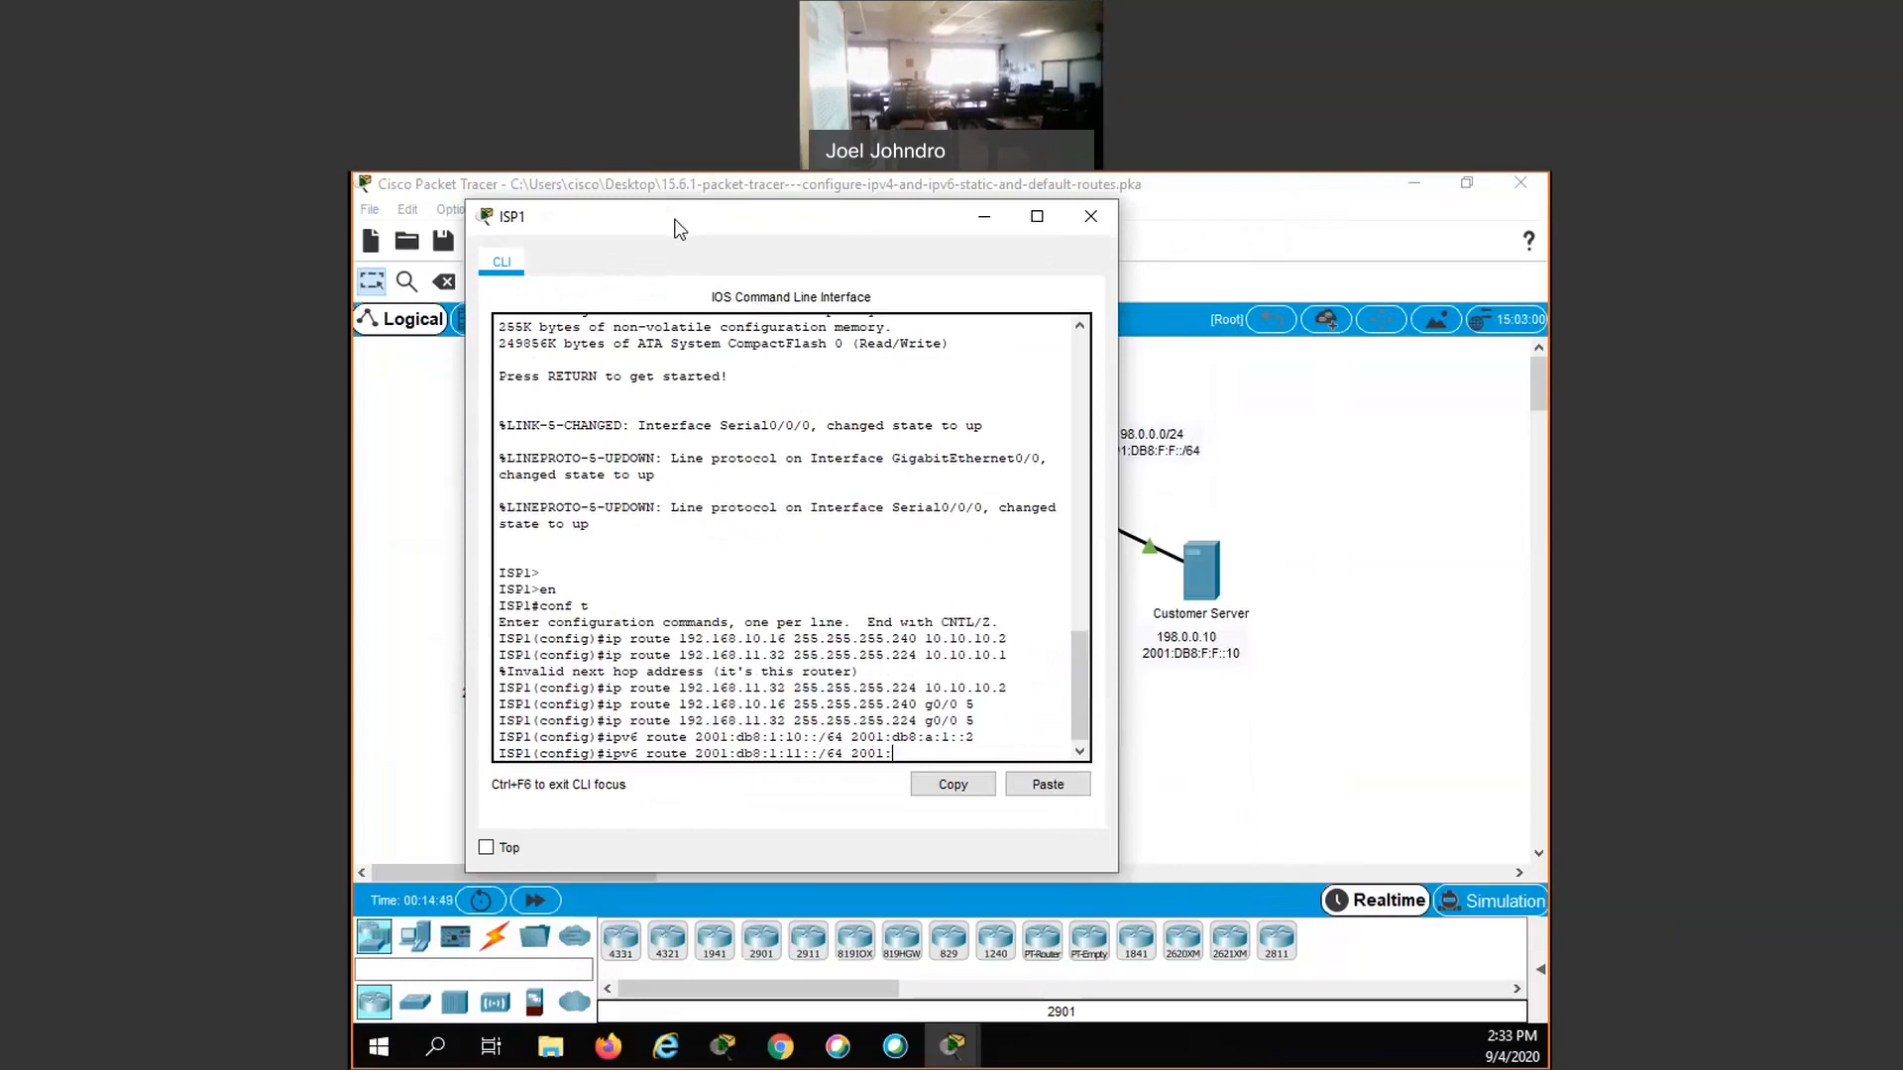
type("db8:a:1::2")
key("Return")
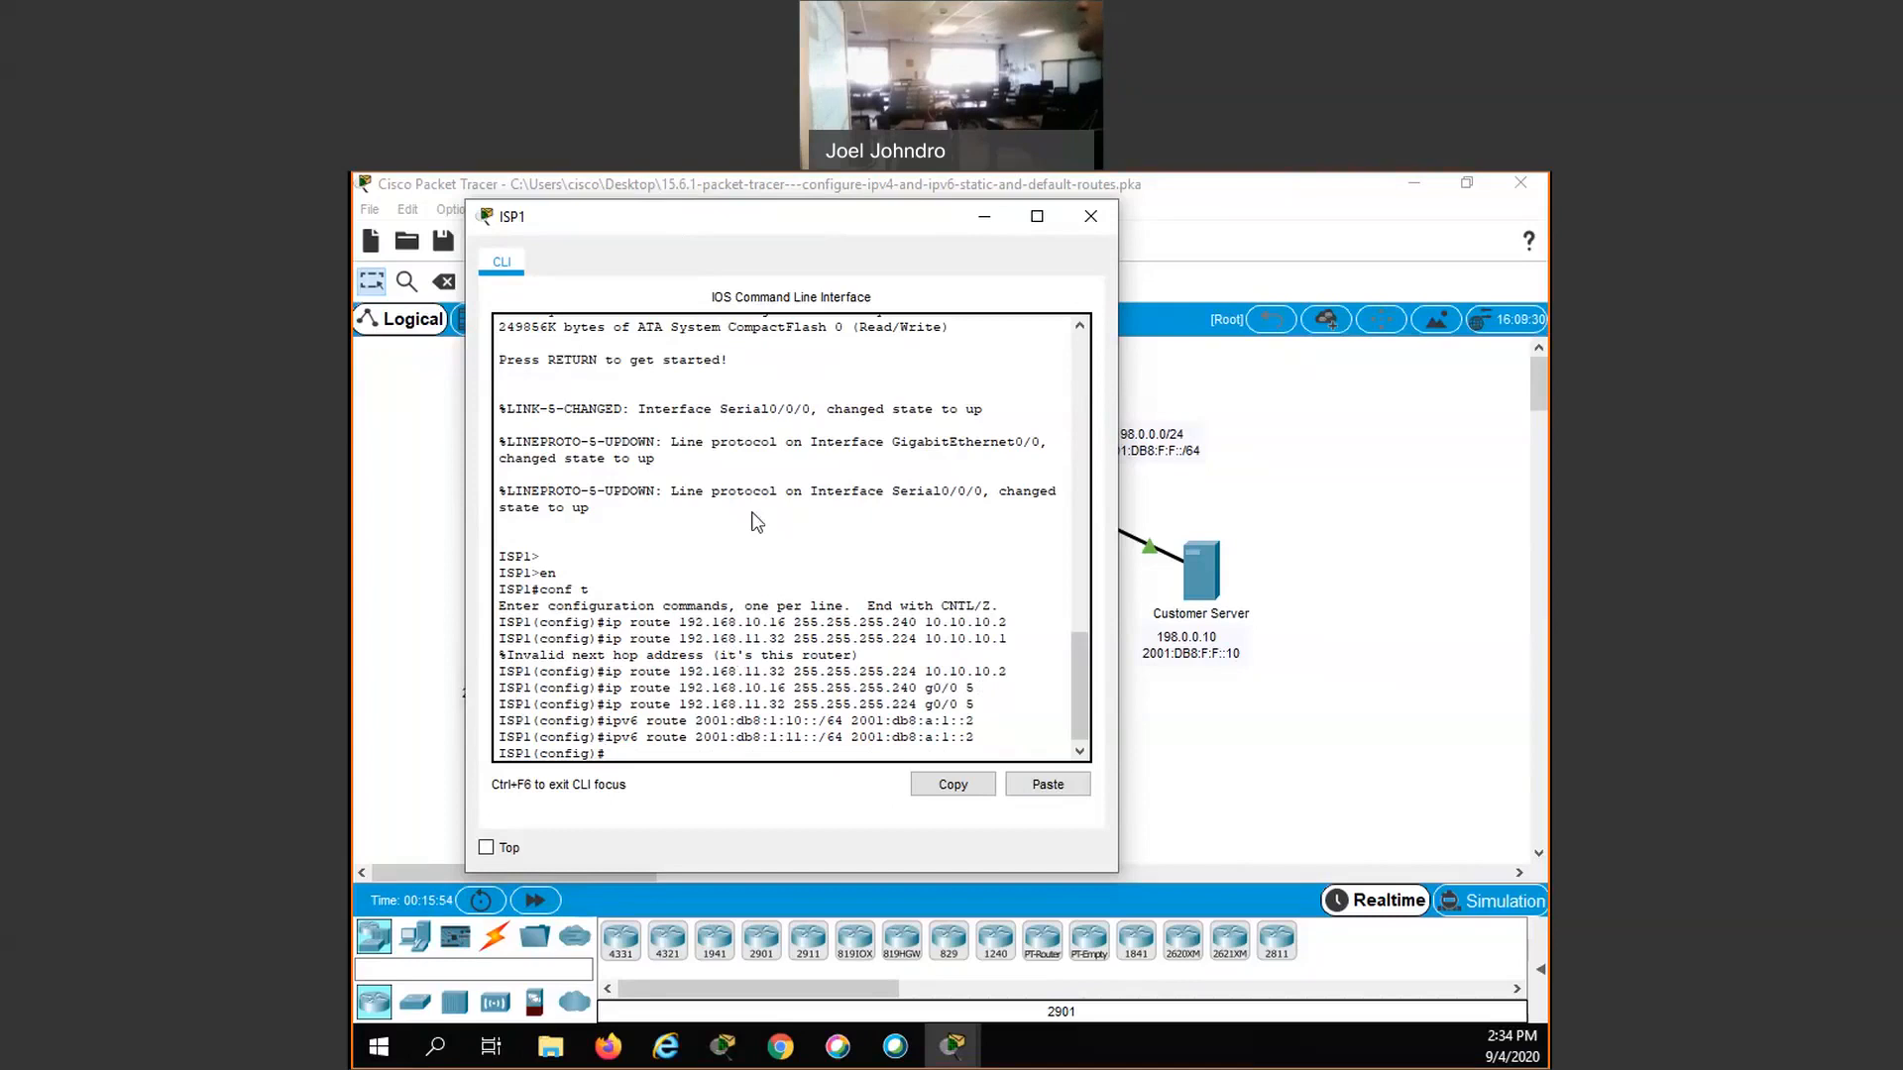
- Add a floating IPv6 static route on ISP1 to 2001:db8:1:10::/64 via 2001:db8:f:f::2 with administrative distance 5
left_click_drag(757, 216, 668, 504)
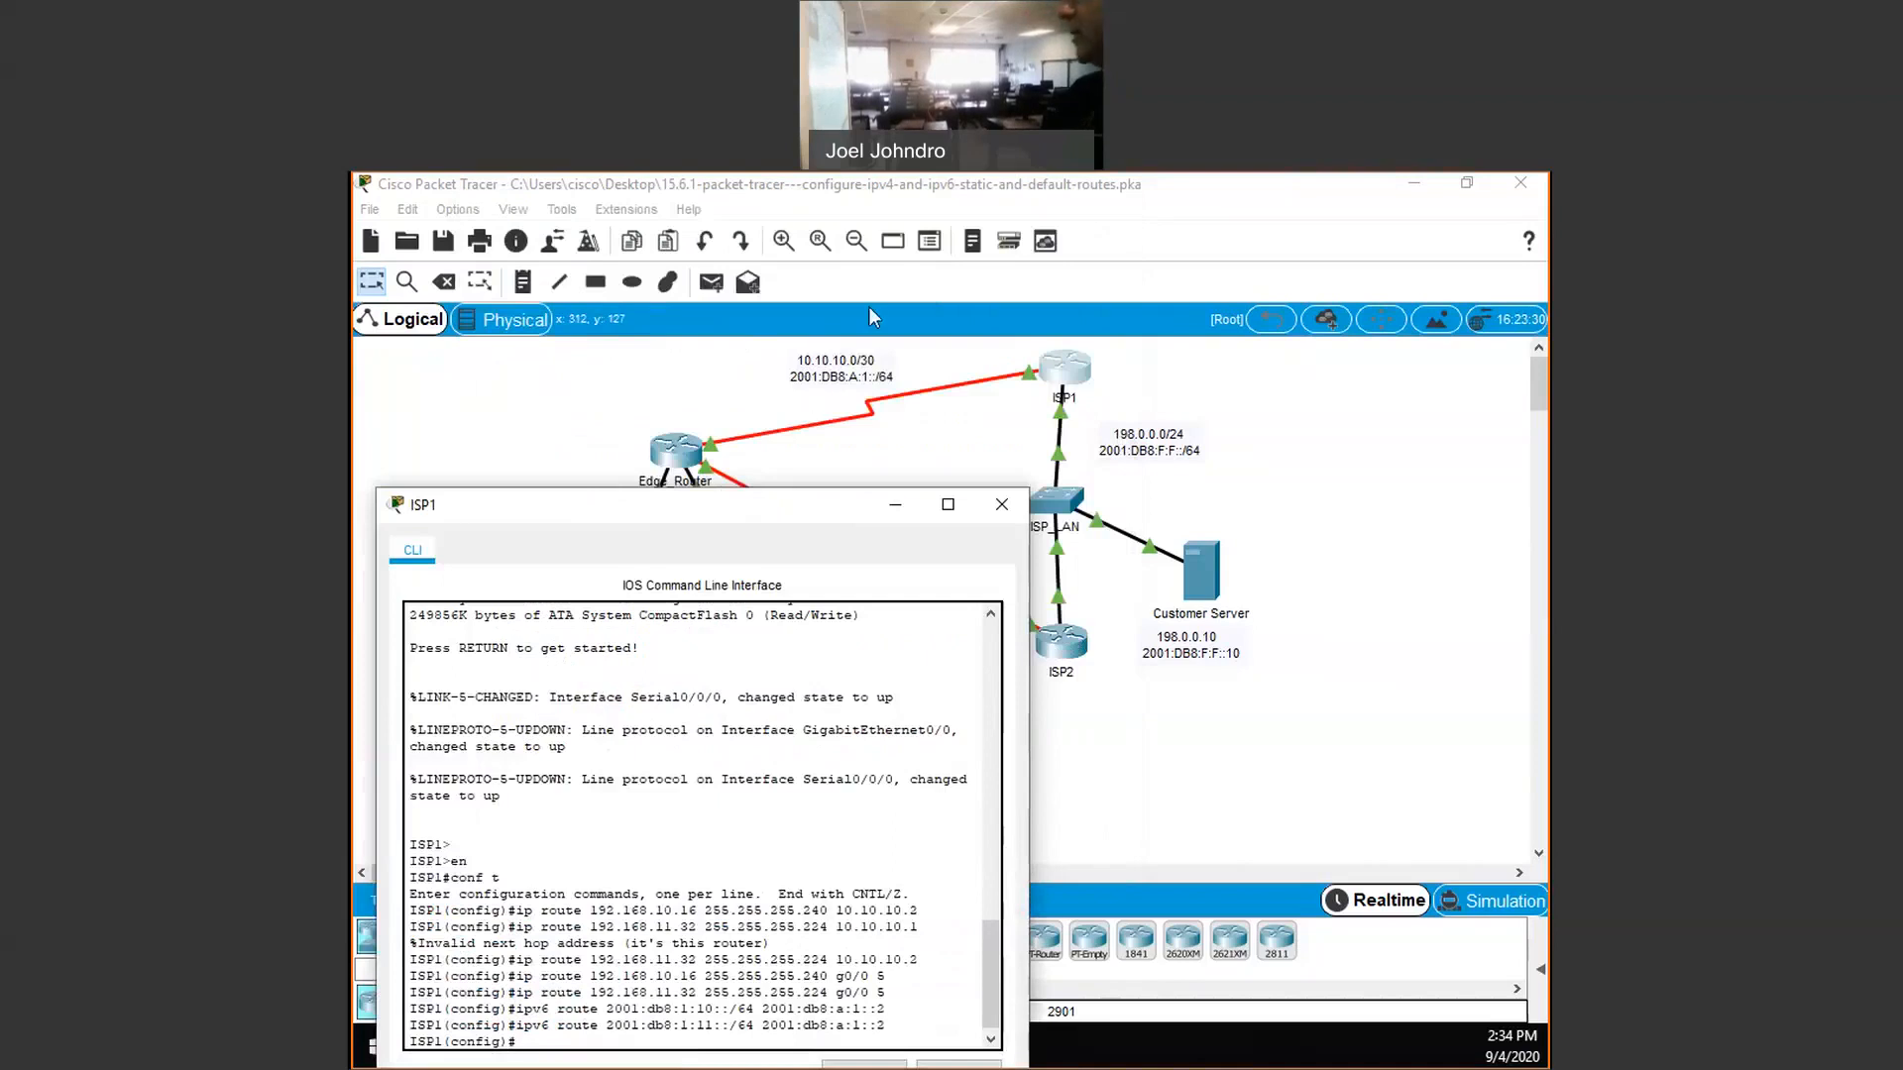
left_click_drag(725, 505, 868, 306)
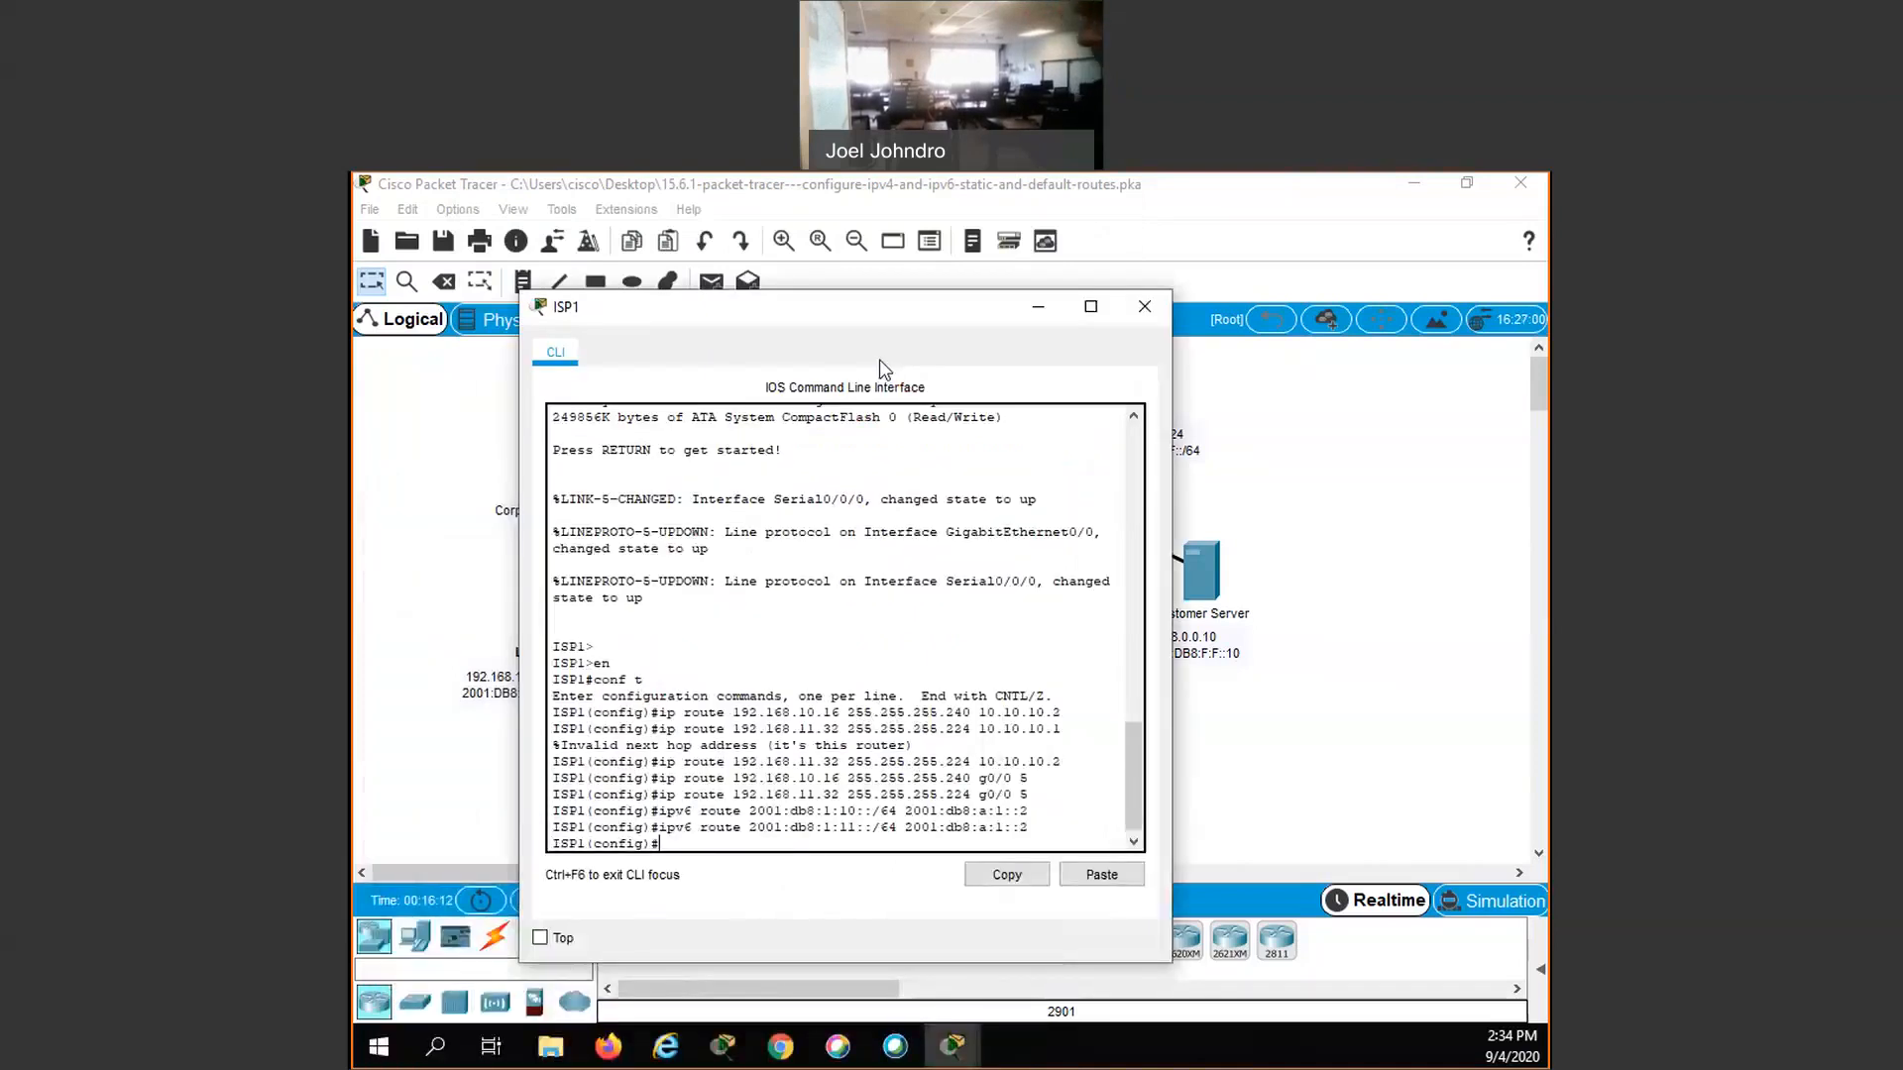
key("Up")
key("Up")
key("BackSpace")
key("BackSpace")
key("BackSpace")
key("BackSpace")
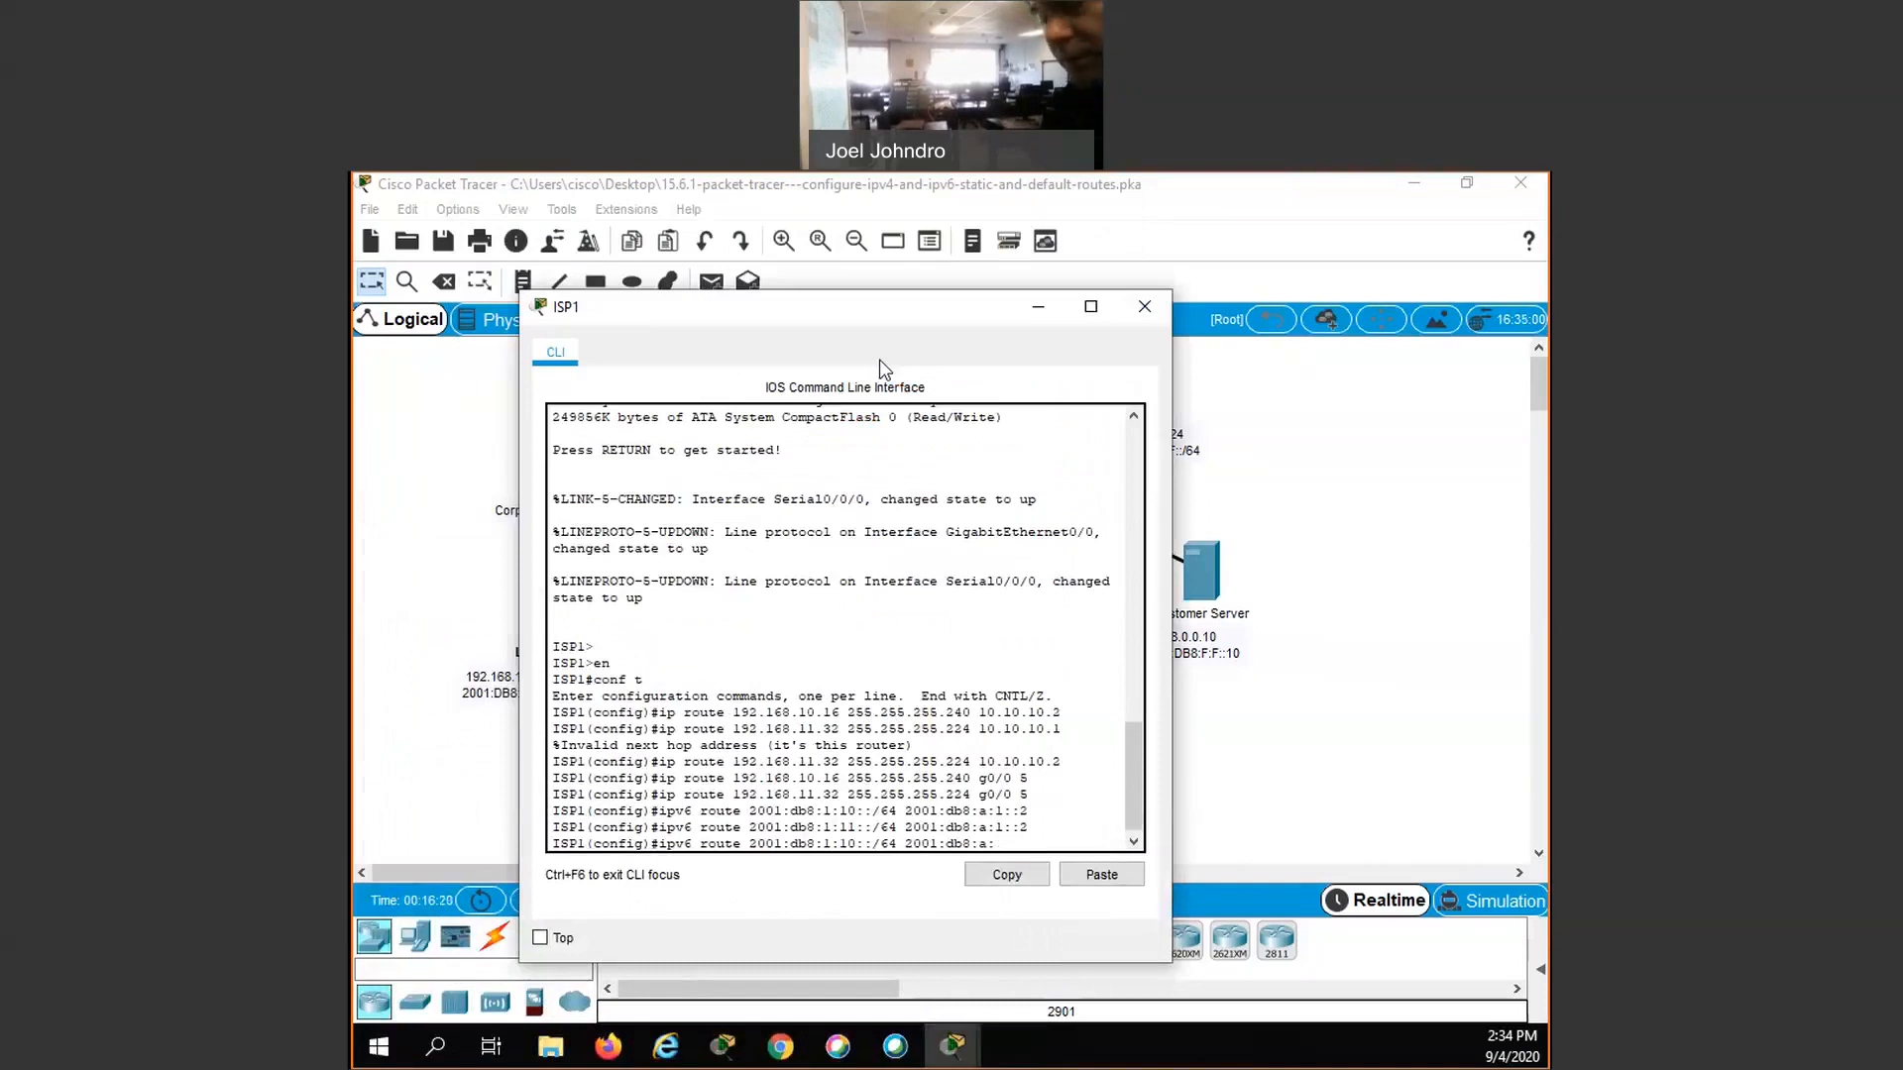
key("BackSpace")
key("BackSpace")
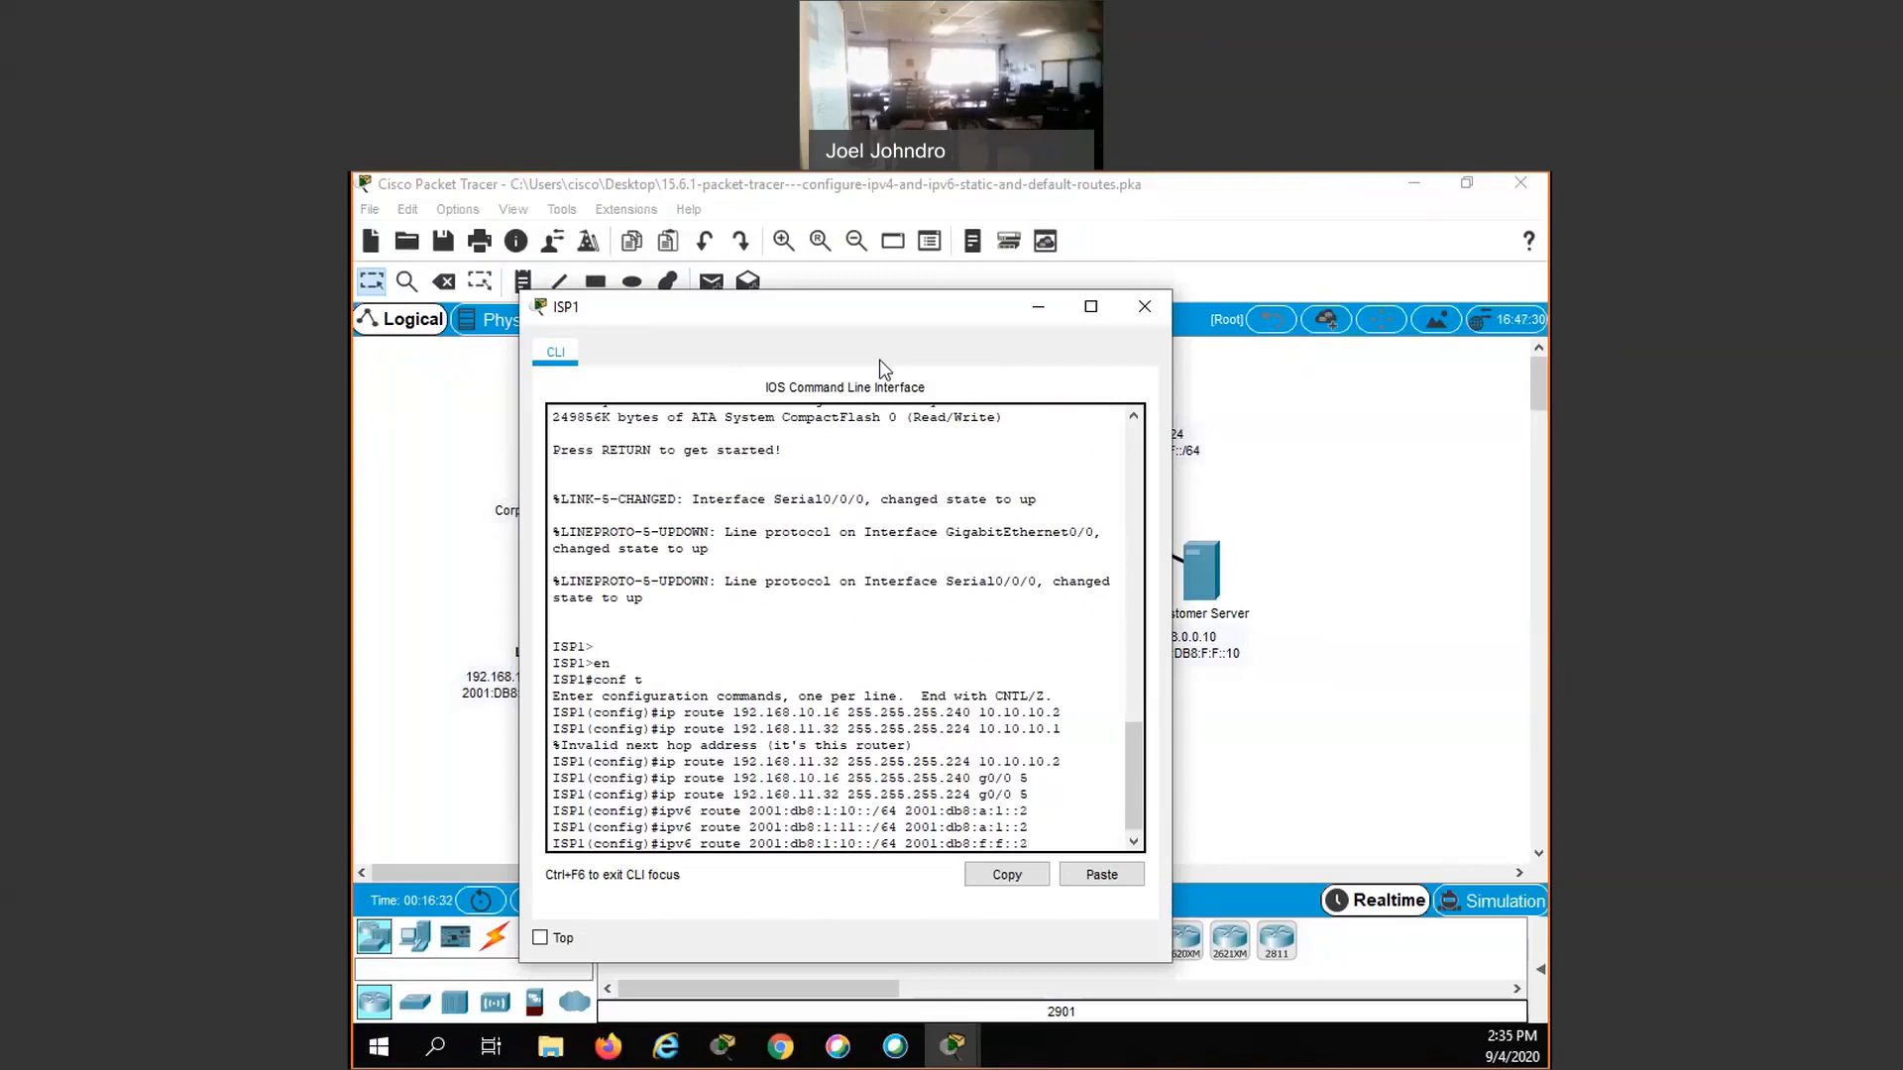
type("5")
key("Return")
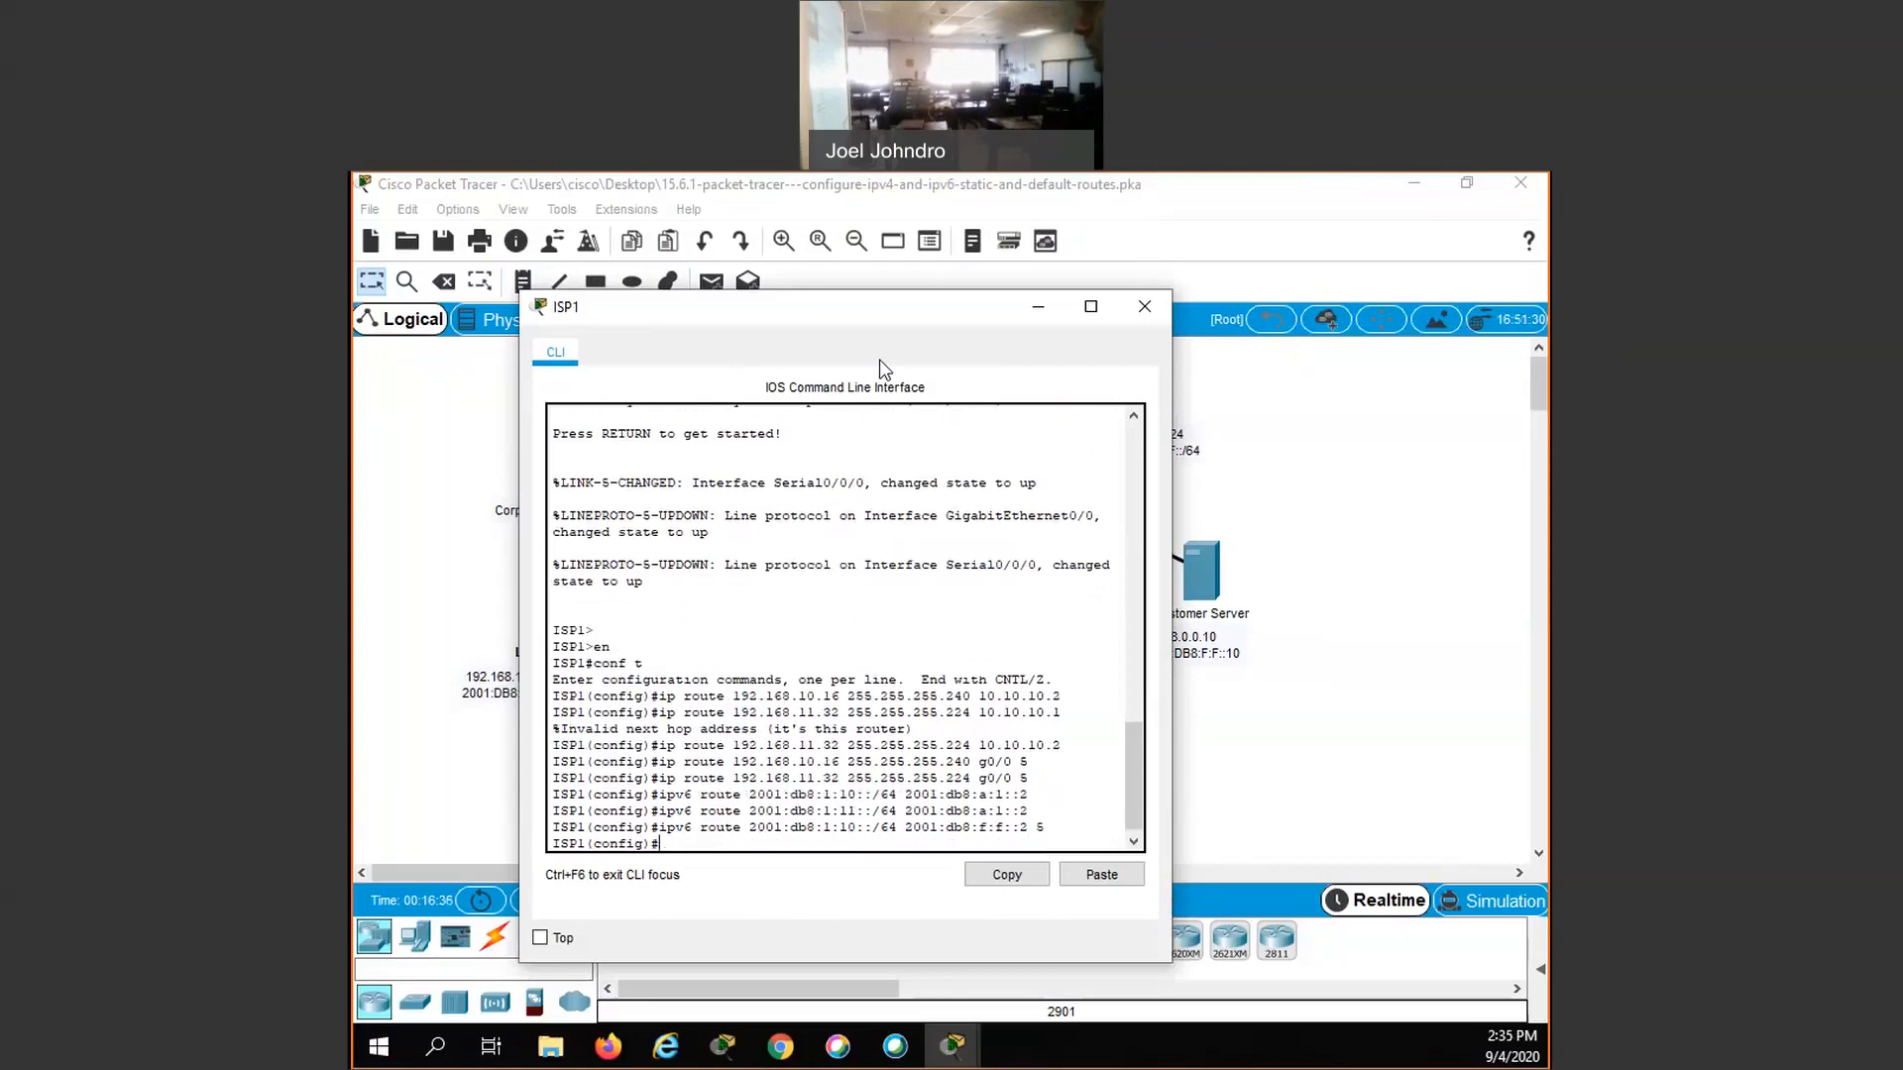
- Add a floating IPv6 static route on ISP1 to 2001:db8:1:11::/64 via 2001:db8:f:f::2 with administrative distance 5
key("Up")
key("Up")
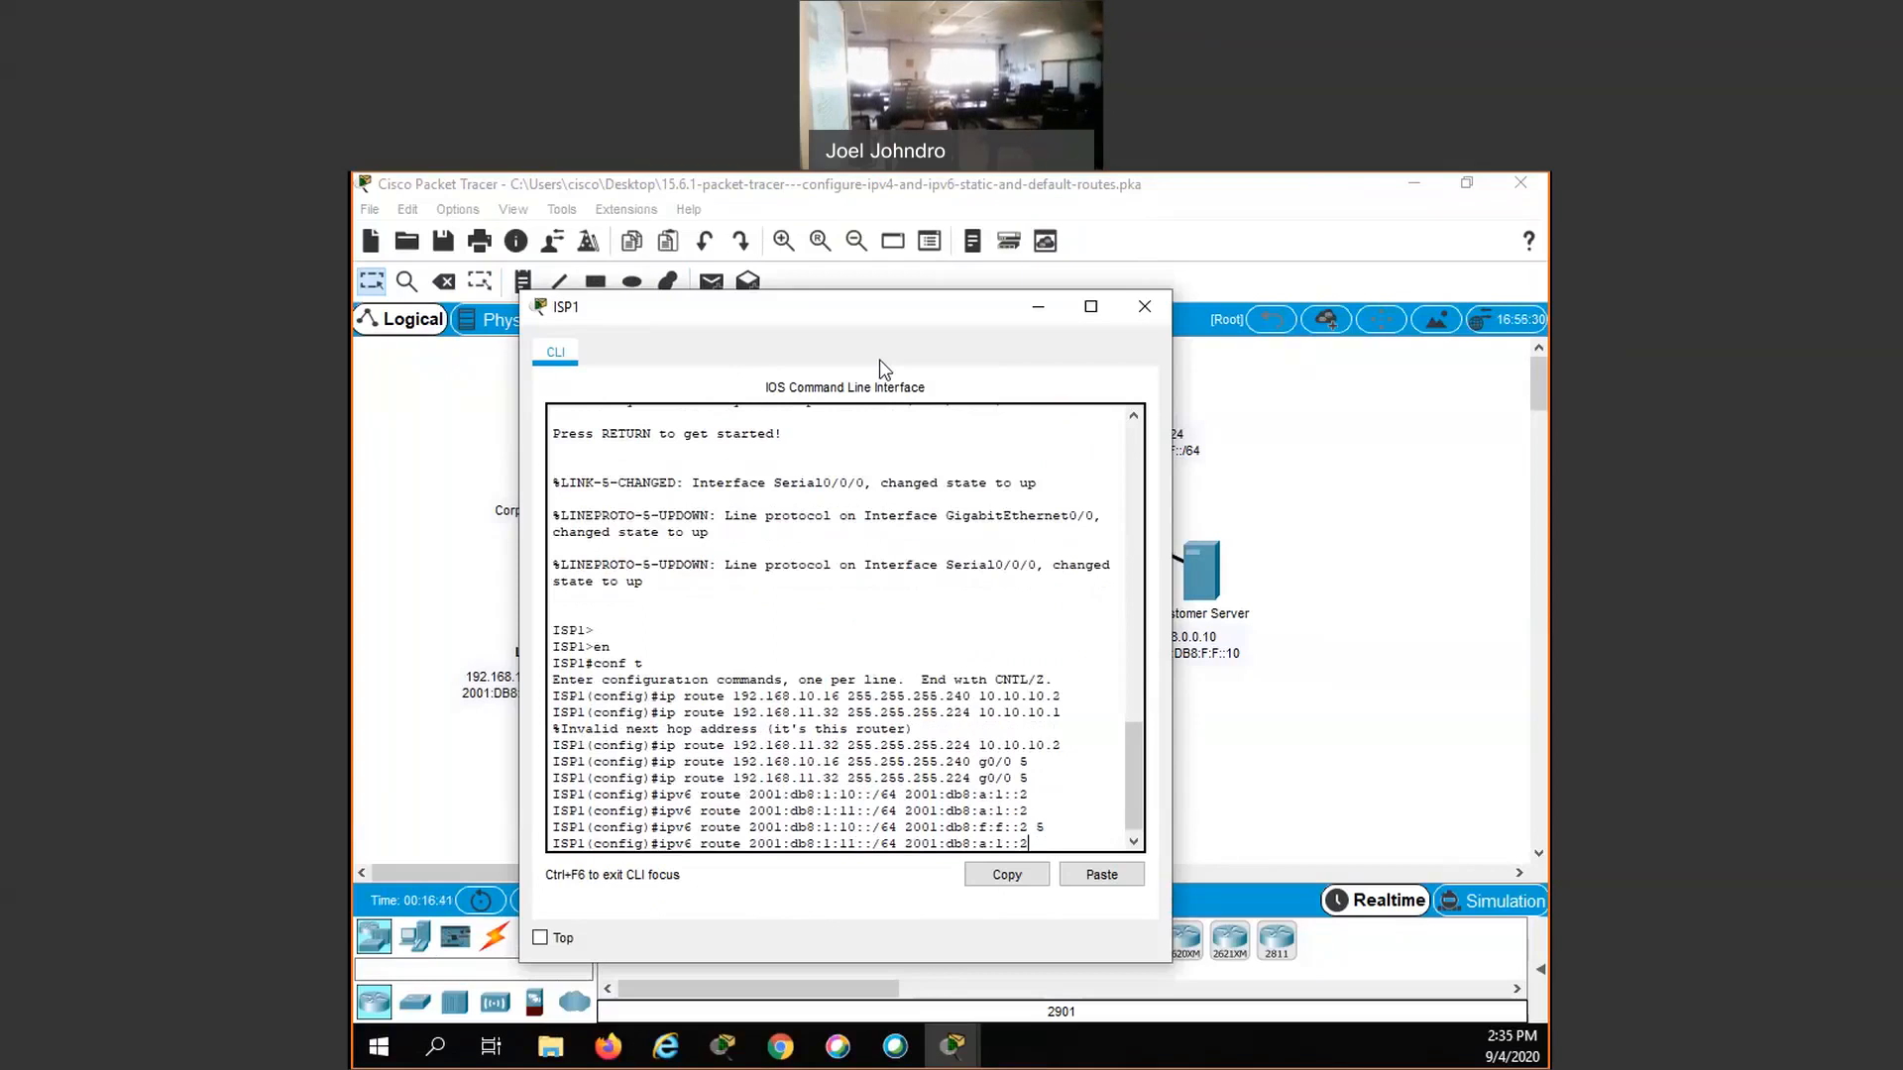
key("BackSpace")
key("BackSpace")
key("BackSpace")
key("BackSpace")
type("f:f::2")
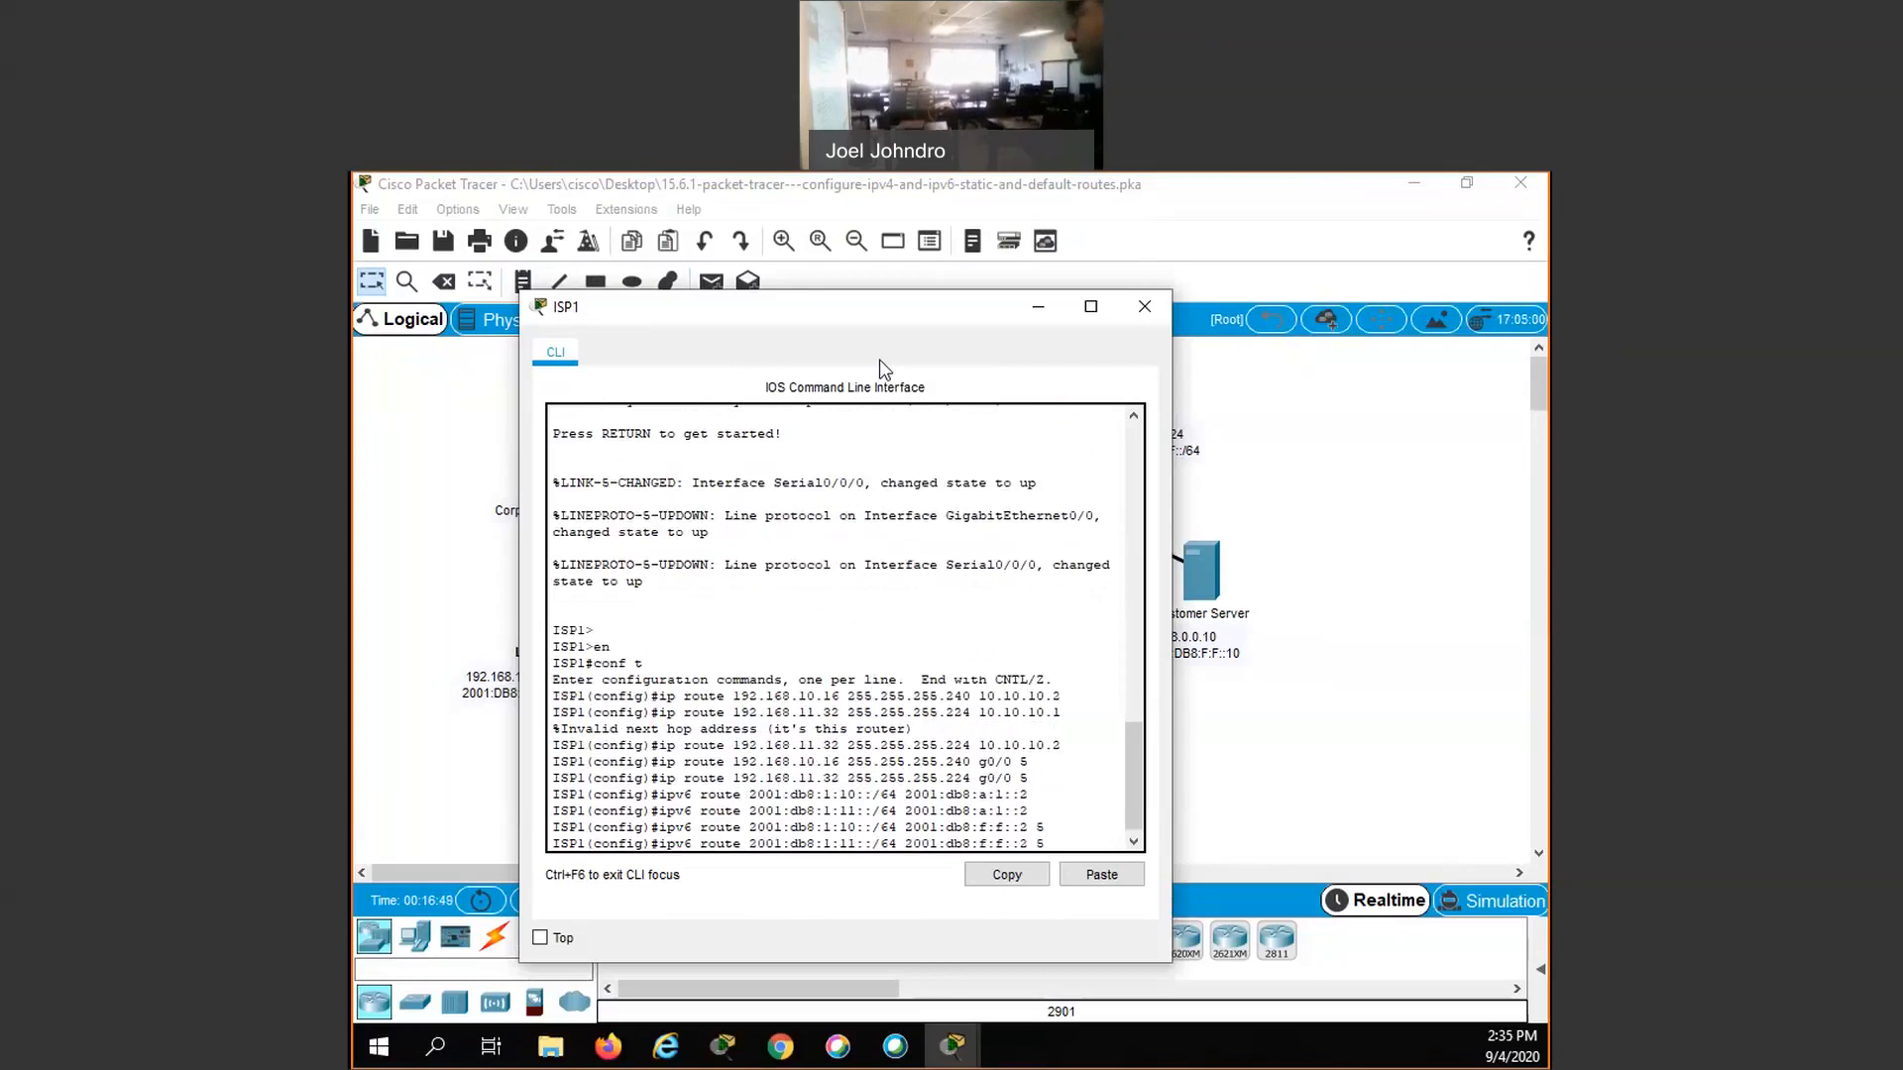
type(" 5")
key("Return")
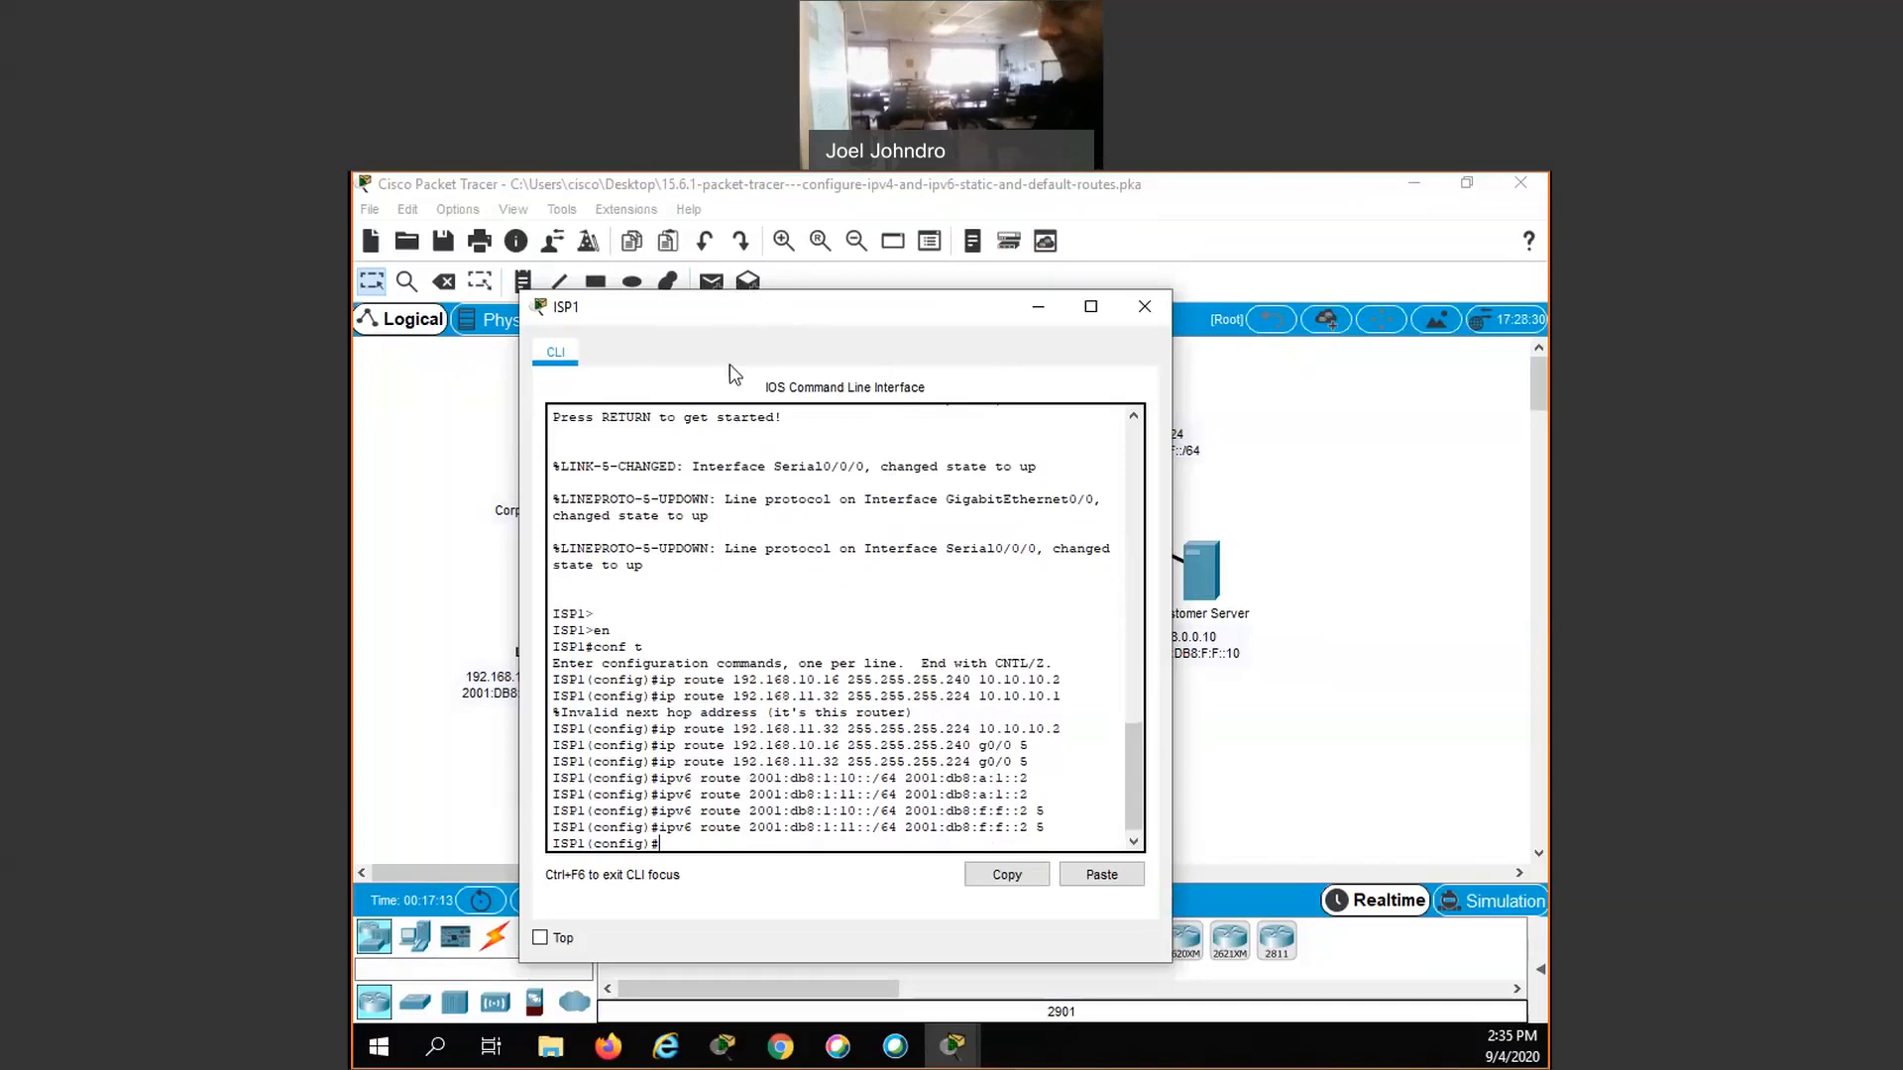
left_click_drag(587, 337, 420, 360)
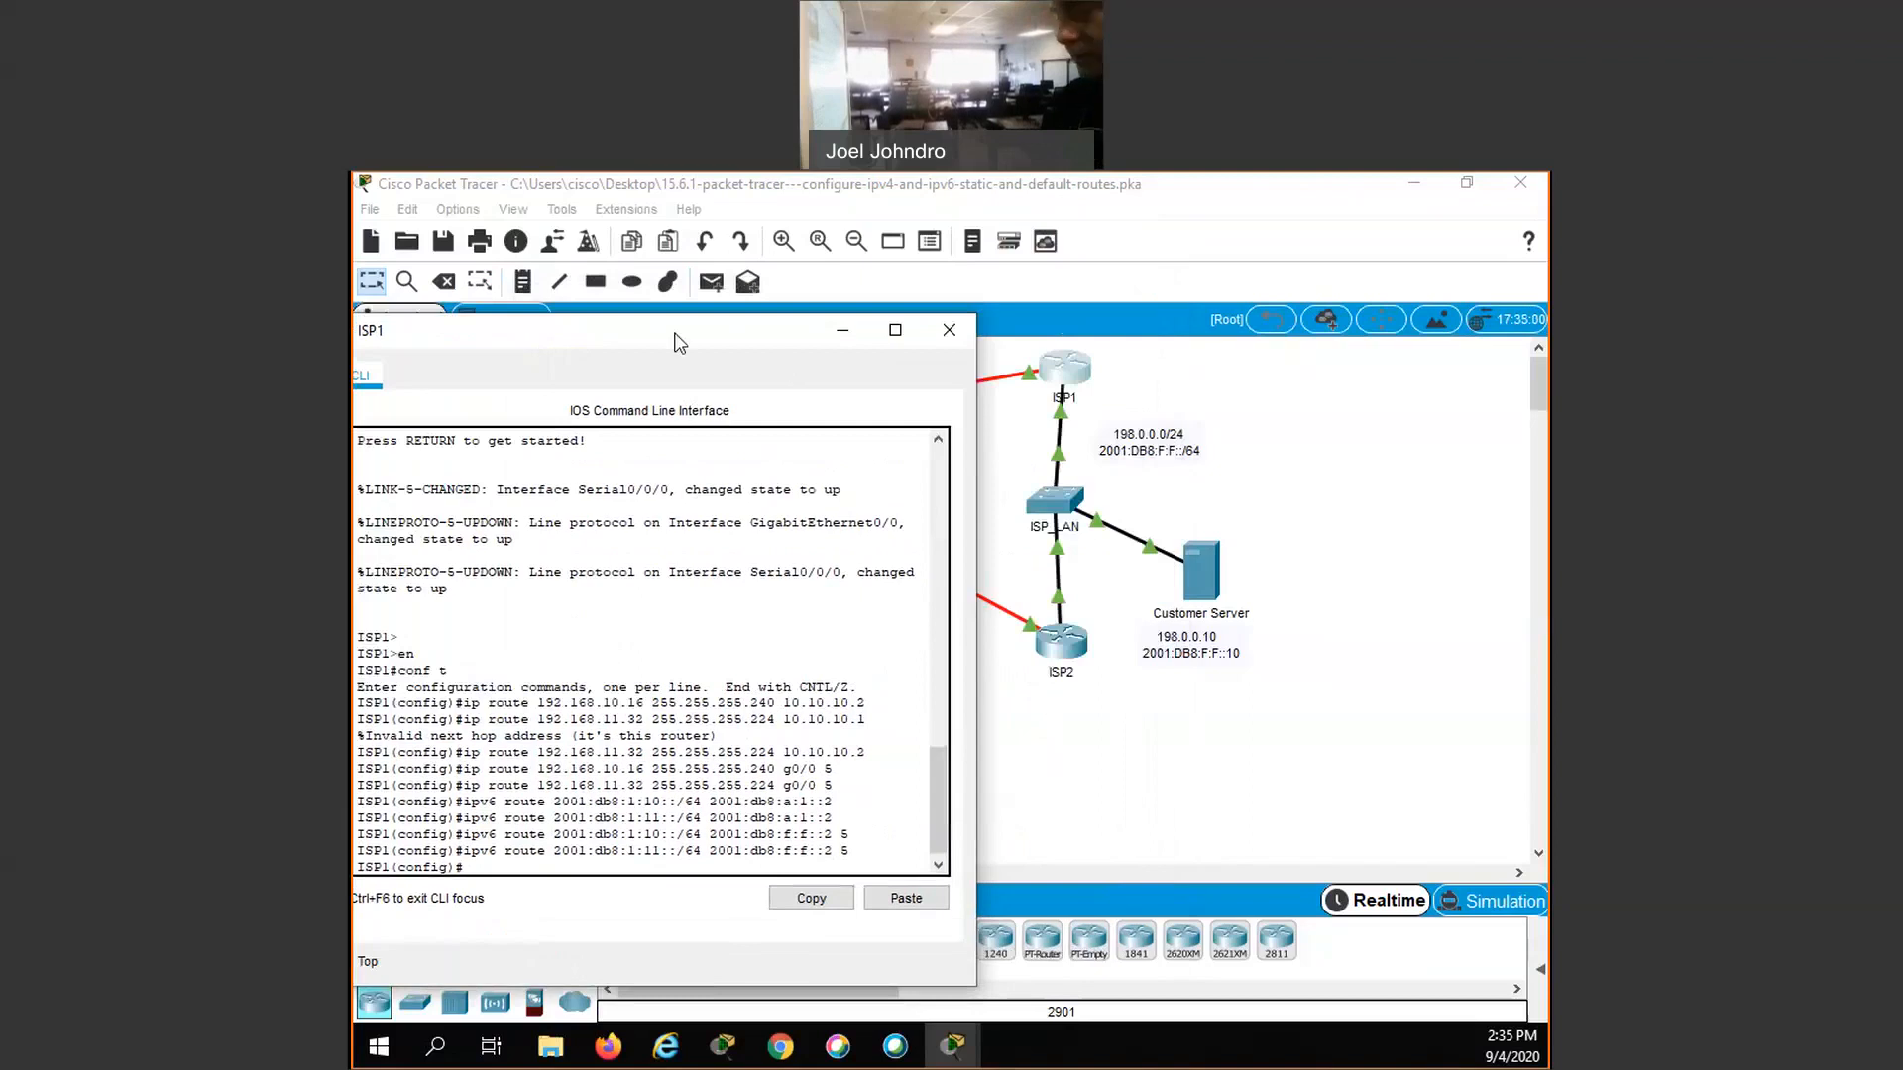
left_click_drag(675, 332, 680, 331)
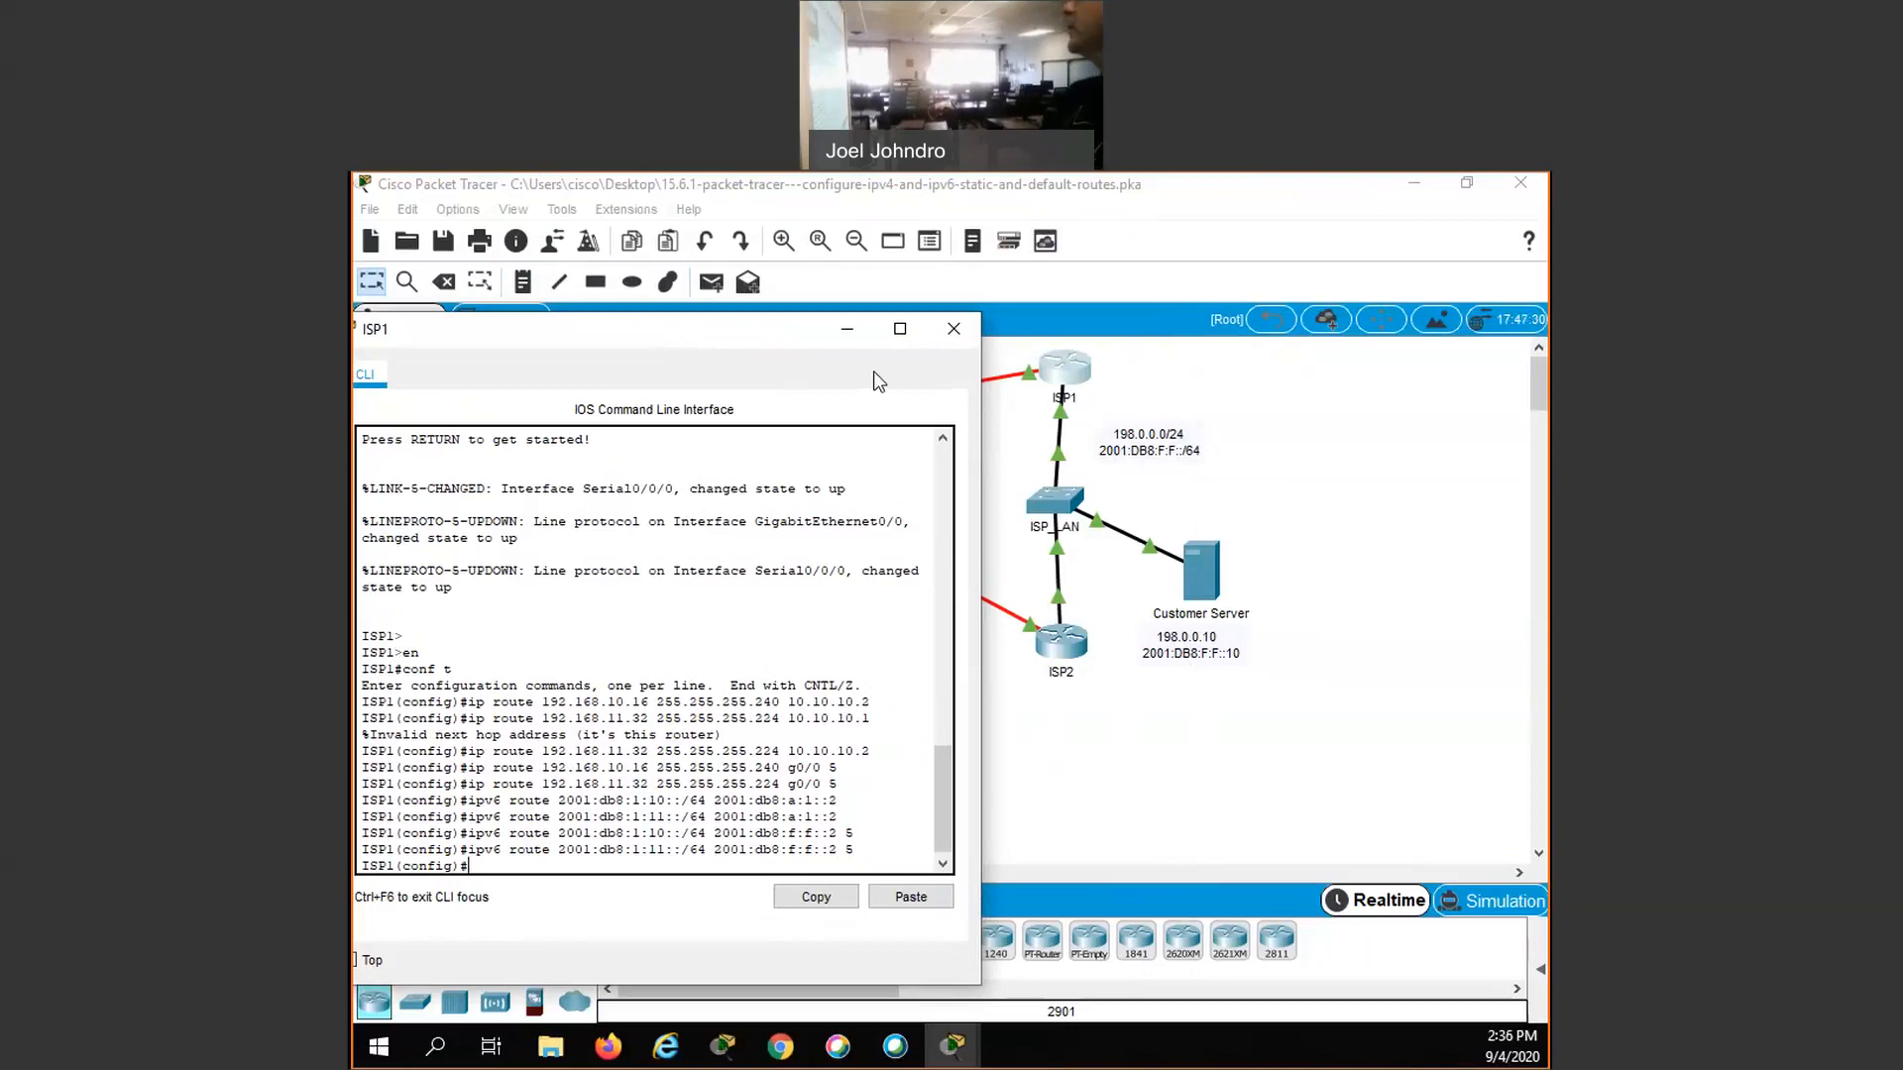
- Close the ISP1 console and open the command line of Edge_Router
left_click_drag(877, 328, 1091, 374)
left_click(1167, 373)
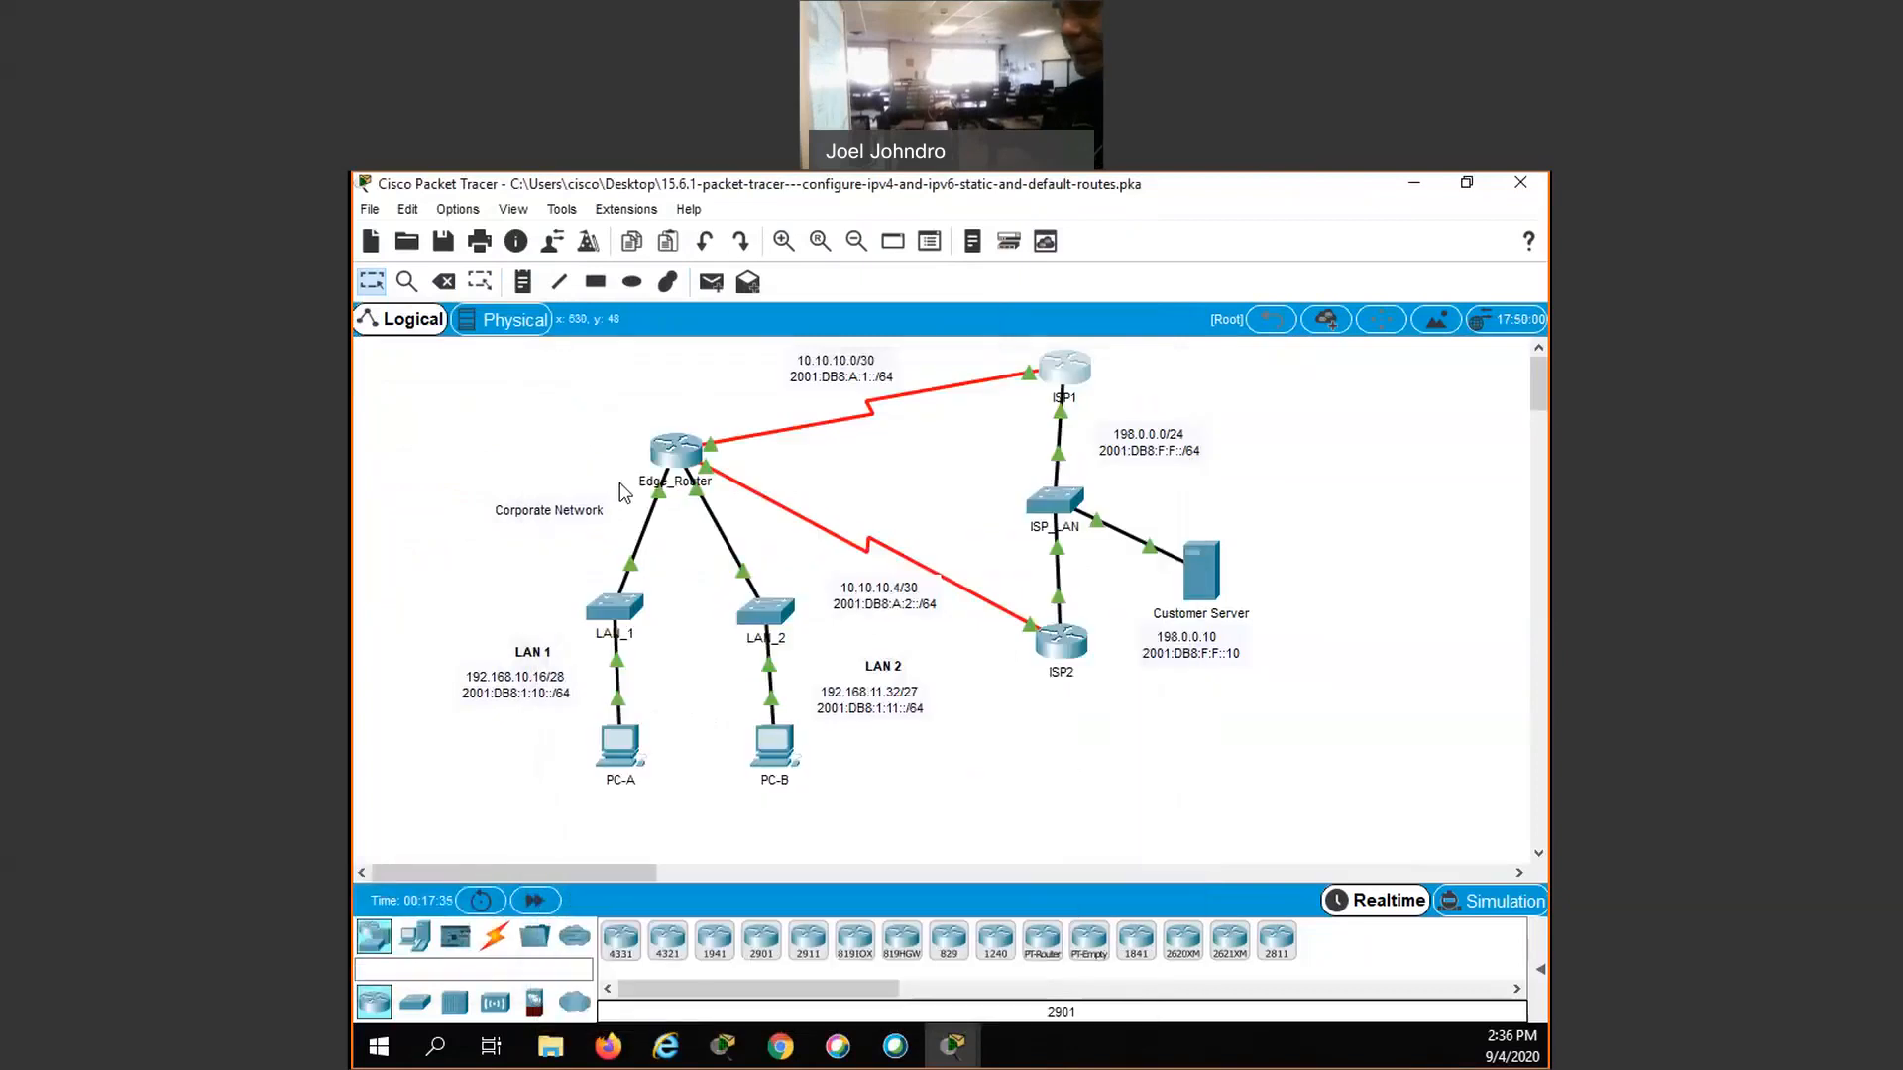
left_click(681, 461)
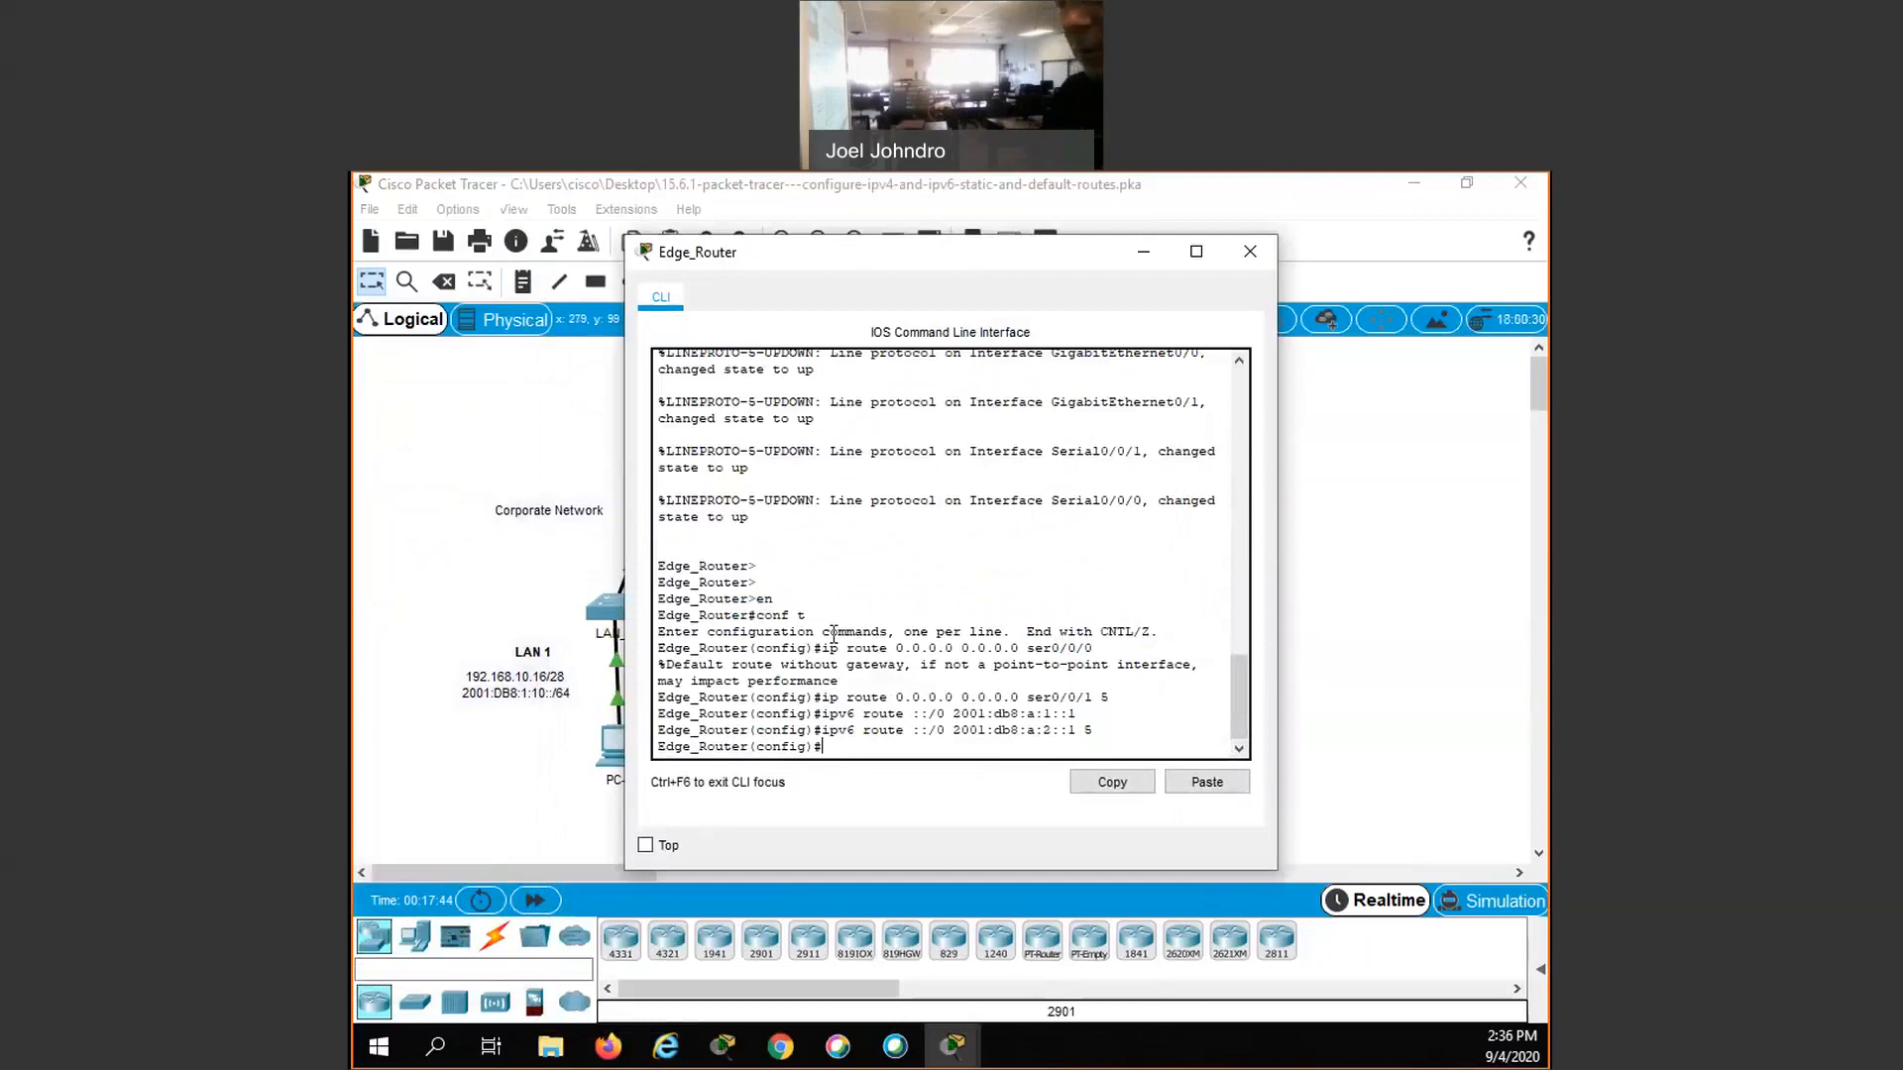
- Add an IPv4 static host route on Edge_Router to the Customer Server, 198.0.0.10 255.255.255.255, through ser0/0/0
type("ip")
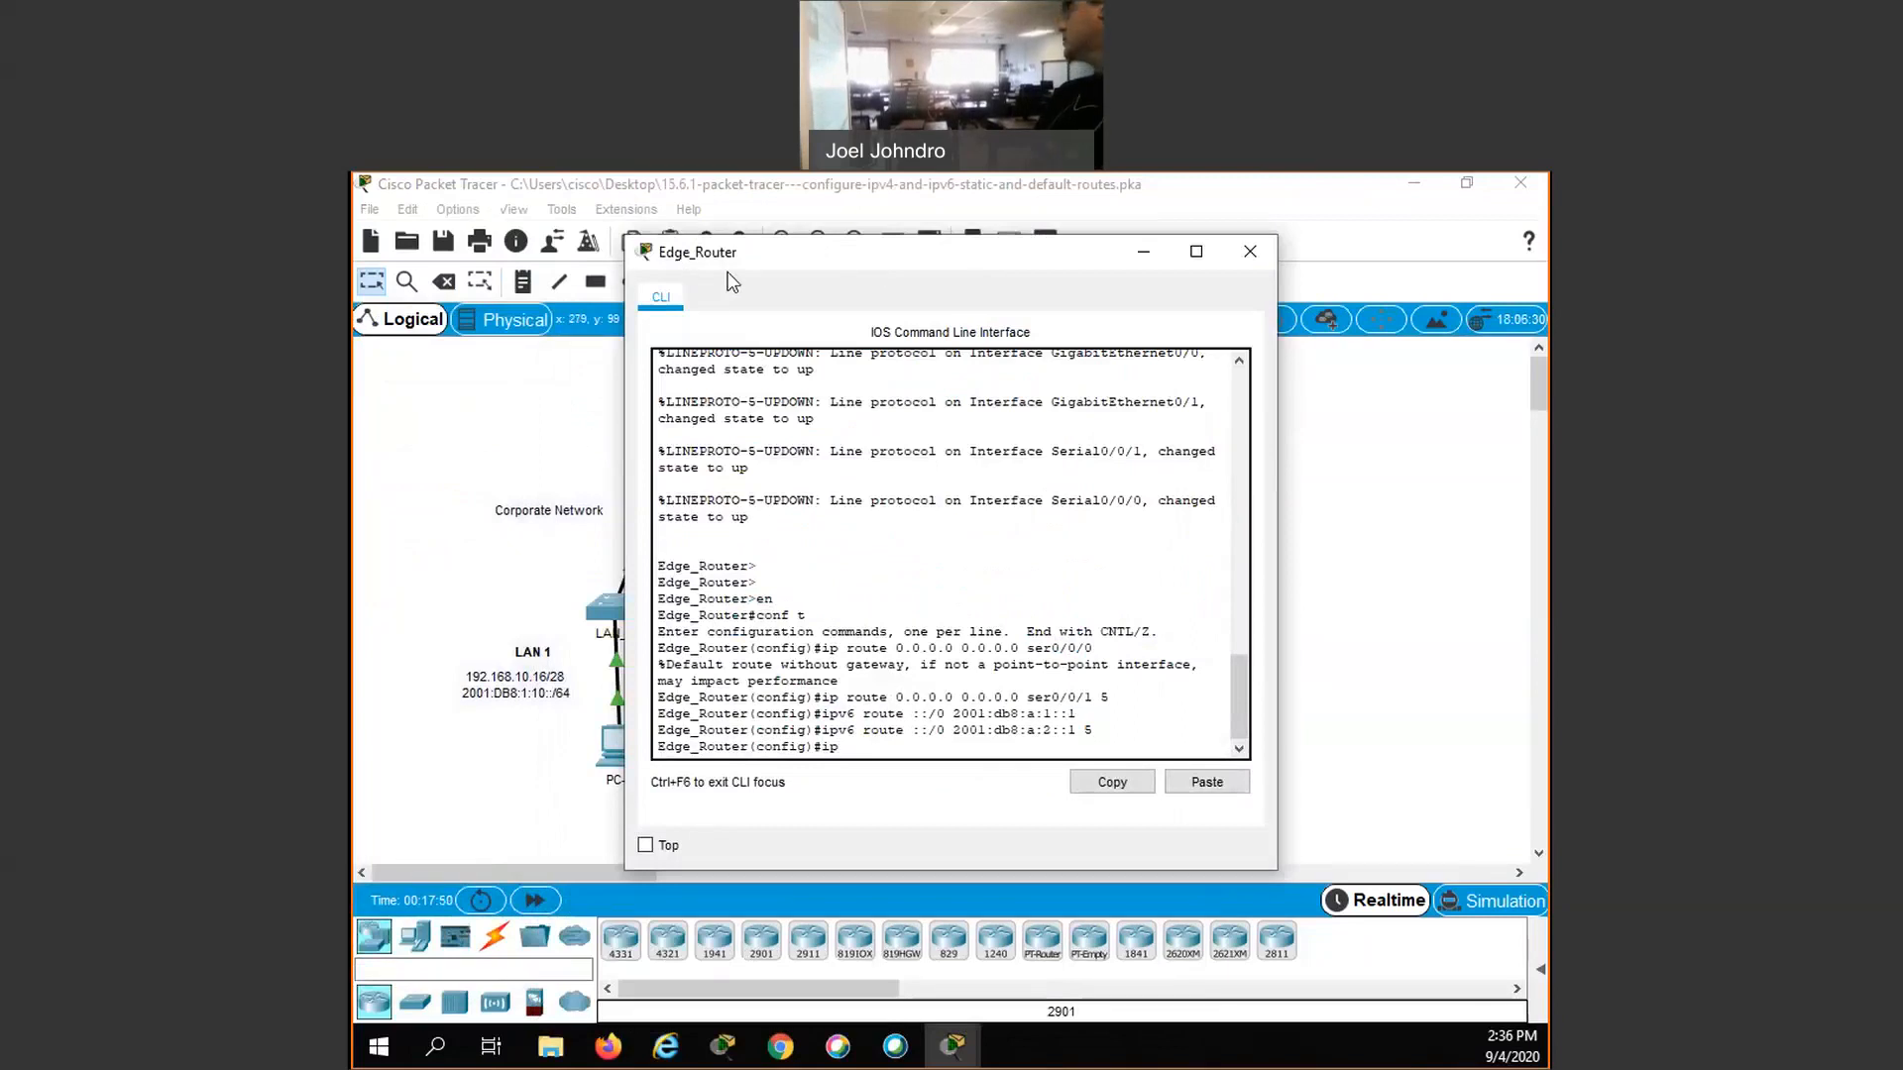
left_click_drag(875, 261, 778, 278)
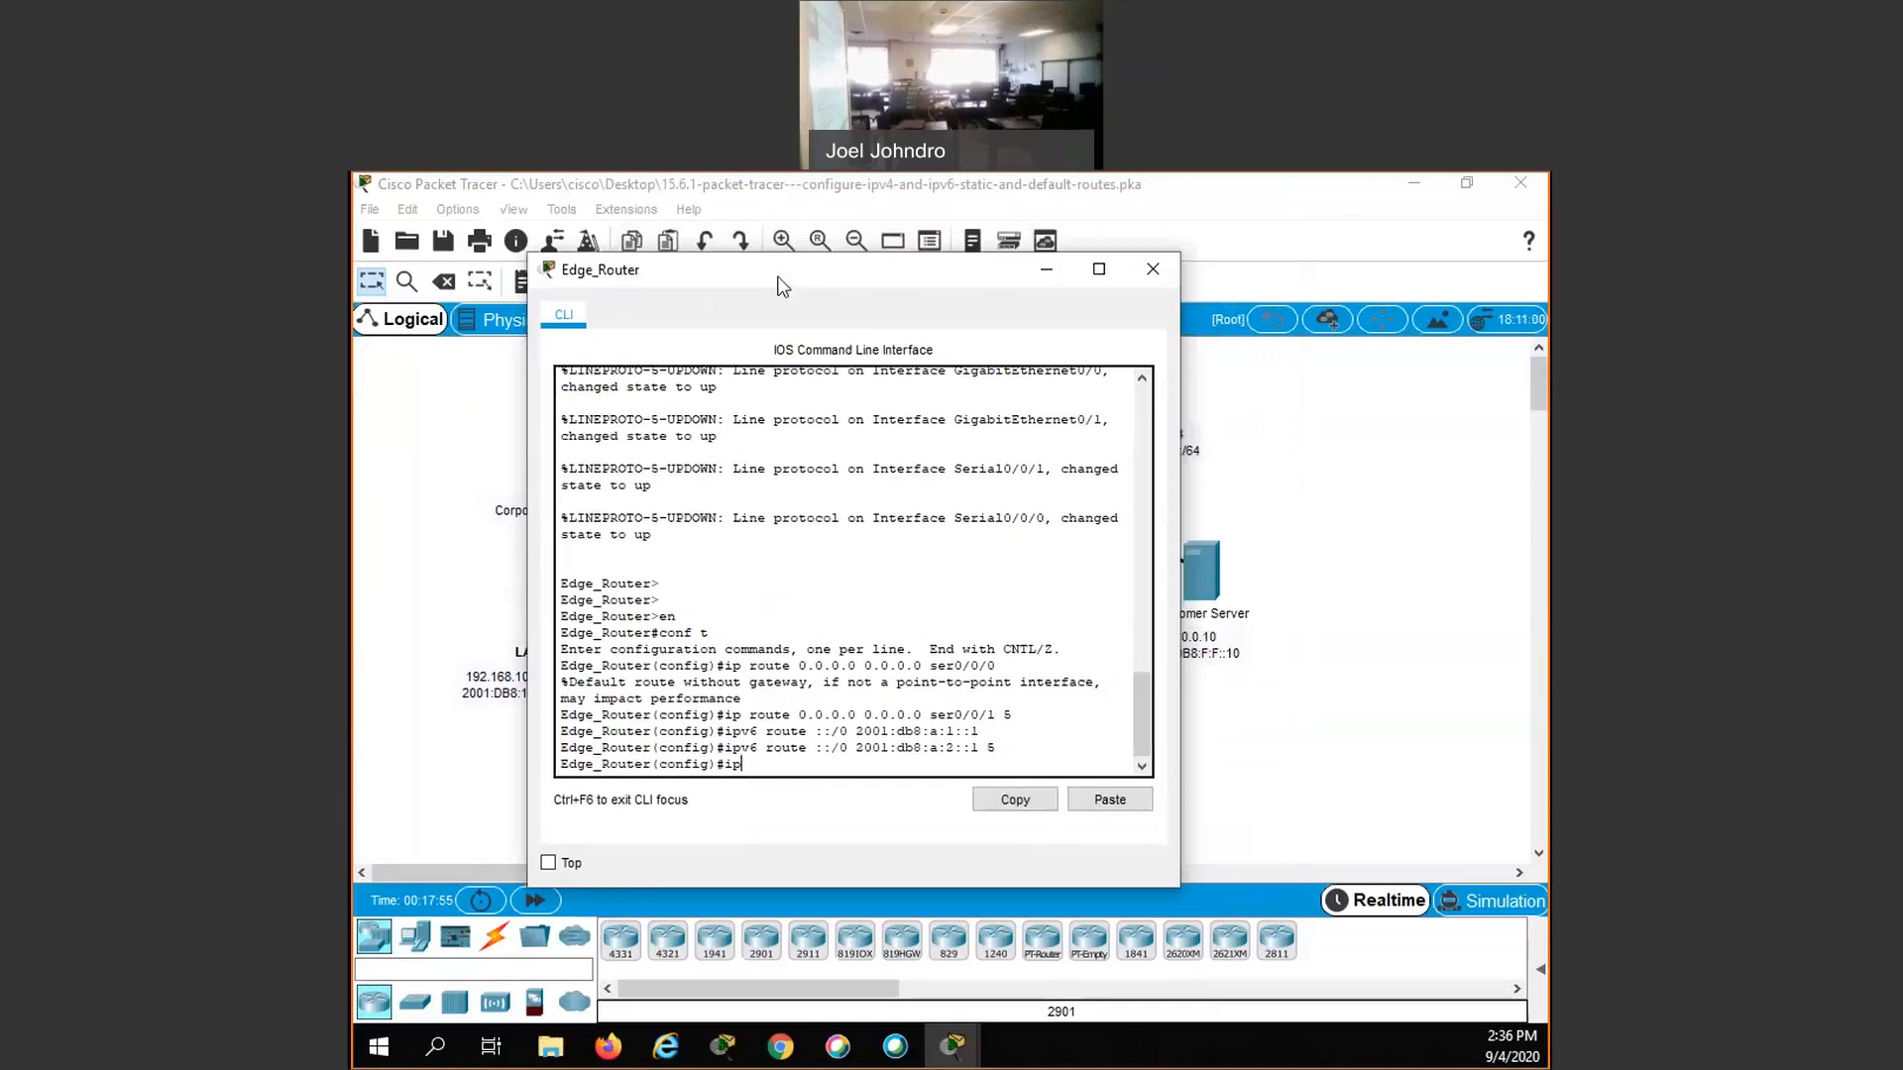
type("route 198.0.0.10")
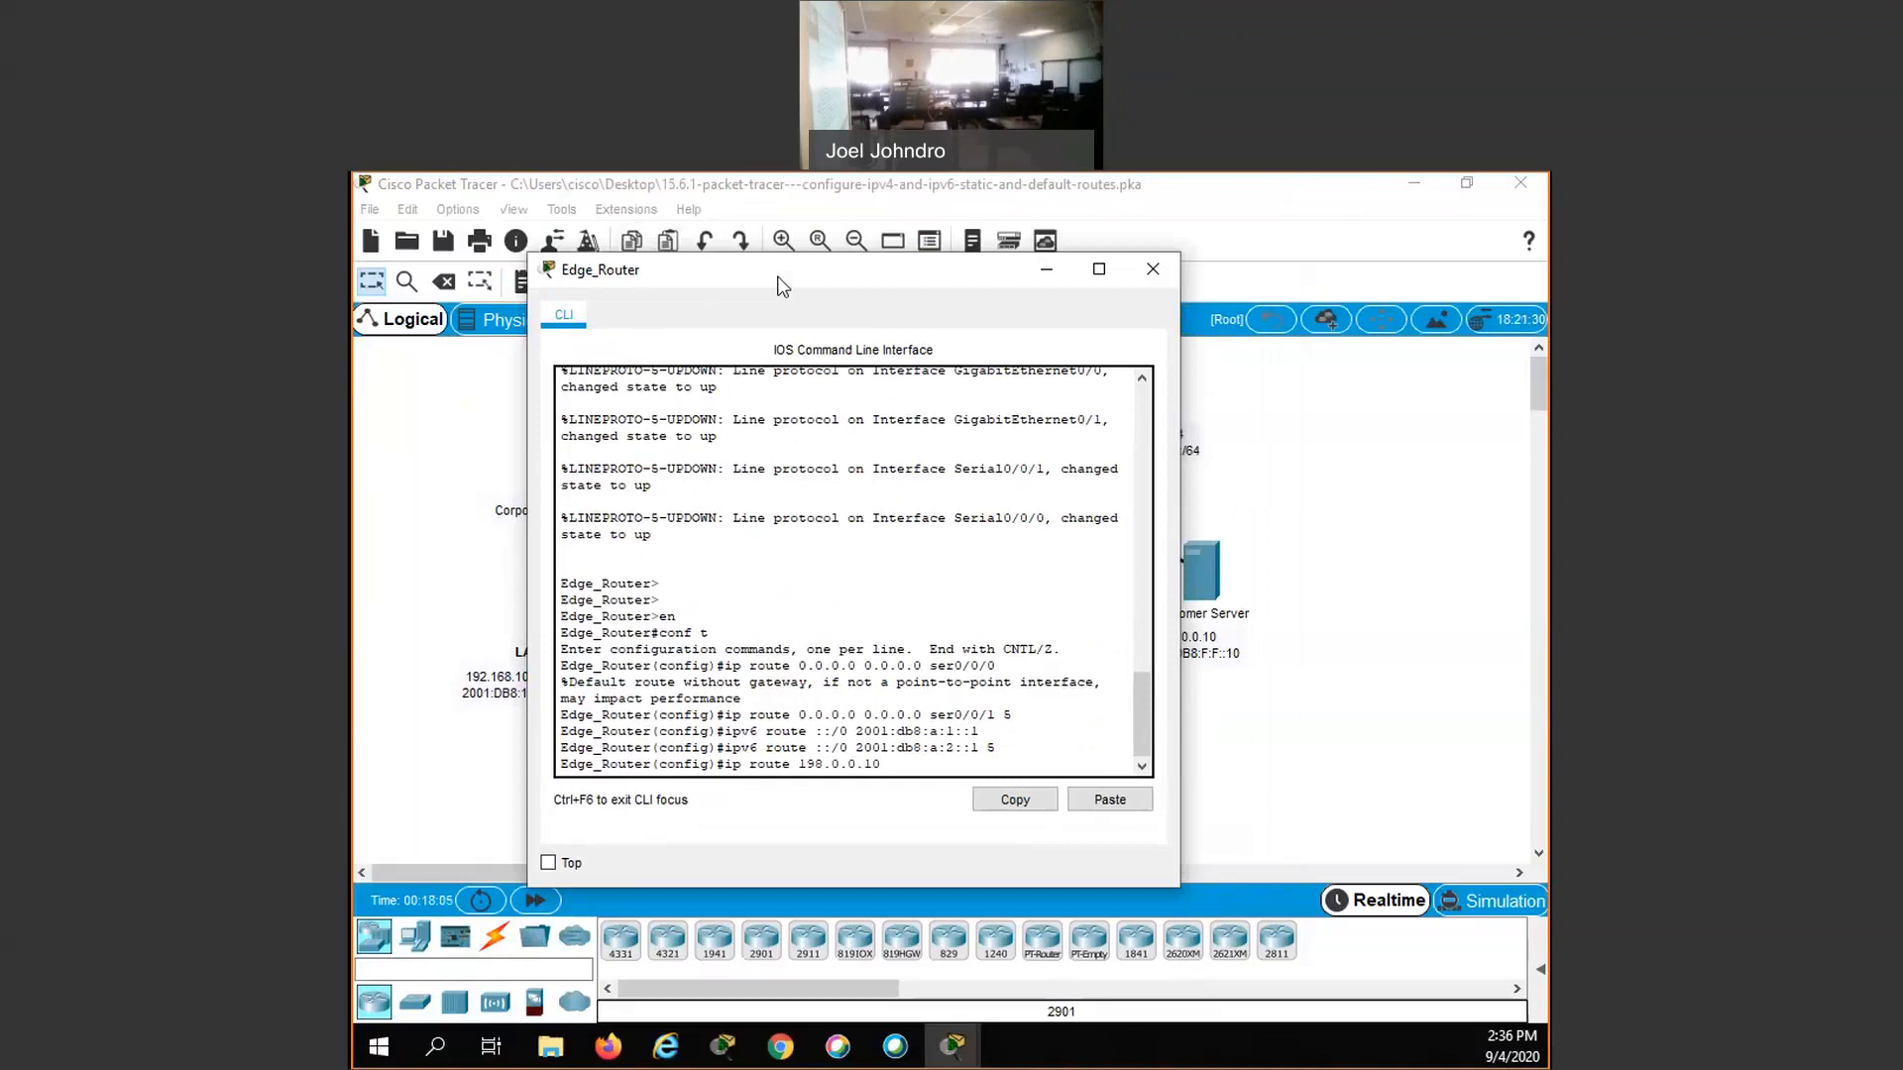
type("25")
type("5.255.")
type("2555")
type(".")
type("255")
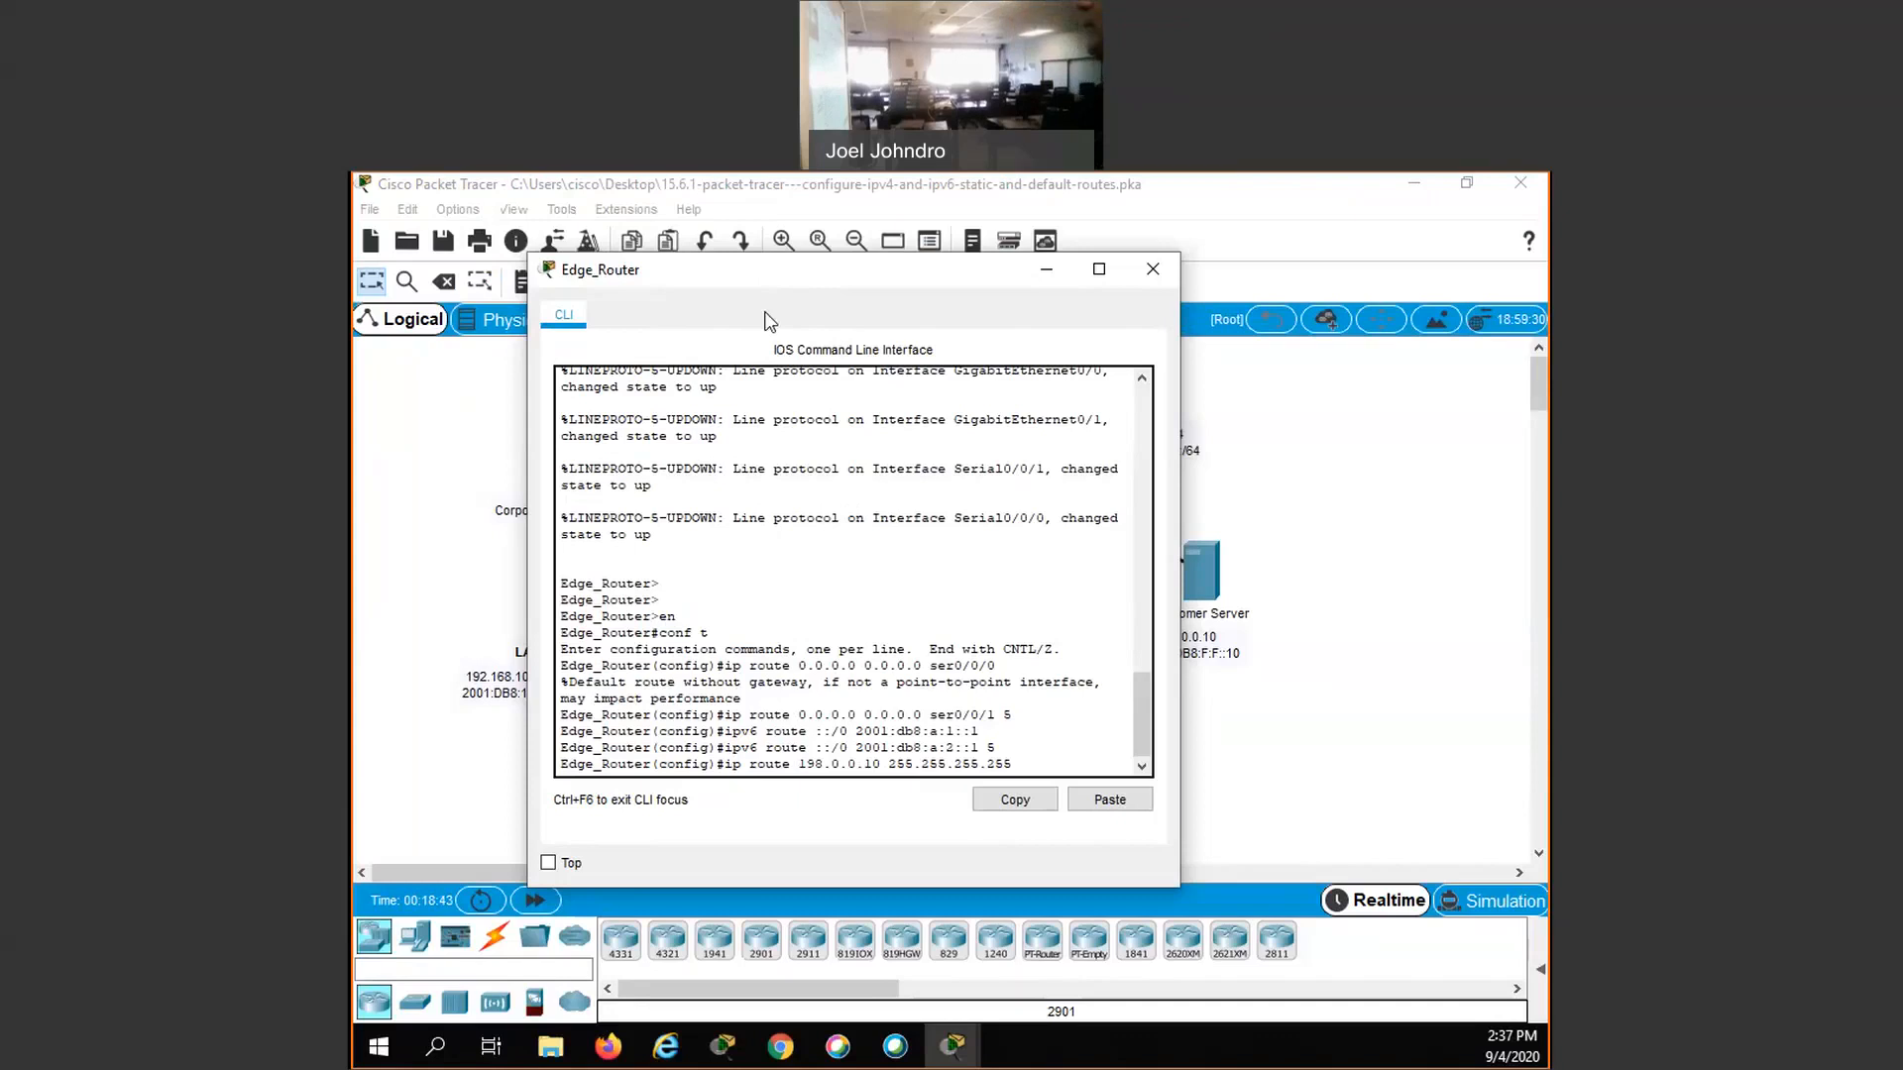
left_click_drag(765, 277, 757, 310)
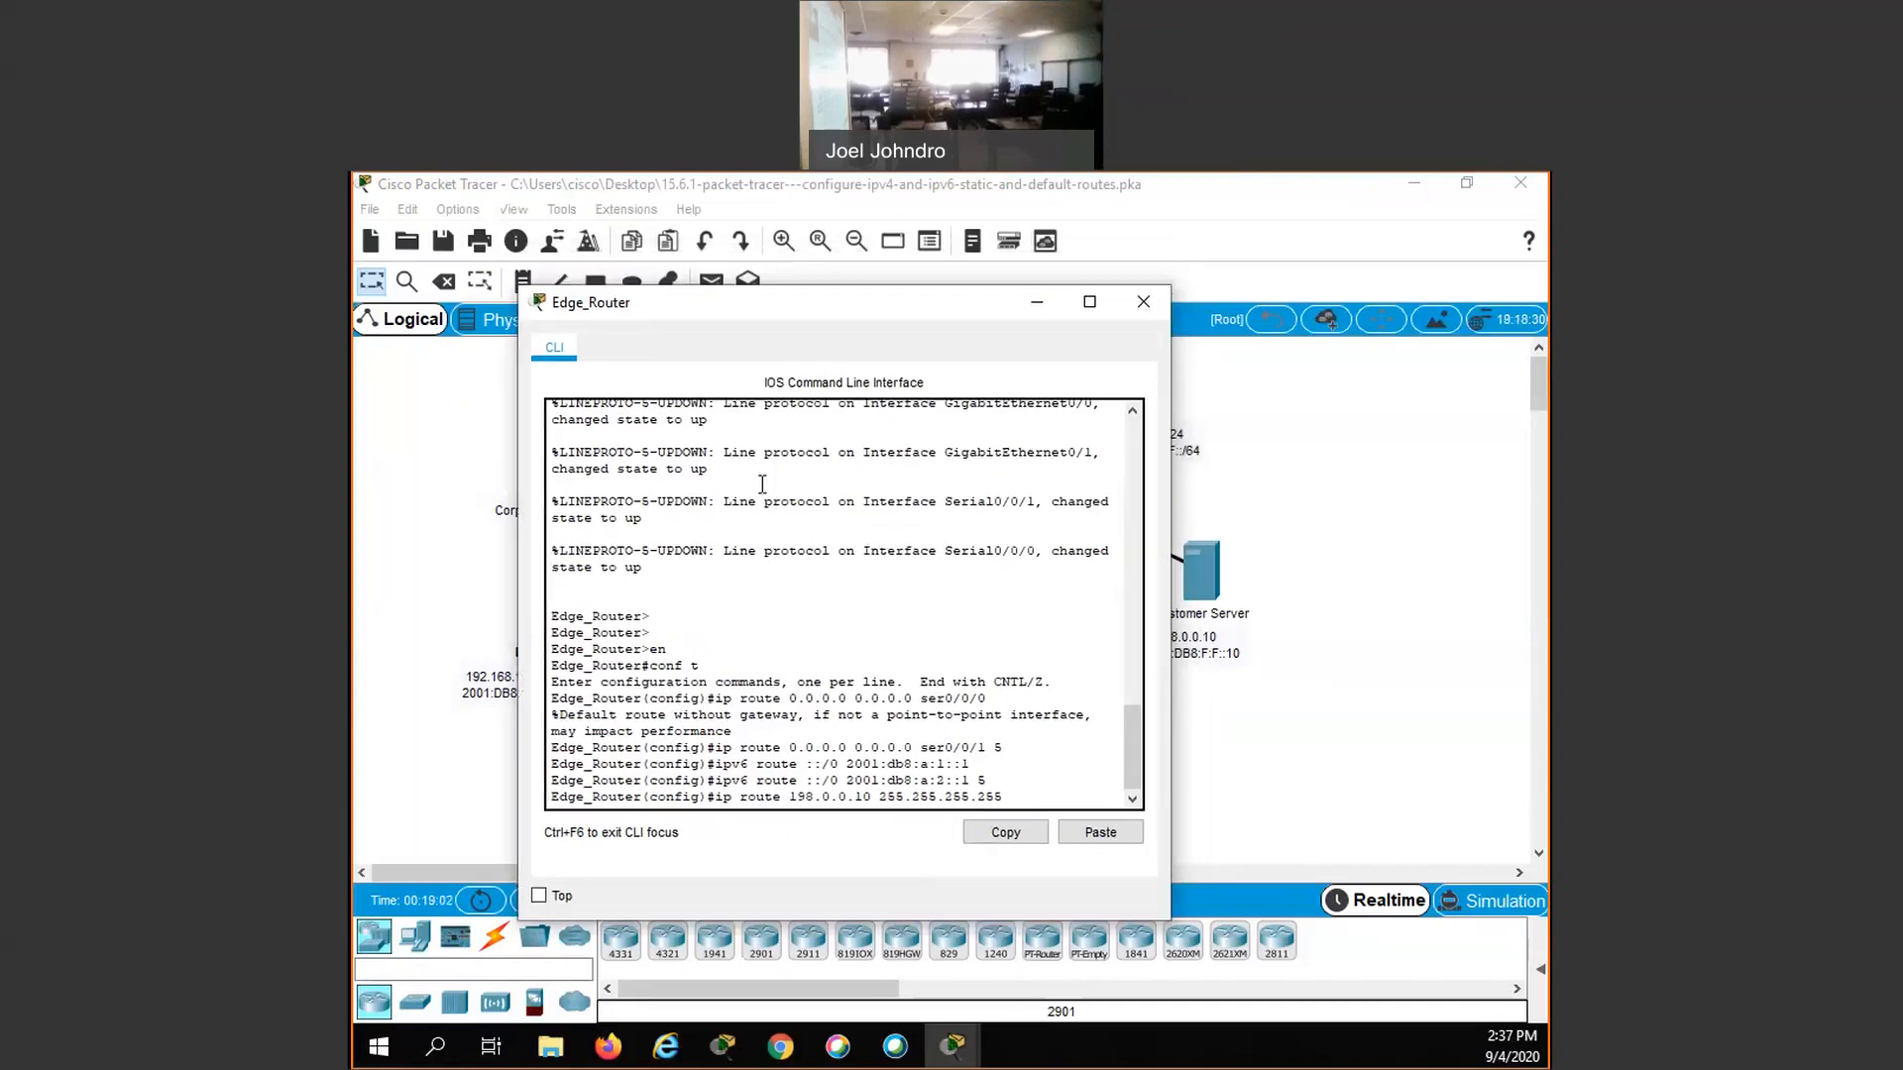
type("ser0/0/0")
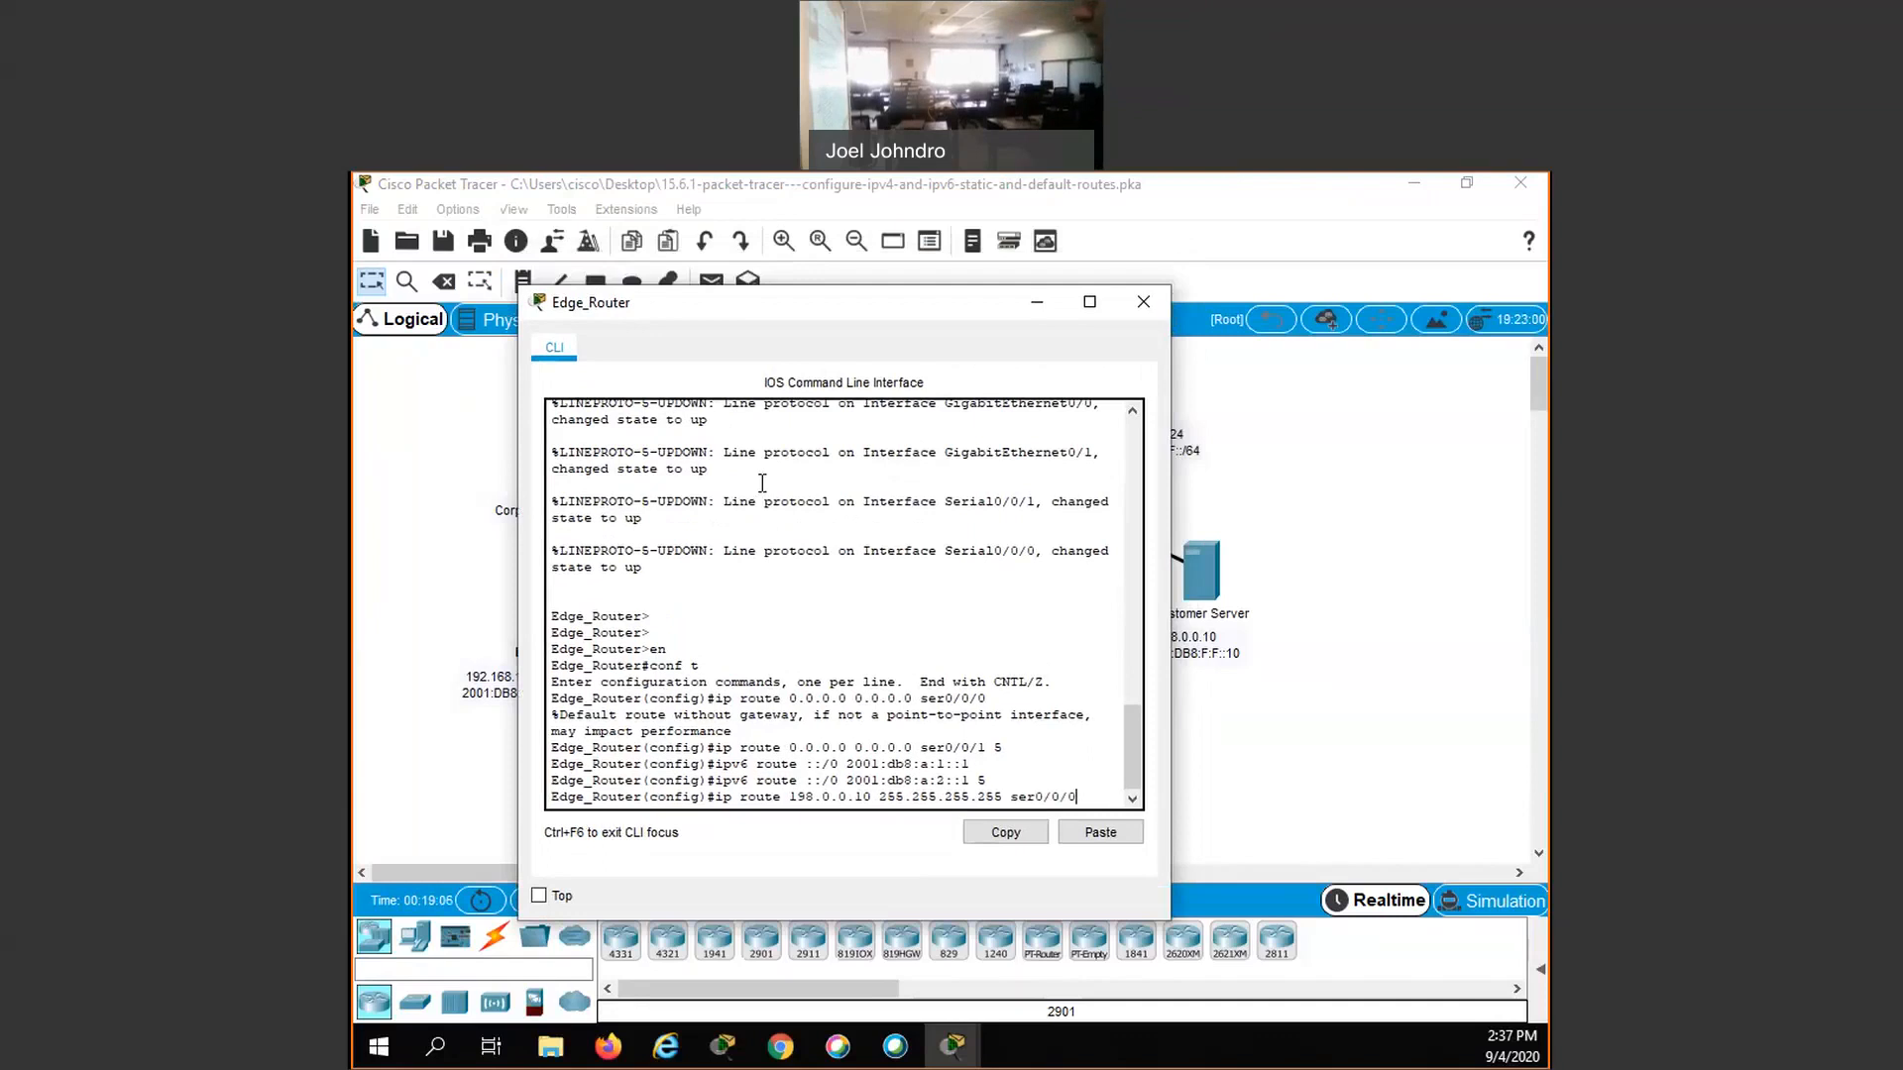
key("Return")
- Add a floating IPv4 host route on Edge_Router to 198.0.0.10 255.255.255.255 through ser0/0/1 with administrative distance 5
key("Up")
key("Down")
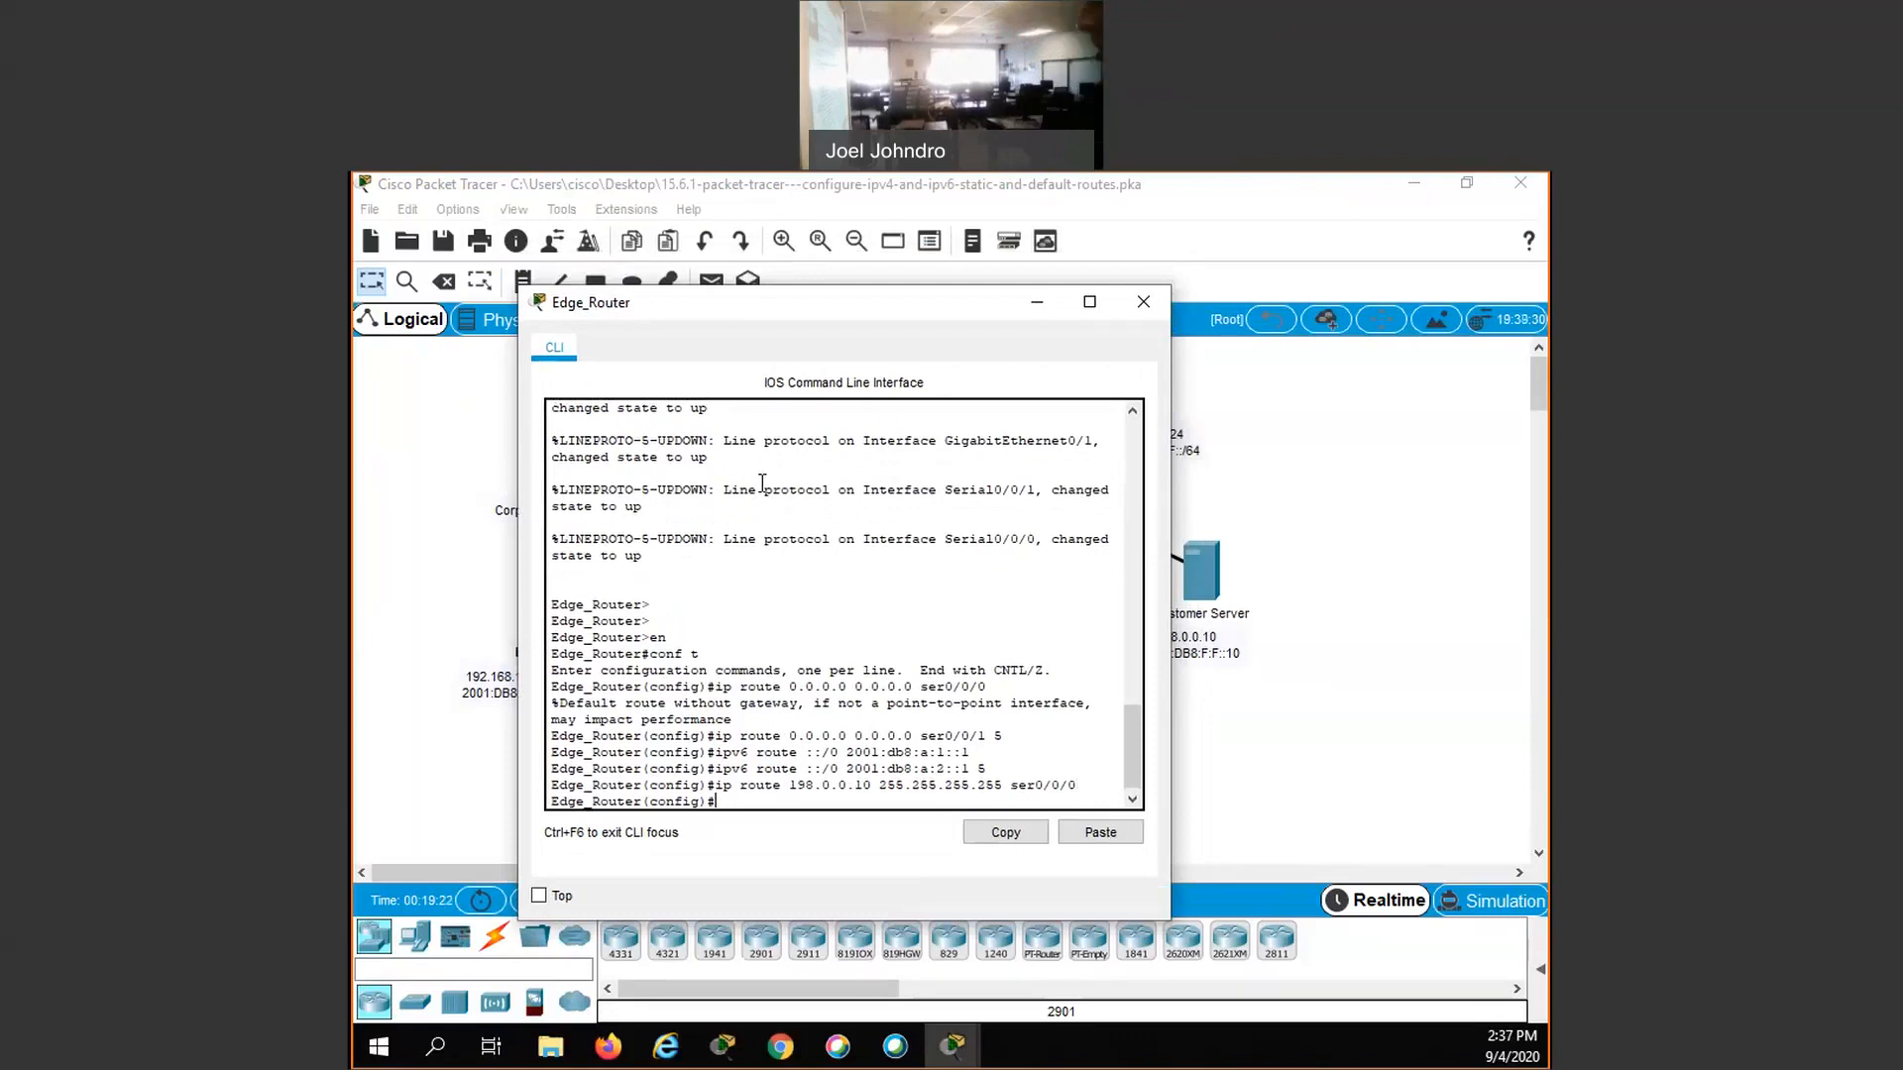
key("Up")
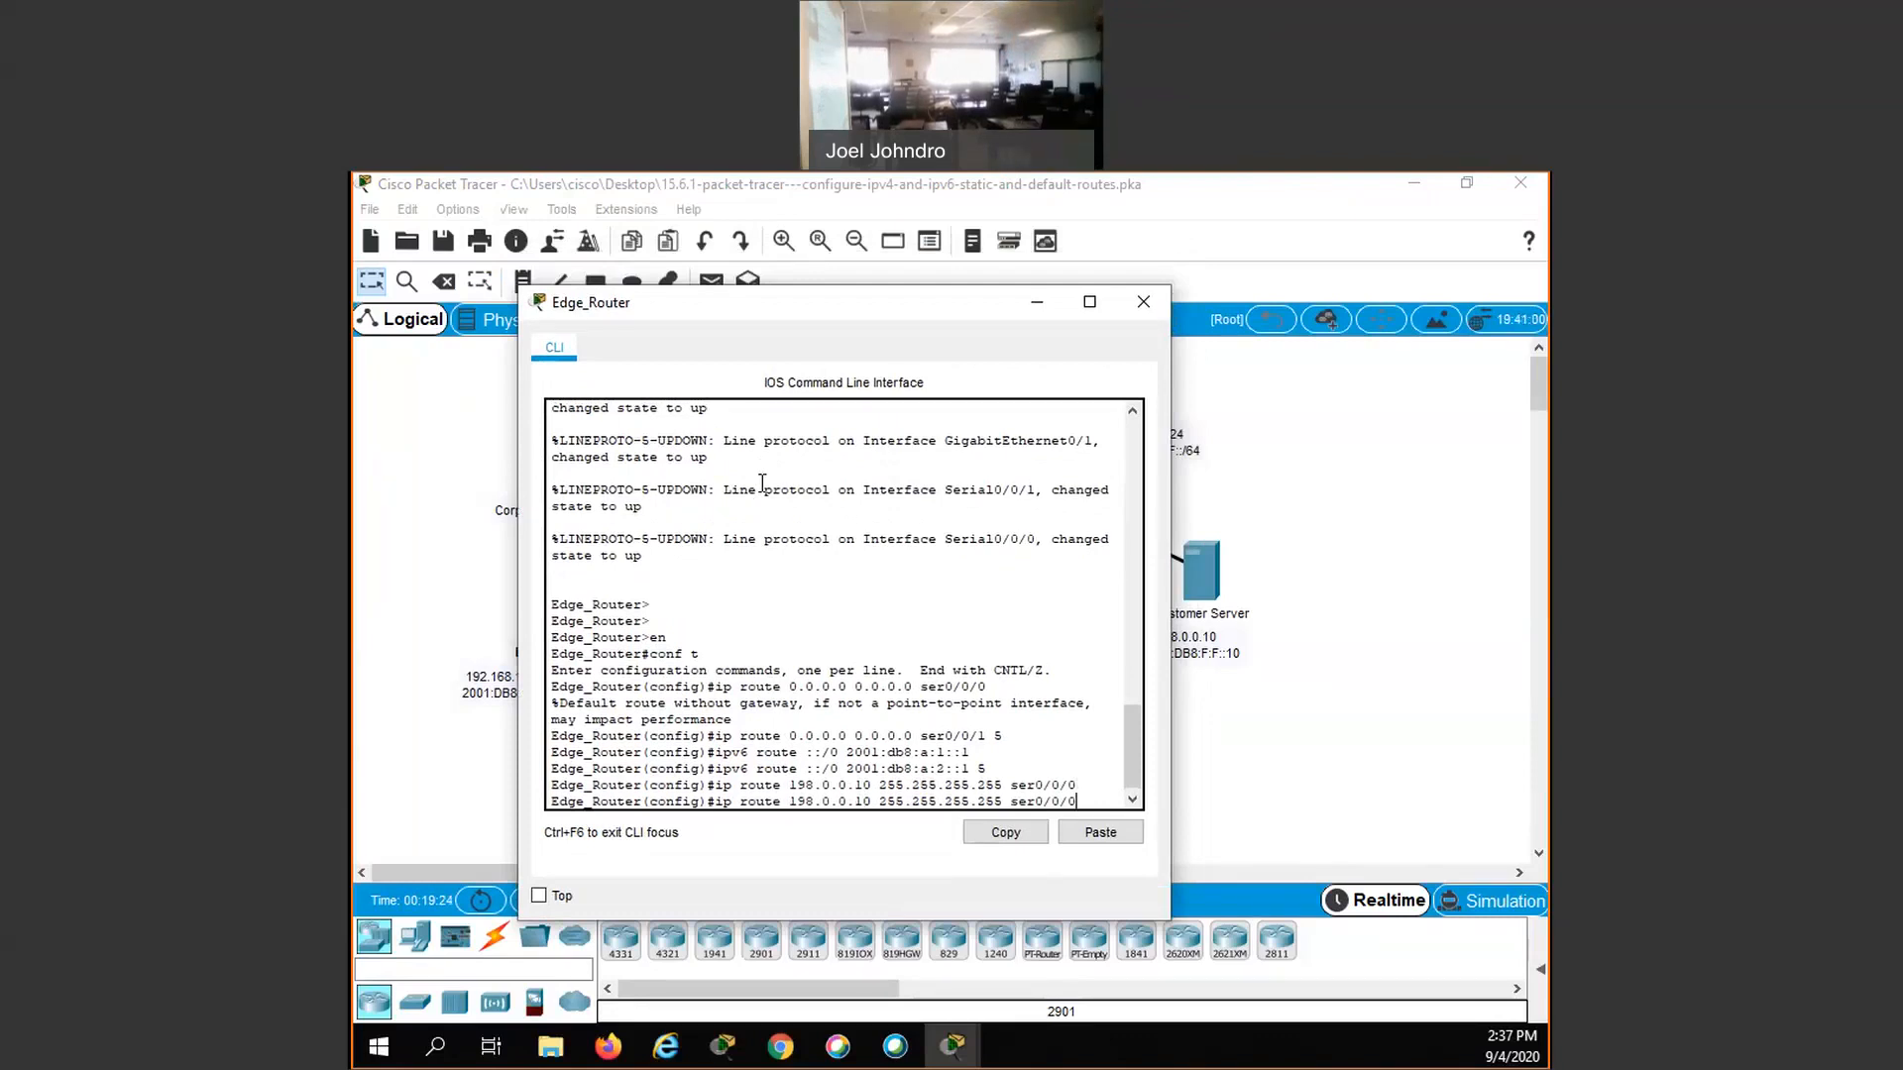
key("BackSpace")
type("1 5")
key("Return")
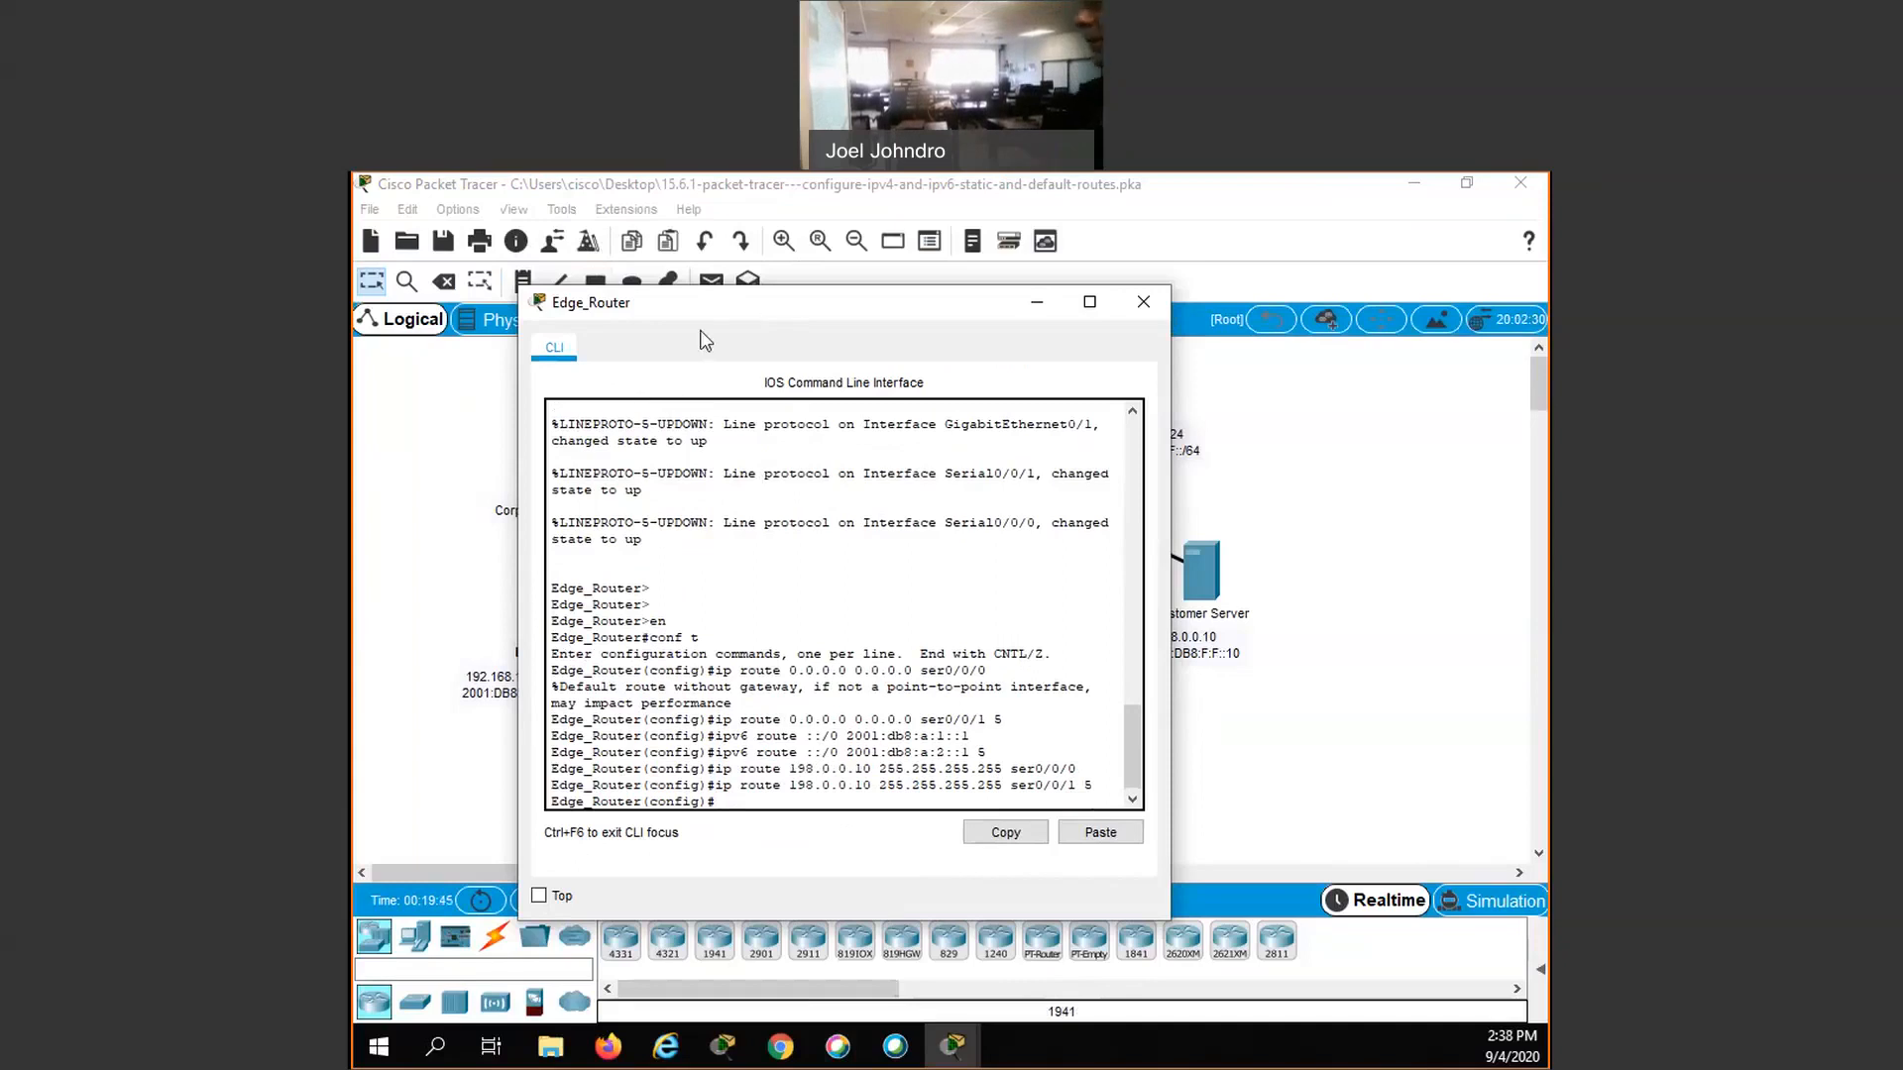
- Add an IPv6 static host route on Edge_Router to the Customer Server, 2001:db8:f:f::10/128, with next hop 2001:db8:a:1::1
left_click_drag(702, 303, 623, 322)
type("ipv")
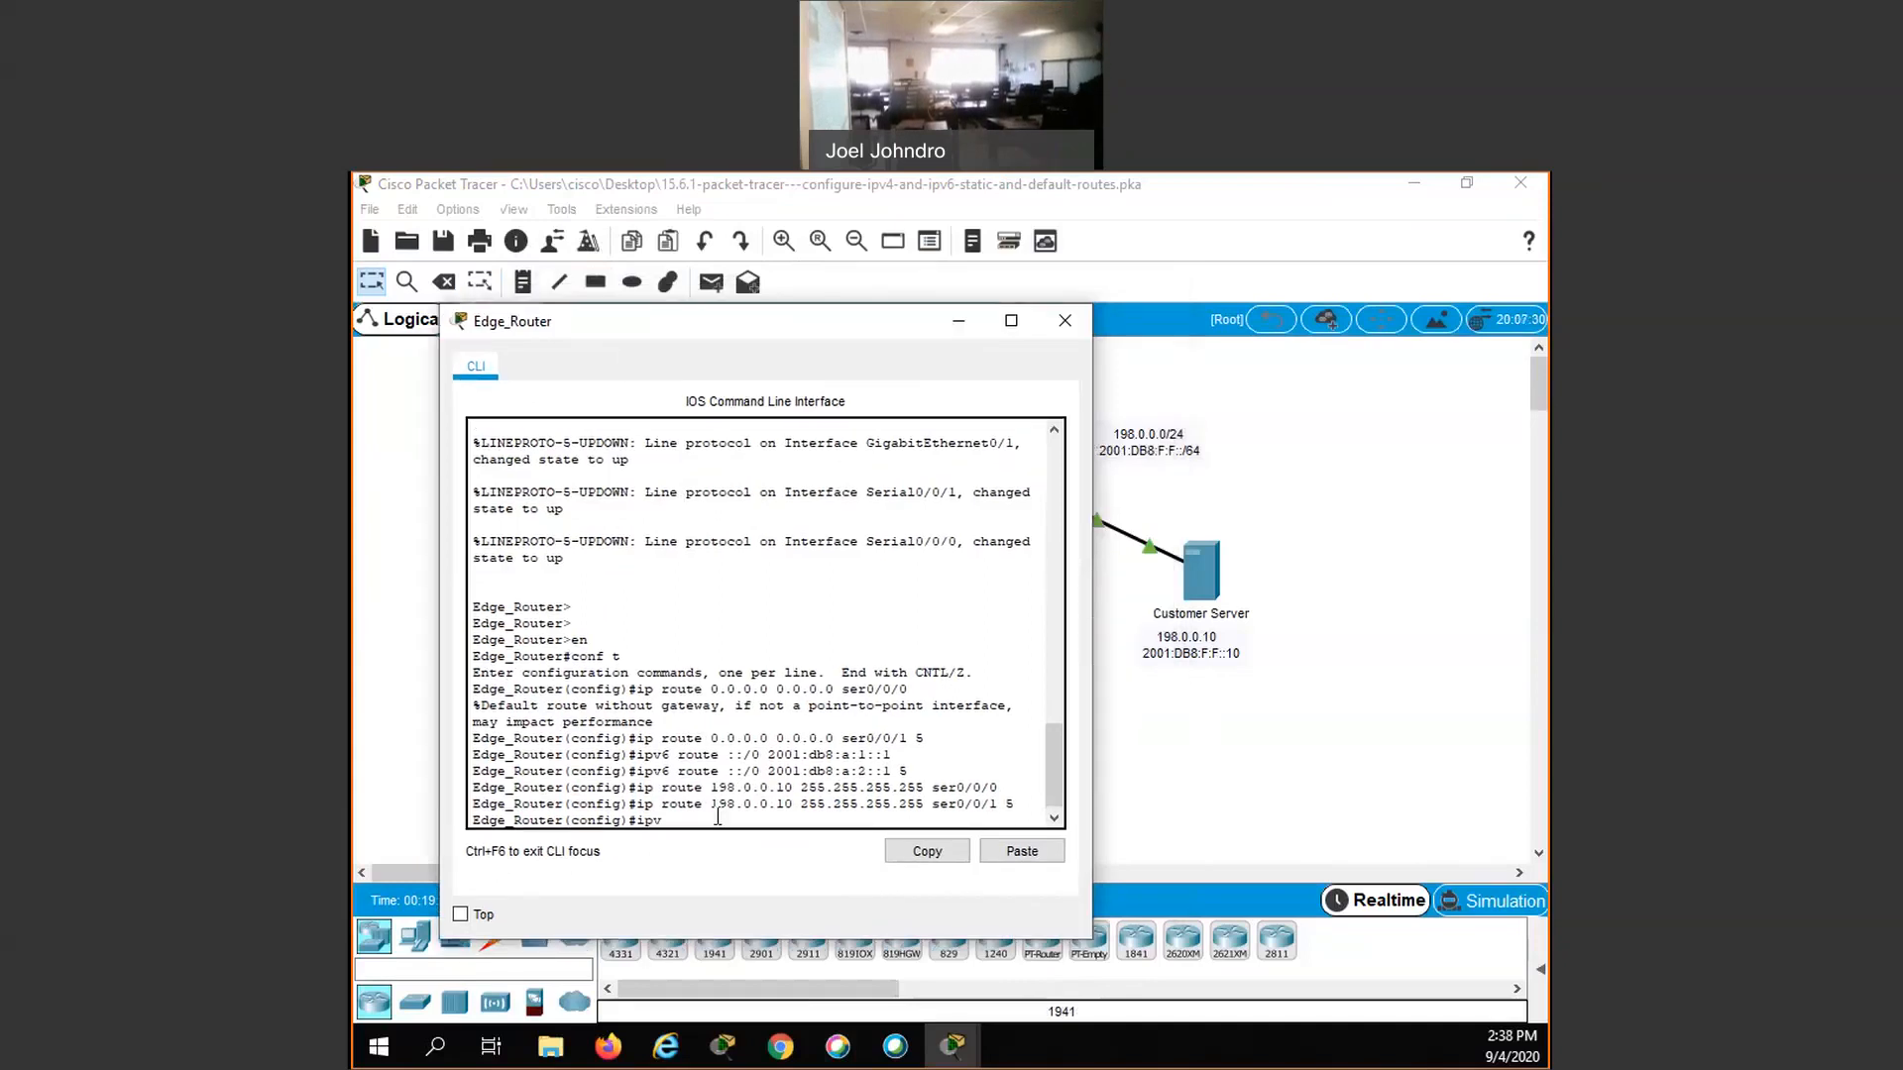
type("6 route")
type("2001")
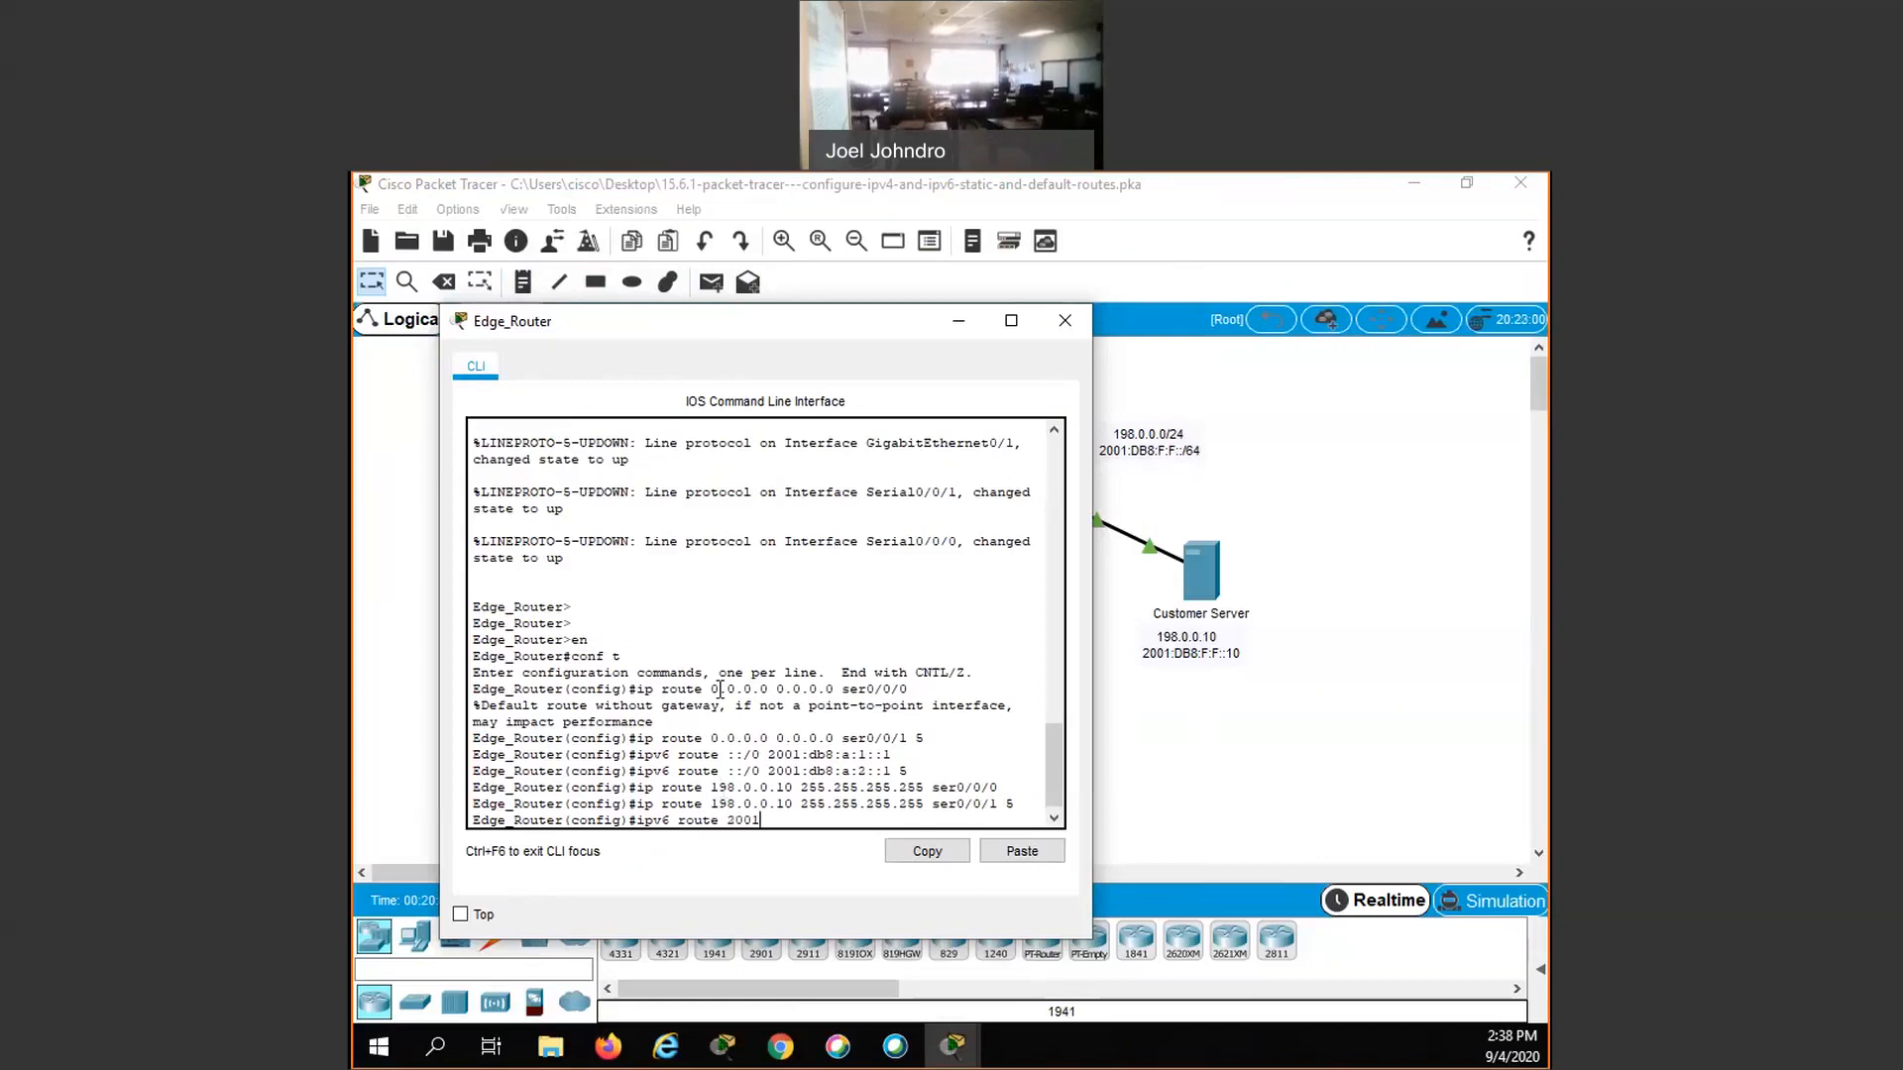
type(":db8:f:f::10")
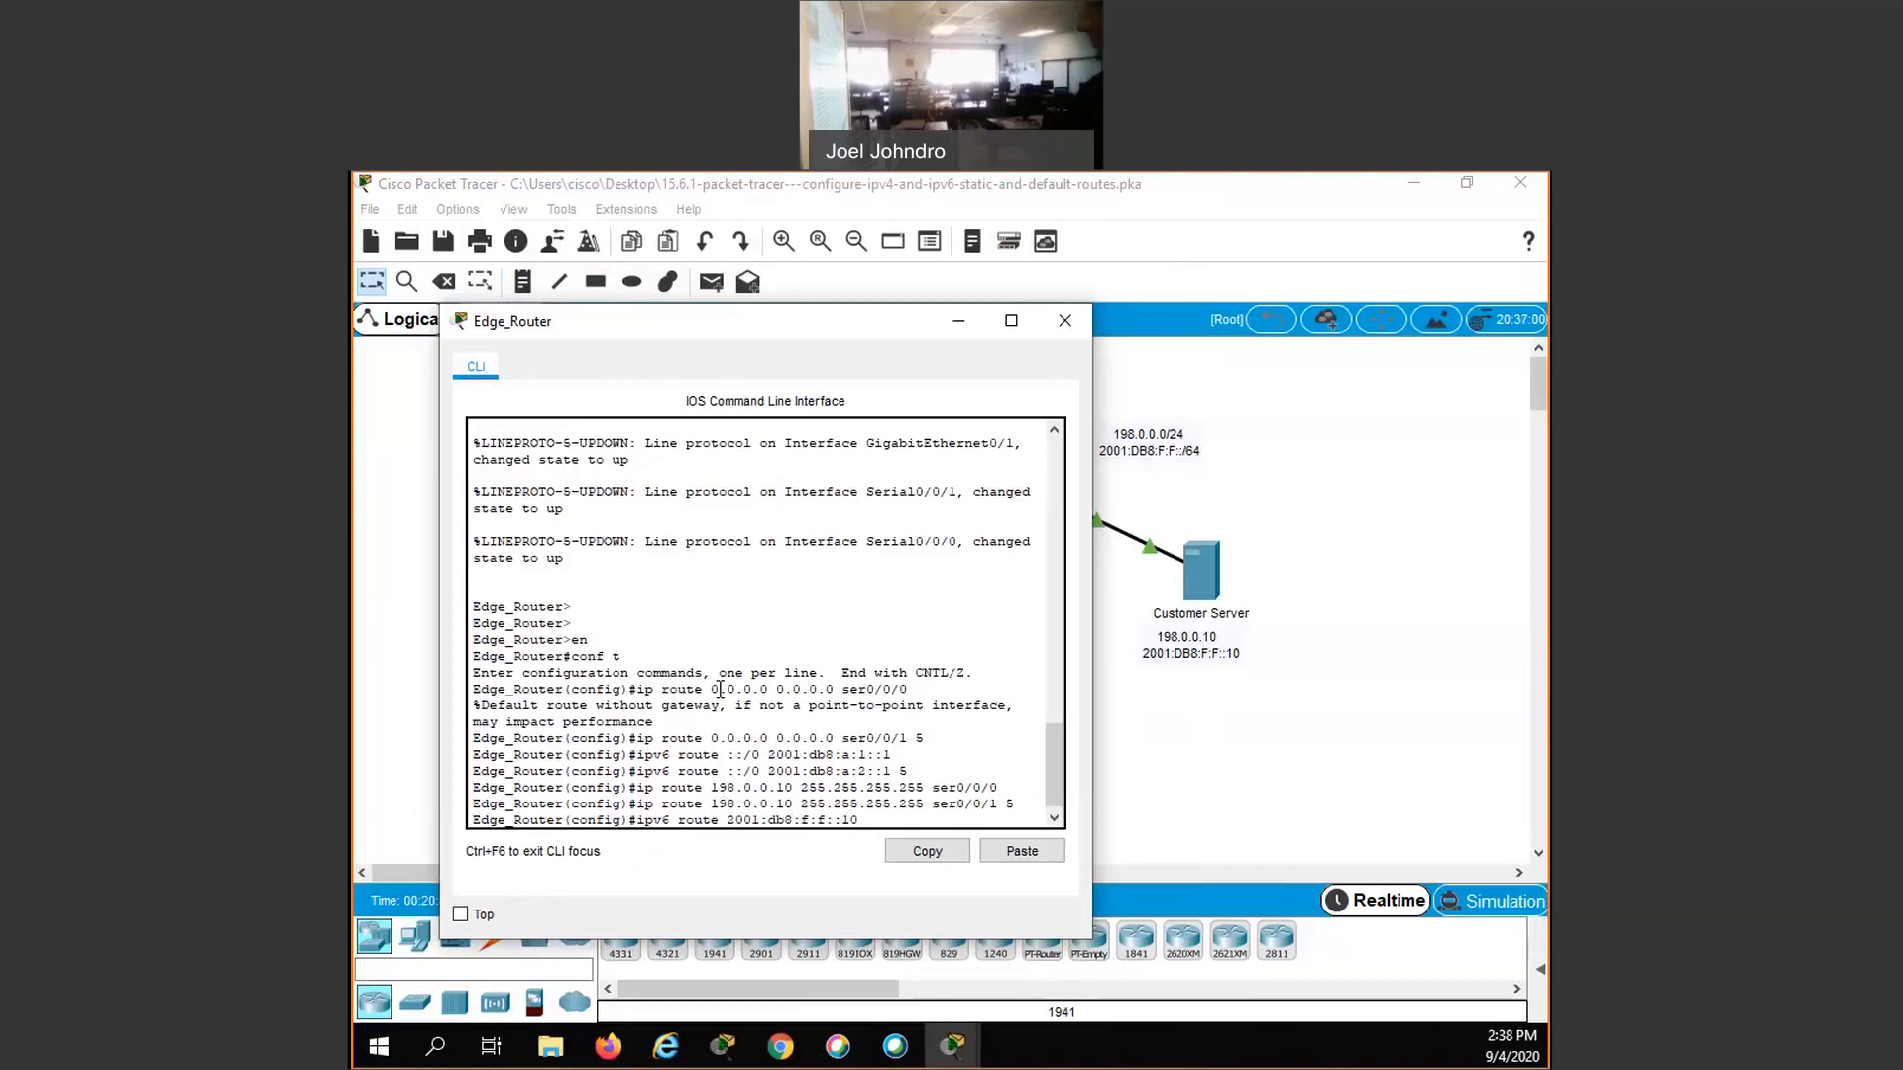
type("/128")
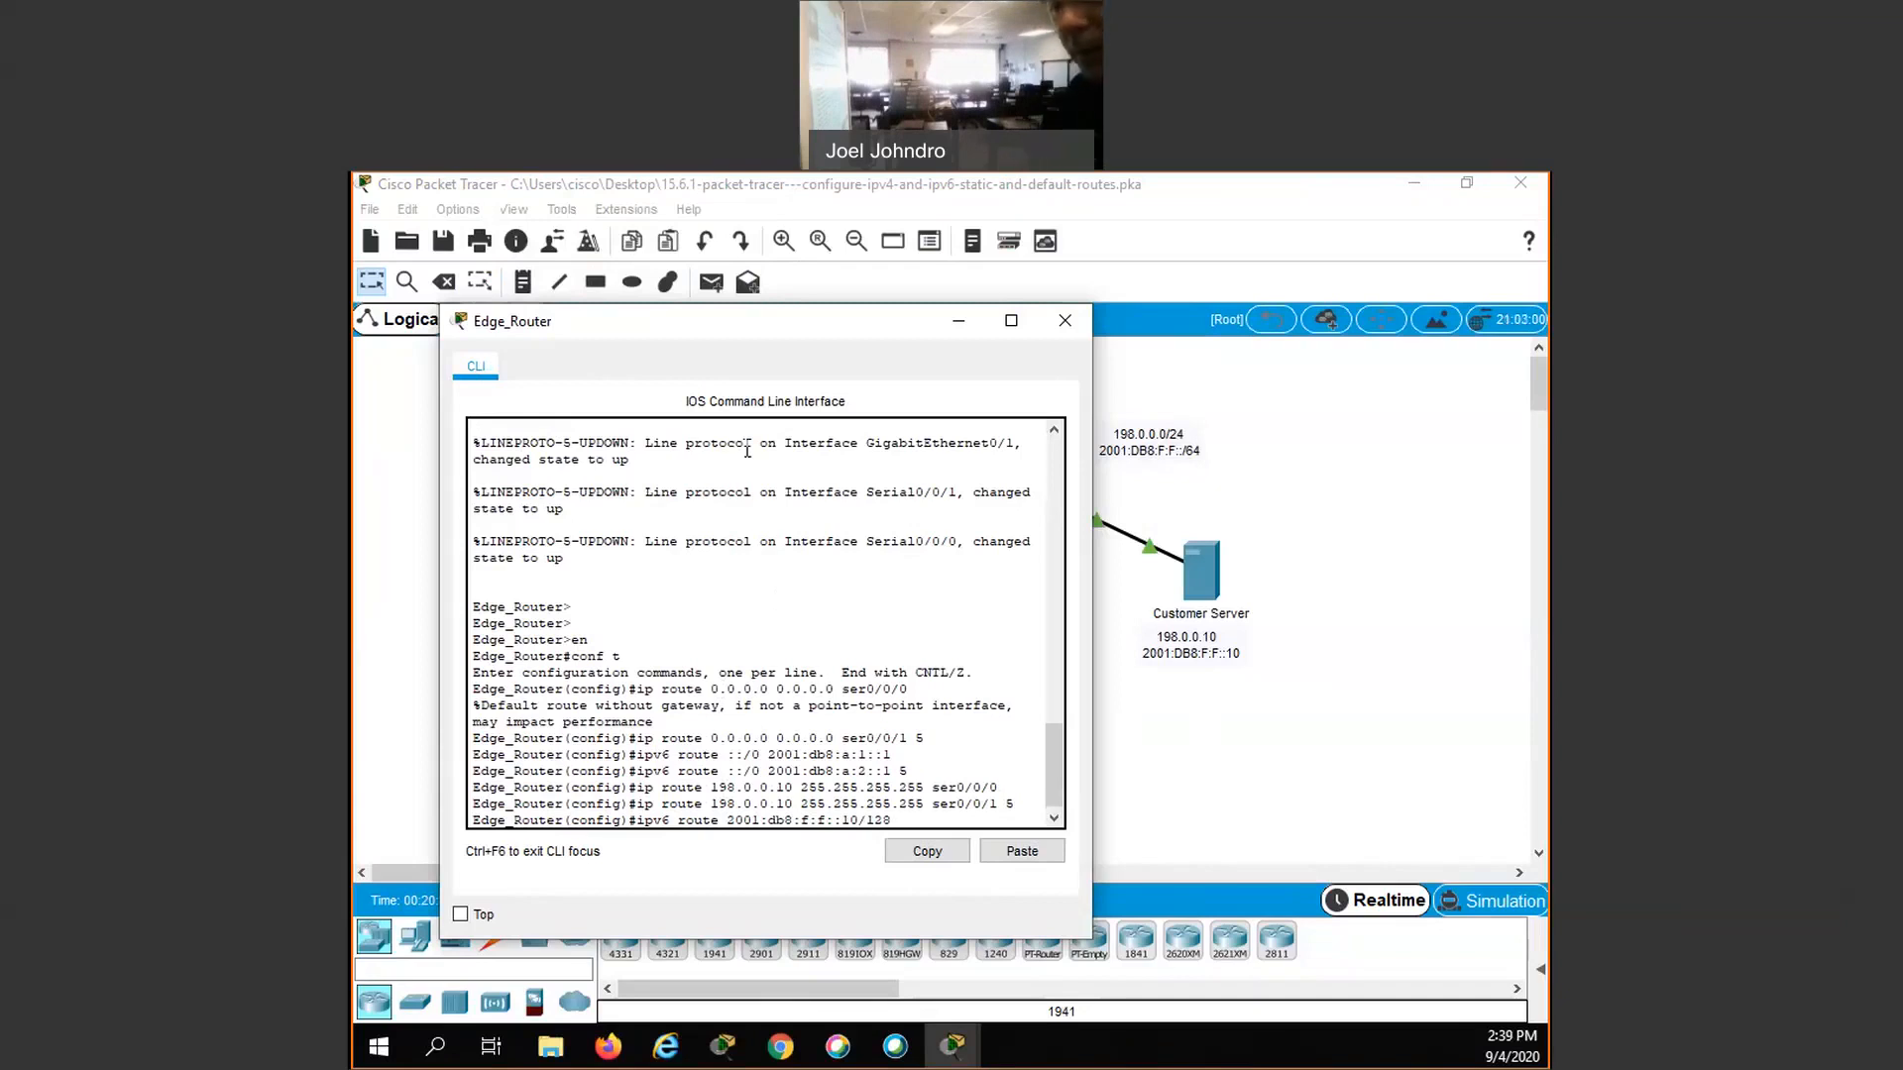
type("2001")
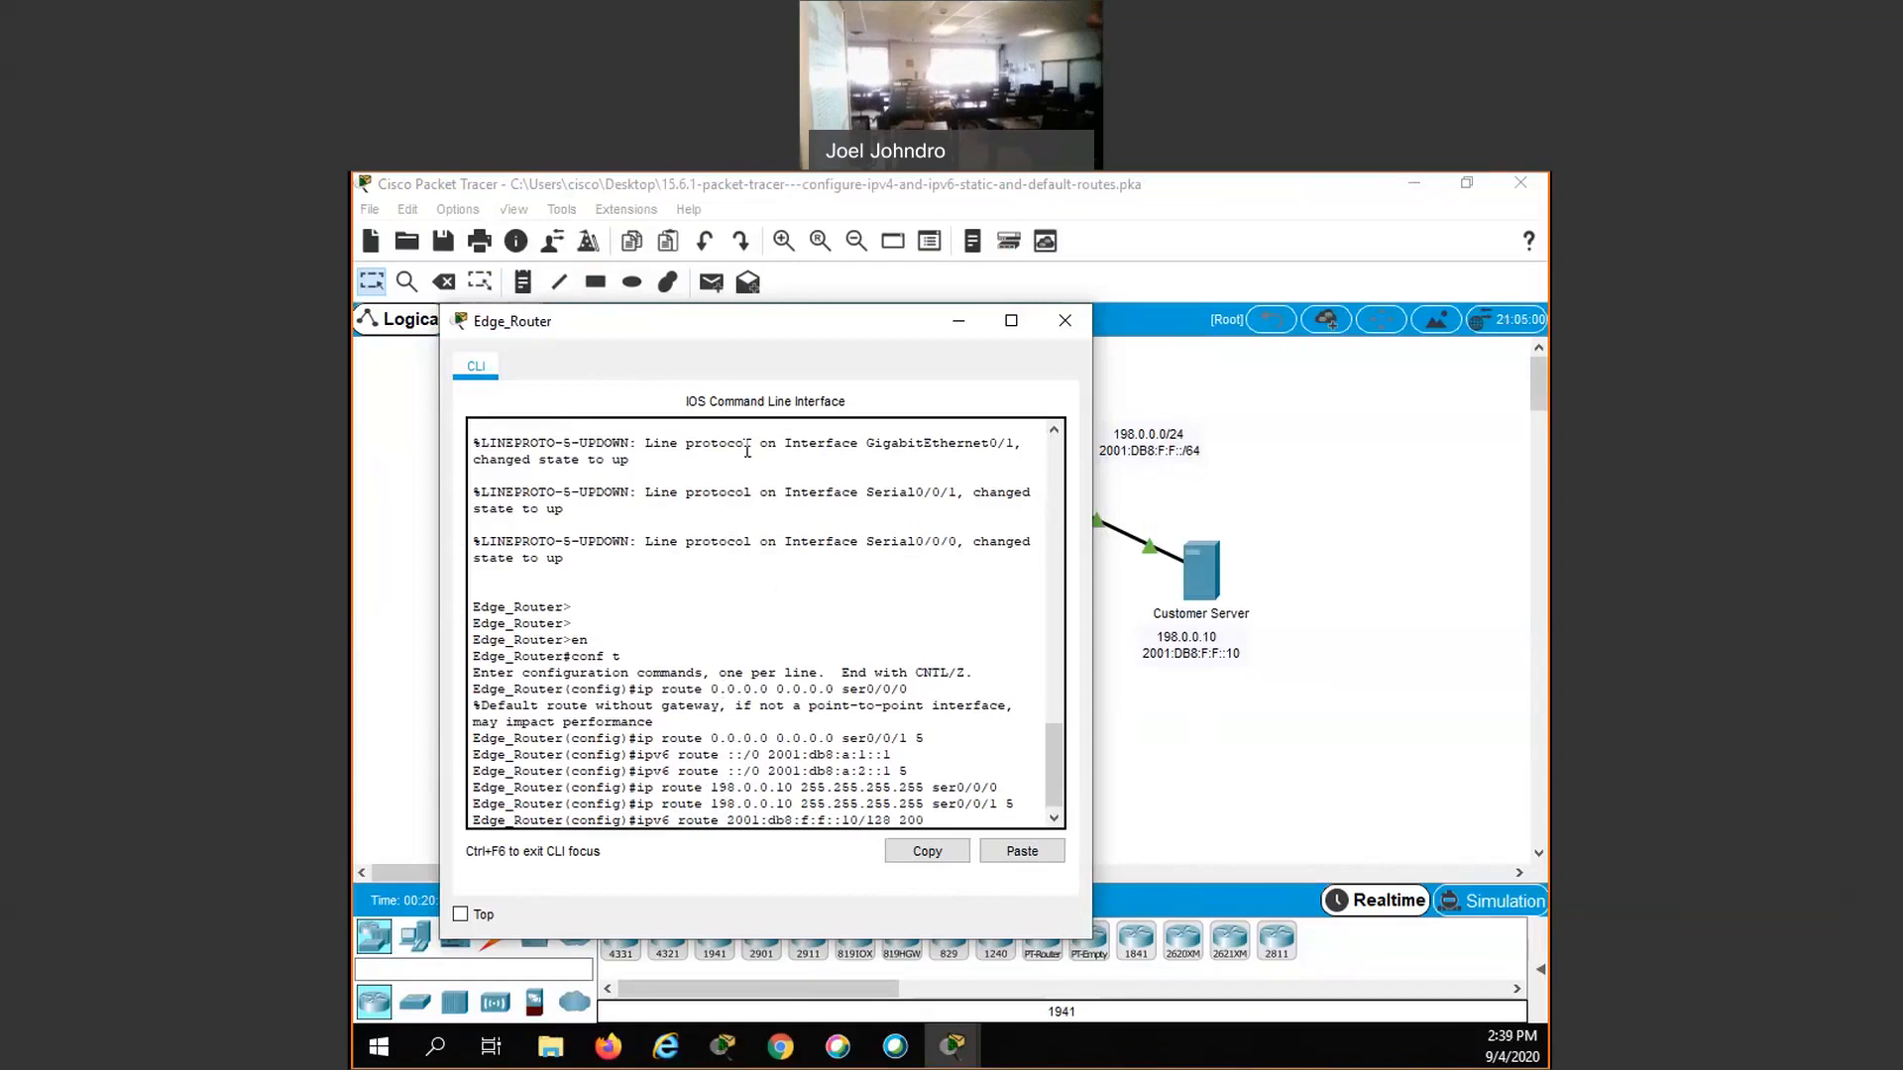
type(":db8:a:1:")
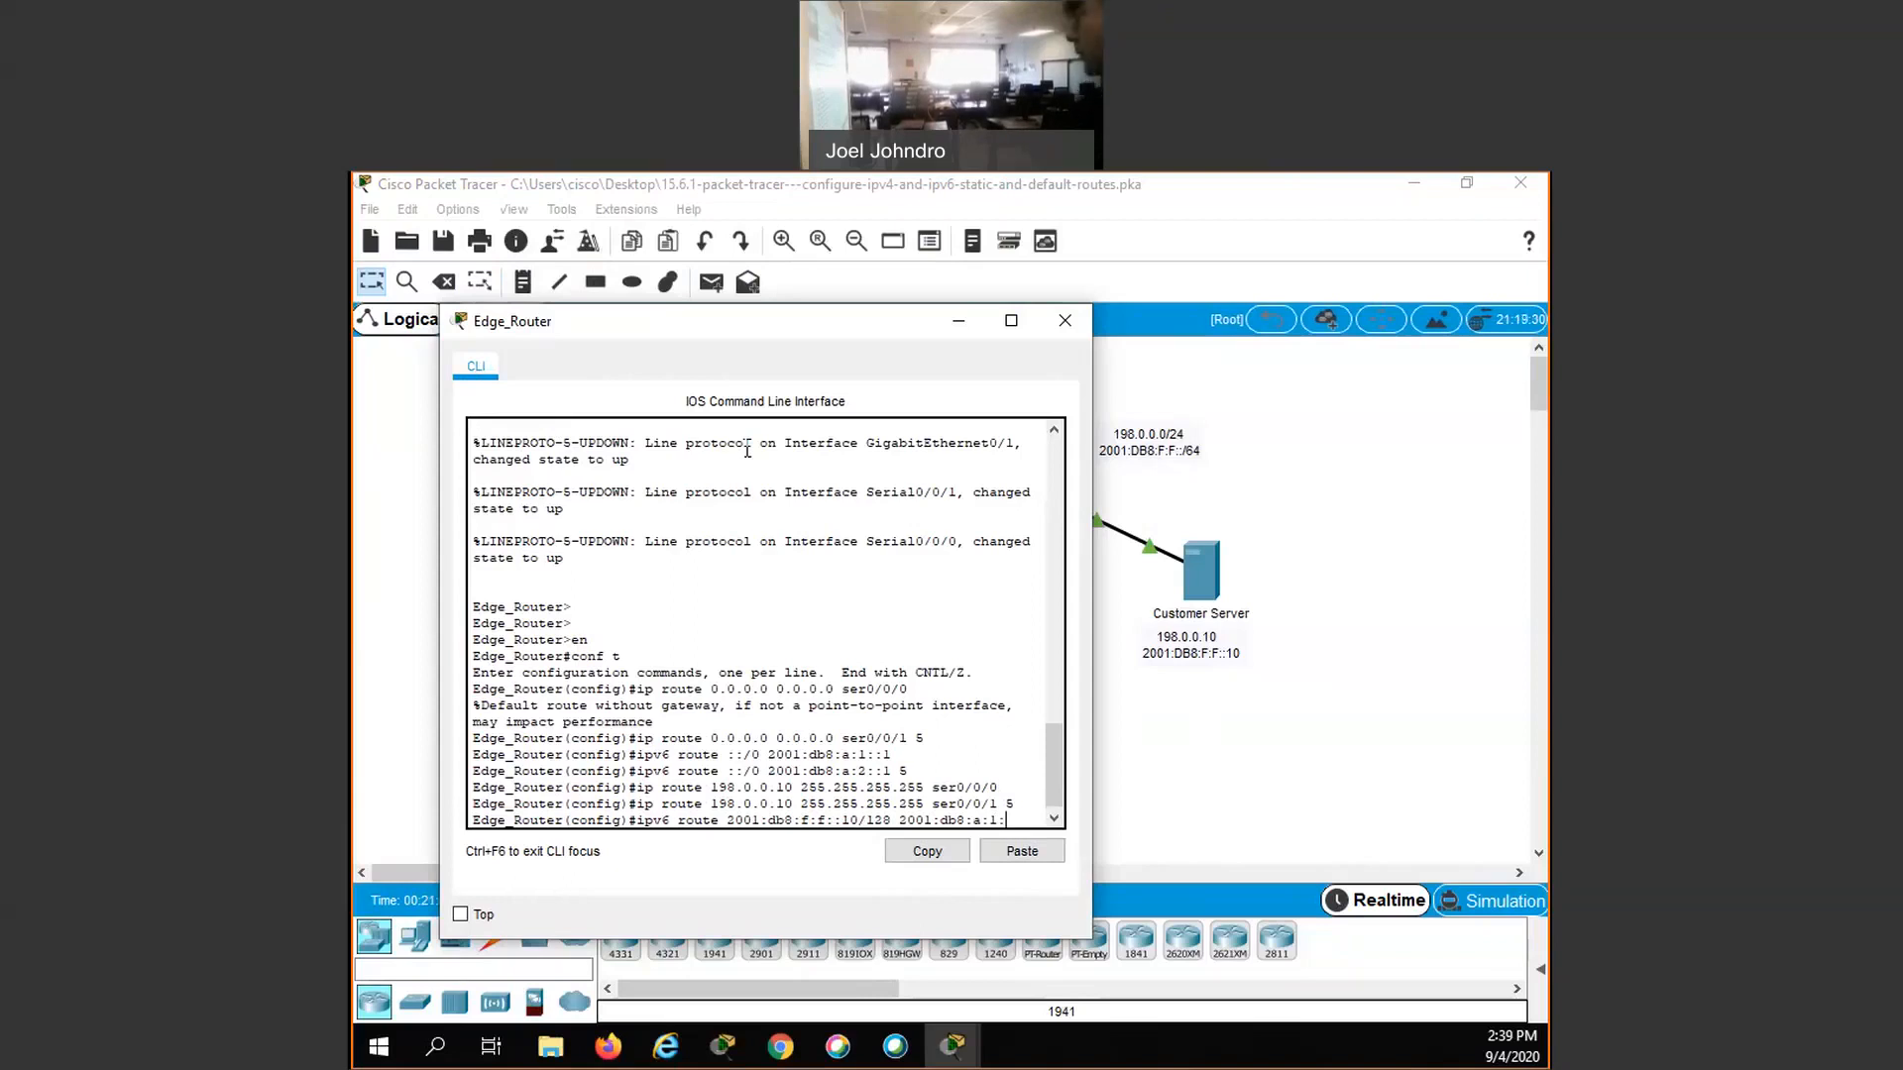
type(":1")
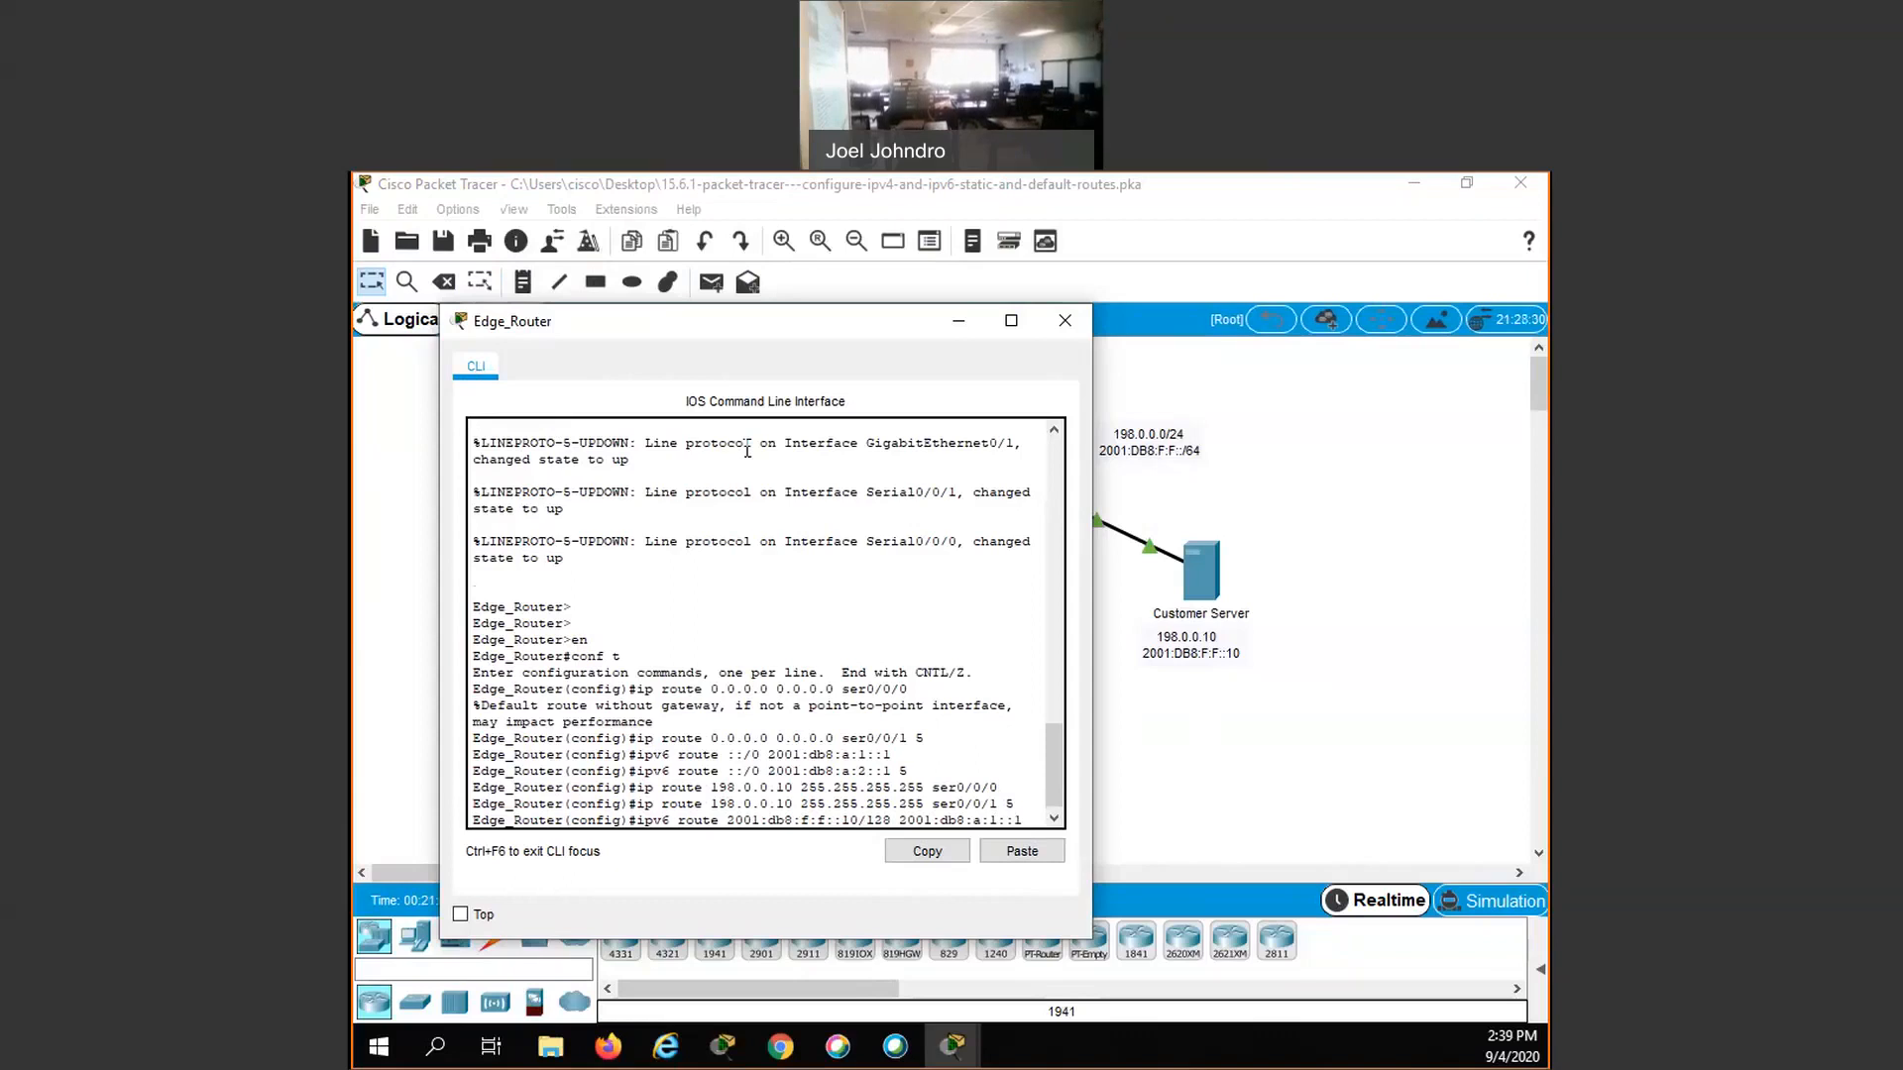
key("Return")
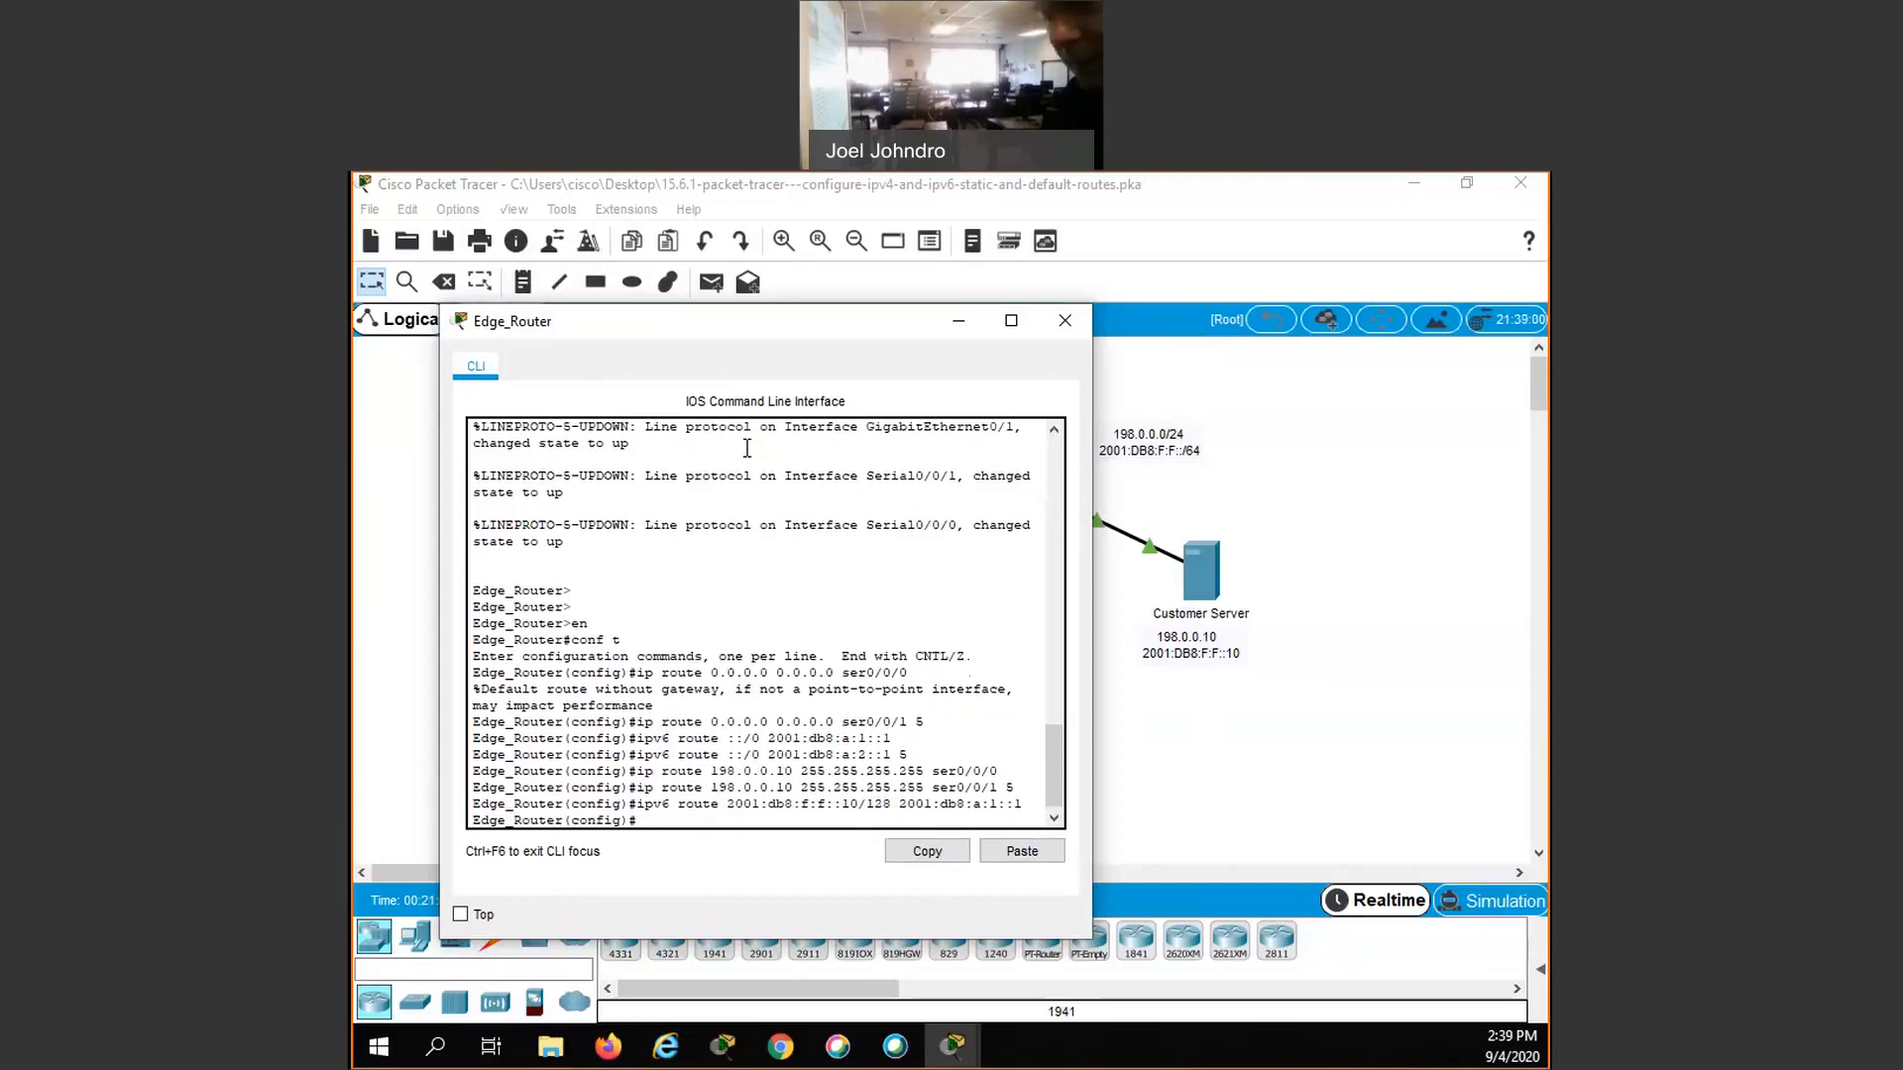
- Add a floating IPv6 host route on Edge_Router to 2001:db8:f:f::10/128 via 2001:db8:f:f::2 with administrative distance 5
key("Up")
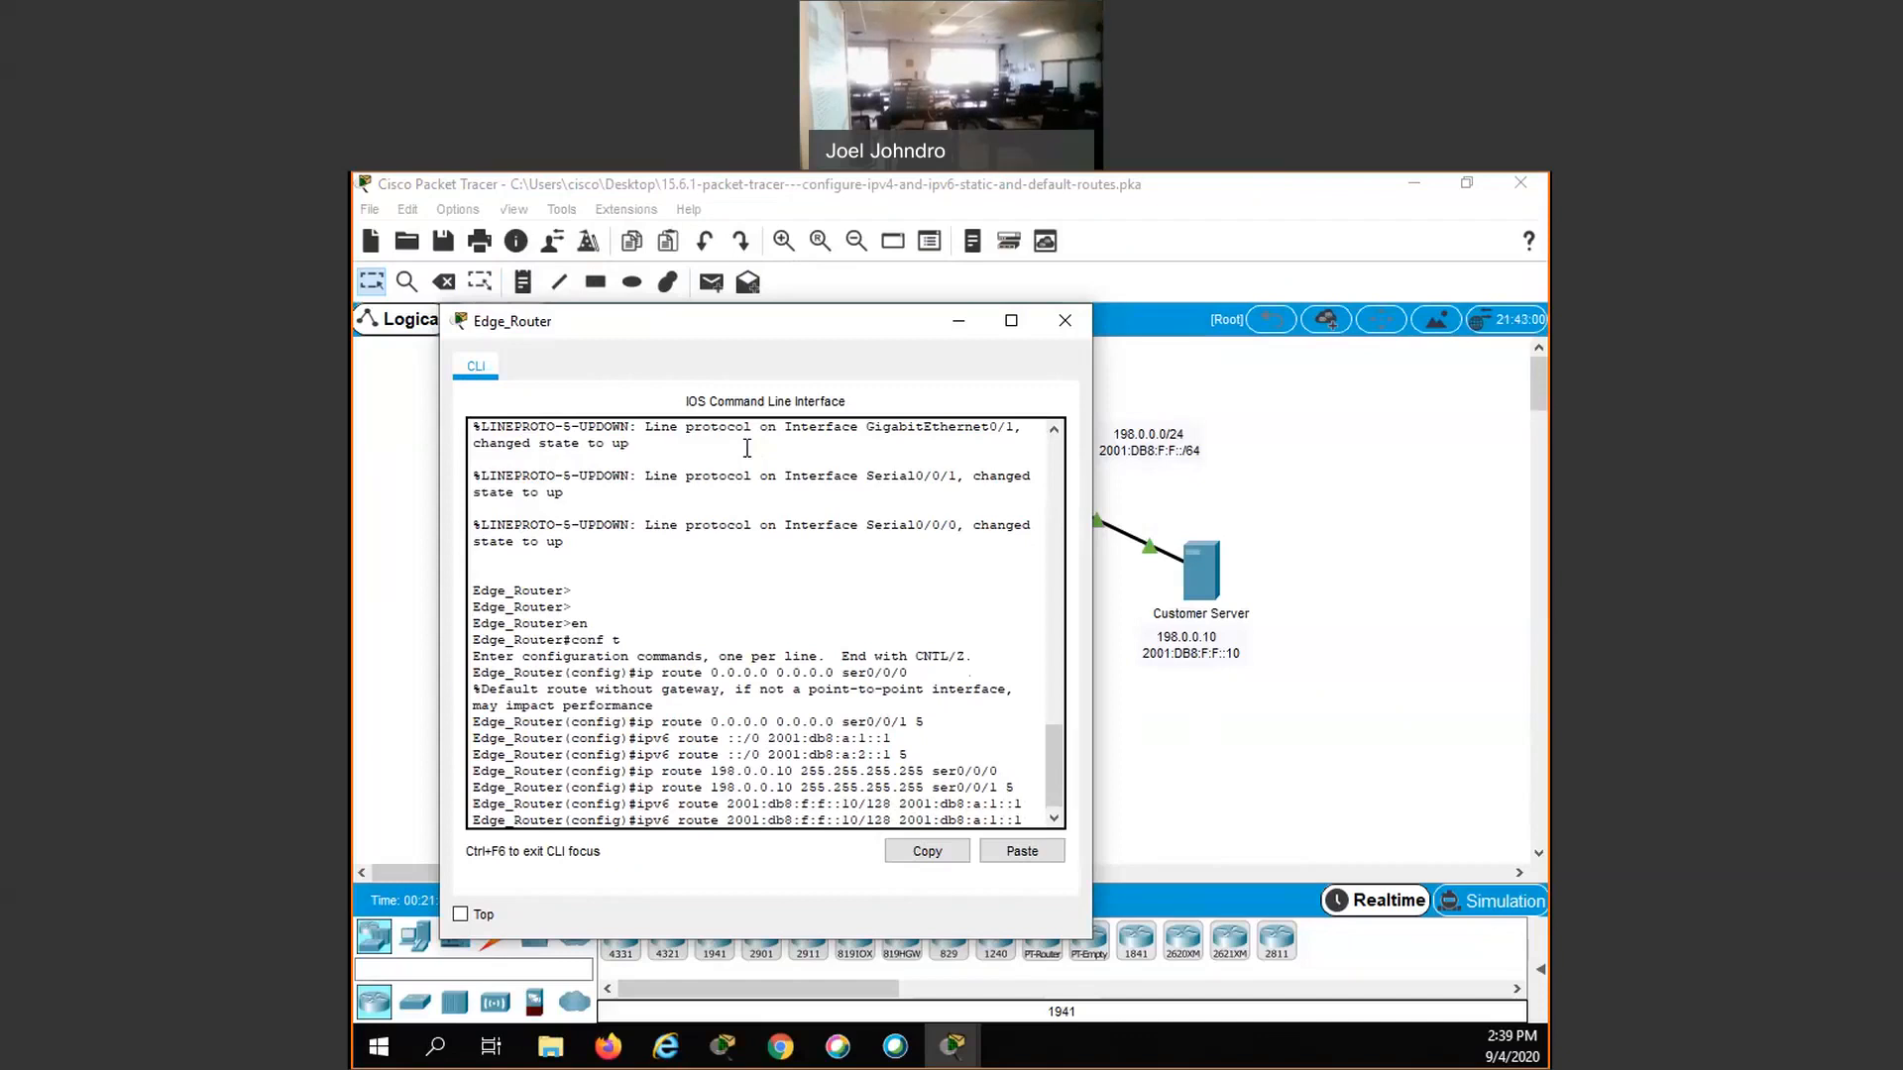
key("BackSpace")
key("BackSpace")
key("BackSpace")
key("BackSpace")
key("BackSpace")
type("f:f::2")
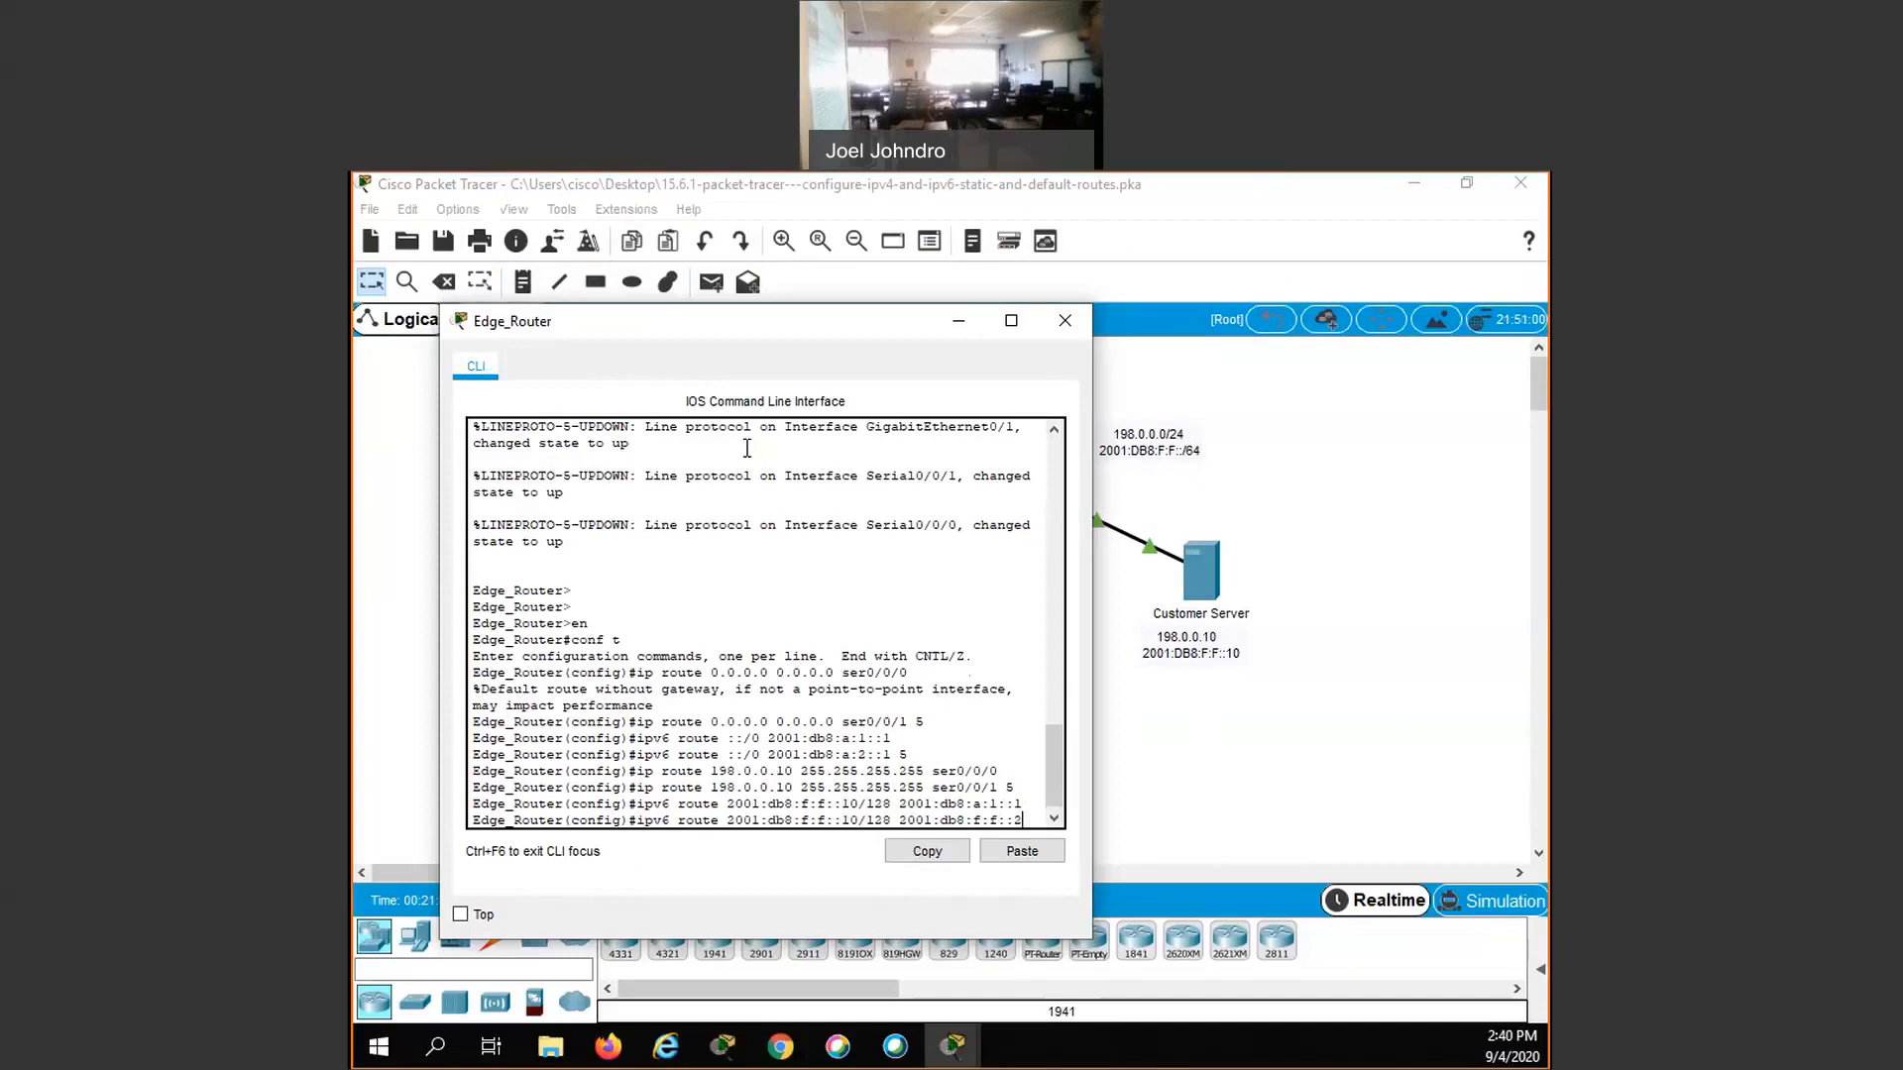
type(" 5")
key("Return")
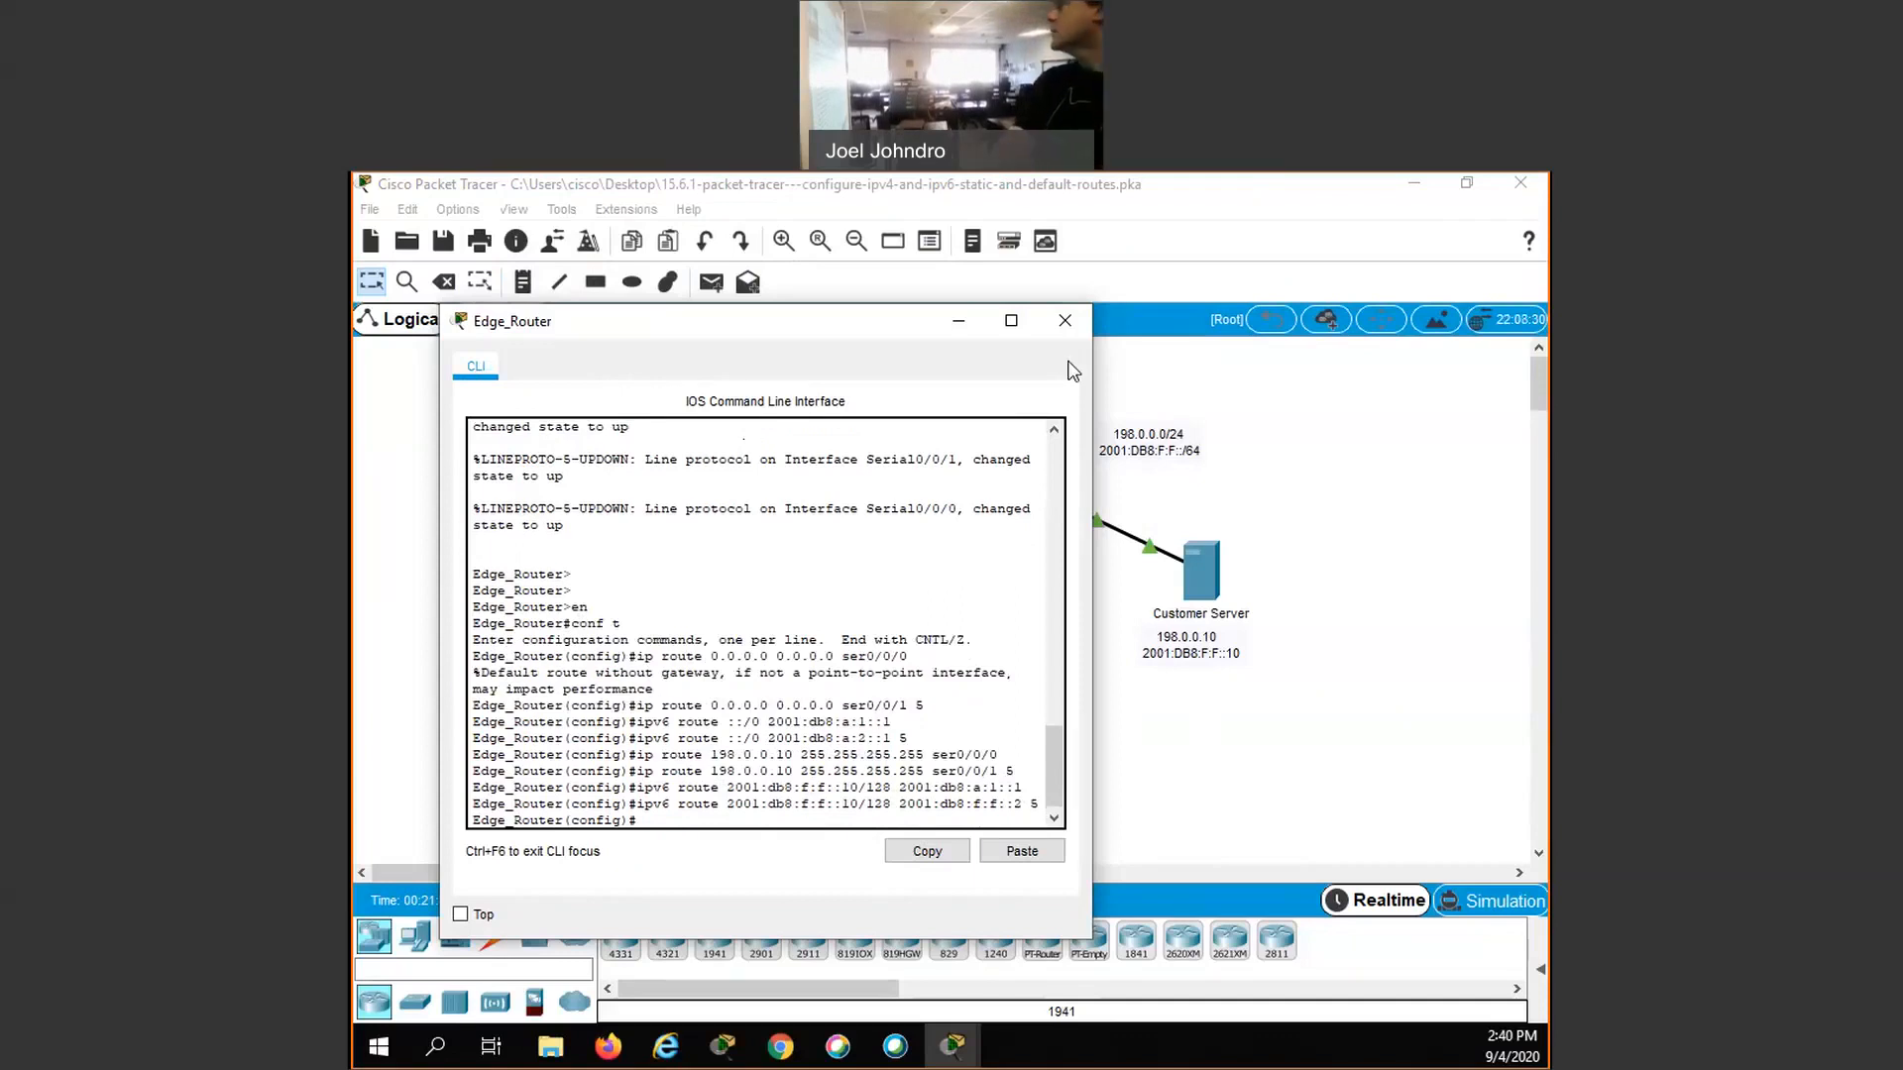
- Fast-forward the network time and check the activity results, reviewing the status of each assessment item
left_click(1066, 319)
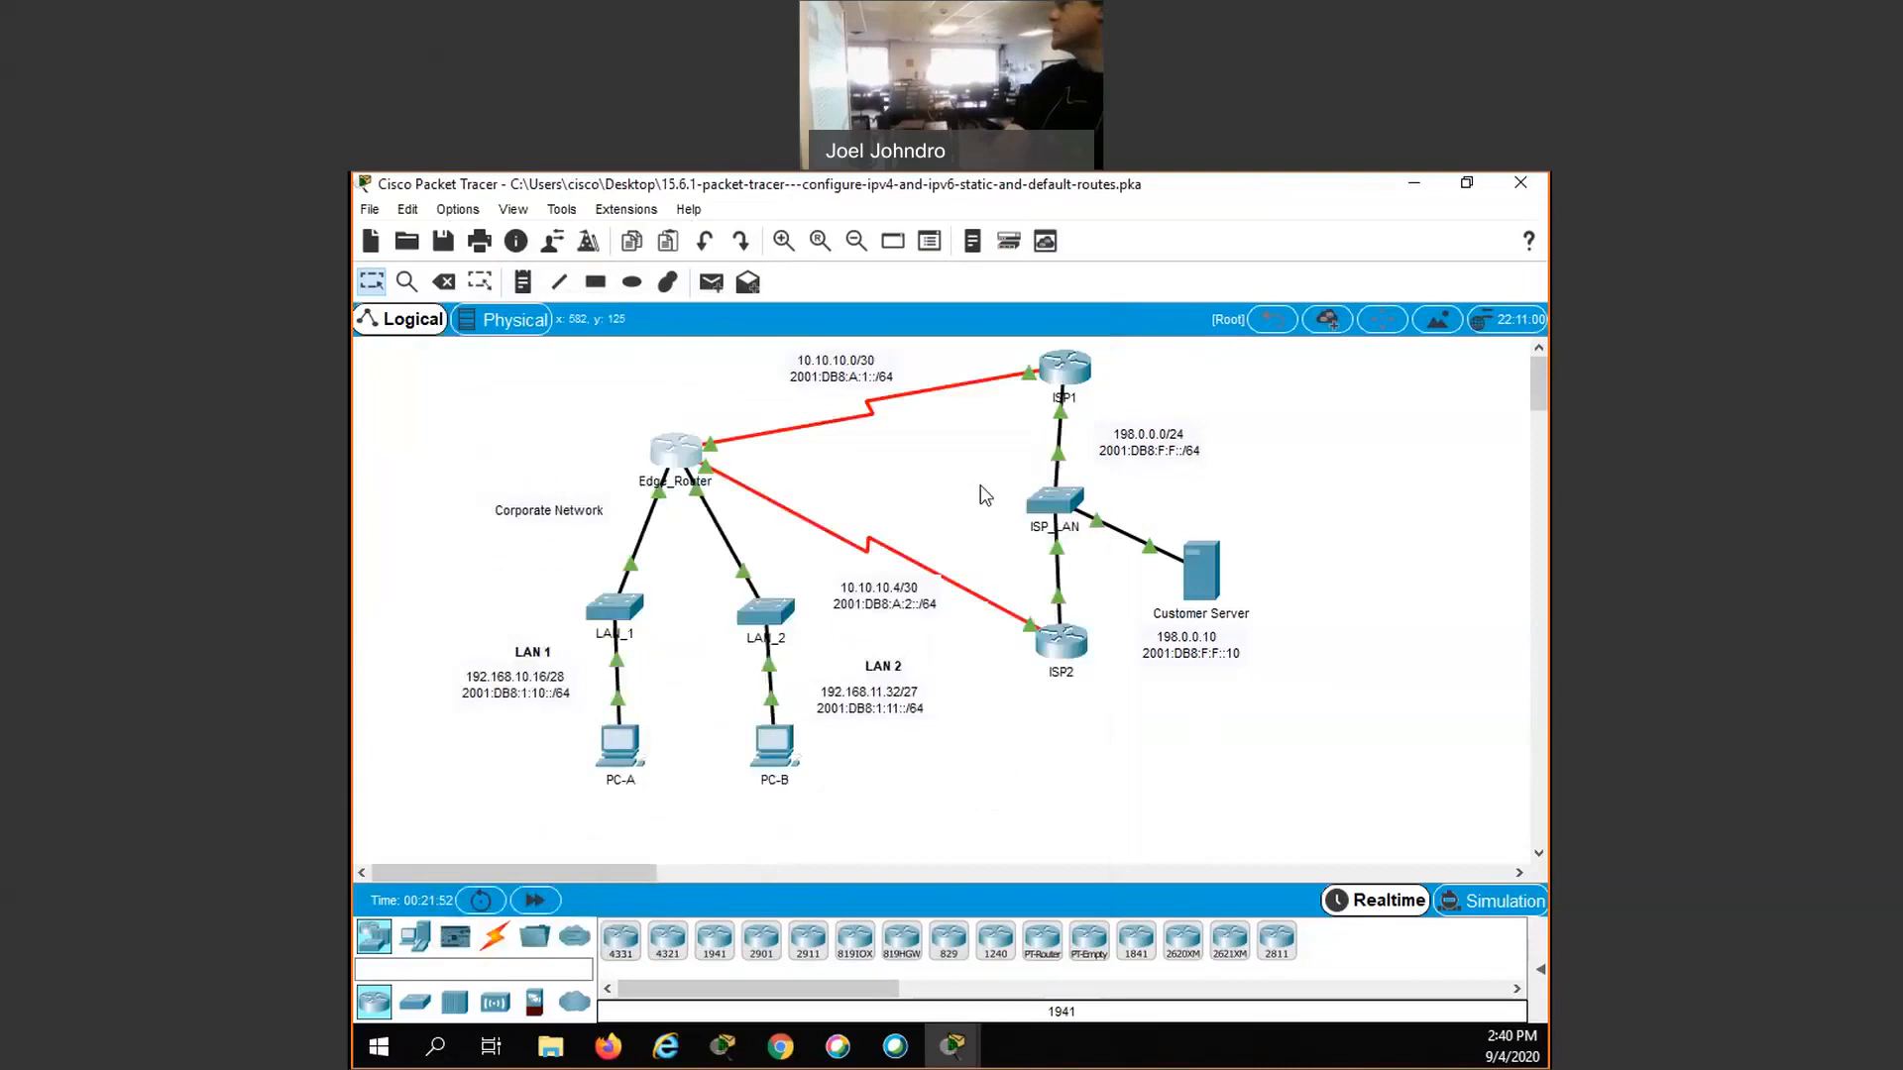
left_click(536, 901)
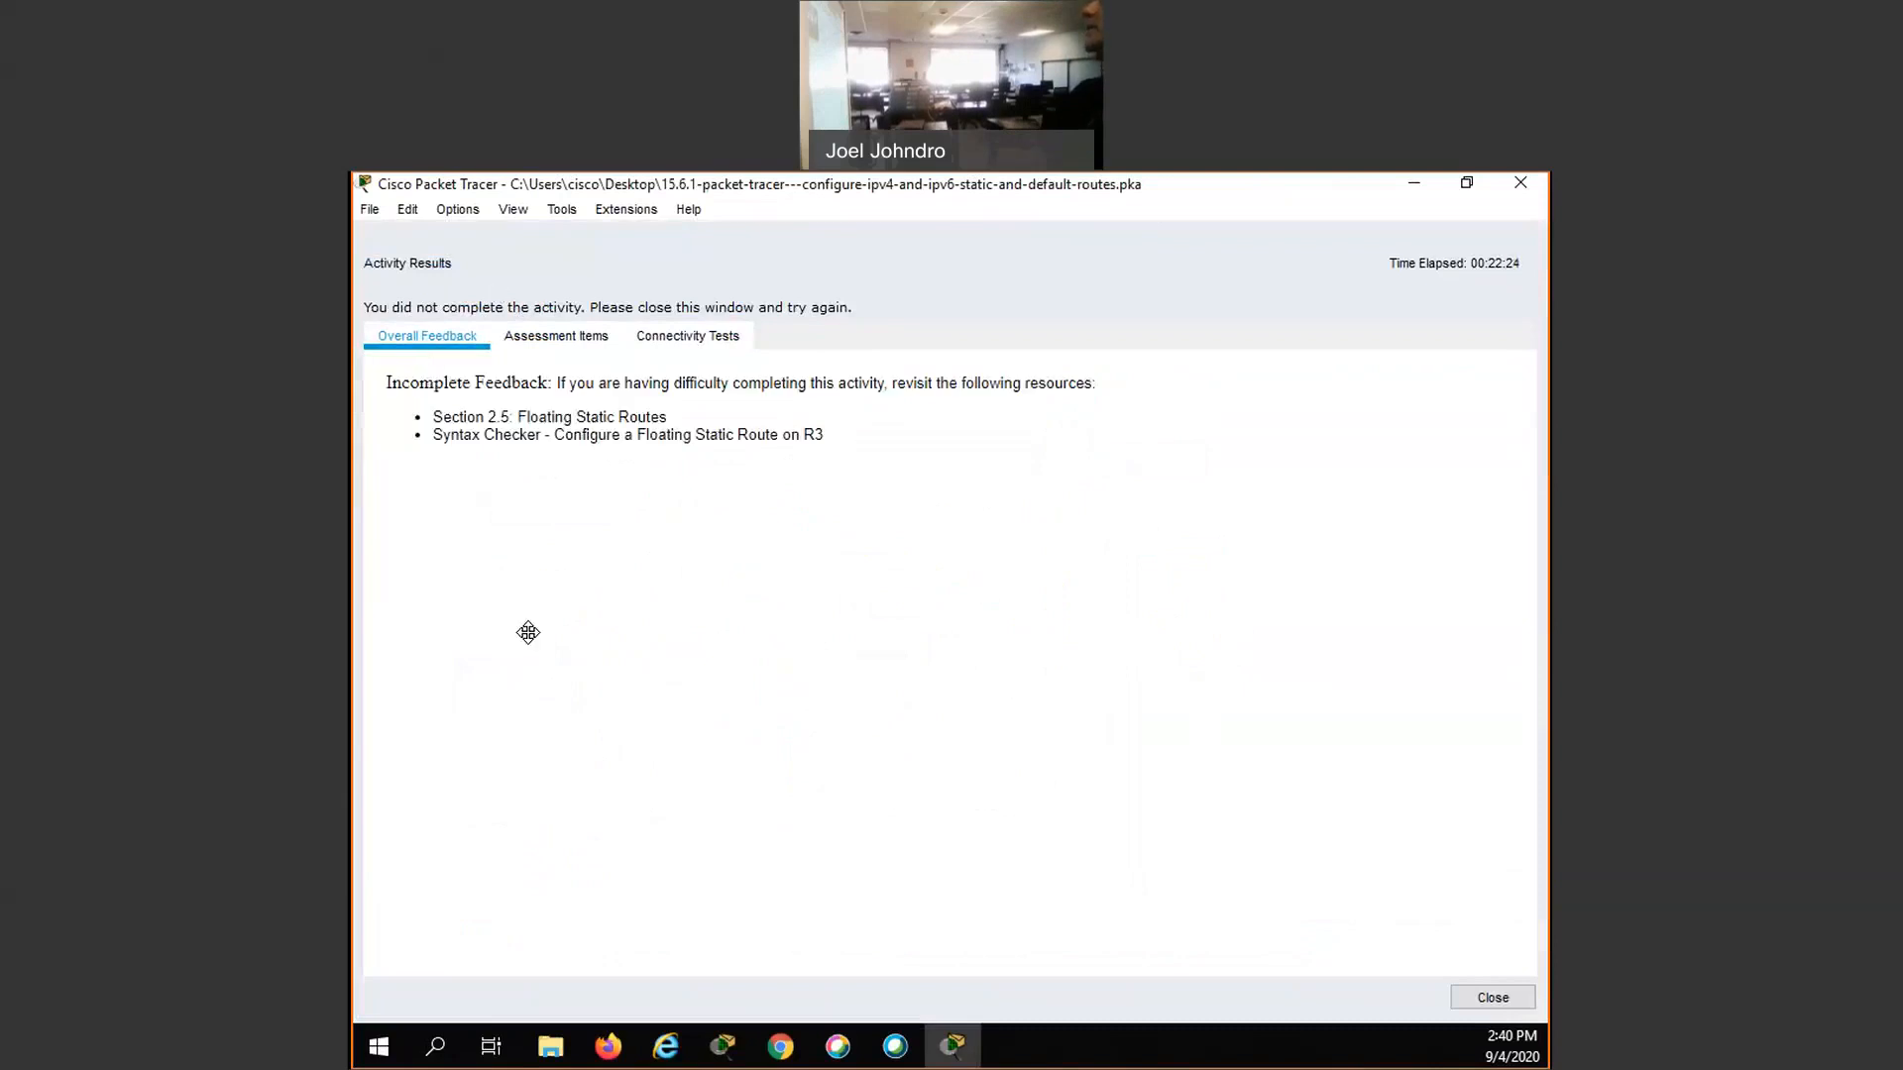
left_click(532, 340)
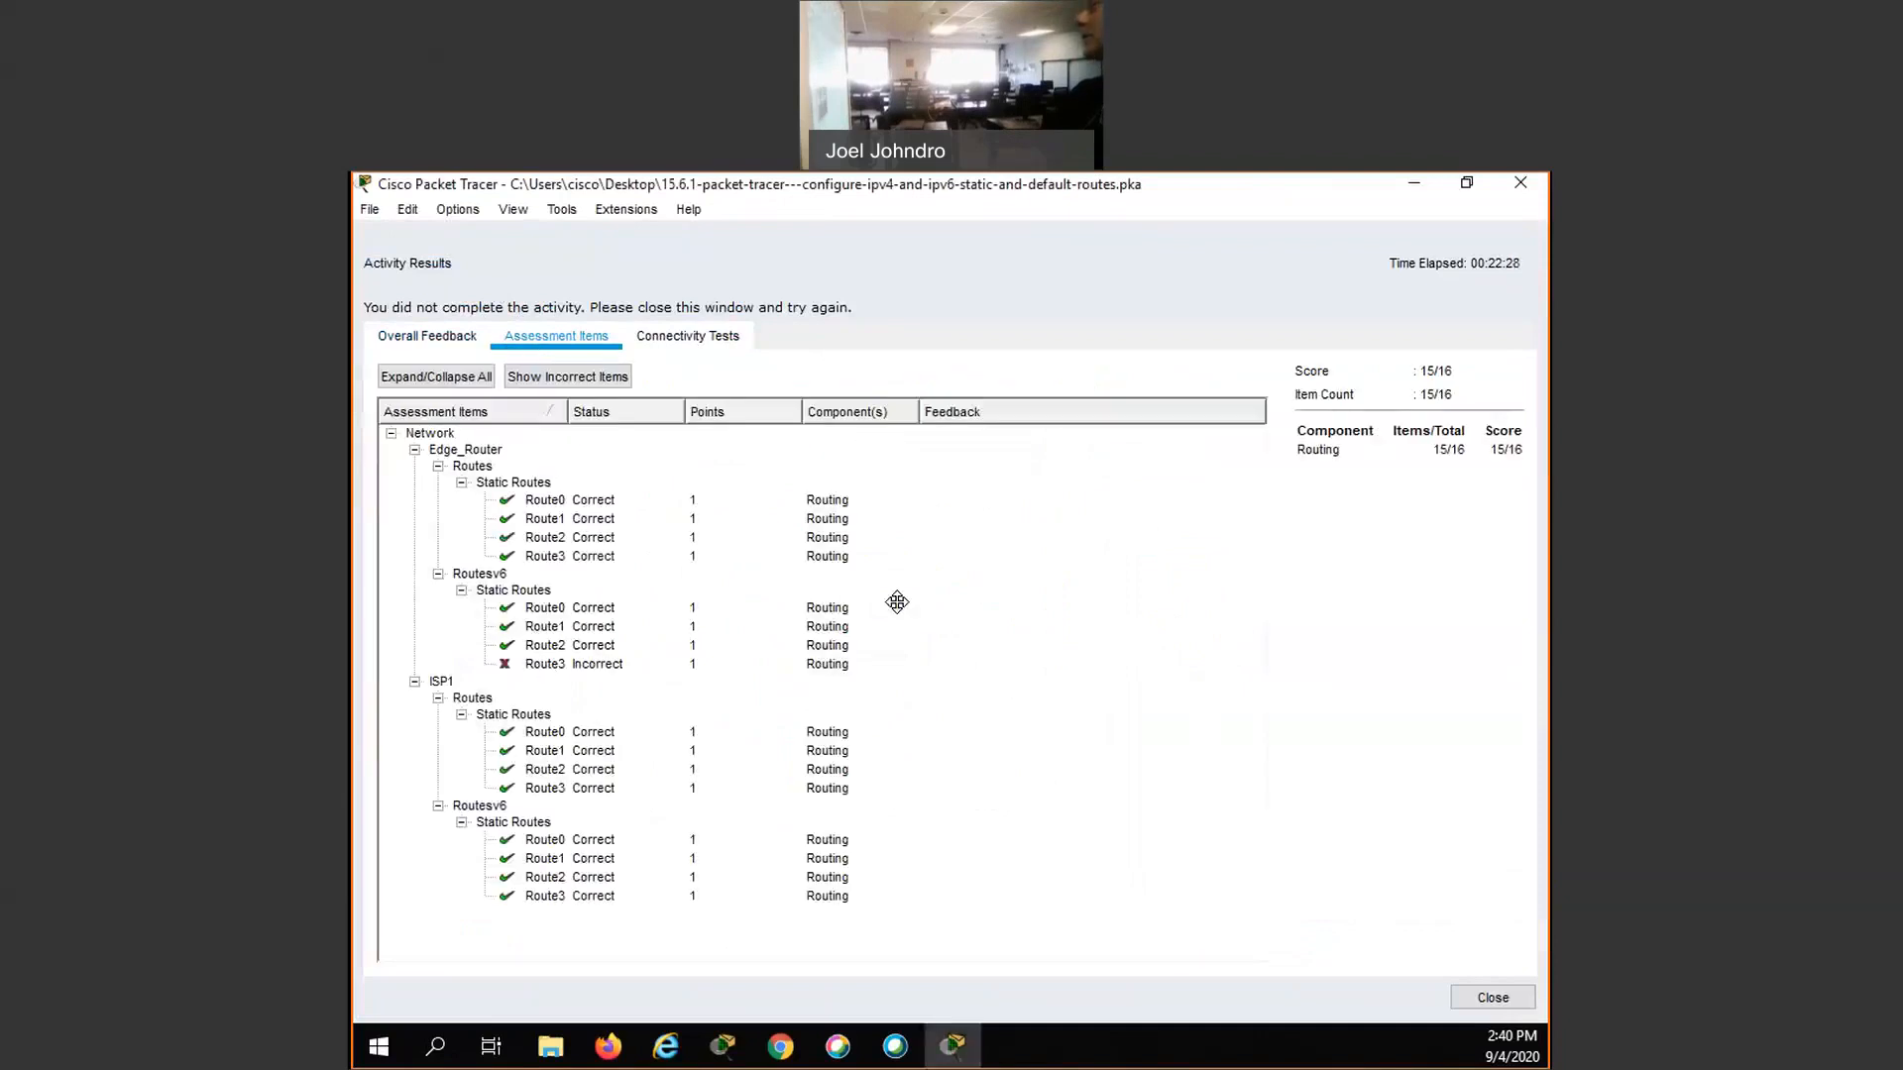
left_click(1033, 567)
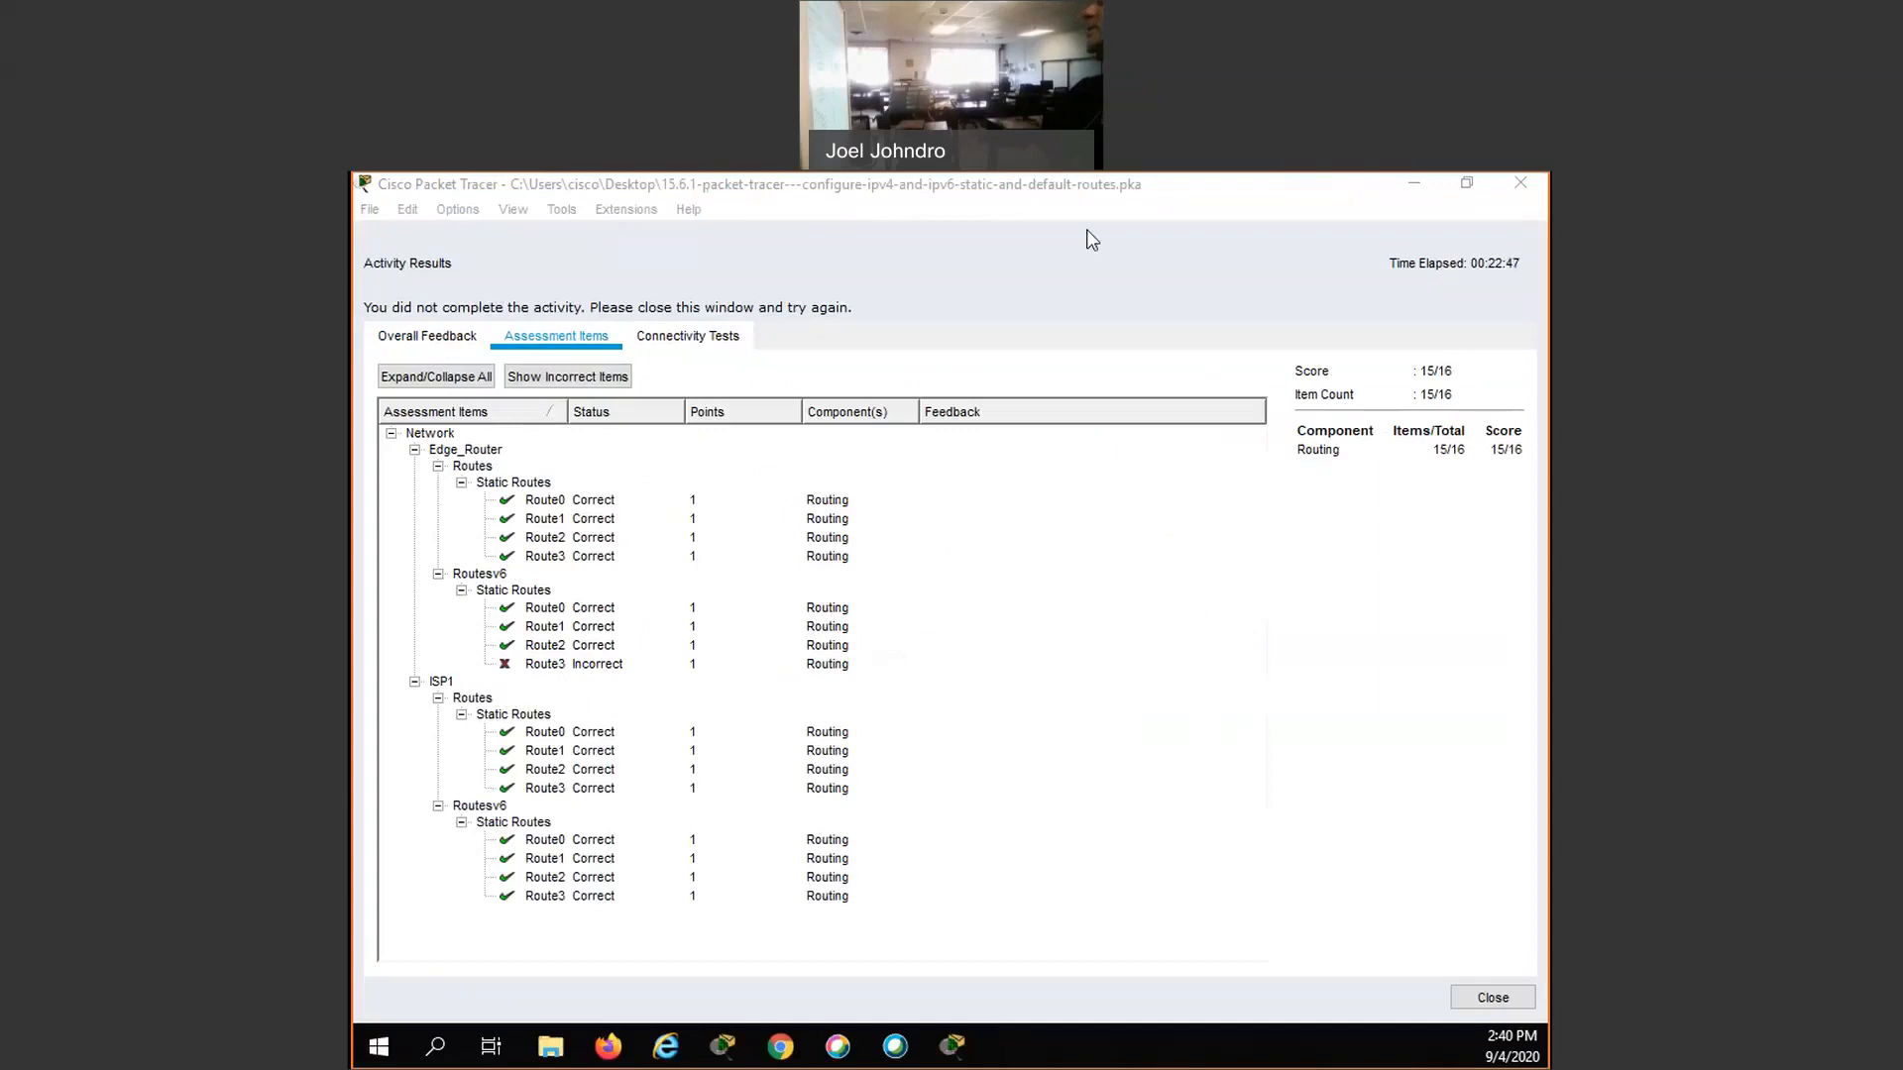
left_click(1519, 185)
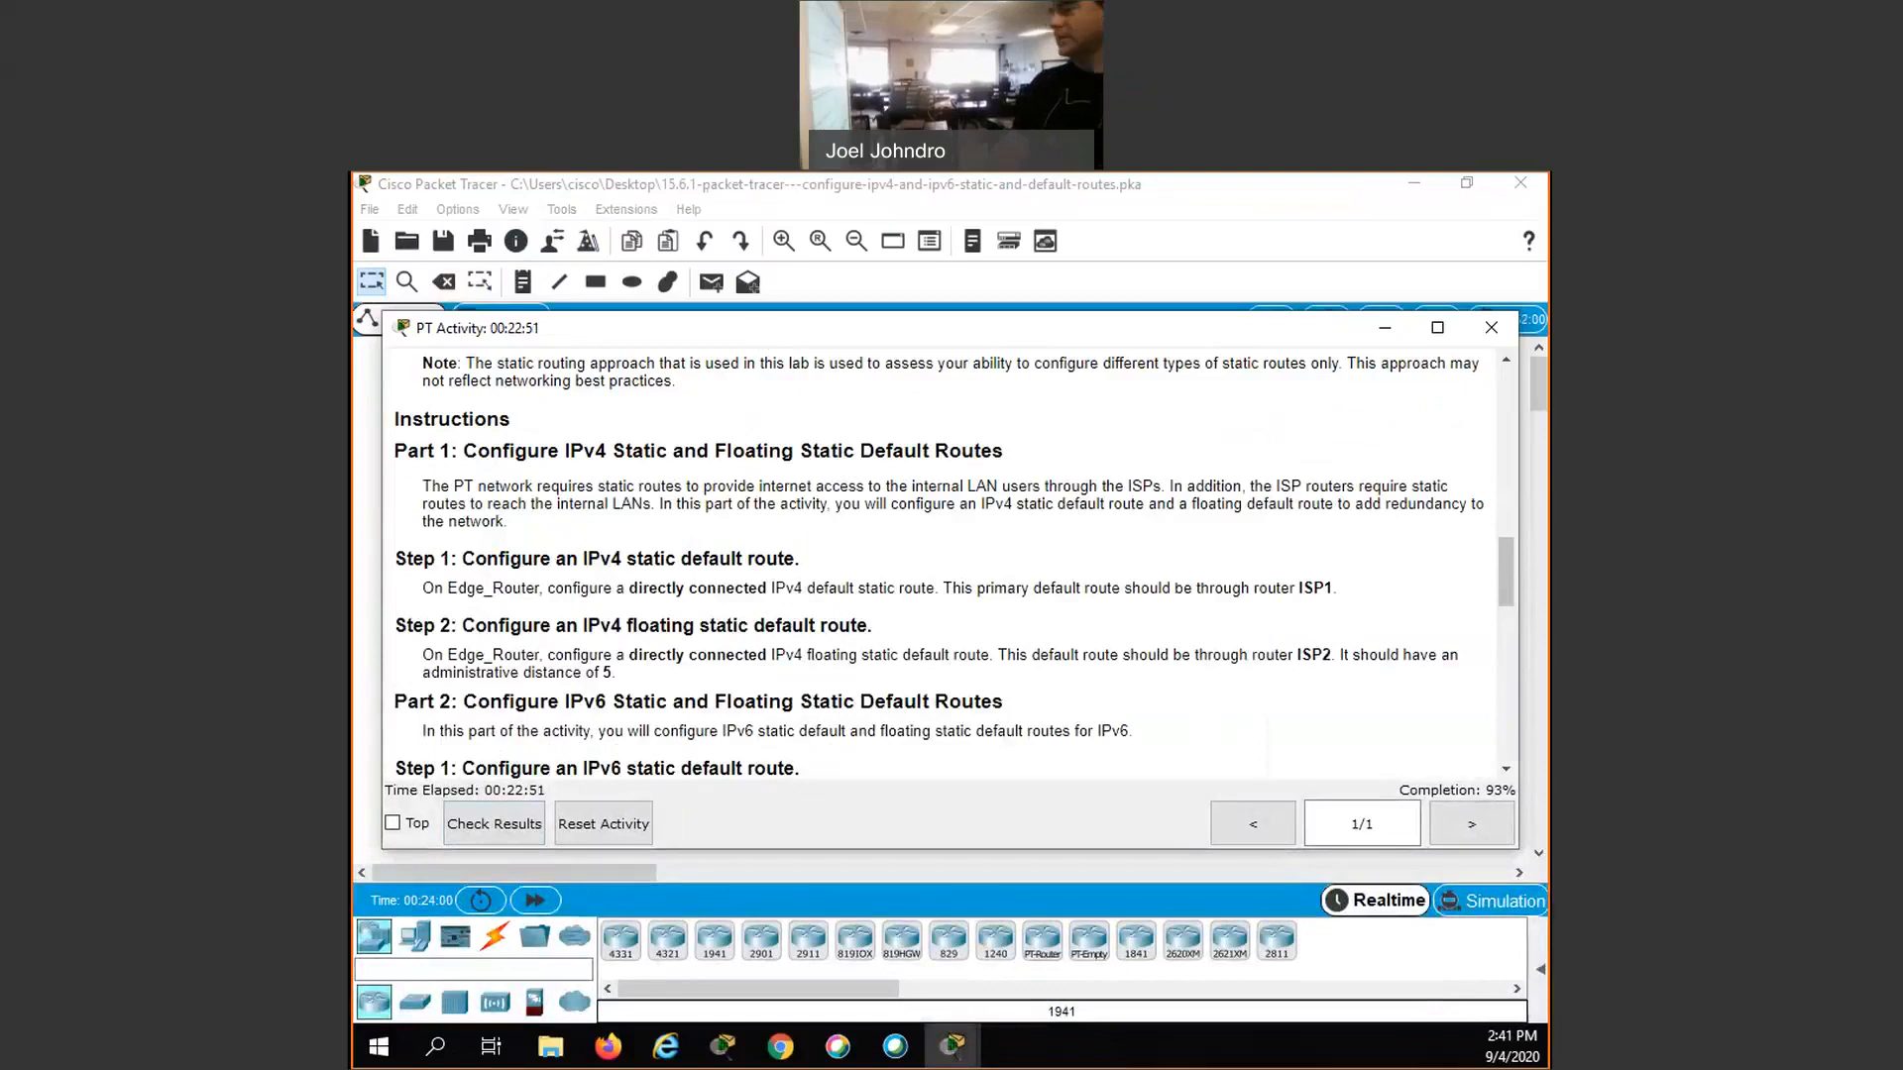
left_click(1384, 328)
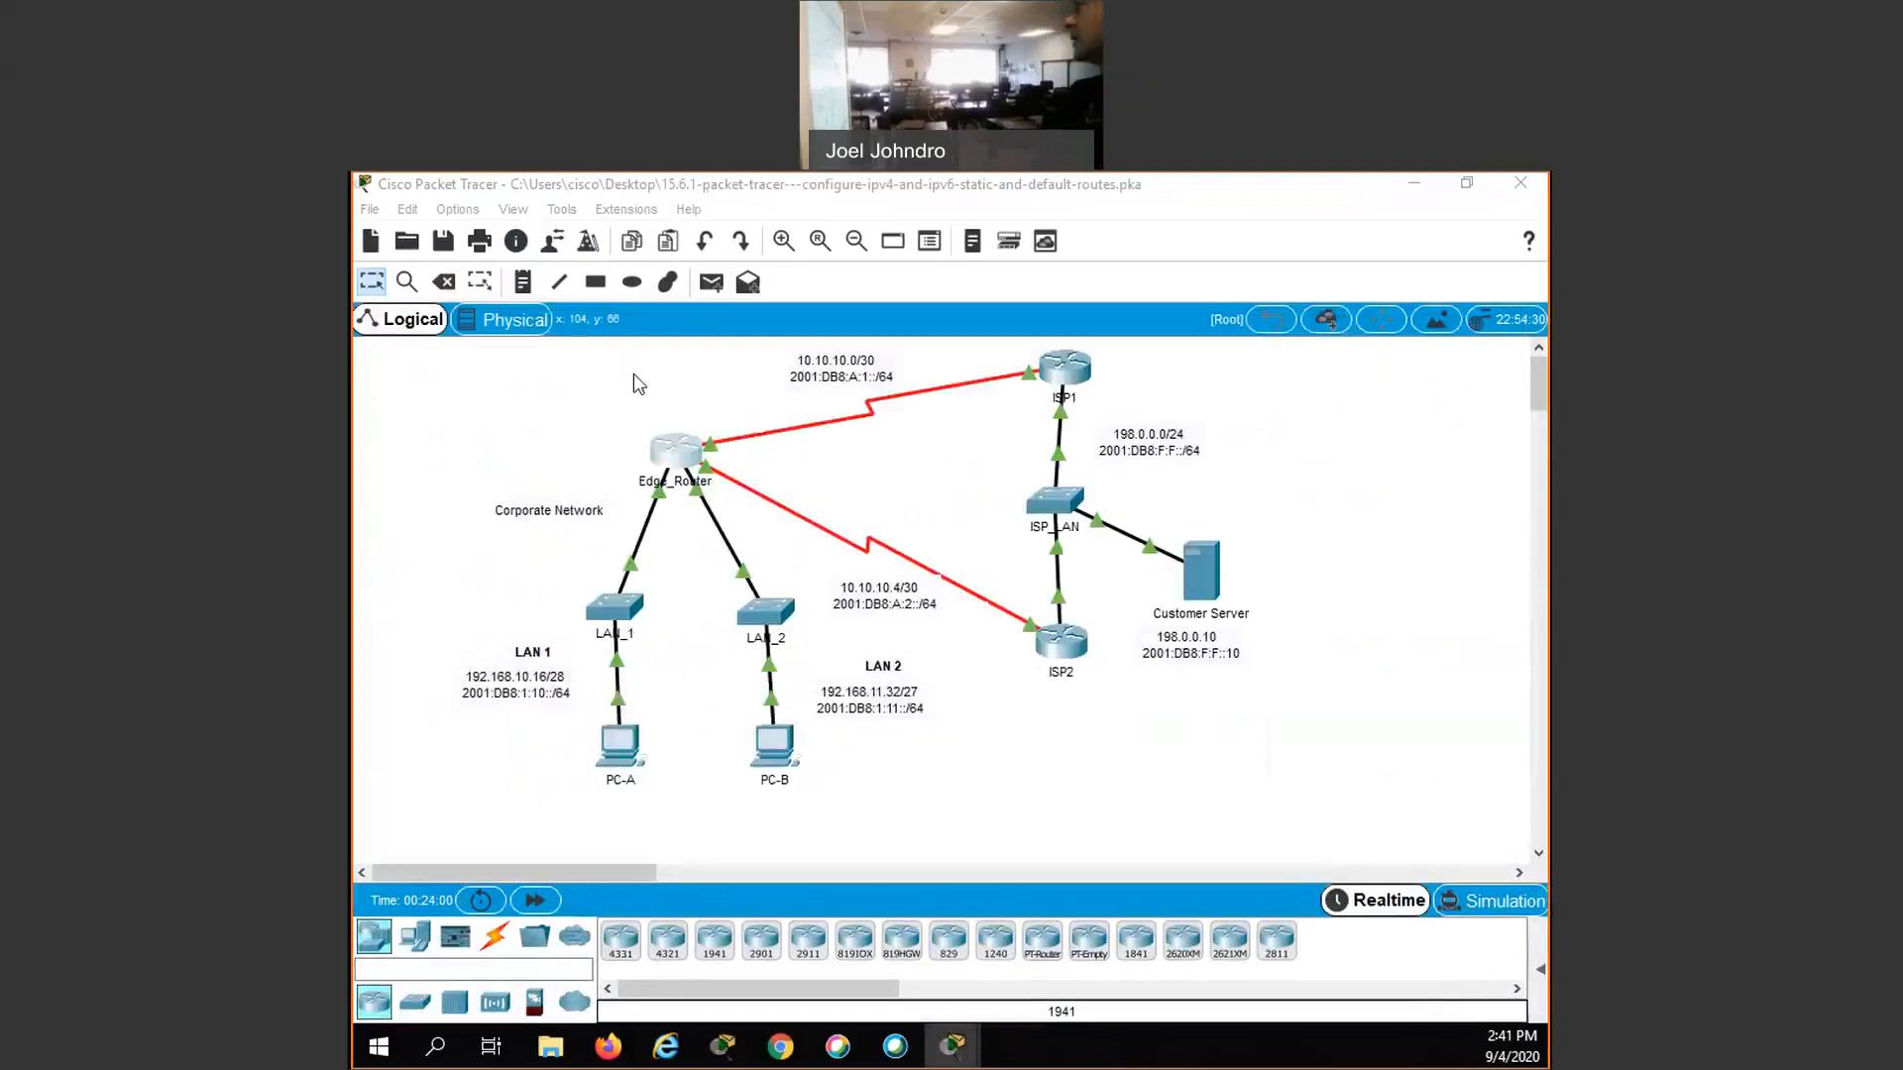
- Display the full IPv6 routing table on Edge_Router to examine its static routes
left_click(677, 458)
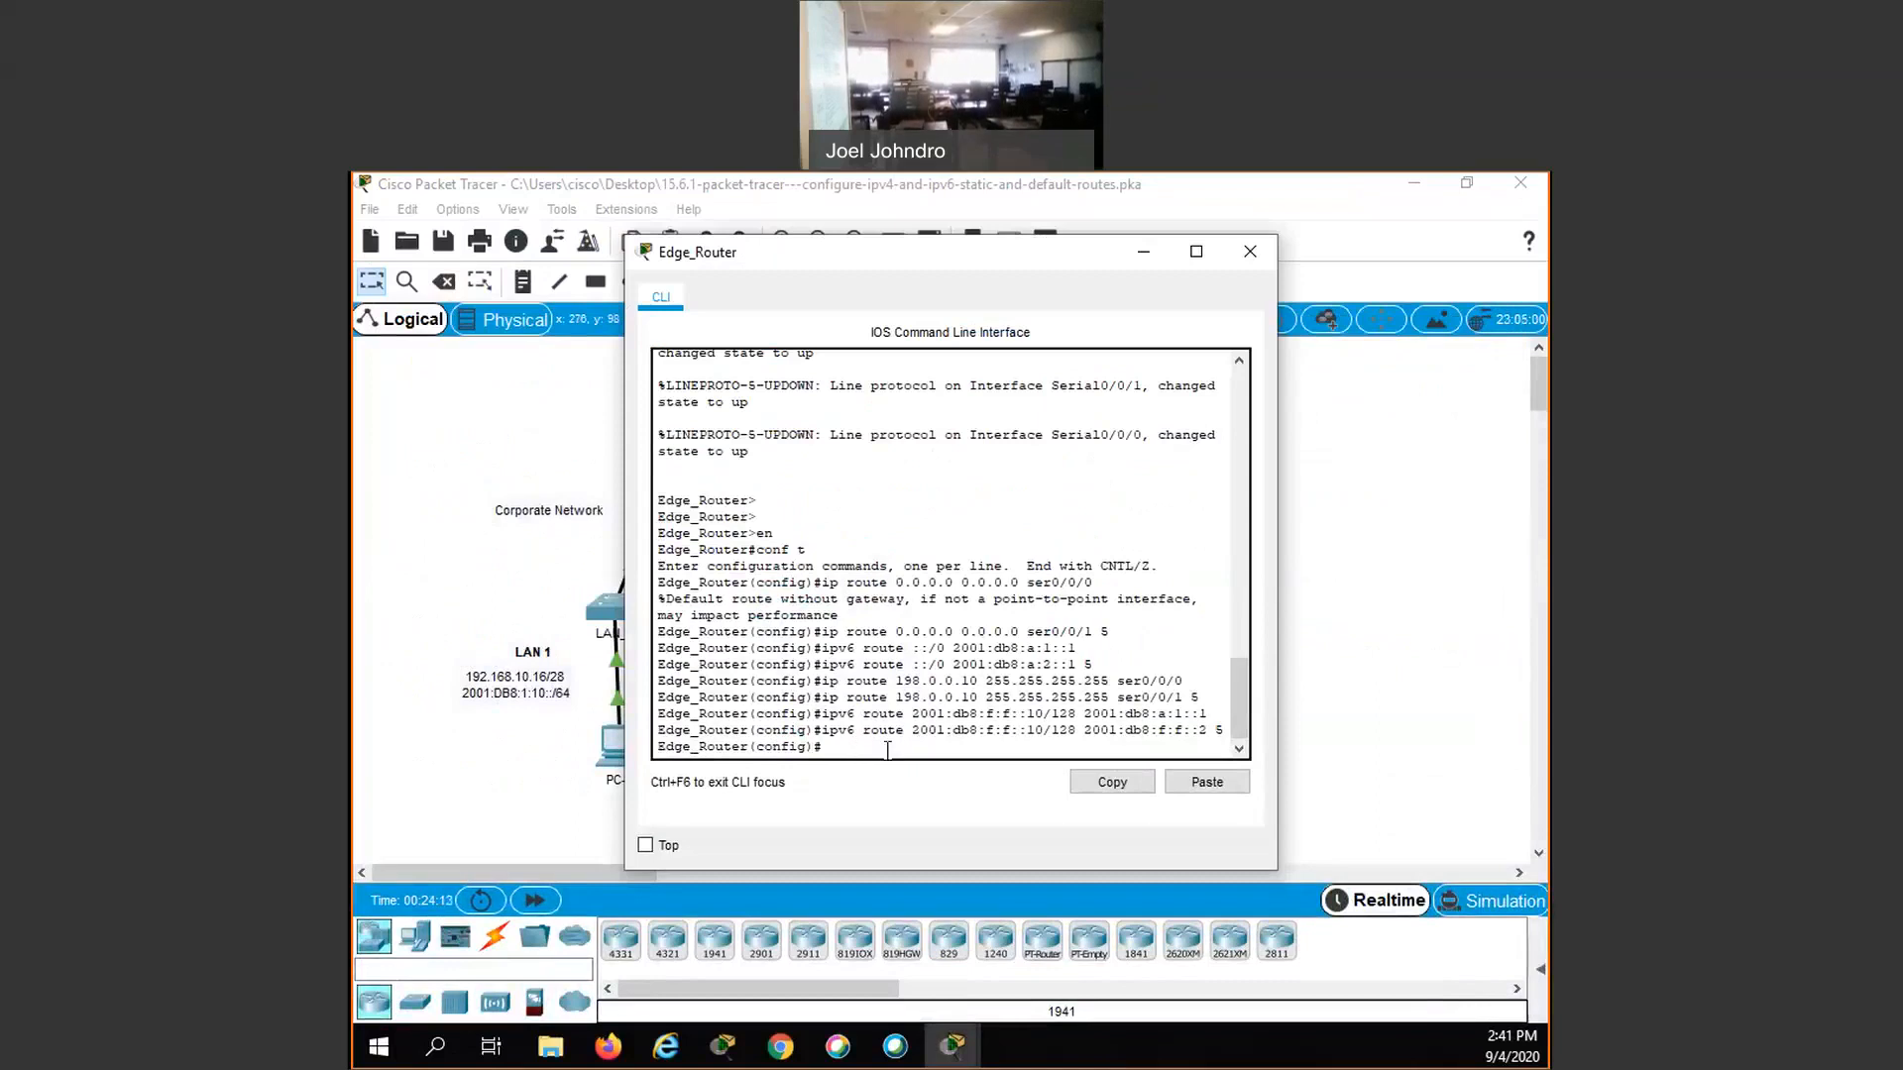
type("do sho ipv6 rout")
key("Return")
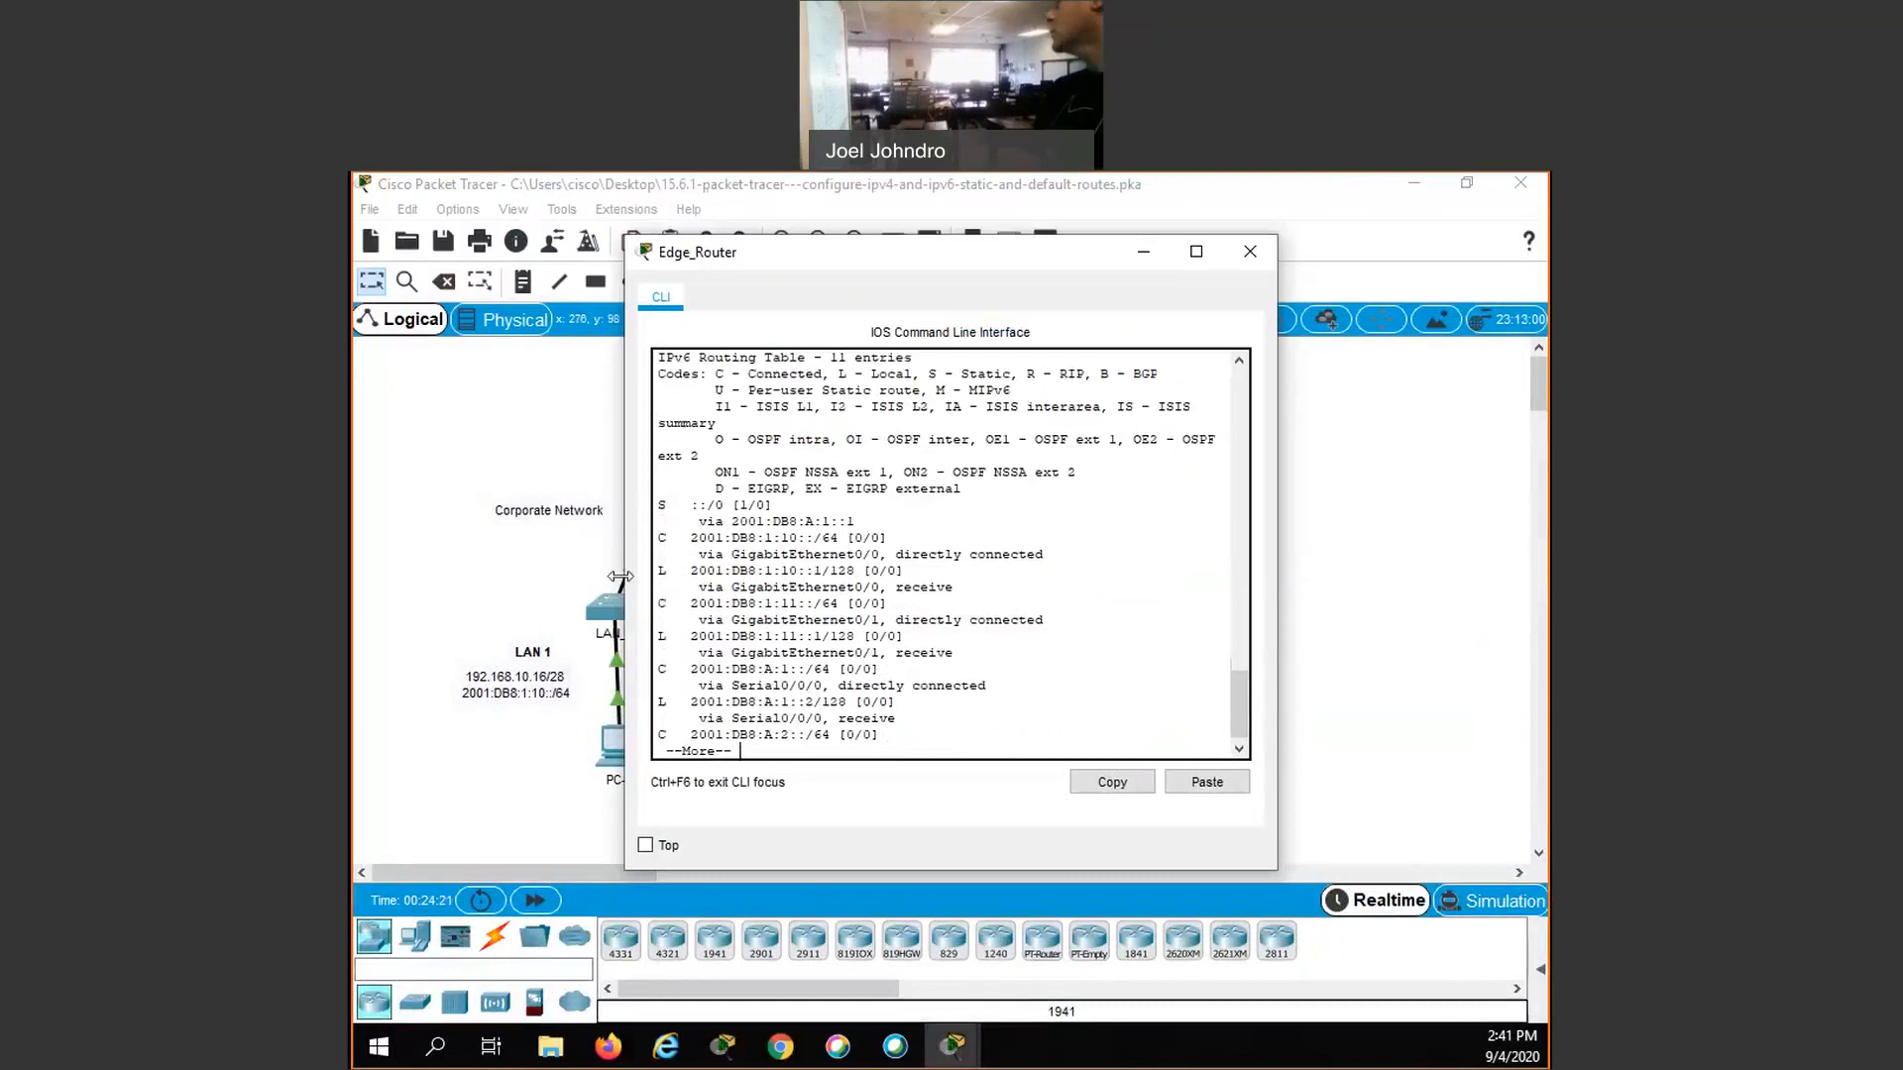
left_click_drag(626, 404, 528, 404)
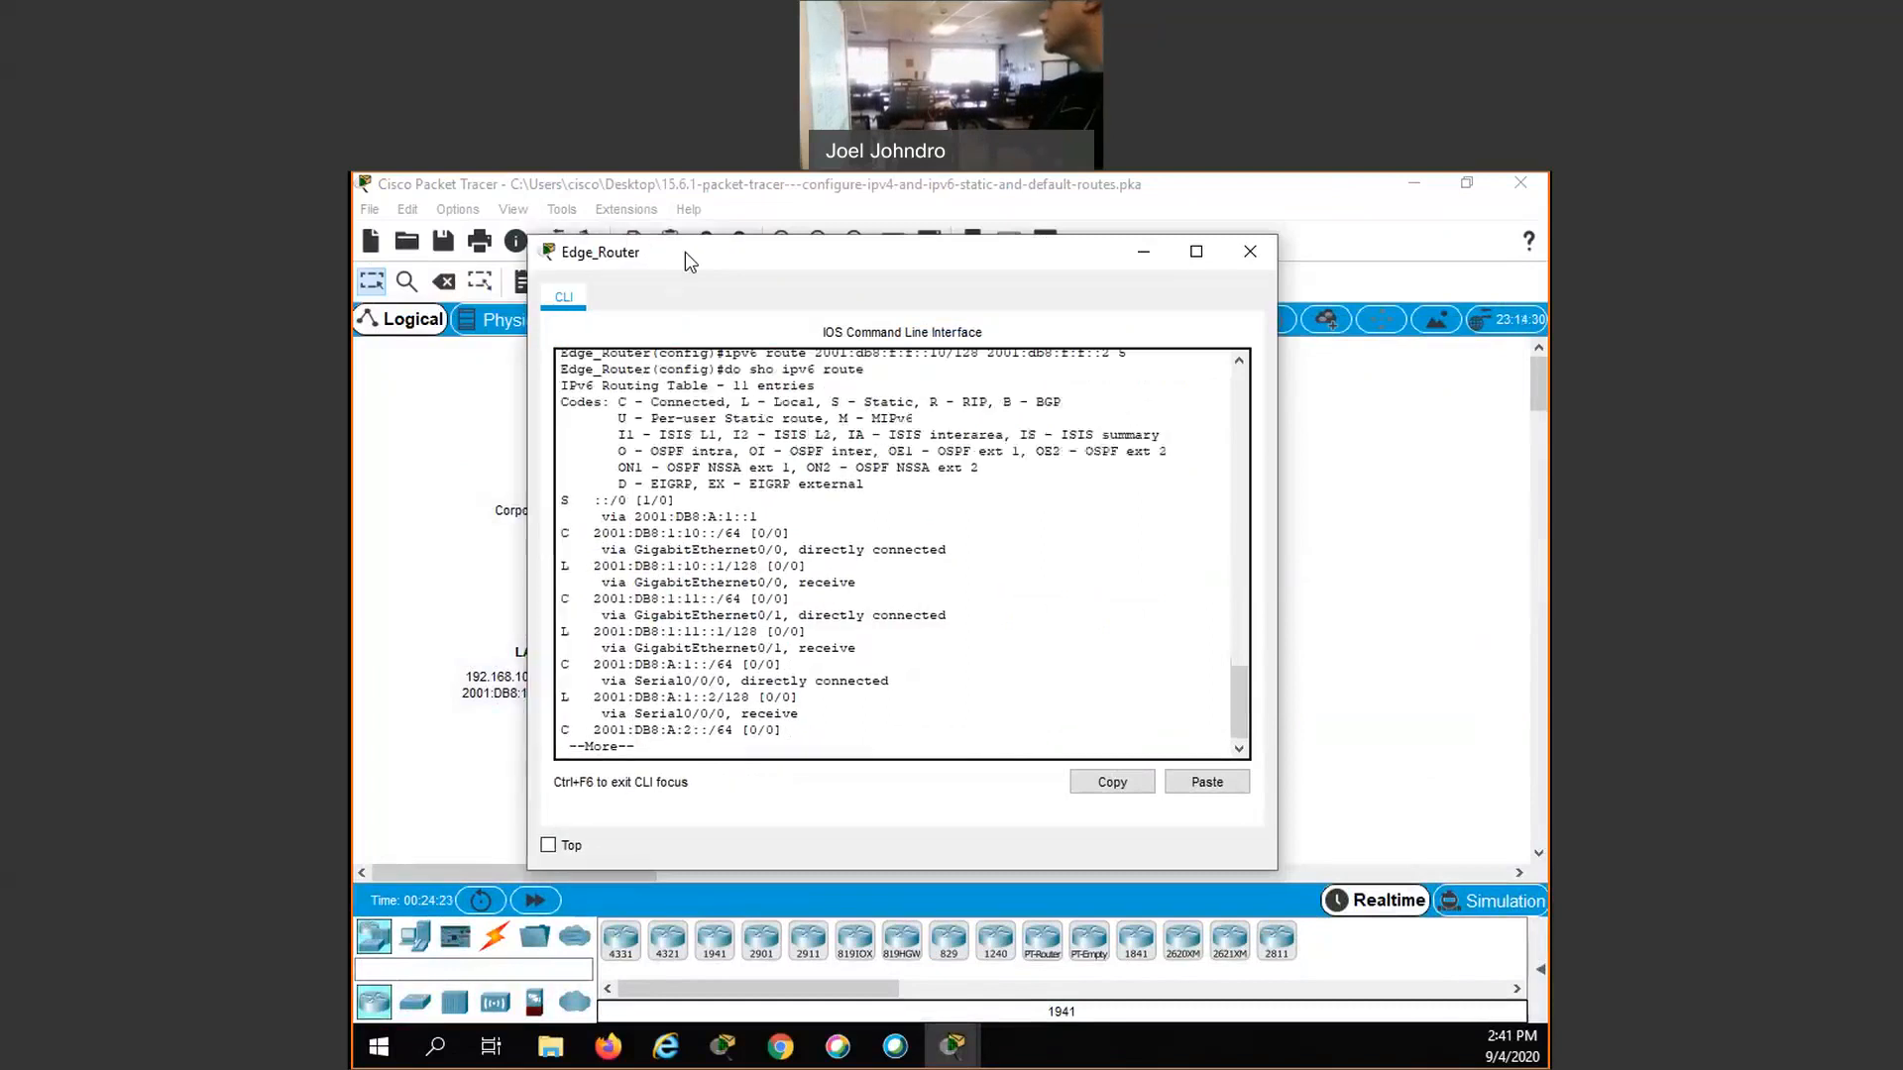
left_click_drag(563, 255, 426, 241)
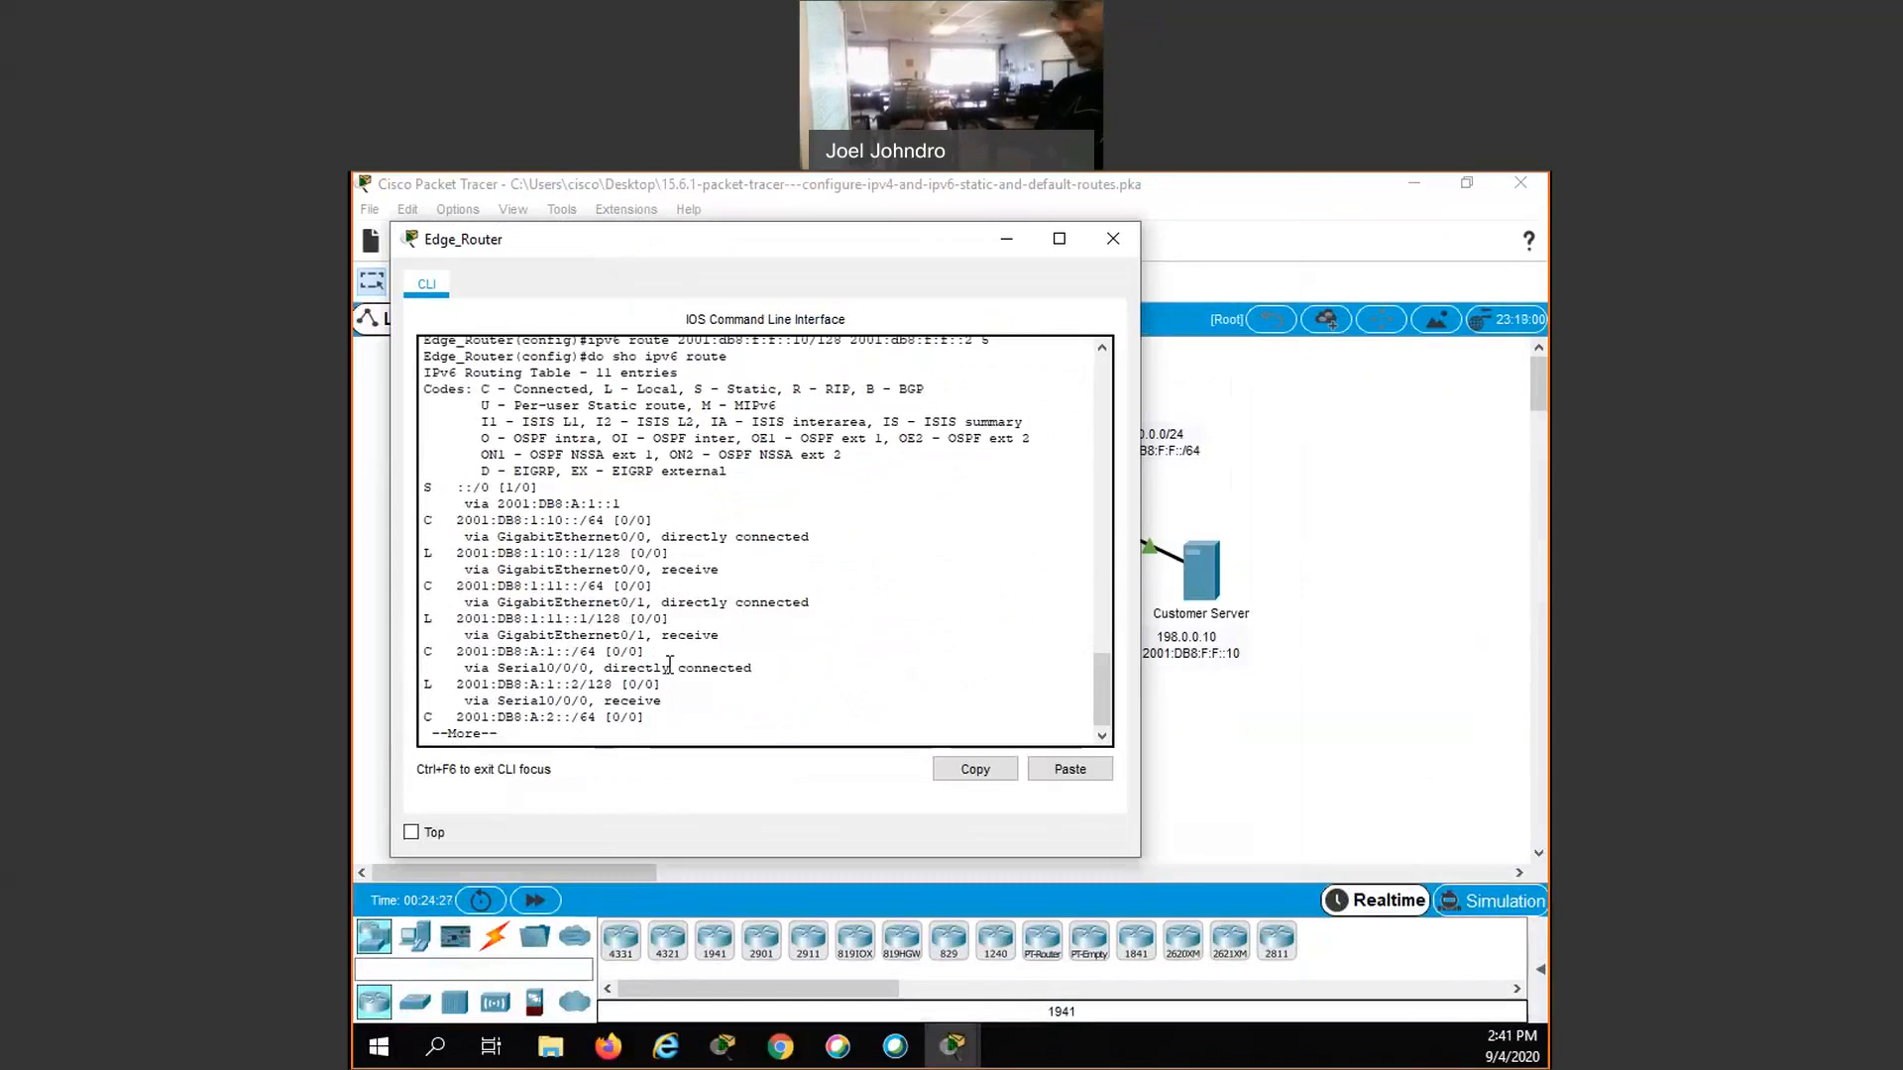
key("space")
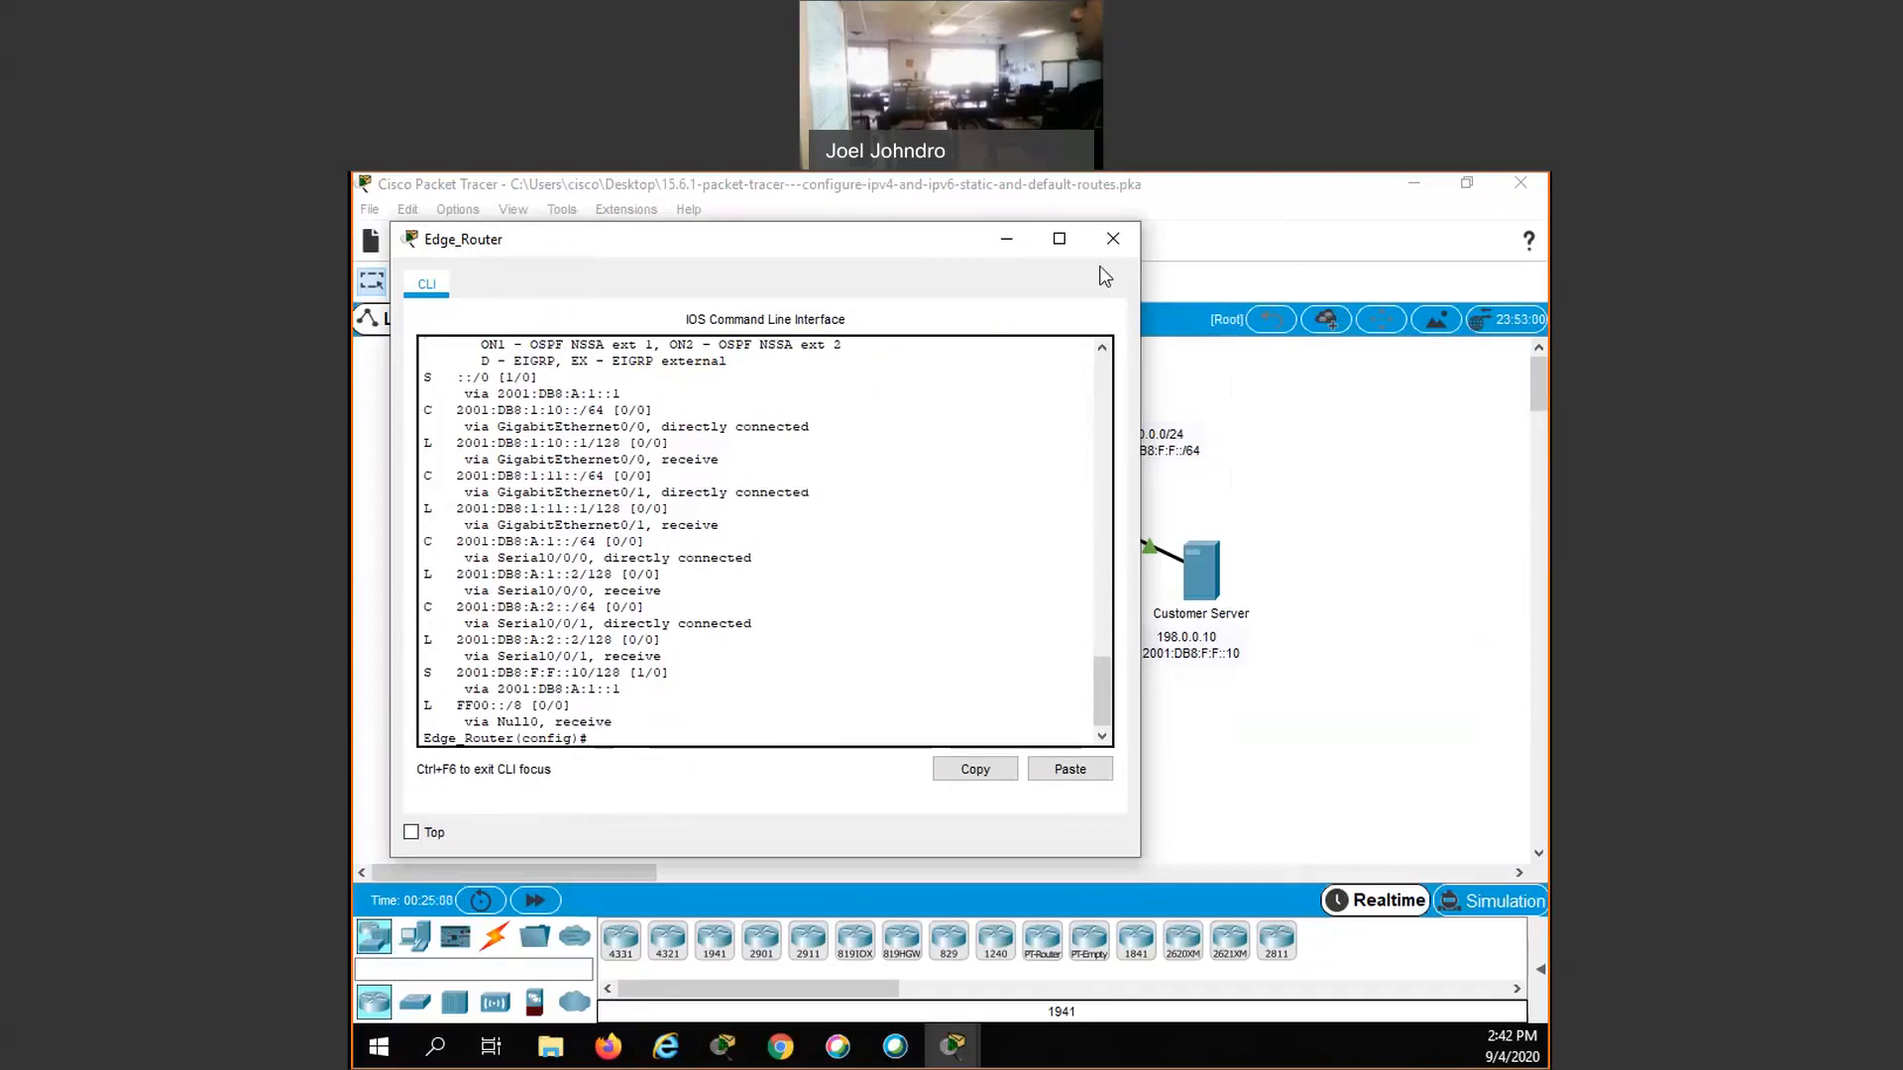
- Display the running configuration on Edge_Router and examine its configured IPv4 and IPv6 static routes
type("d")
type("o sho run")
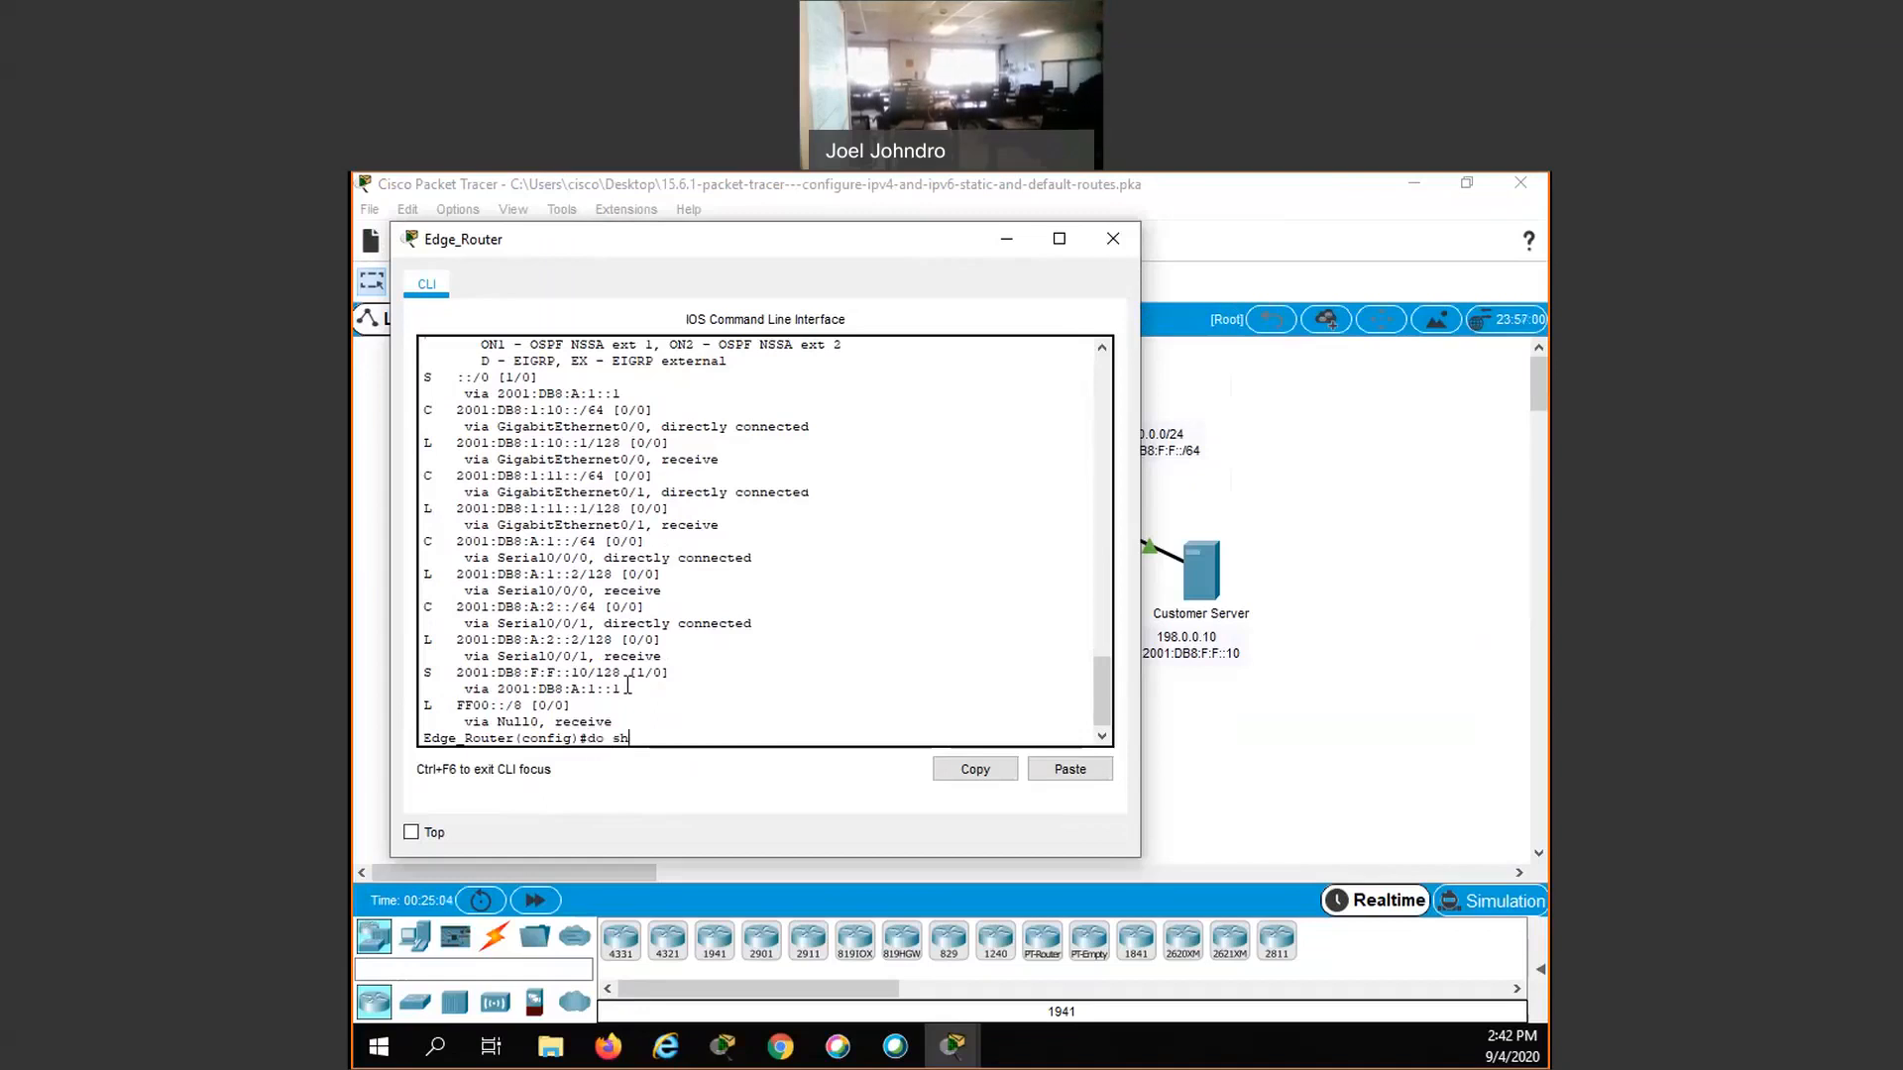
key("Return")
key("space")
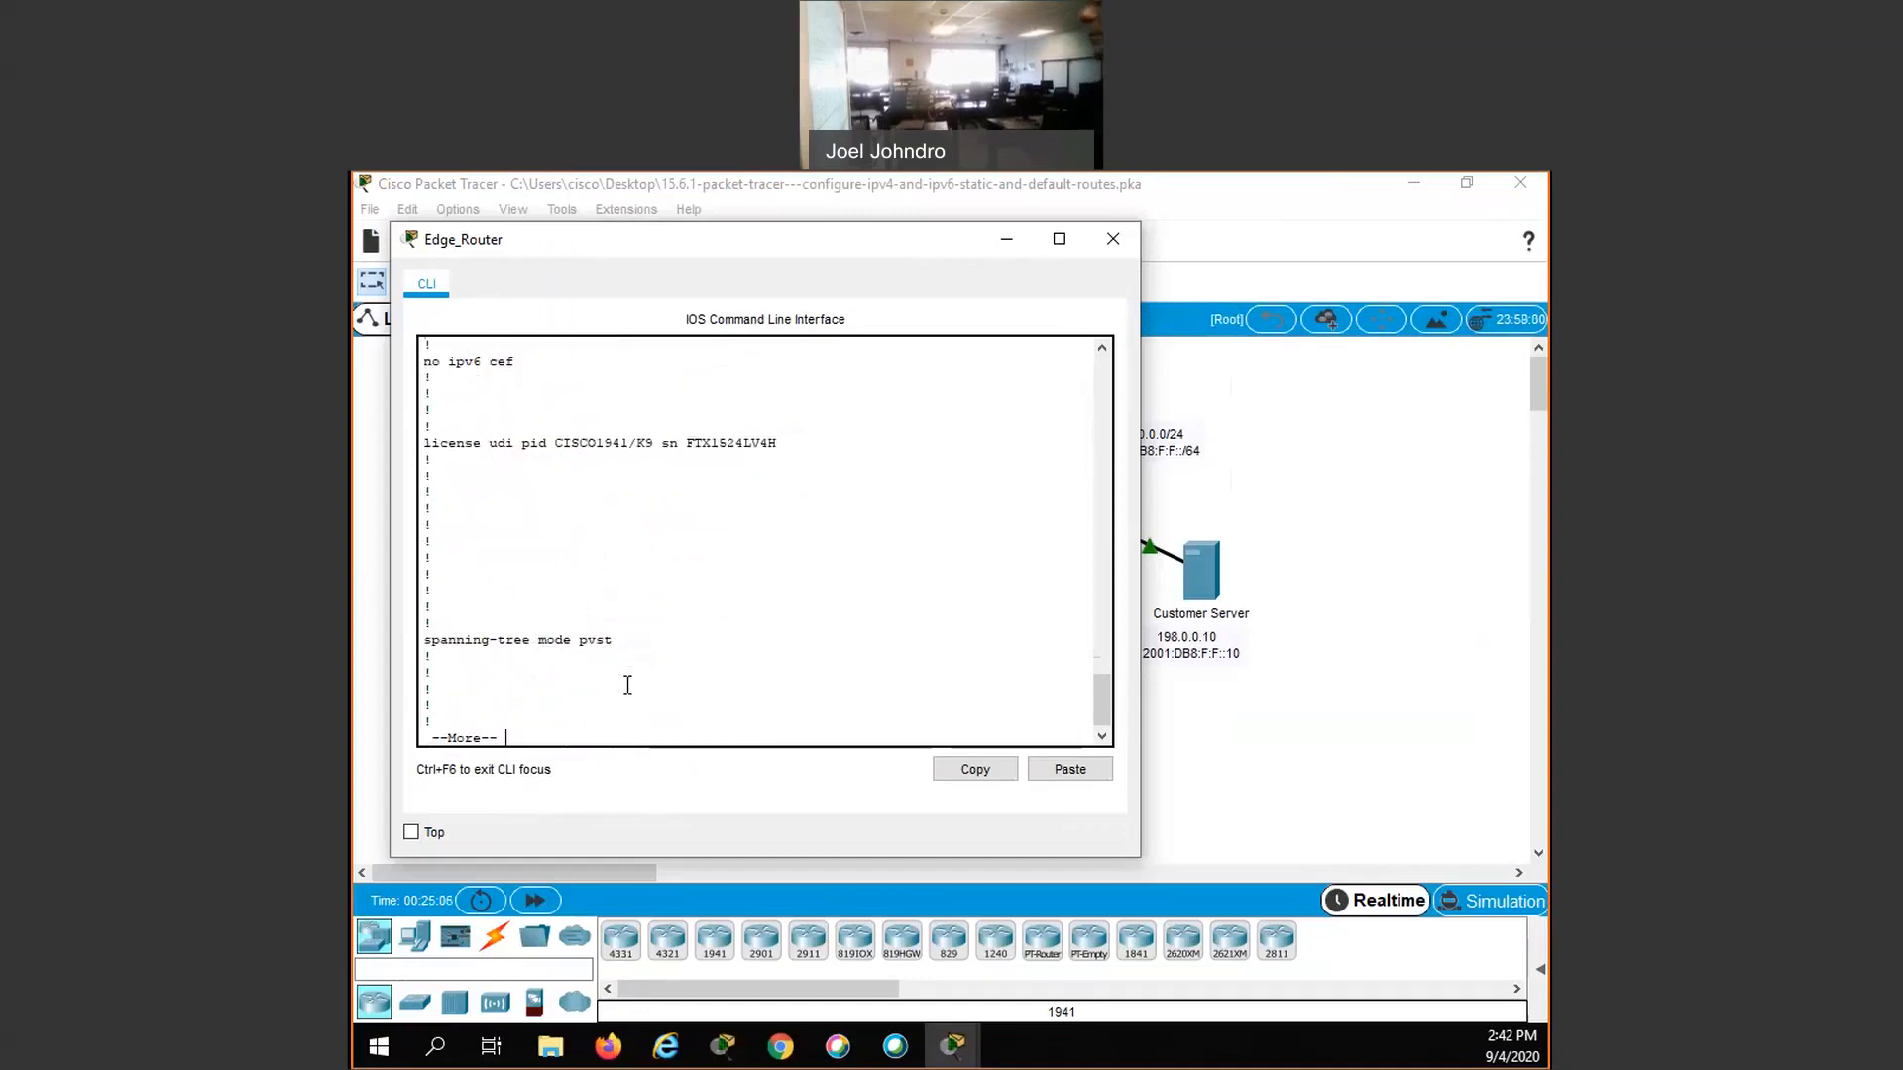
key("space")
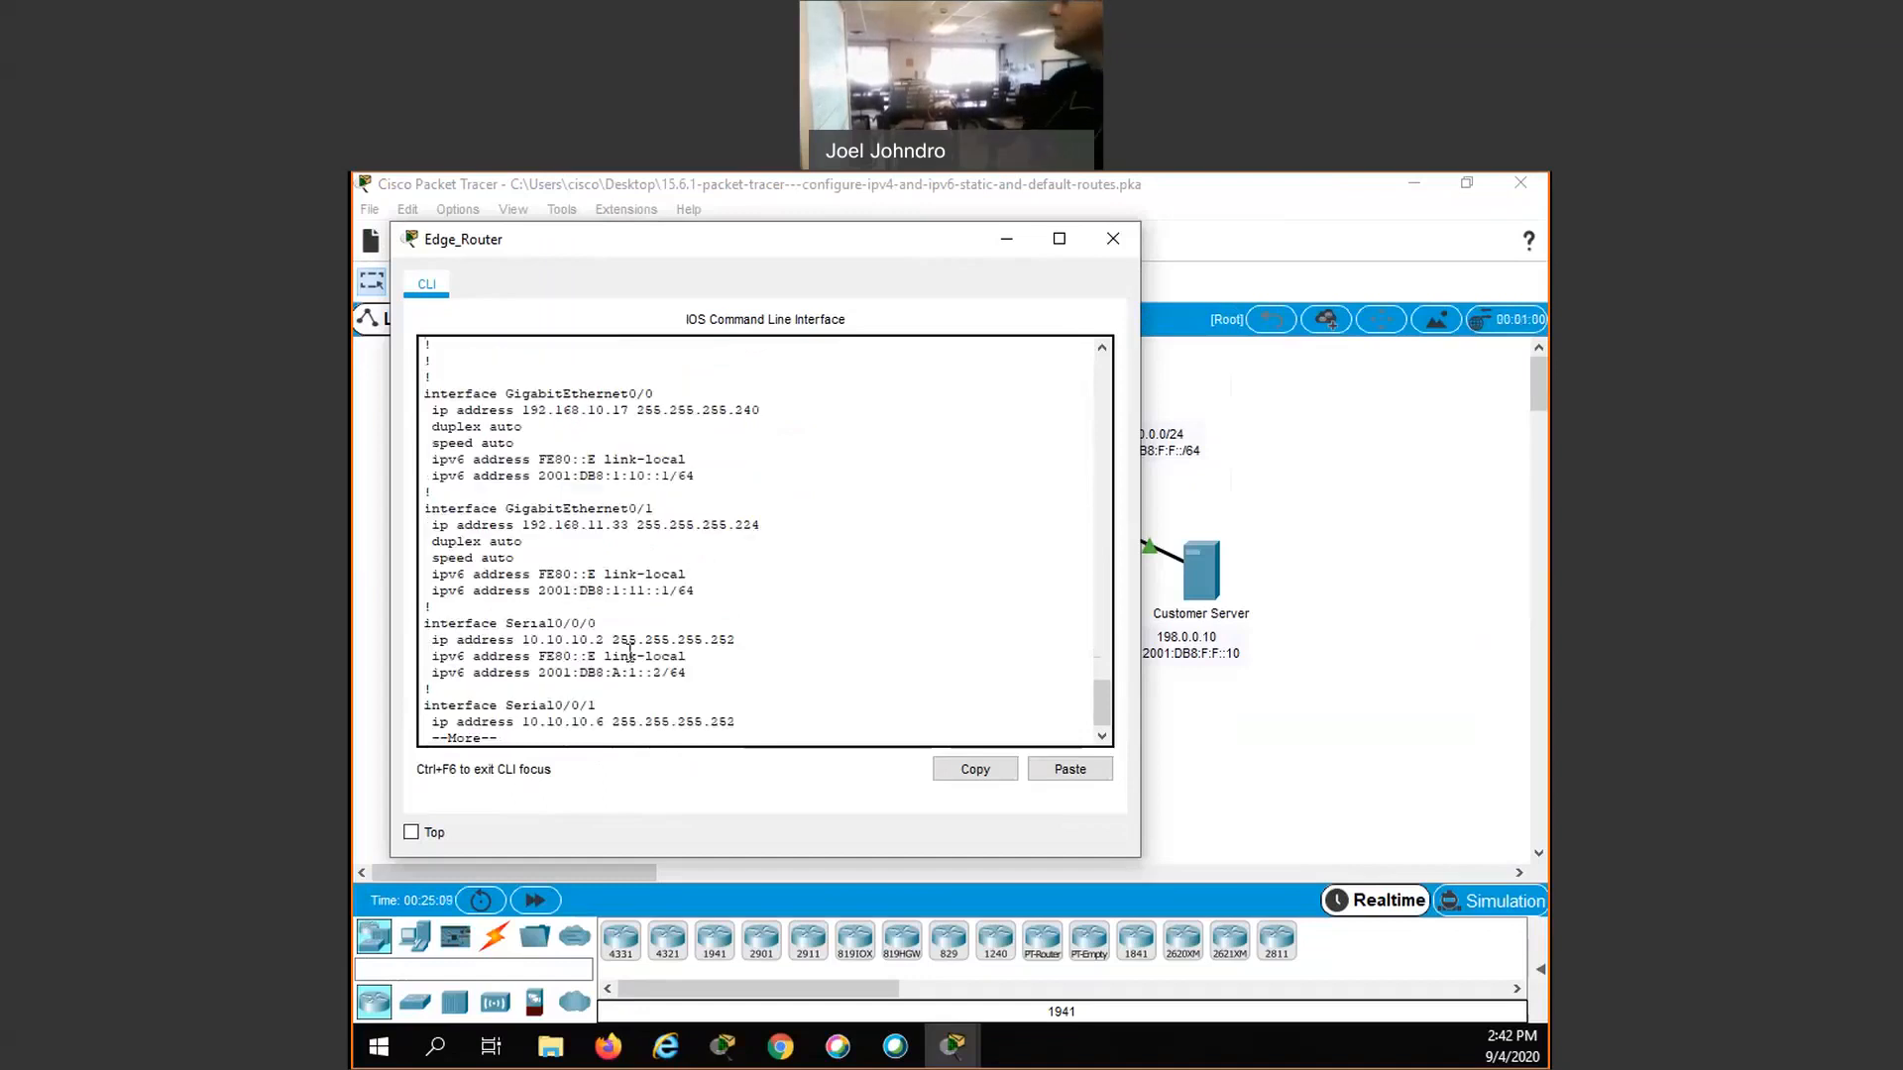
key("space")
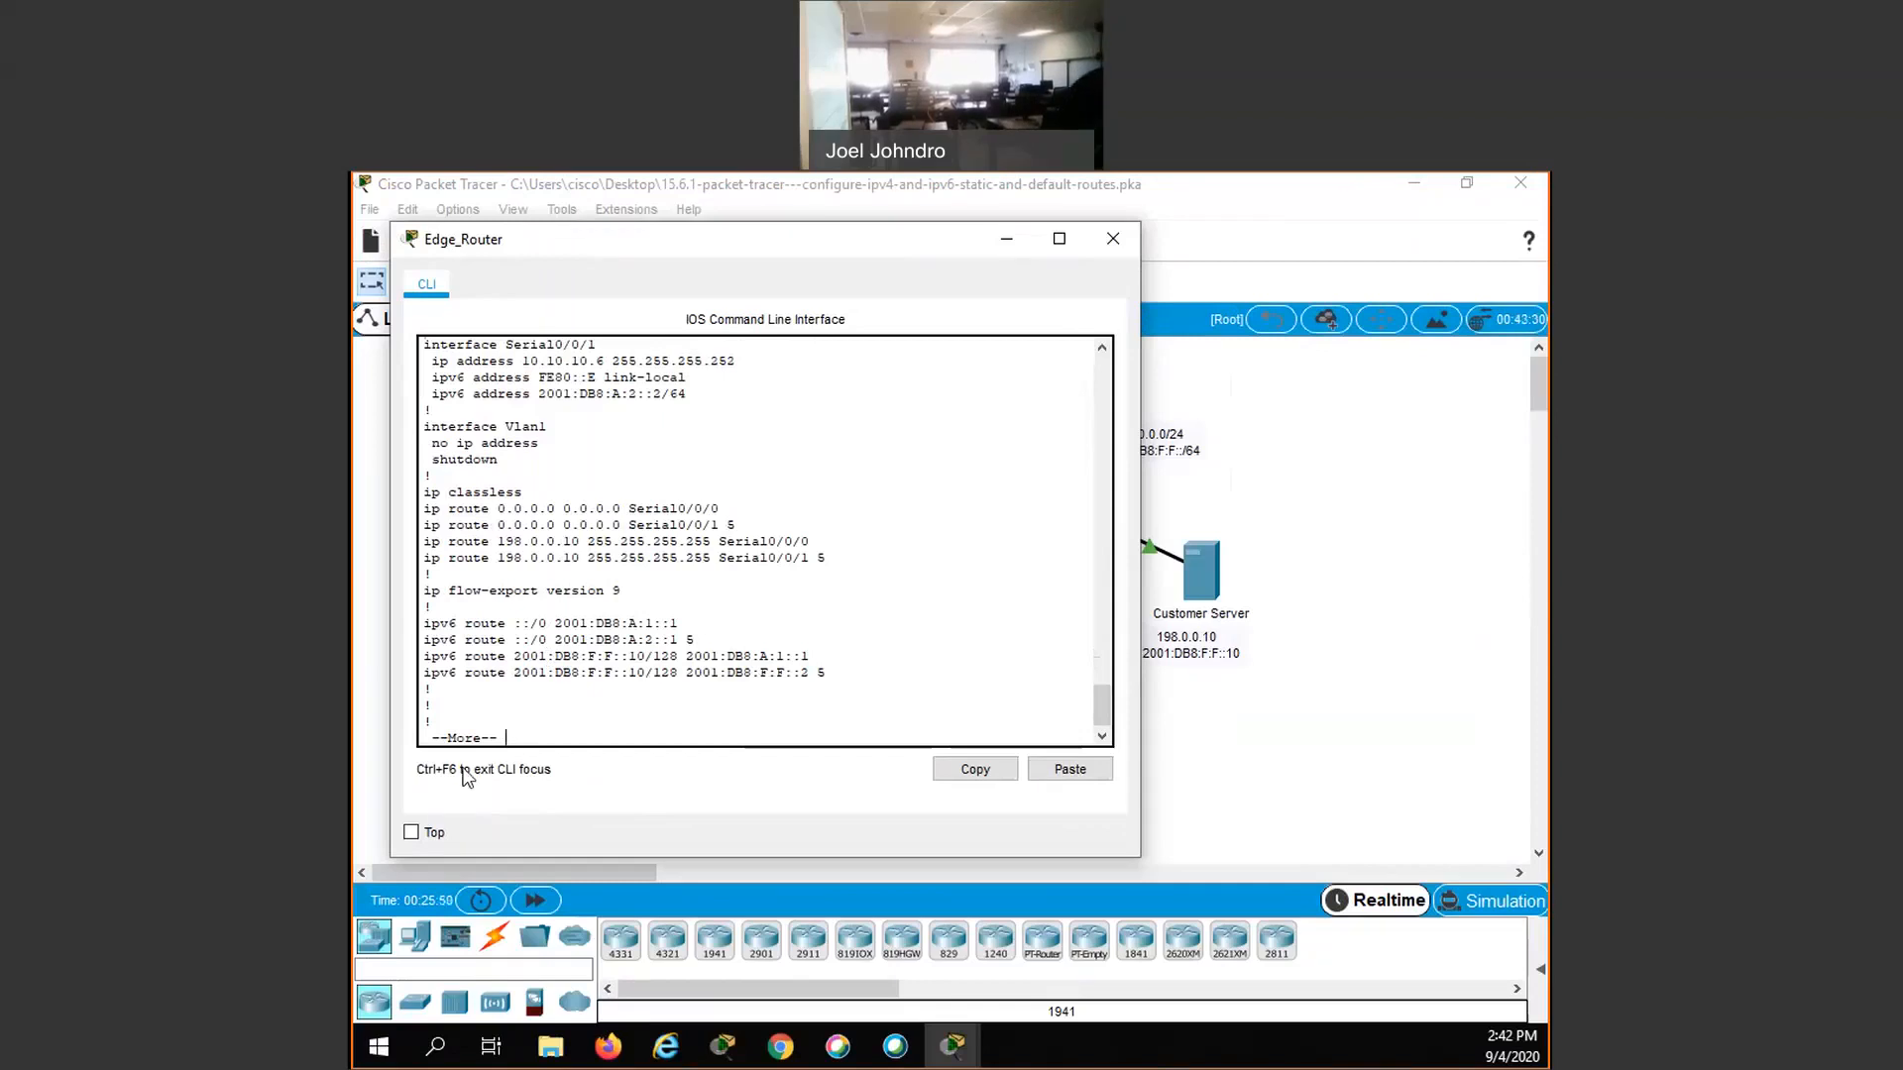
key("q")
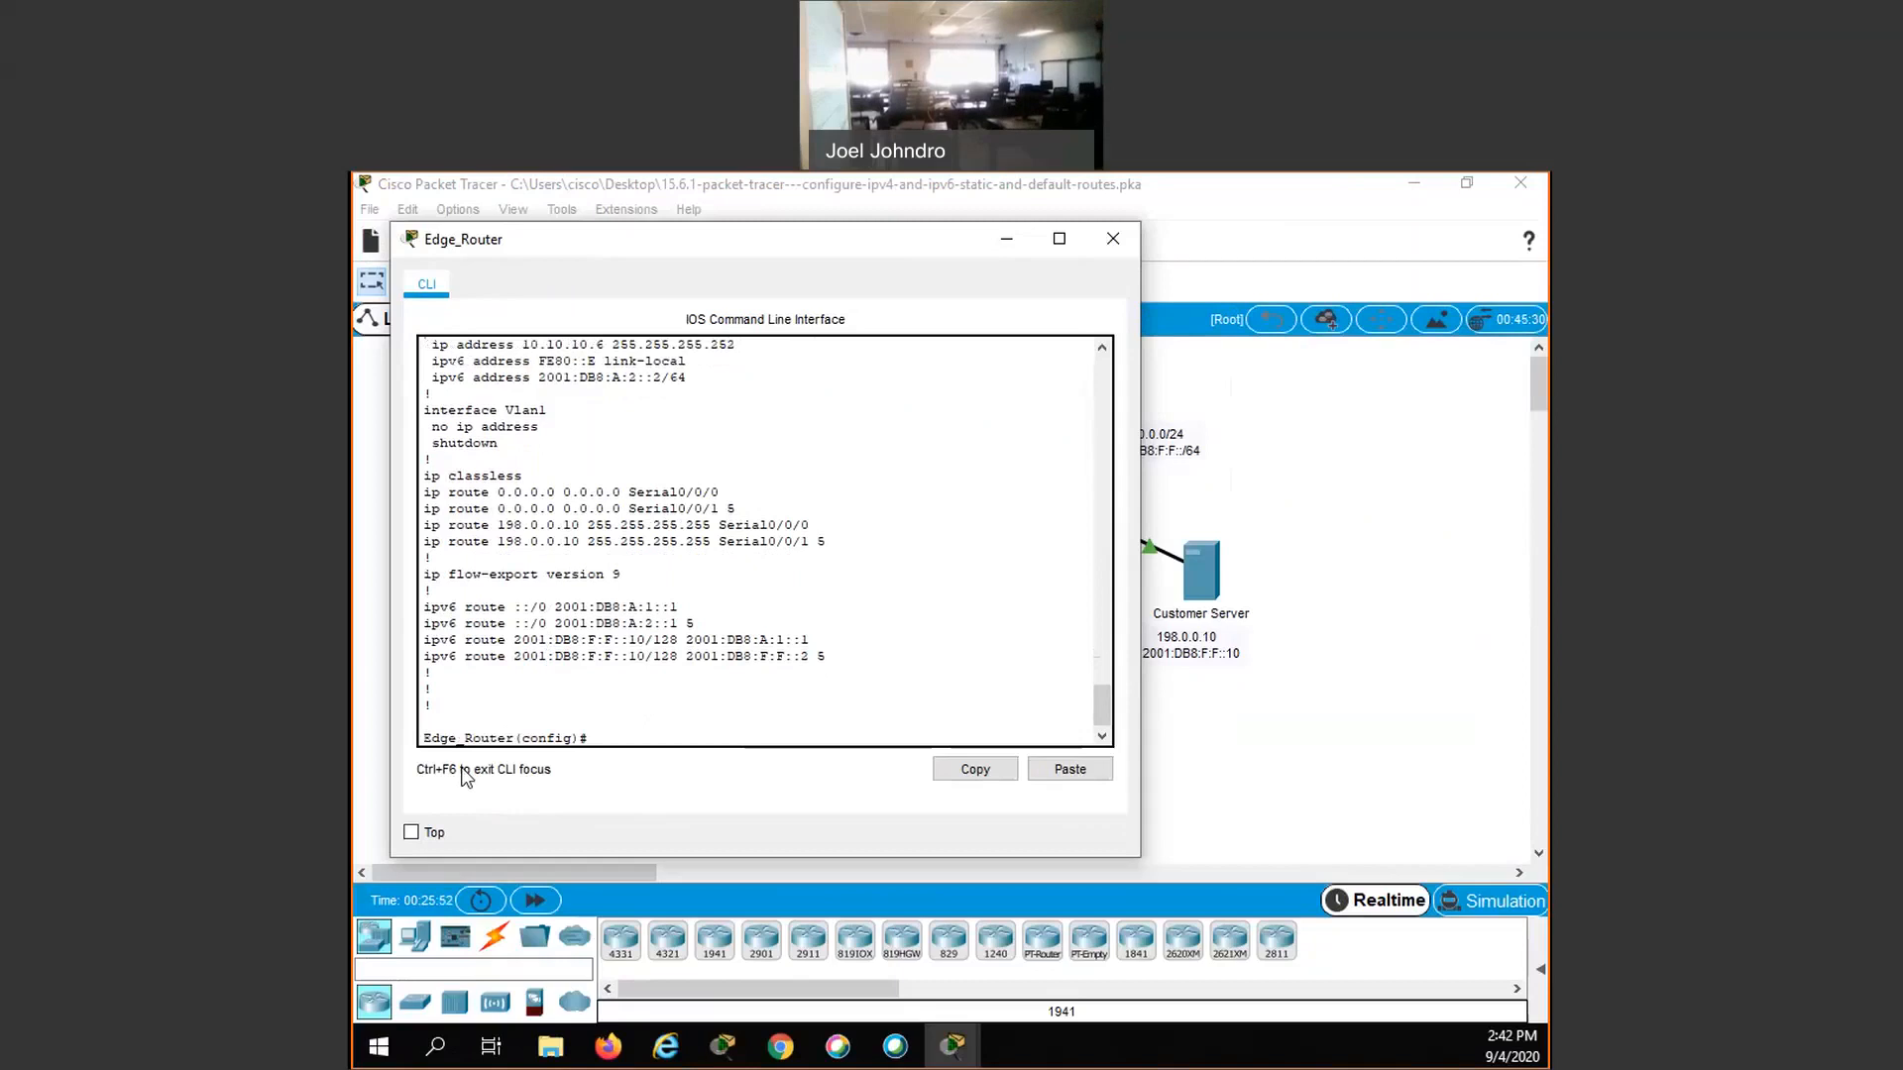
- Remove the floating IPv6 host route to 2001:db8:f:f::10/128 via 2001:db8:f:f::2 with administrative distance 5 from Edge_Router
type("no ipv6 route 2001:db8:f:f")
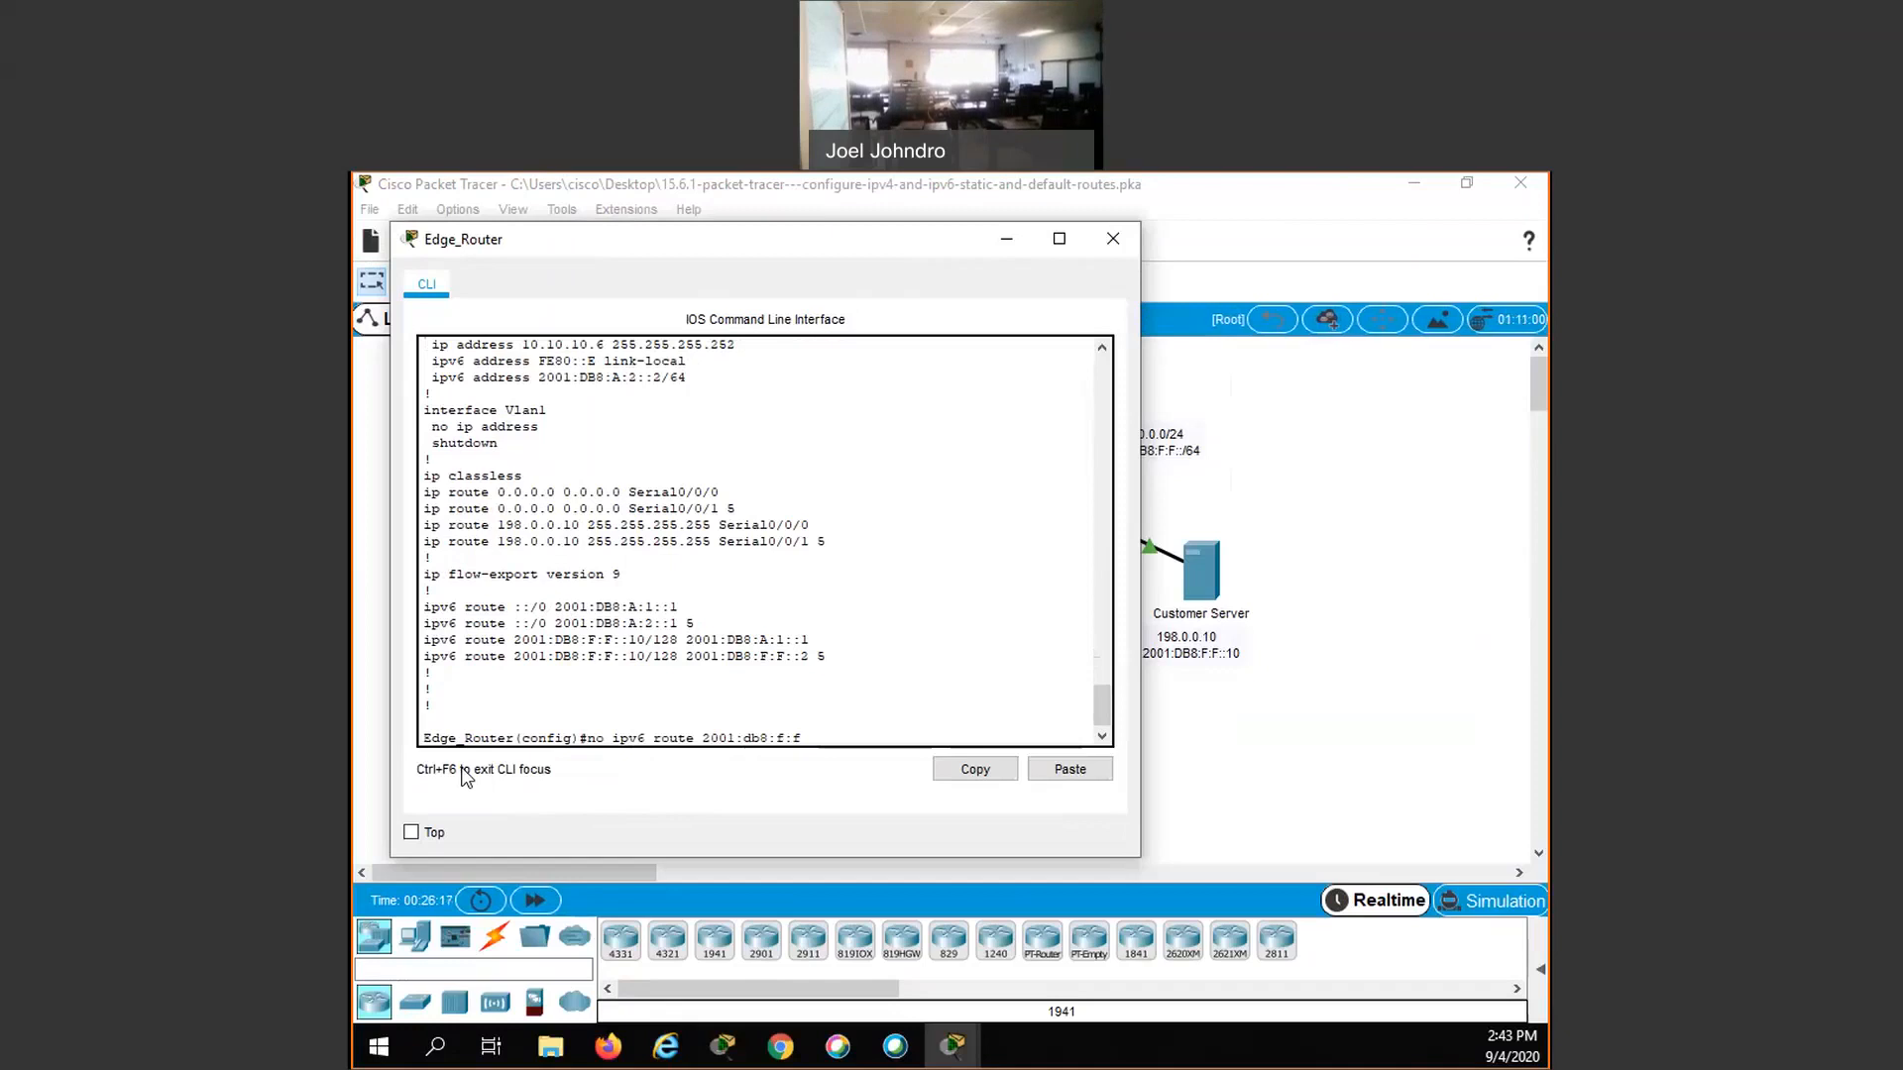
type("::10/128 2001")
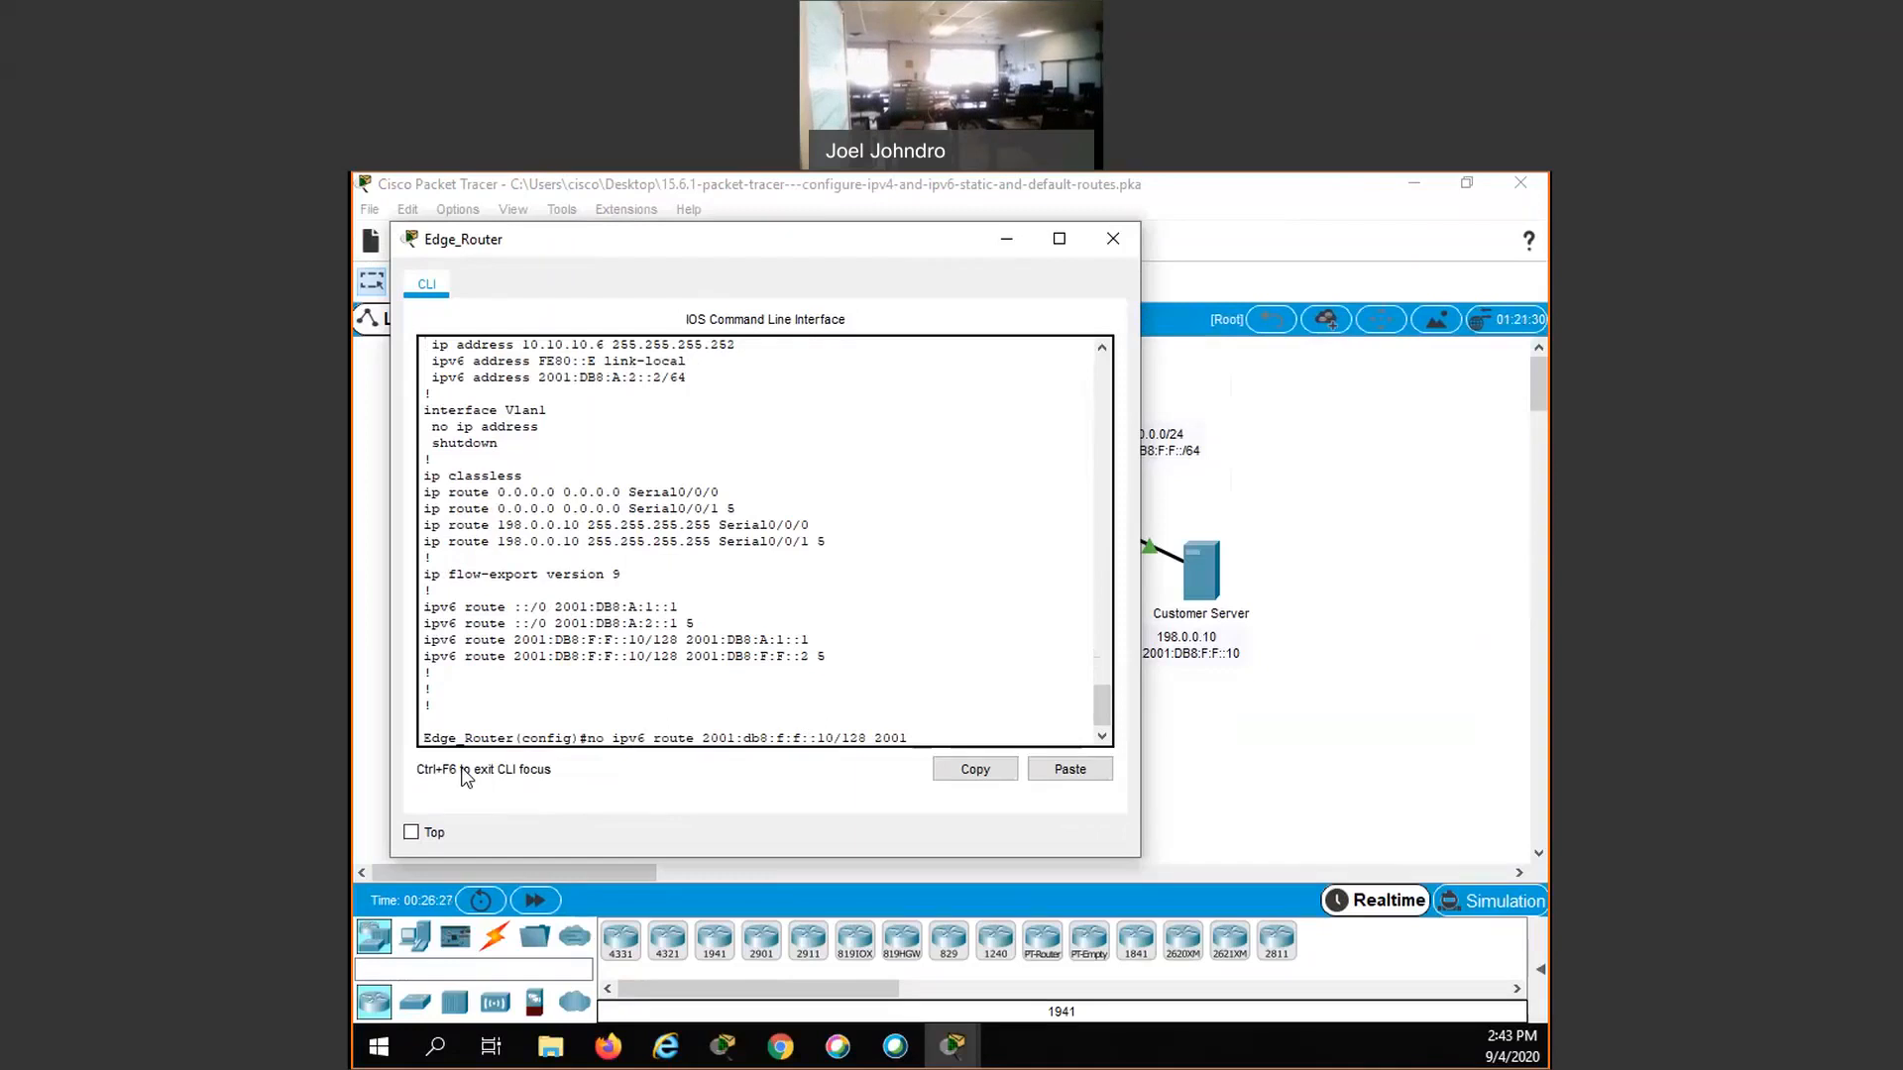
type(":db8:f:f::2 5")
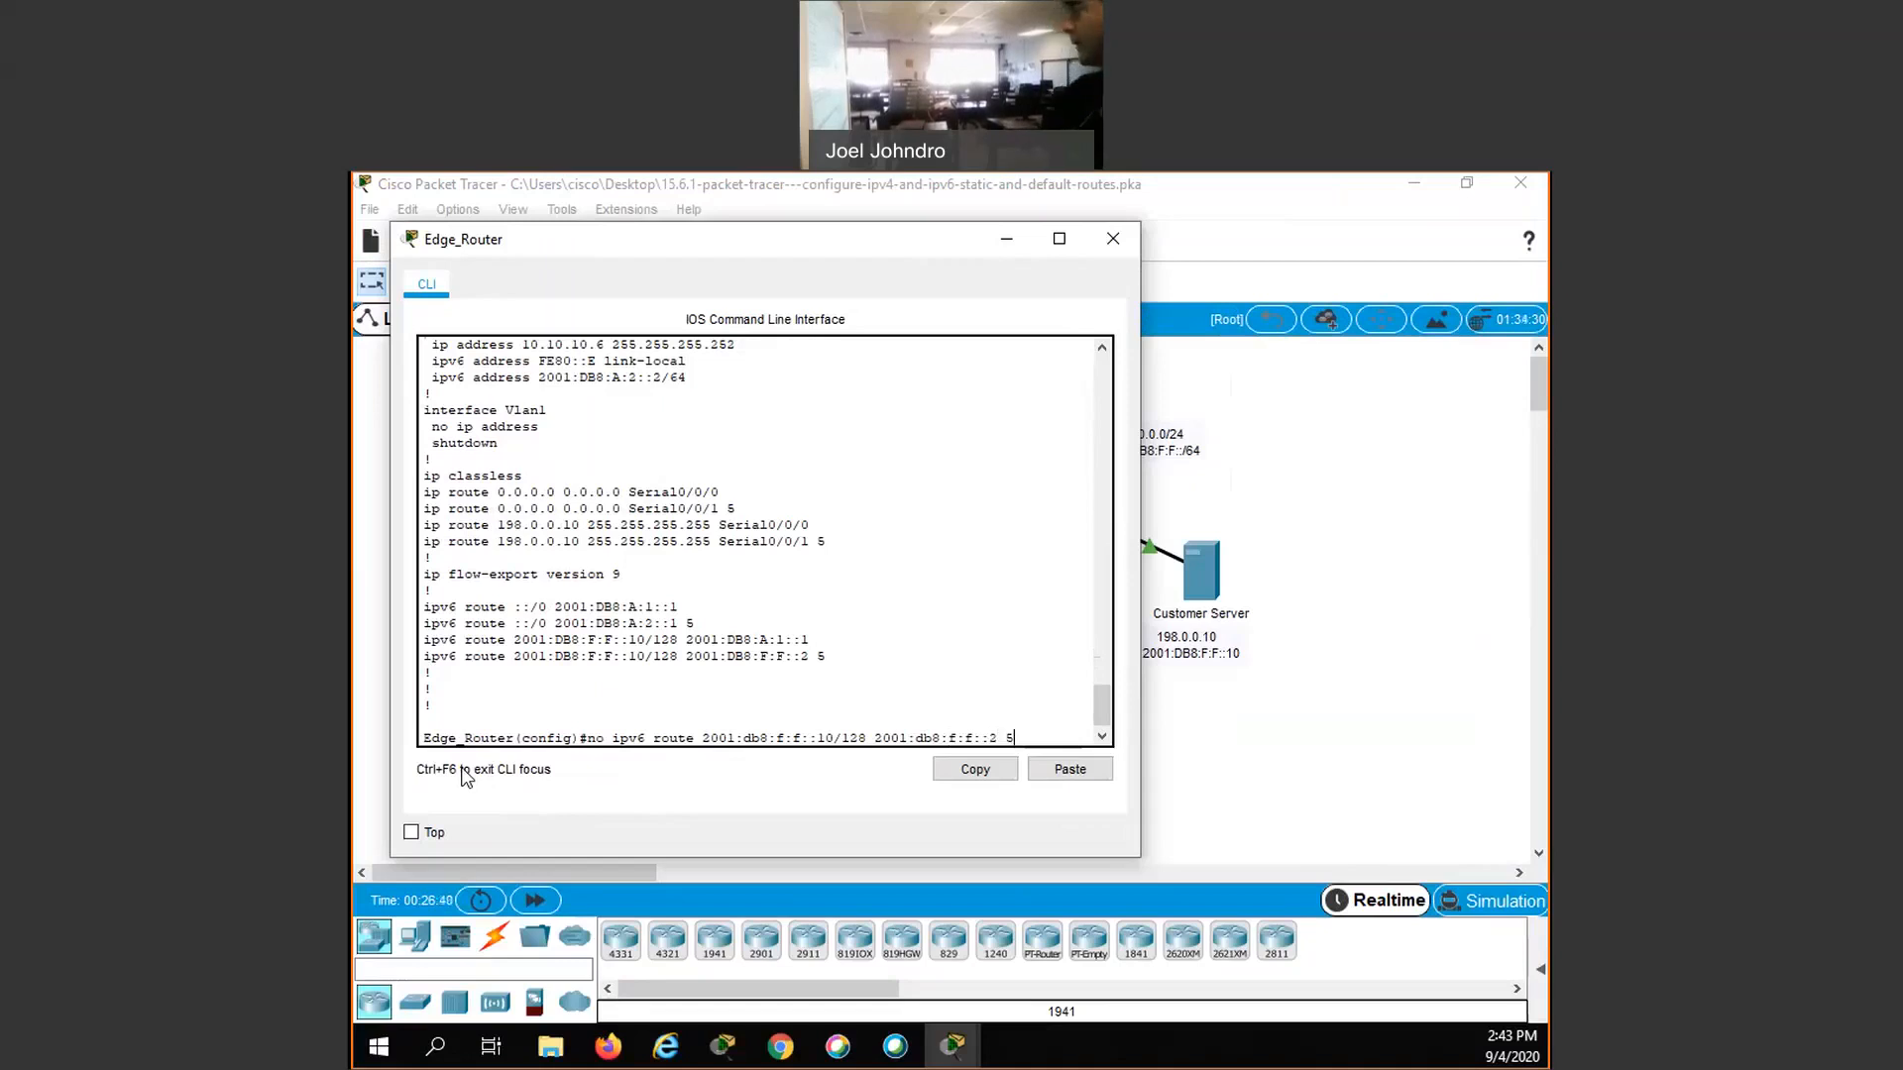
key("Return")
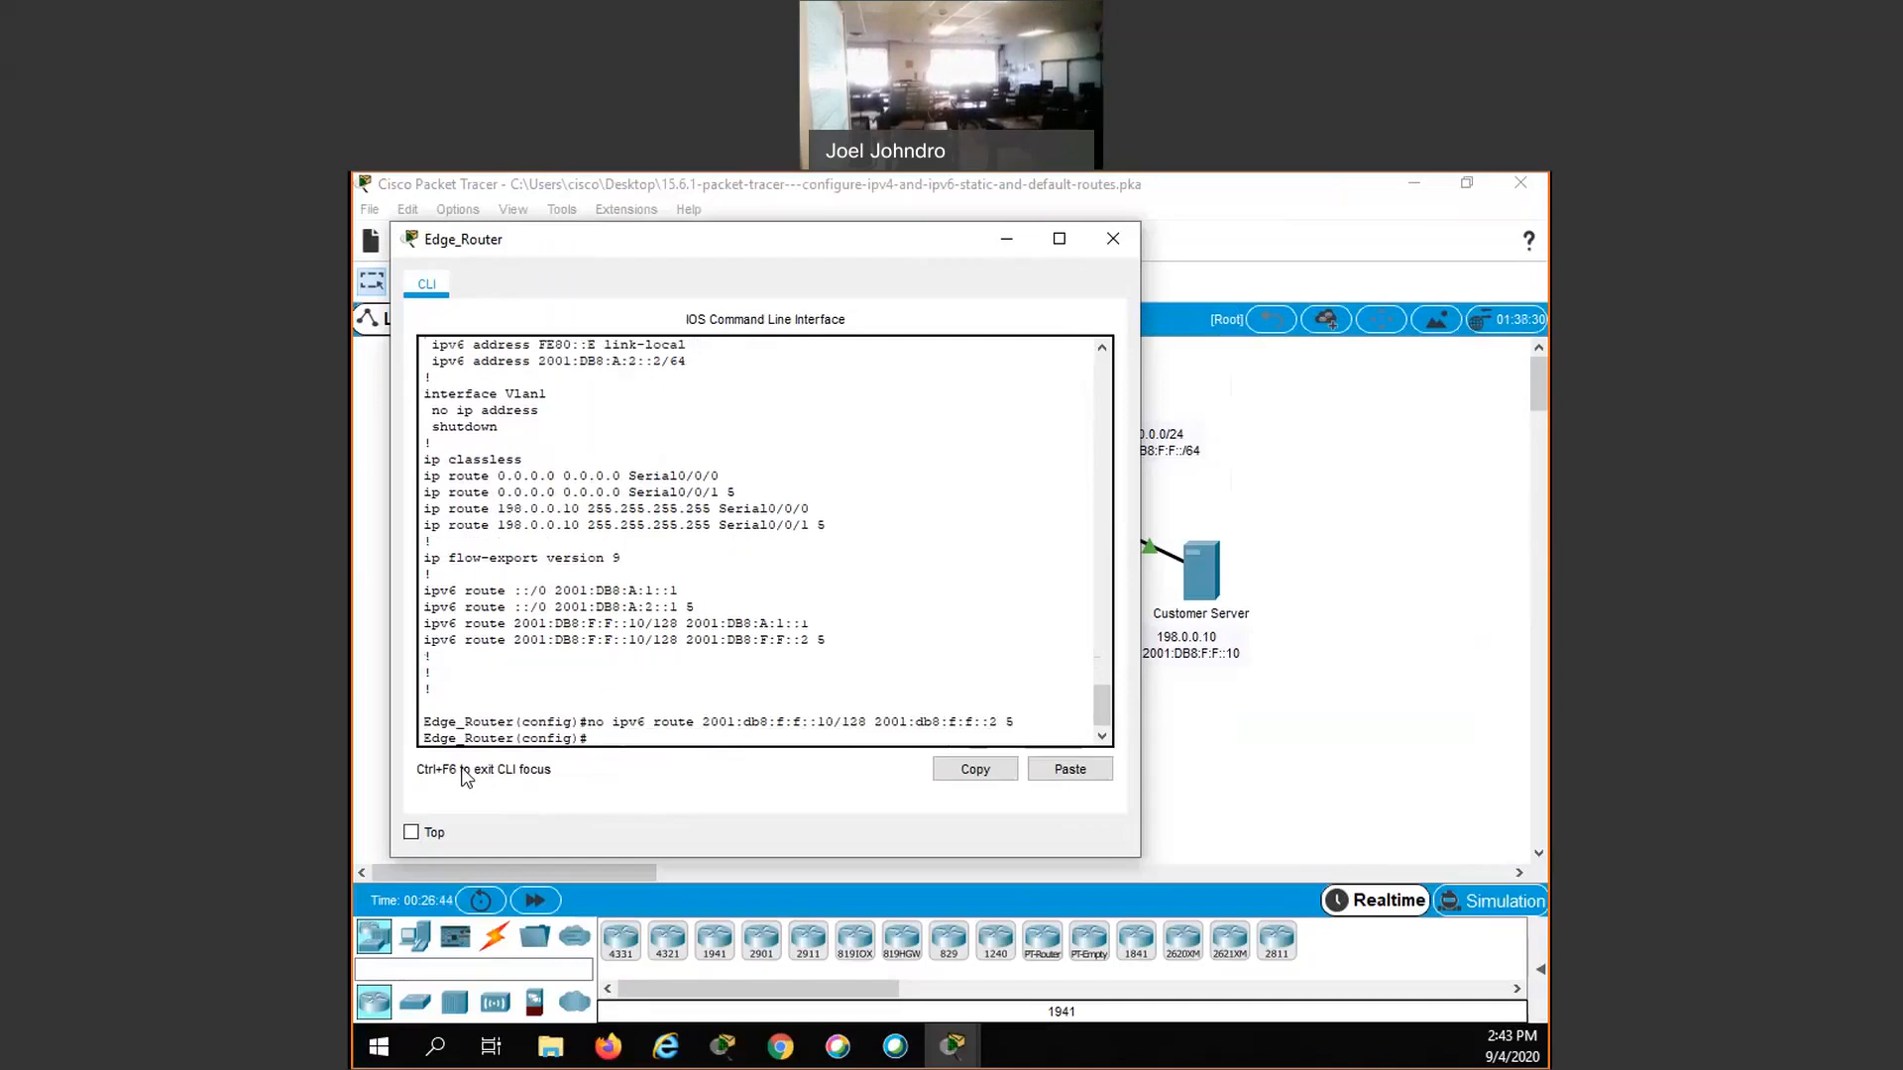
- Add a floating IPv6 host route on Edge_Router to 2001:db8:f:f::10/128 via 2001:db8:a:2::1 with administrative distance 5
type("ipv6 route 2001")
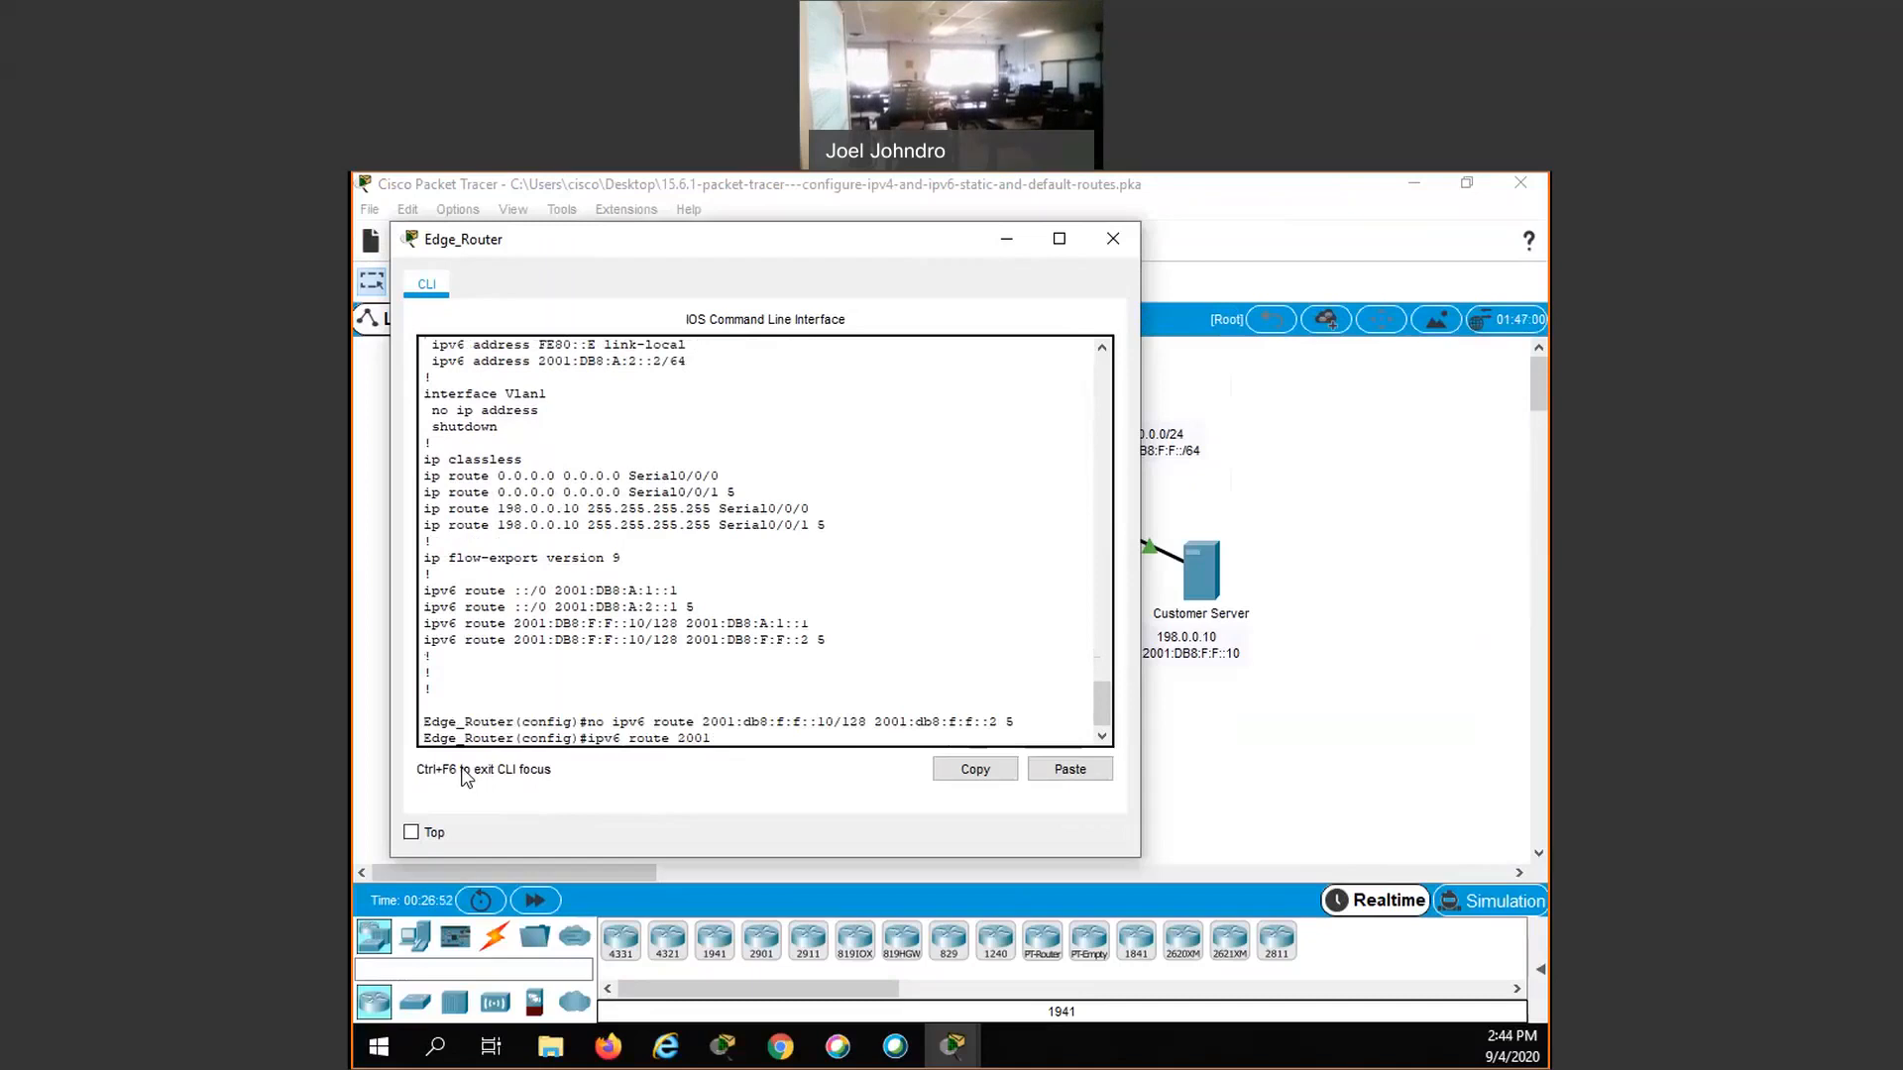
type(":db8:f:f::10/128")
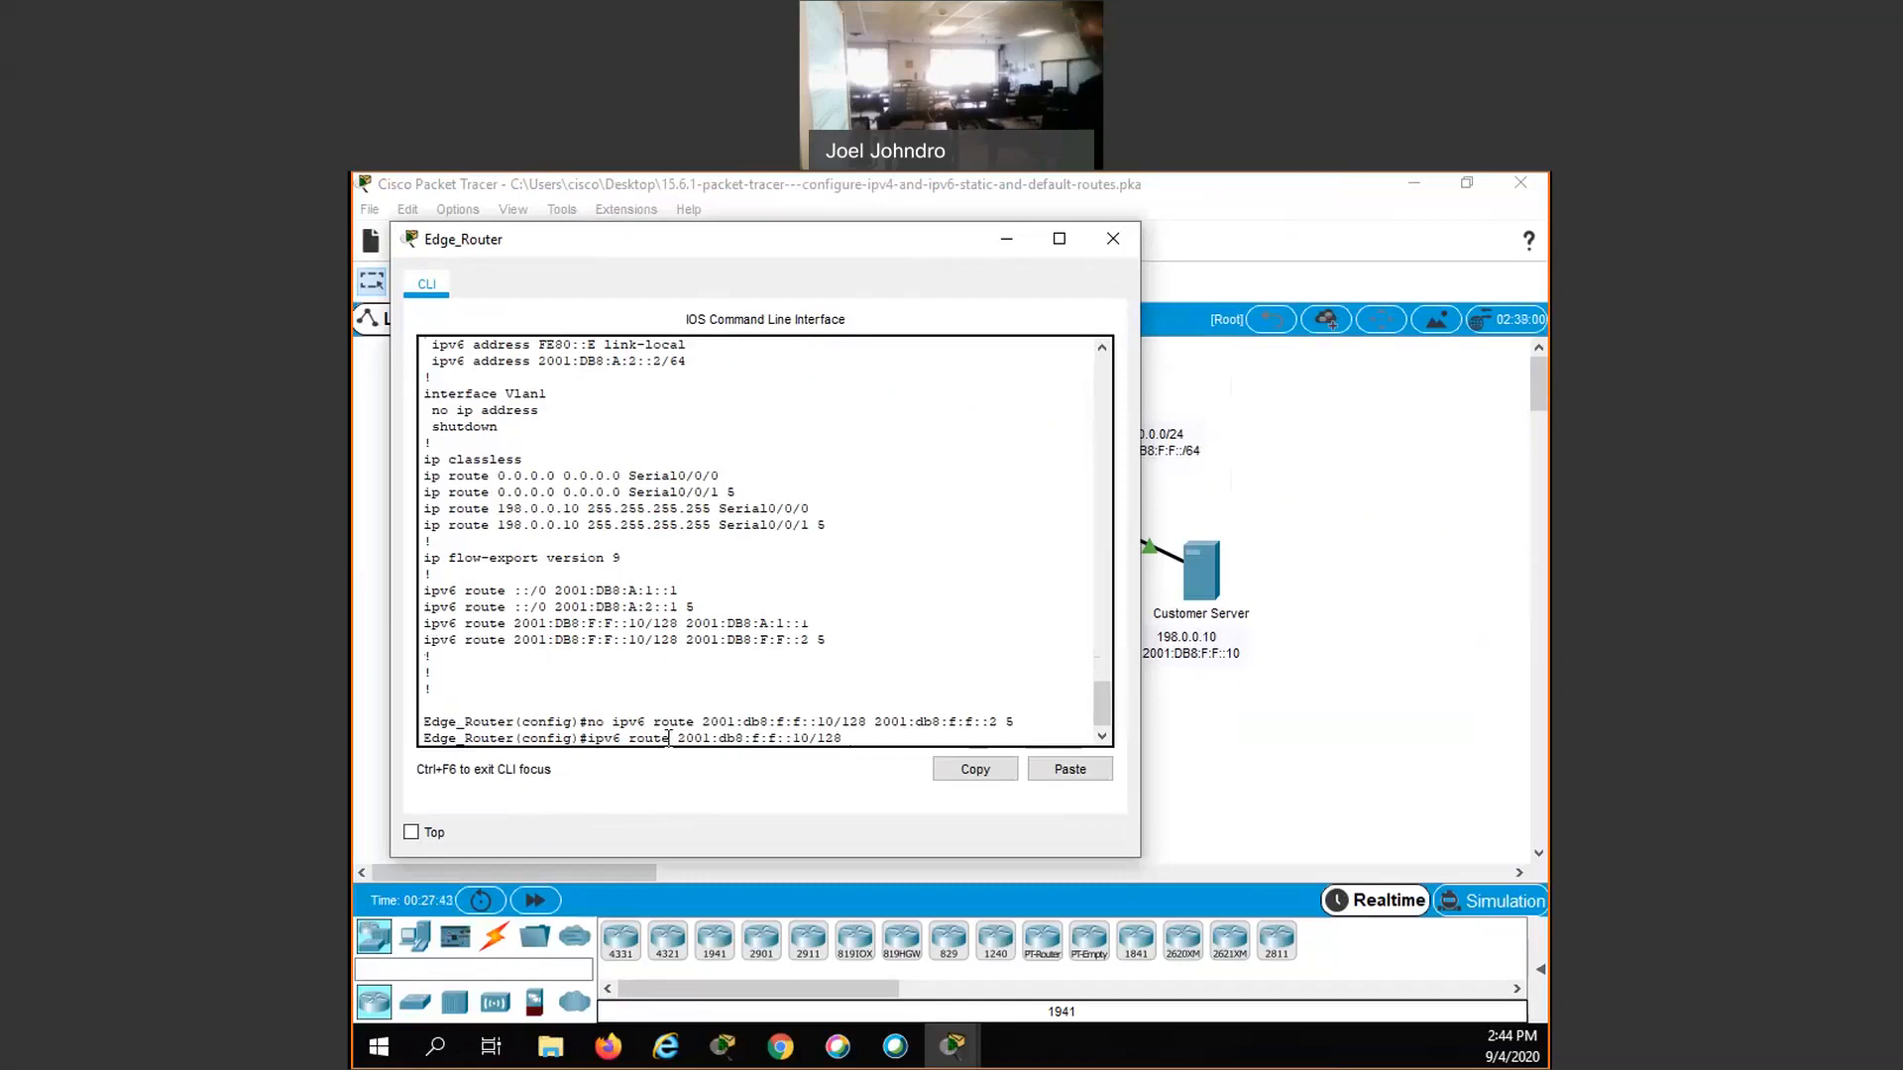
type("2001:")
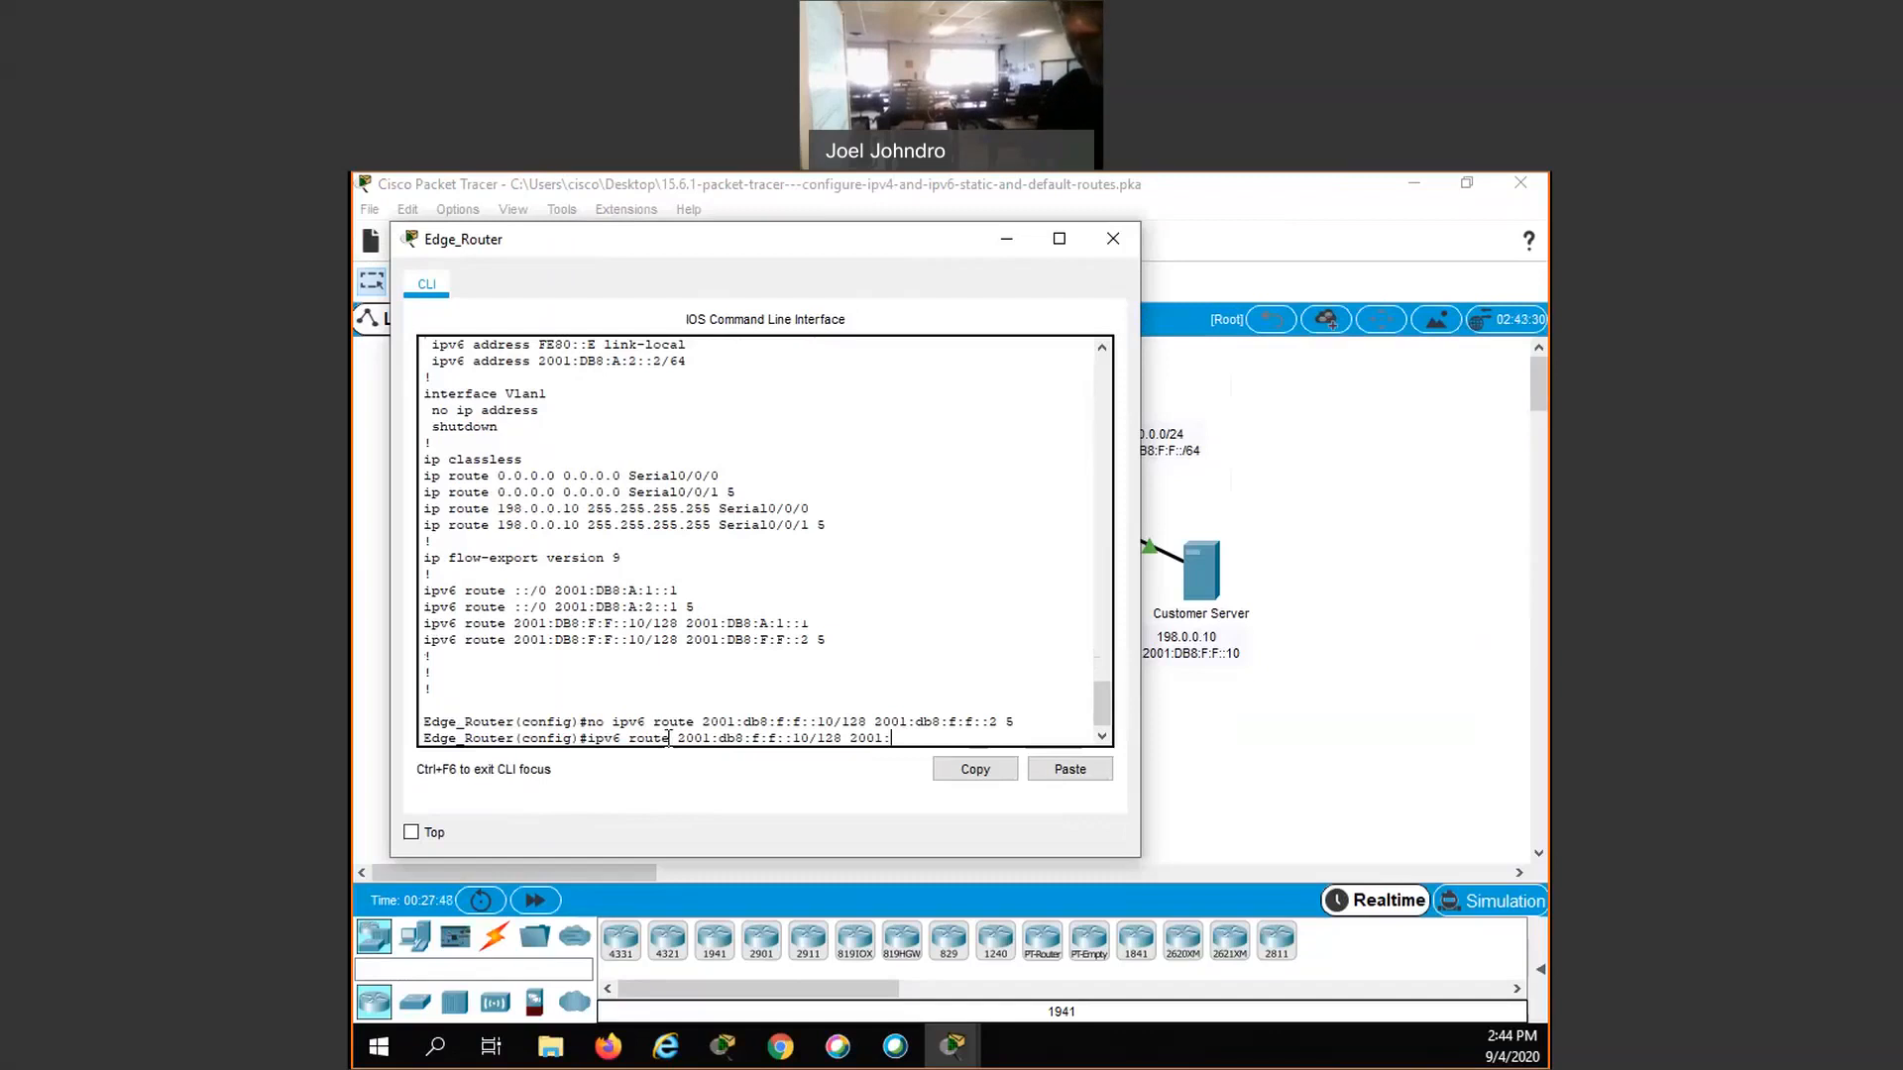
type("db8")
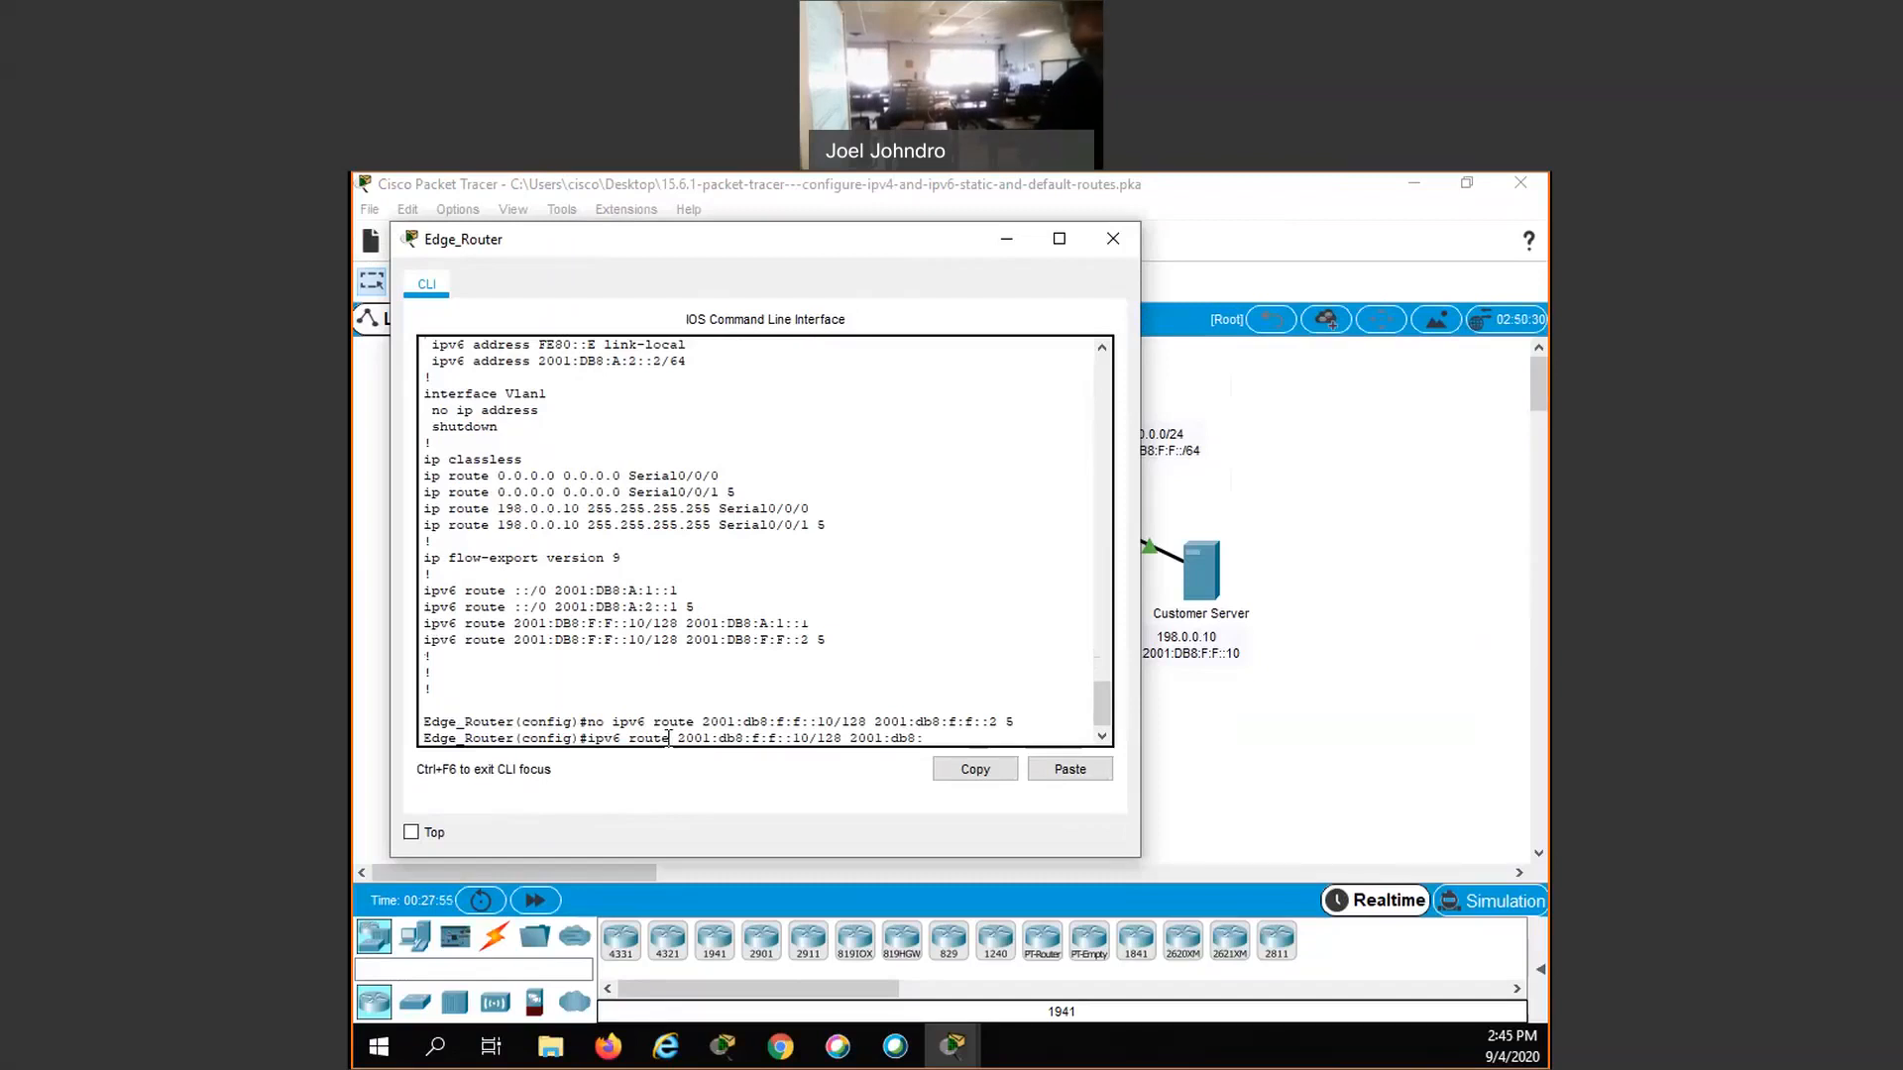
type(":a:2::1 5")
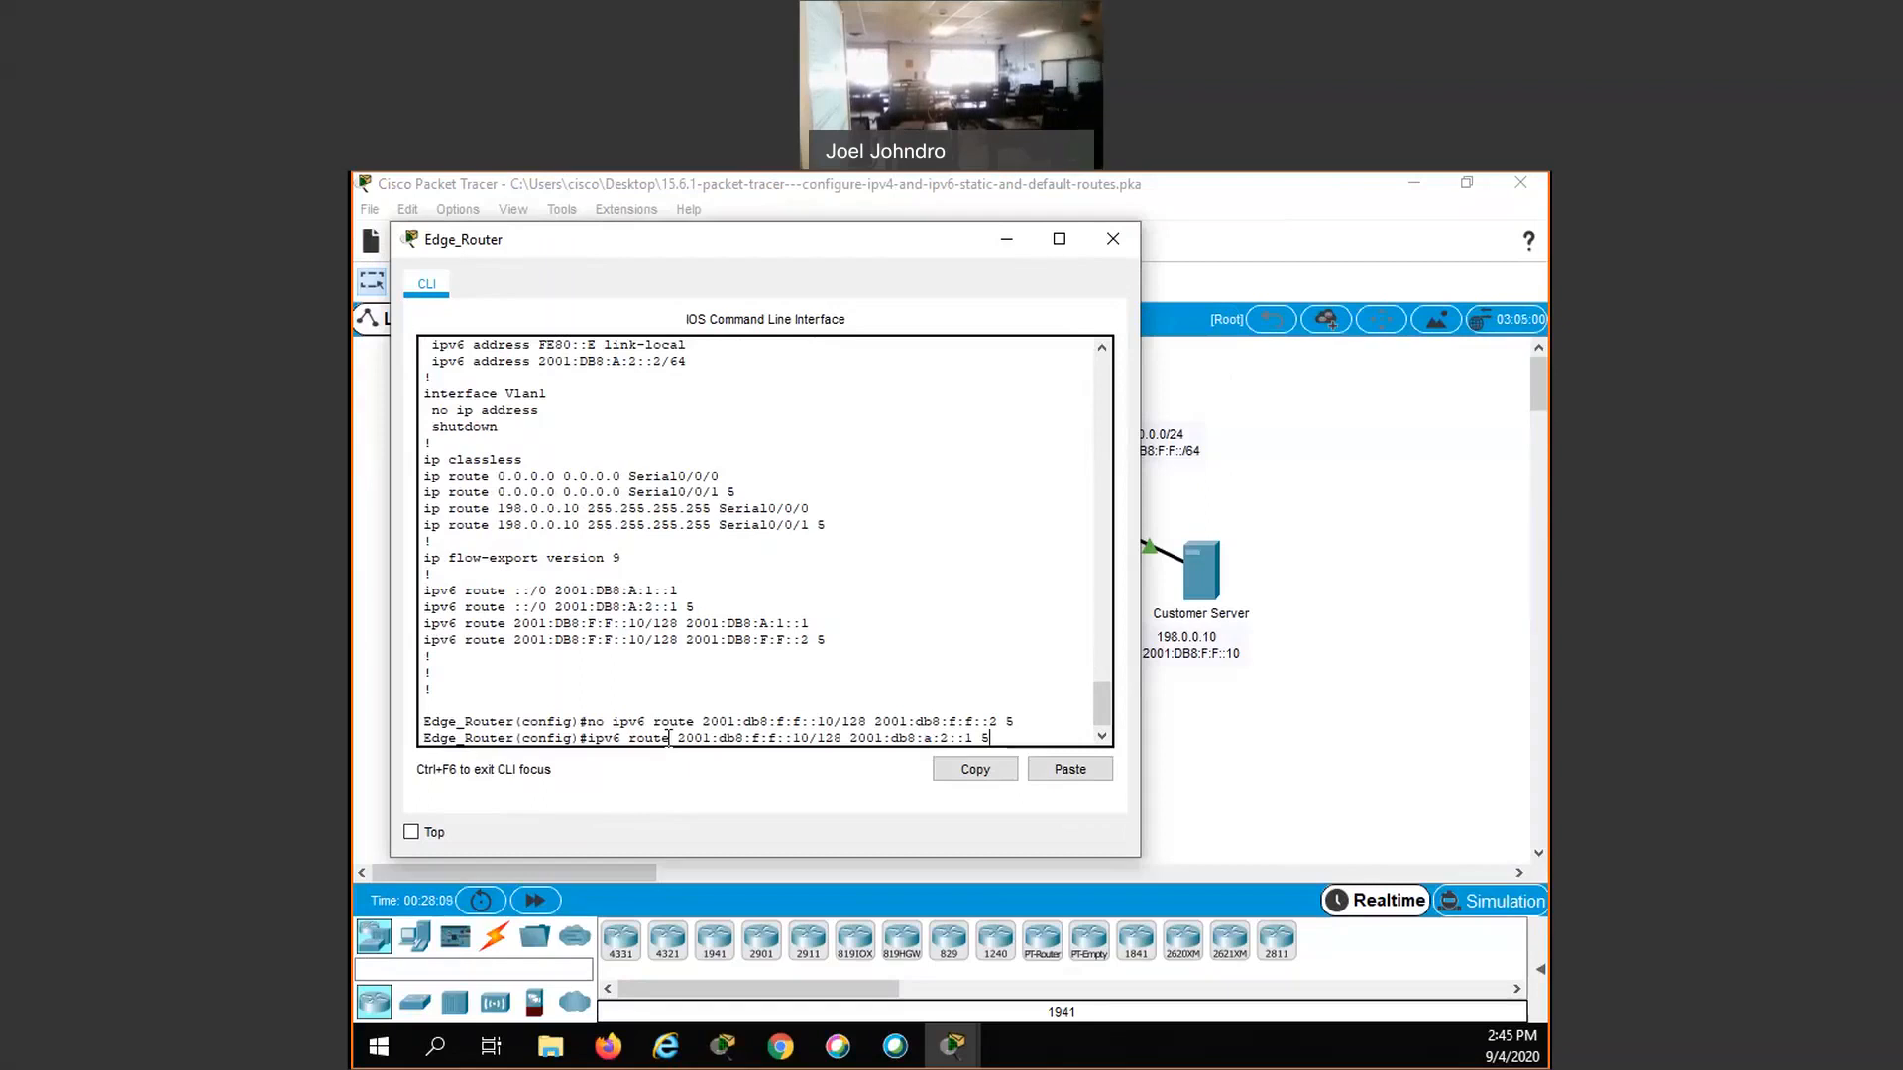
key("Return")
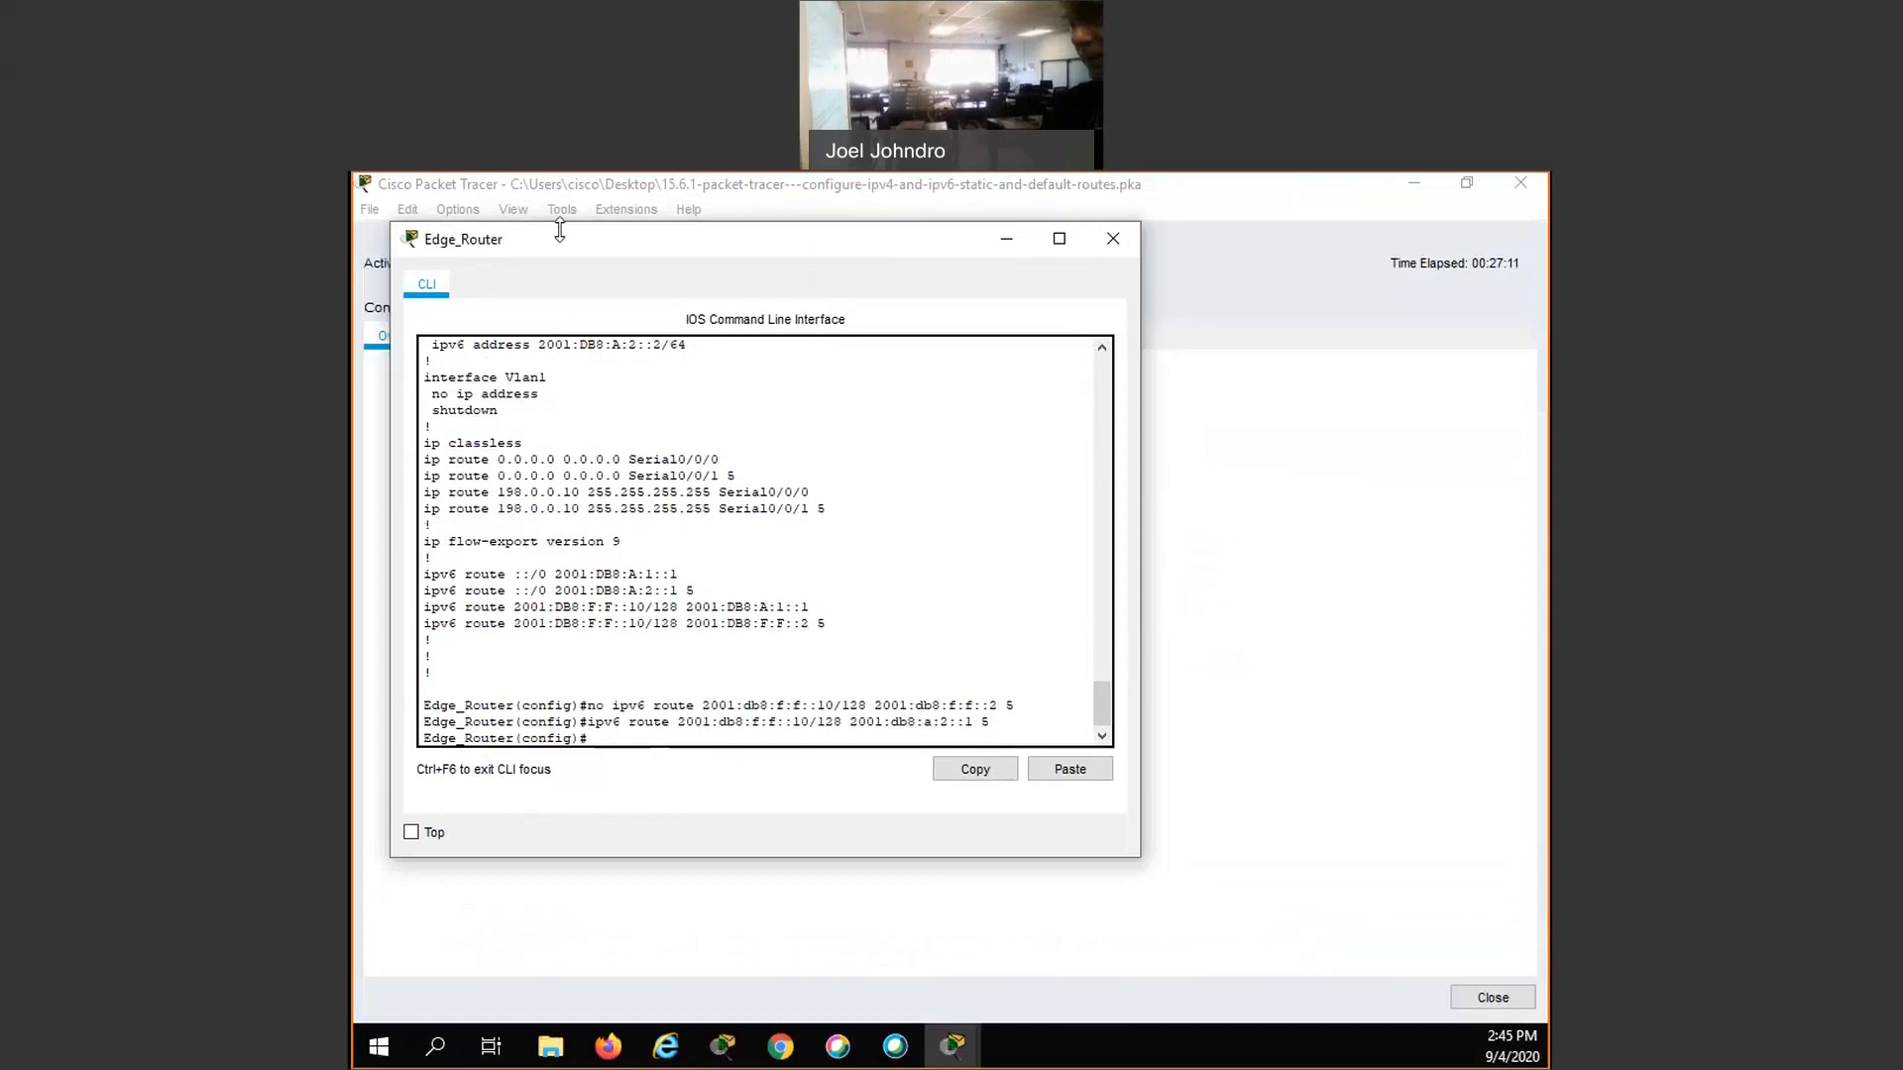
- Review the status of each assessment item for Edge_Router and ISP1 in the activity results
left_click(1194, 281)
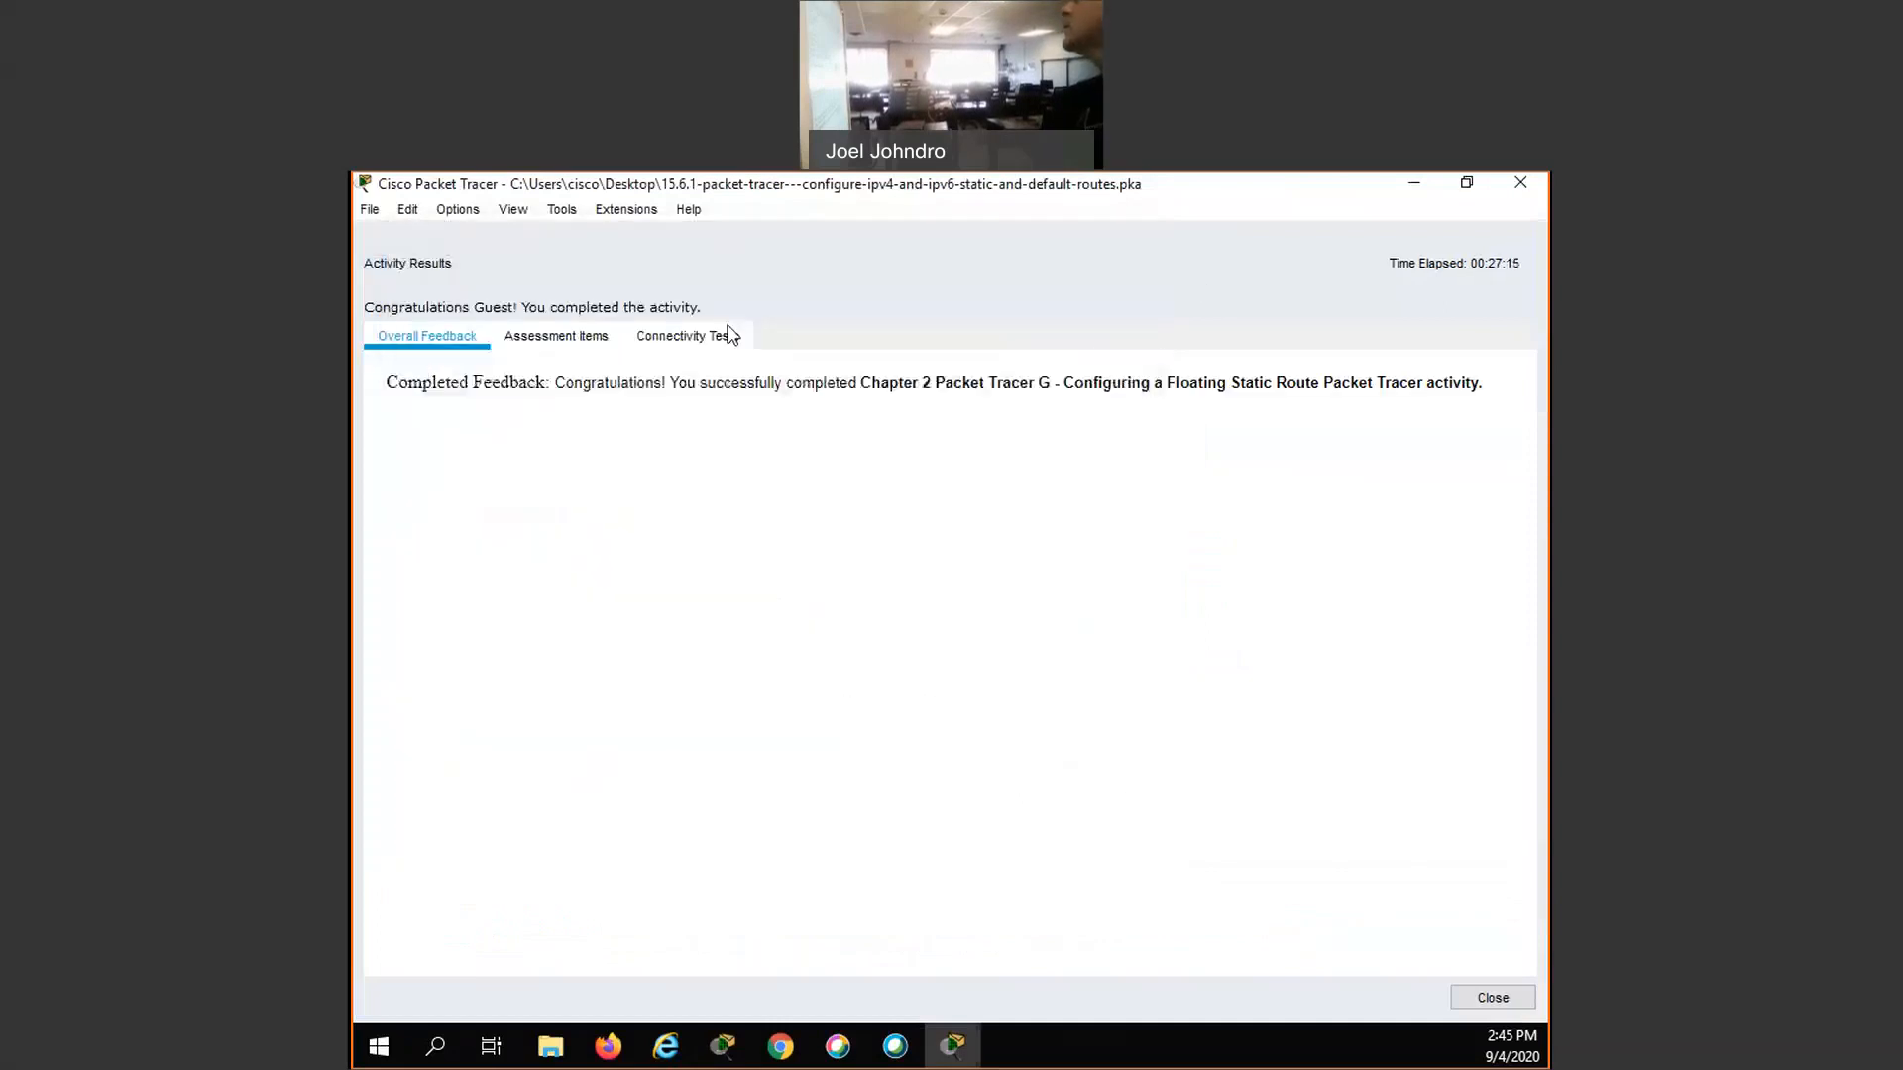
left_click(536, 341)
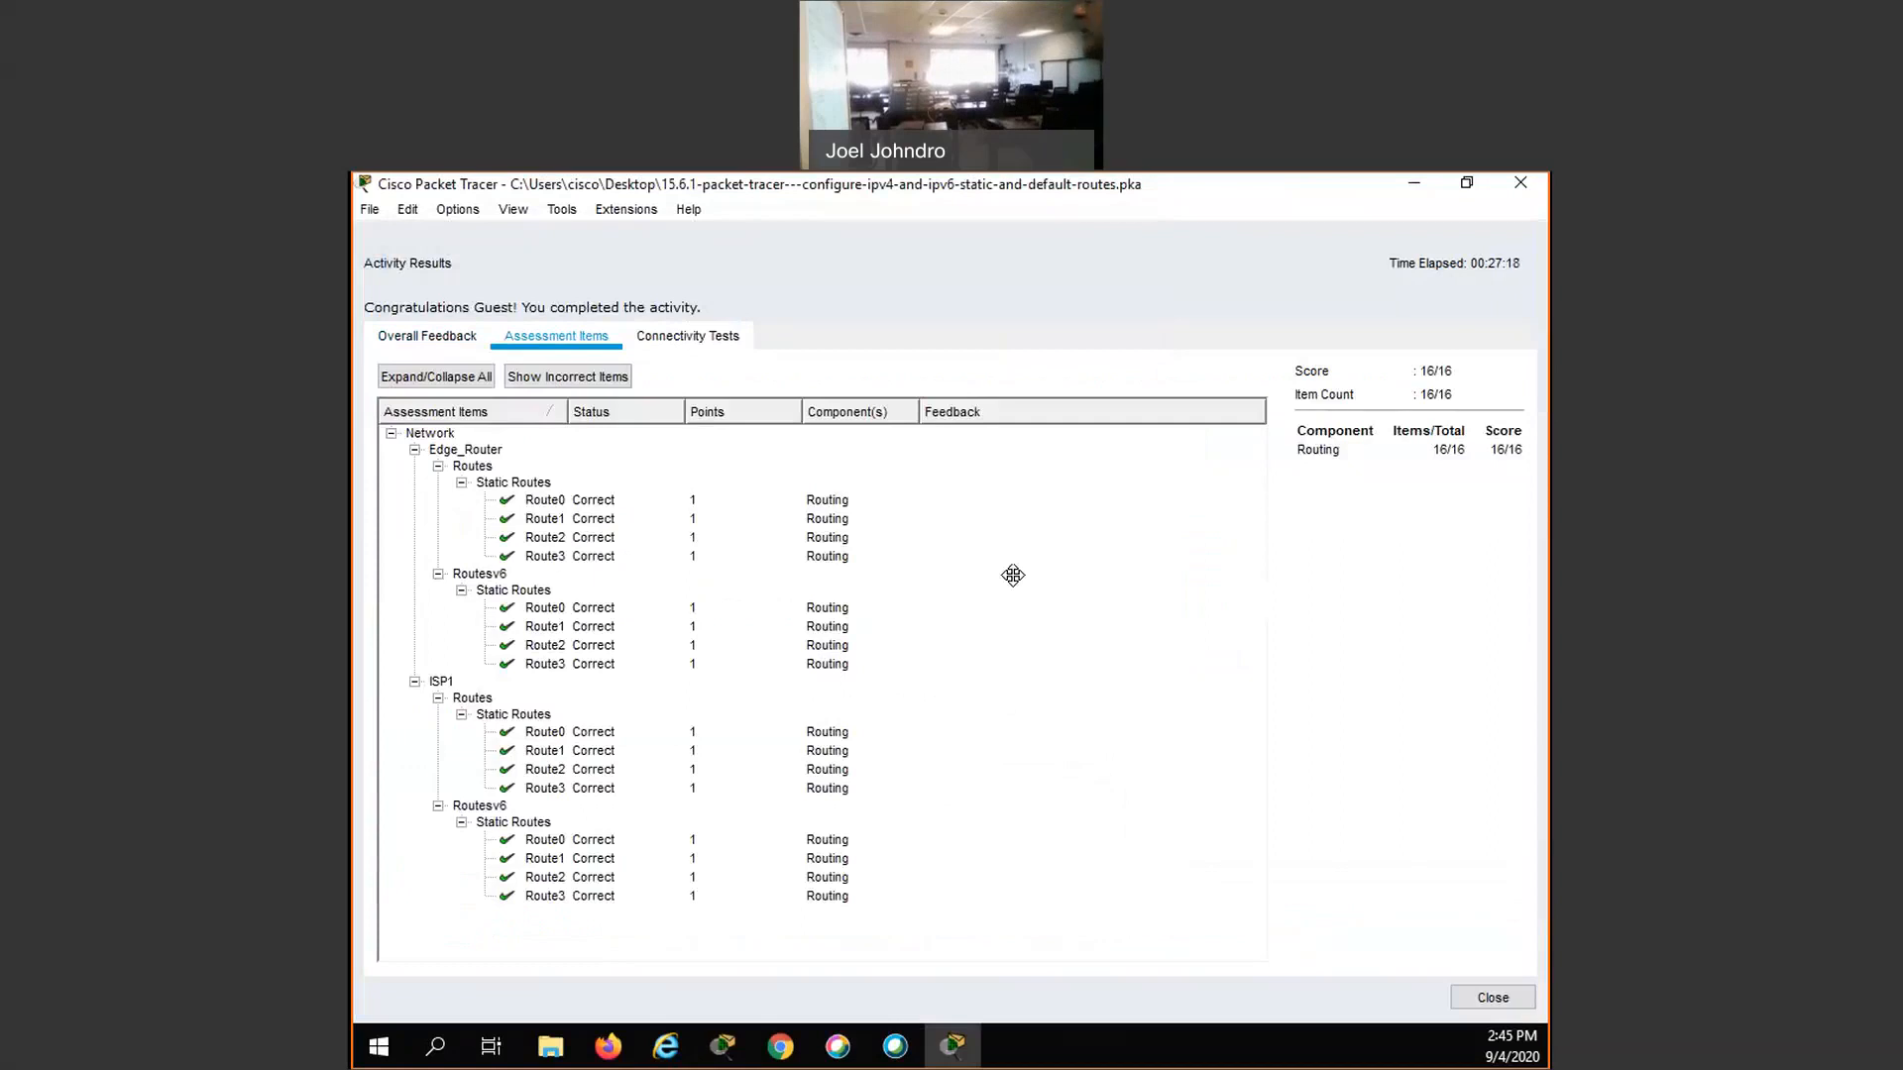
left_click(462, 462)
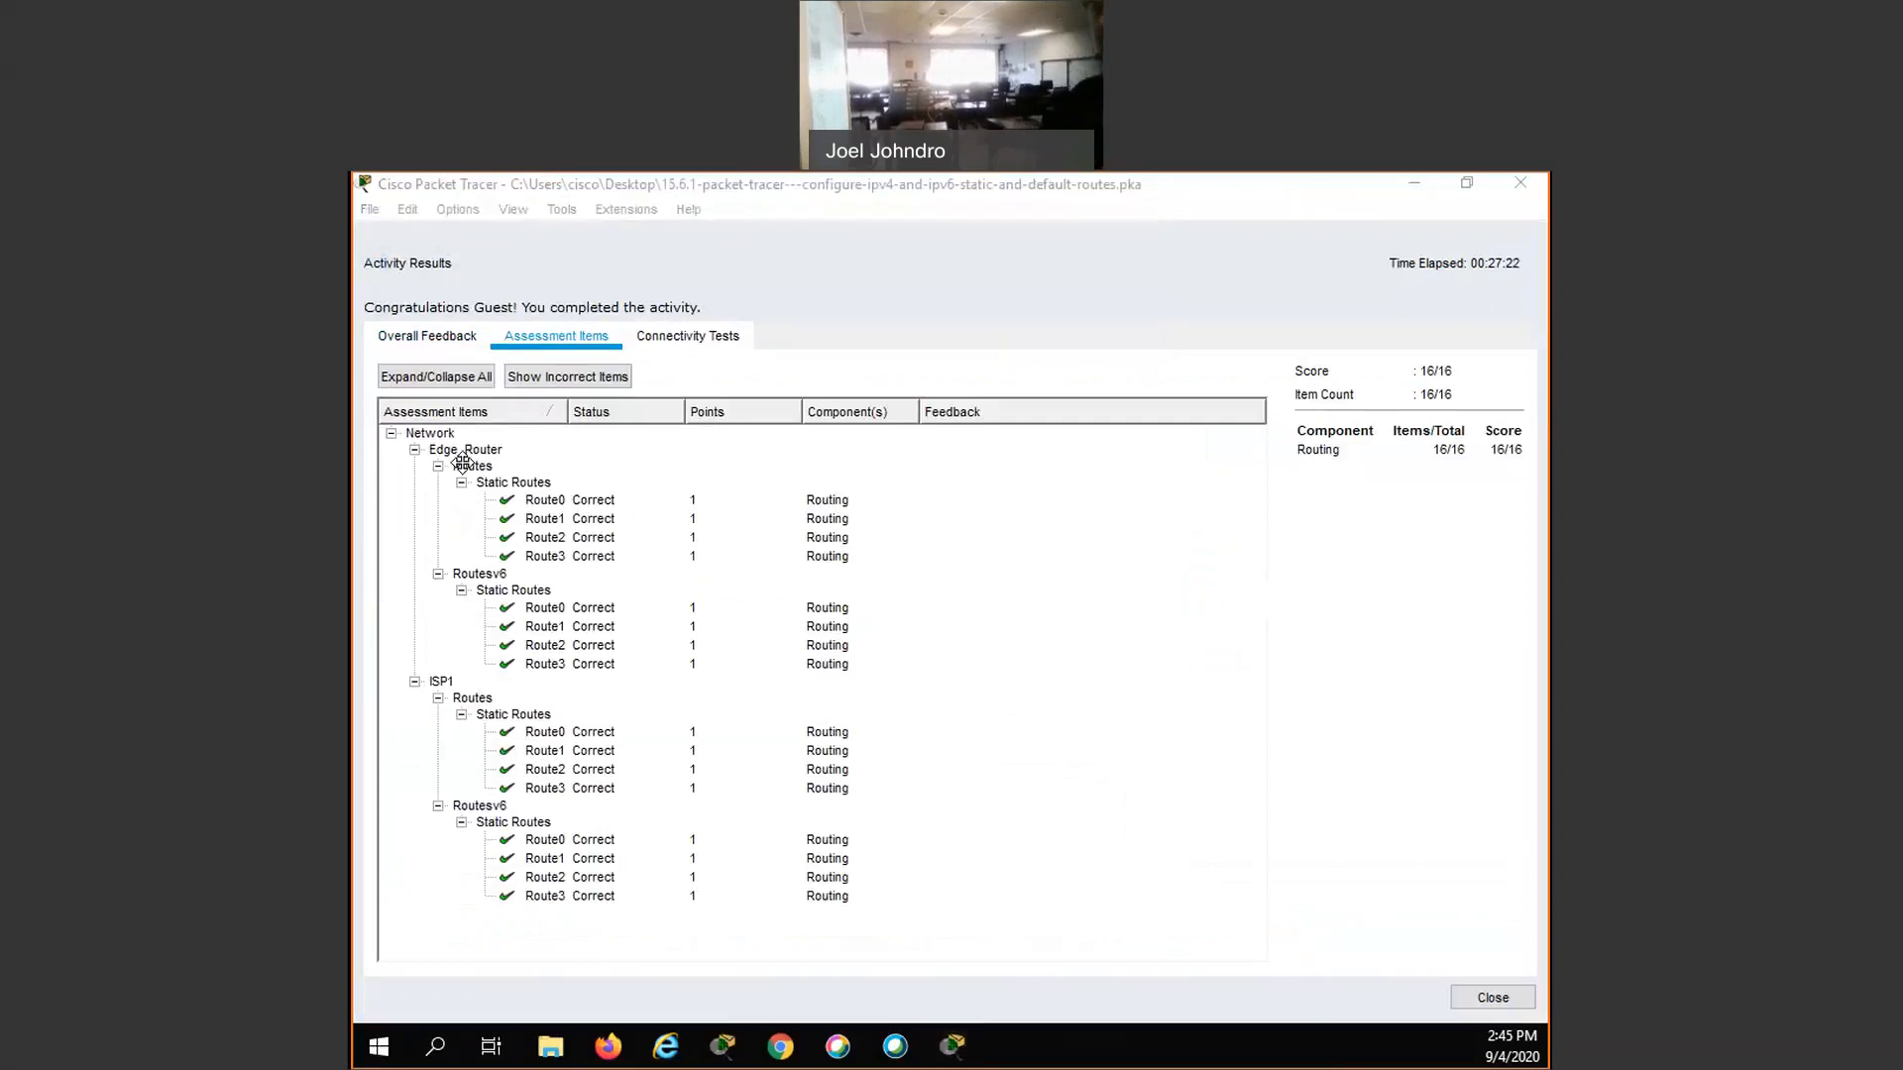